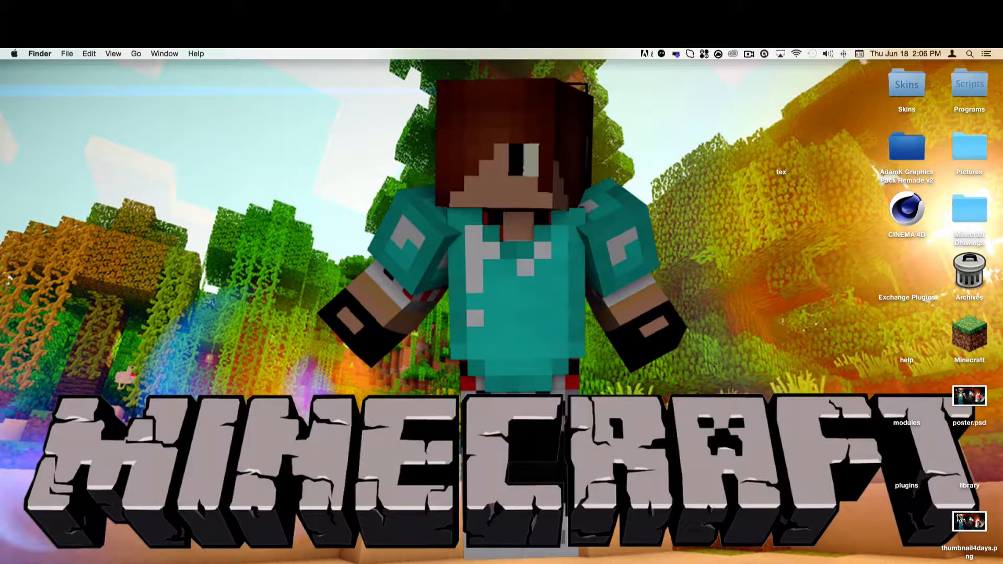
# - Preview the thumbnail4days.png image from the desktop, close the preview and switch to Cinema 4D
pyautogui.click(957, 519)
pyautogui.press('space')
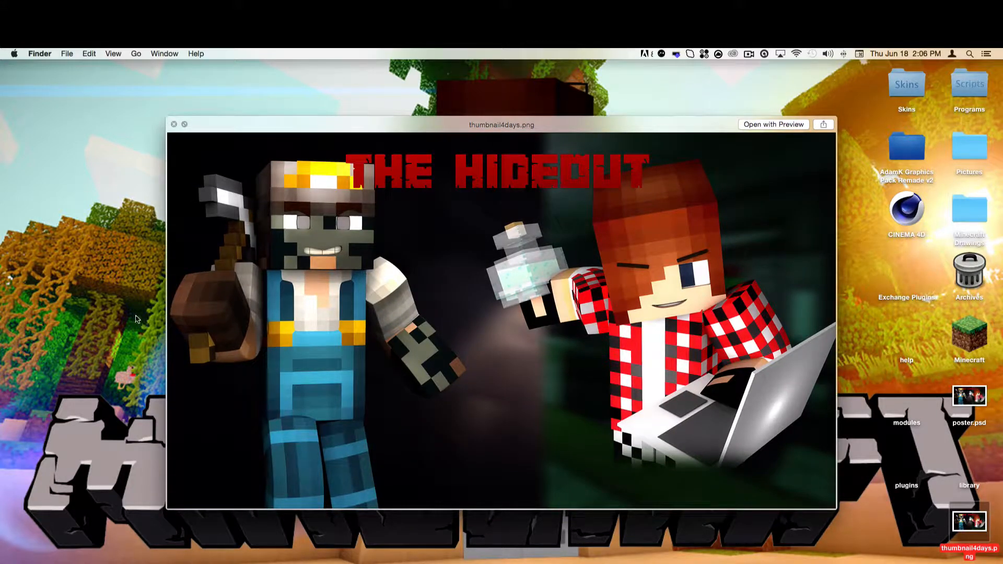
pyautogui.press('space')
pyautogui.click(432, 563)
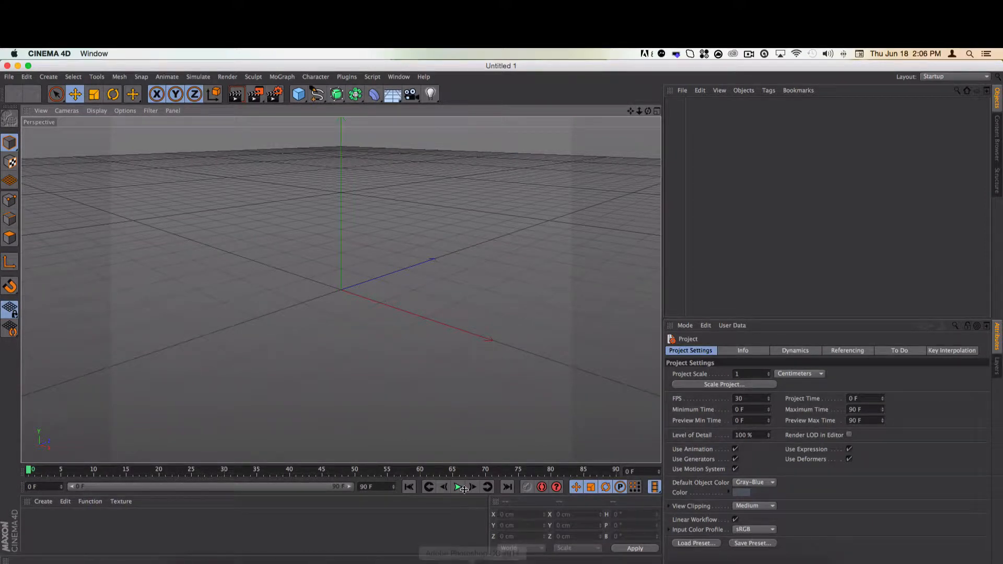
pyautogui.rightClick(431, 324)
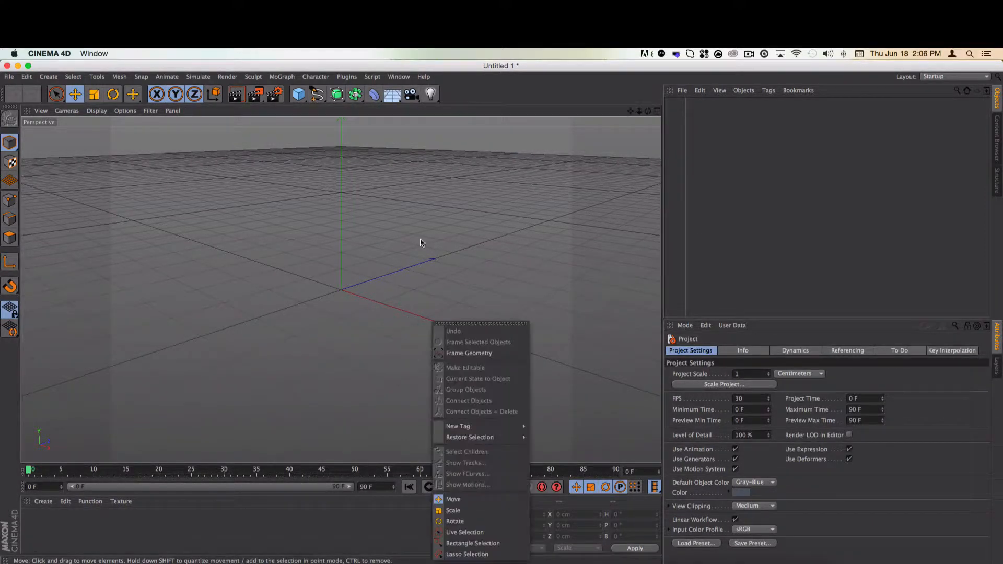
pyautogui.click(698, 240)
pyautogui.moveTo(647, 111); pyautogui.dragTo(951, 50)
# - Search the computer for "hyper" and open the HyperRig V6 FIXED.lib4d library
pyautogui.click(970, 54)
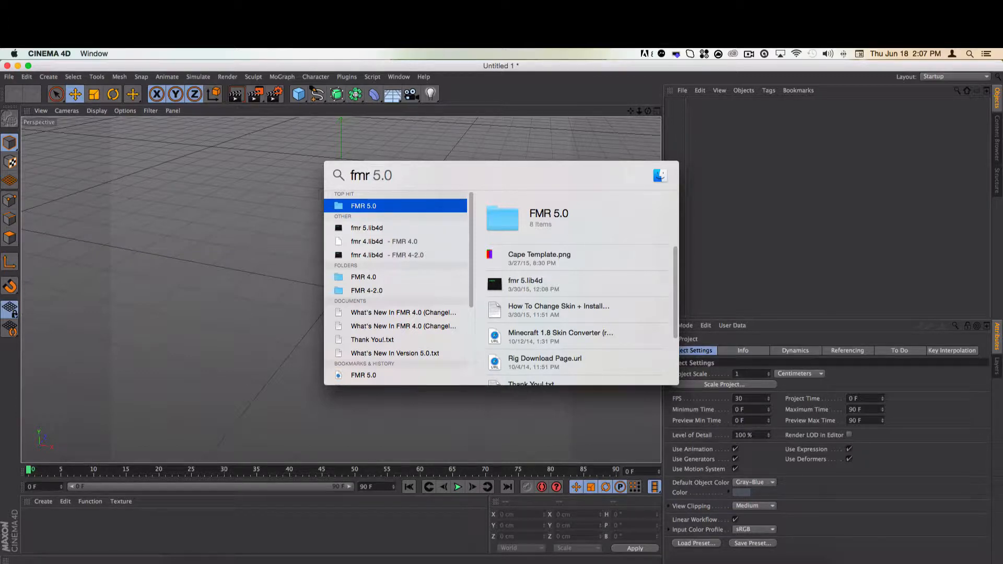
pyautogui.press('BackSpace')
pyautogui.press('BackSpace')
pyautogui.press('BackSpace')
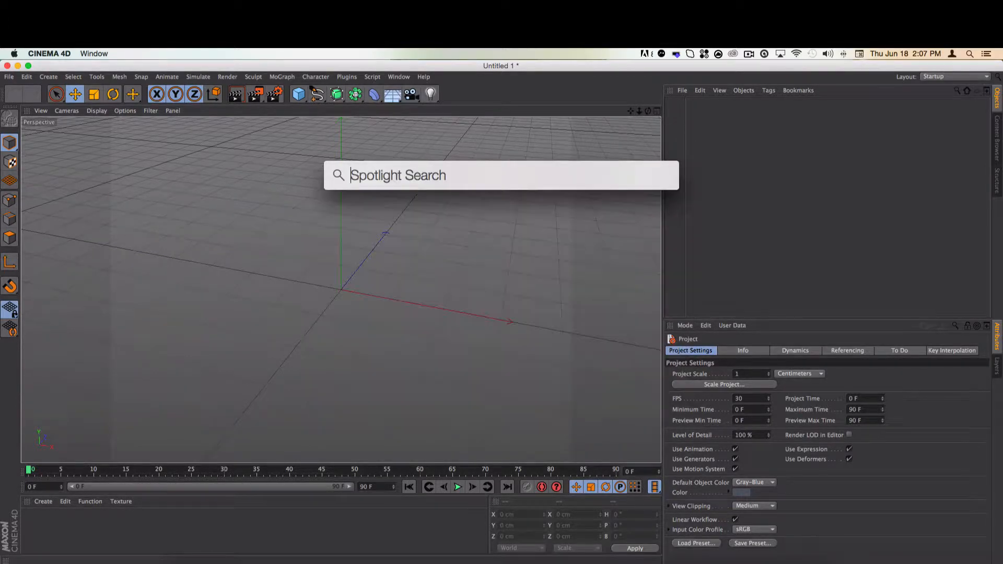
pyautogui.write('hyper')
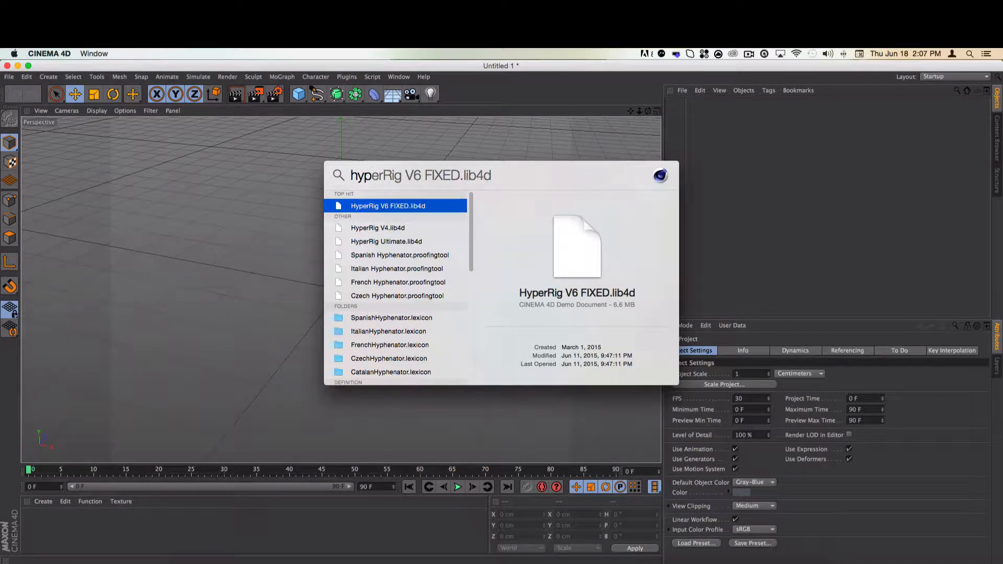
pyautogui.press('Return')
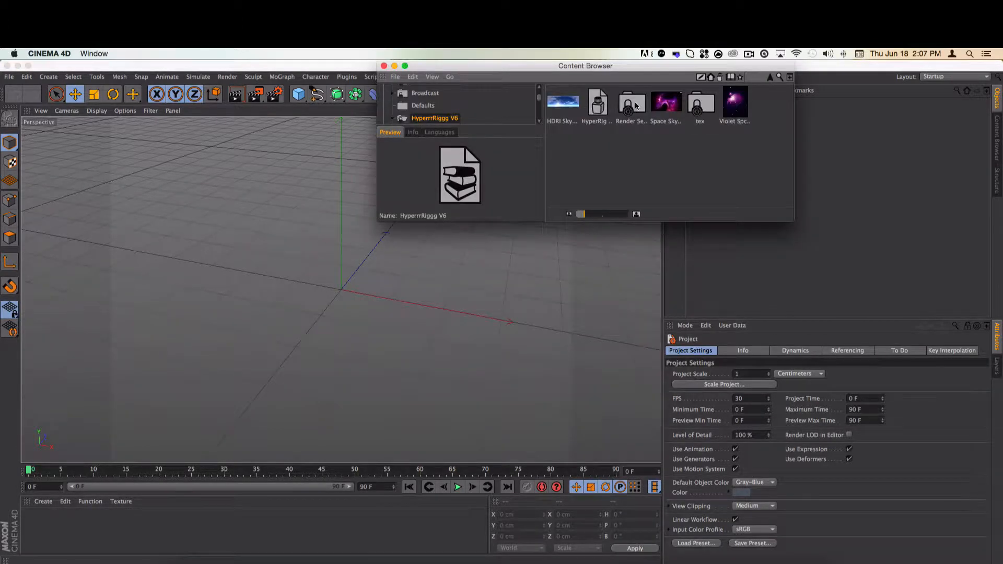
# - Load the HyperRig V6 character from its preset library into the scene and close the Content Browser
pyautogui.click(662, 103)
pyautogui.click(734, 101)
pyautogui.click(695, 104)
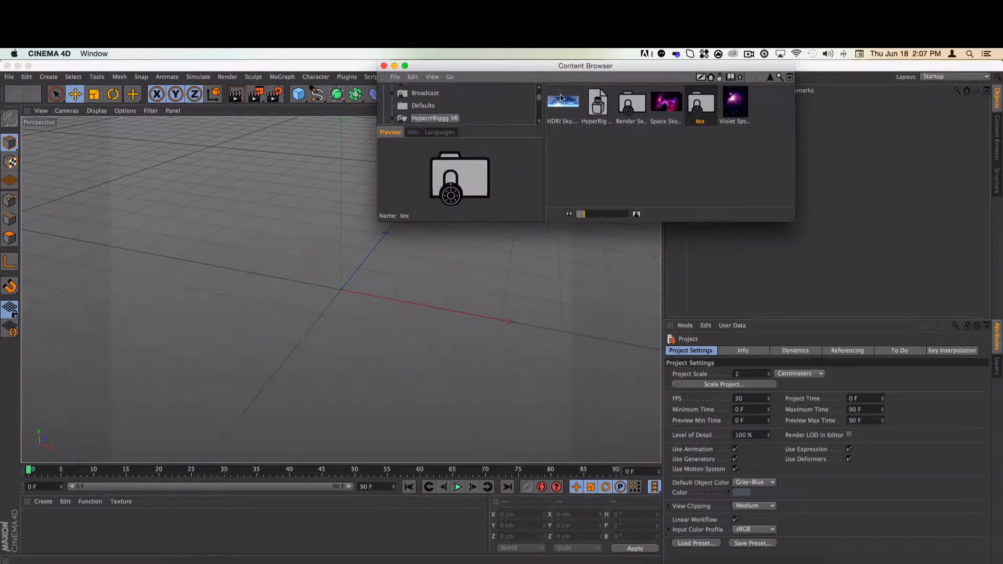
pyautogui.doubleClick(598, 102)
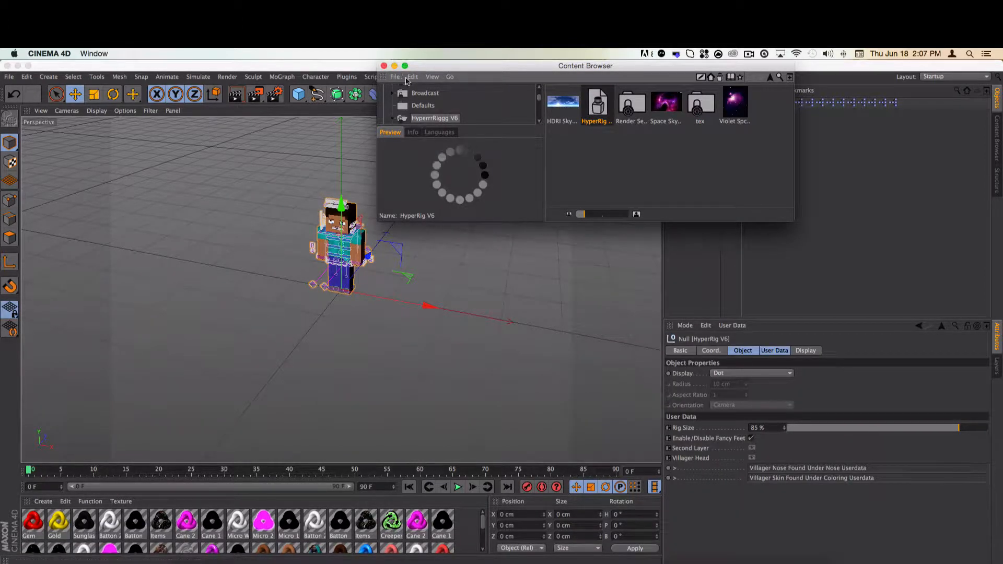
pyautogui.click(384, 66)
# - Examine the HyperRig character's face, body and left hand controls from several angles
pyautogui.scroll(10, 320, 169)
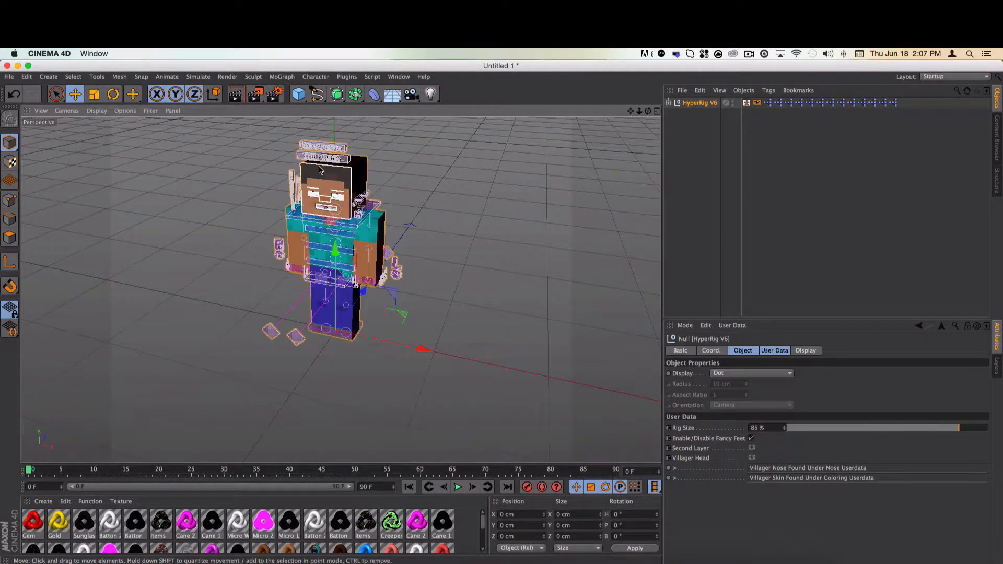
pyautogui.scroll(4, 320, 169)
pyautogui.click(536, 195)
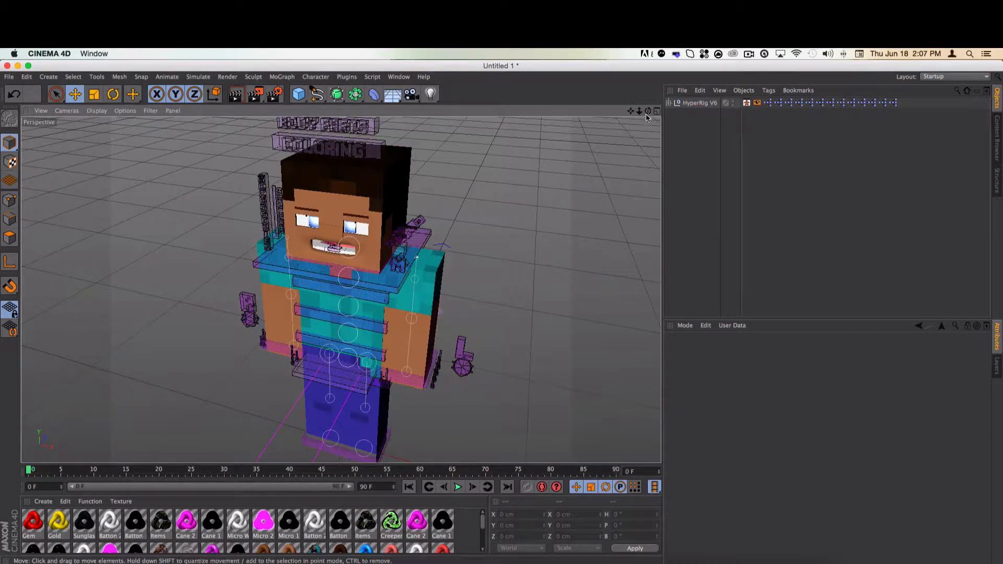
pyautogui.moveTo(648, 111); pyautogui.dragTo(537, 99)
pyautogui.scroll(10, 197, 337)
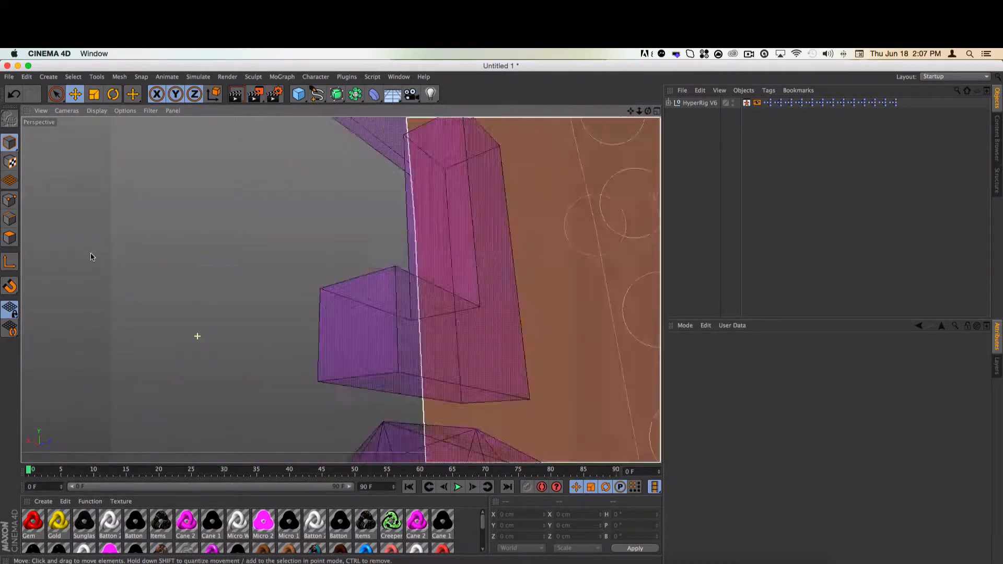
pyautogui.scroll(5, 125, 250)
pyautogui.scroll(-4, 129, 251)
pyautogui.scroll(-4, 168, 230)
pyautogui.click(227, 253)
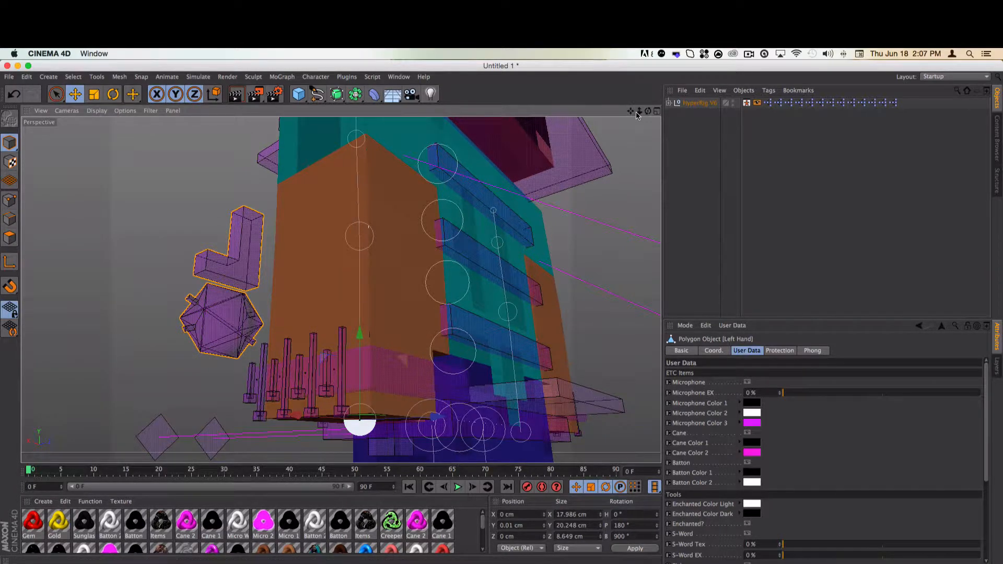
pyautogui.moveTo(647, 112); pyautogui.dragTo(905, 266)
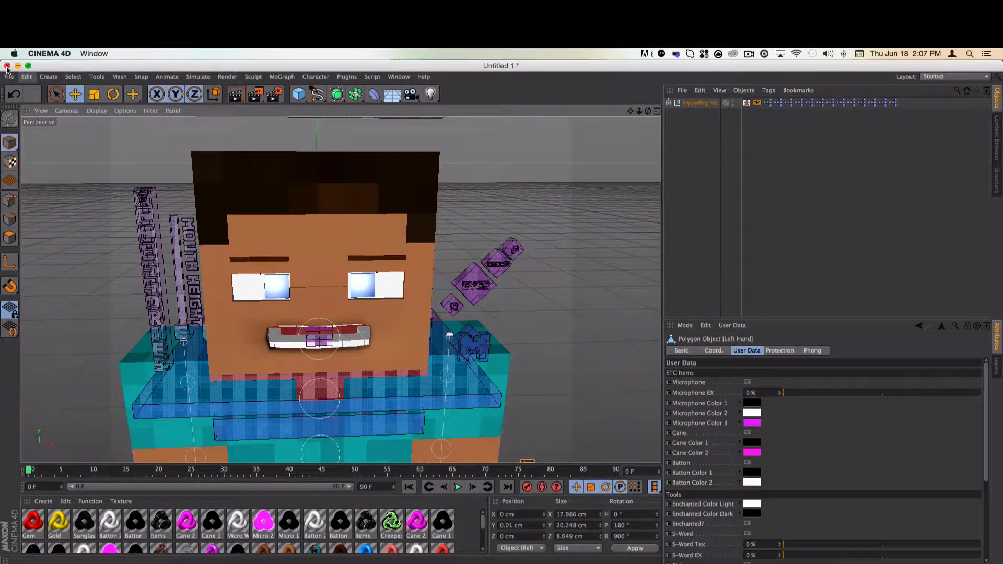
# - Close the HyperRig project and discard its changes to continue with an empty project
pyautogui.click(7, 66)
pyautogui.click(470, 234)
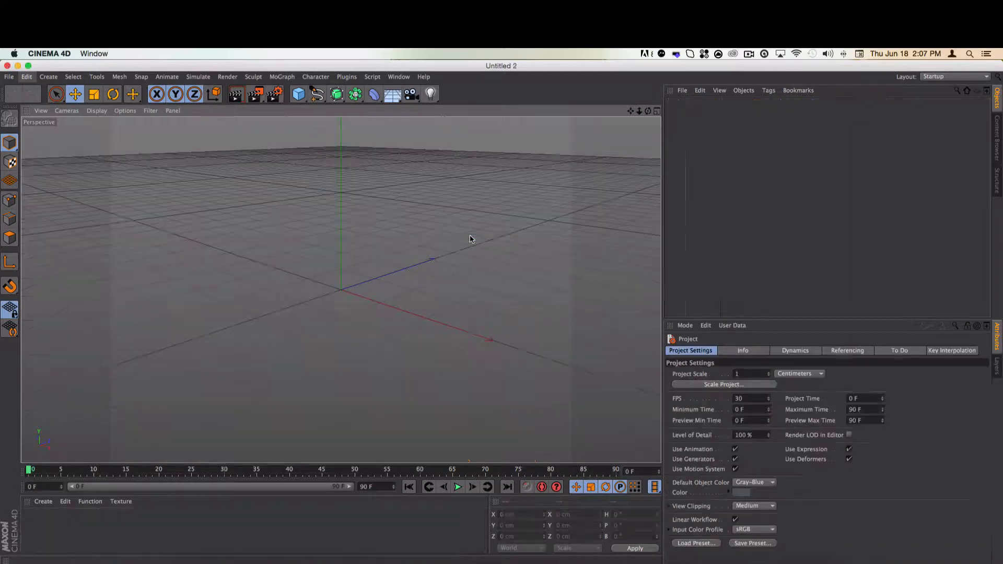
# - Search the computer for "fmr 5.0" and open the FMR 5.0 folder
pyautogui.click(971, 53)
pyautogui.write('hyp')
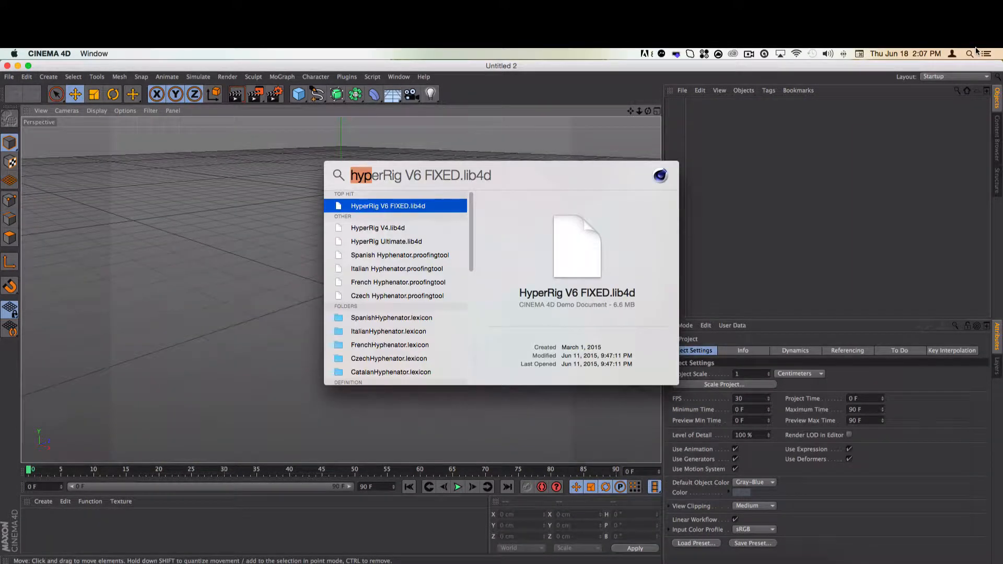
pyautogui.write('fmr 5.0')
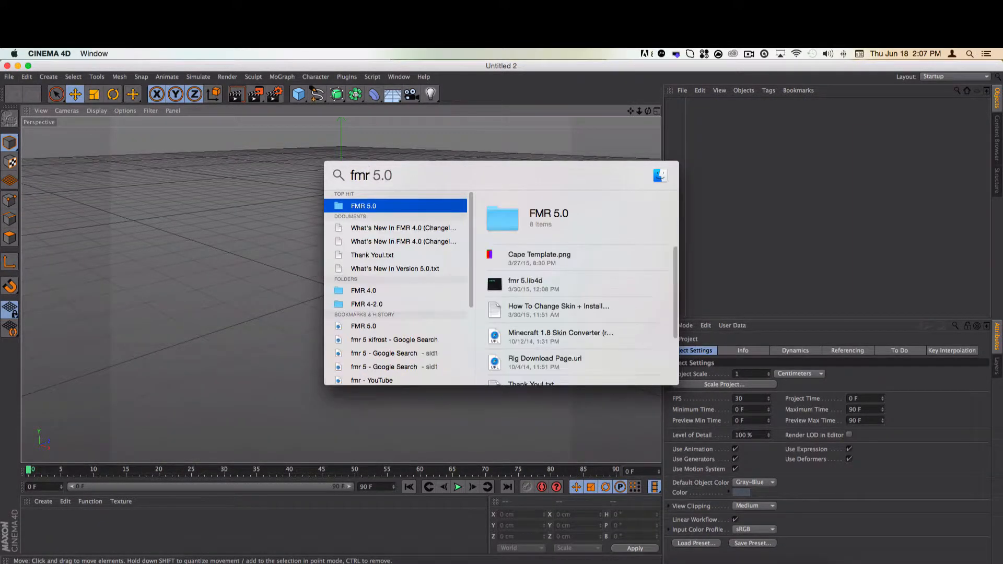
pyautogui.press('Return')
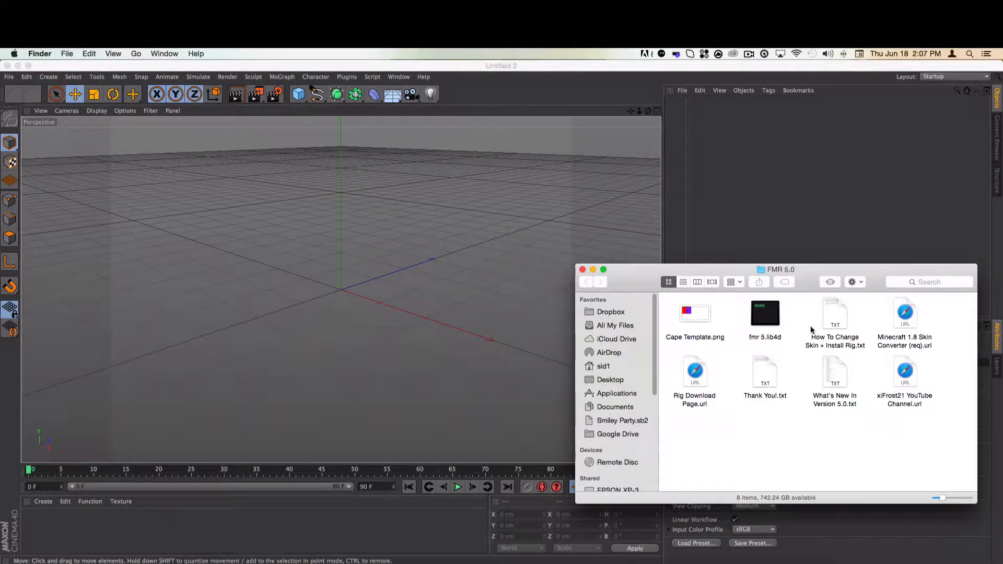
# - Open the fmr 5.lib4d library, load the FMR 5.0 rig into the scene and close the Content Browser
pyautogui.click(769, 313)
pyautogui.doubleClick(769, 313)
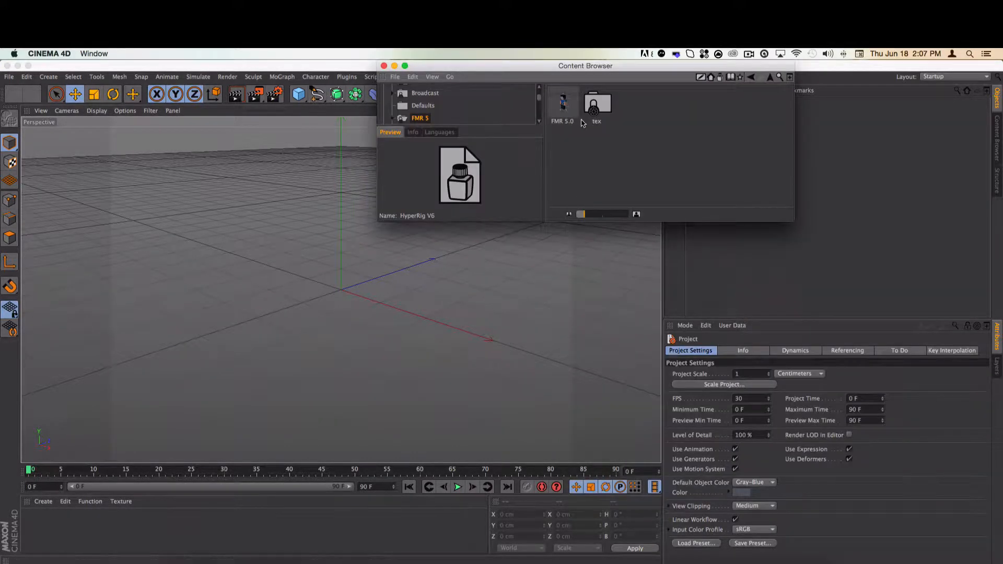
pyautogui.doubleClick(563, 103)
pyautogui.click(384, 66)
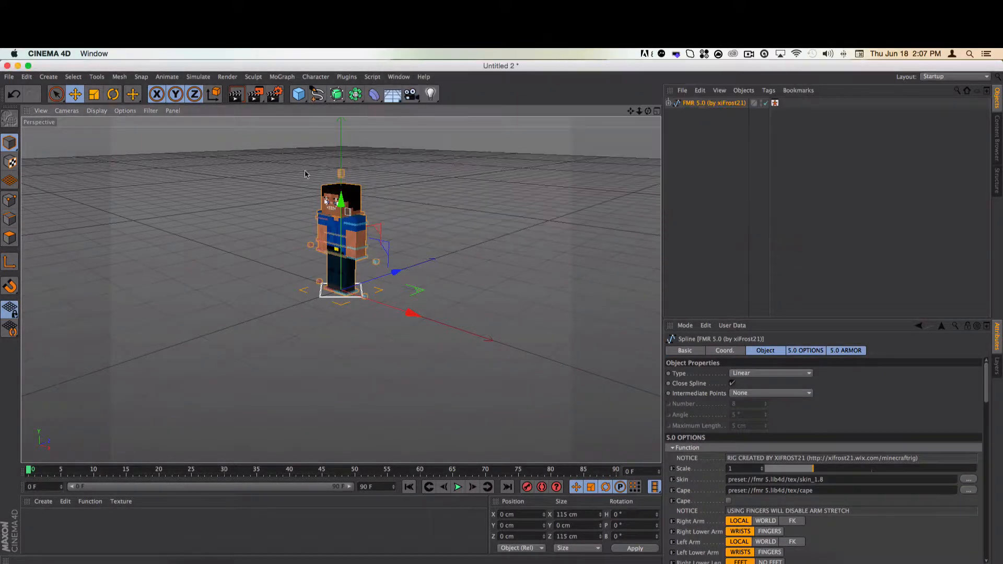
# - Examine the FMR 5.0 character's body and facial controls from several angles and distances
pyautogui.scroll(5, 255, 256)
pyautogui.moveTo(648, 112); pyautogui.dragTo(611, 194)
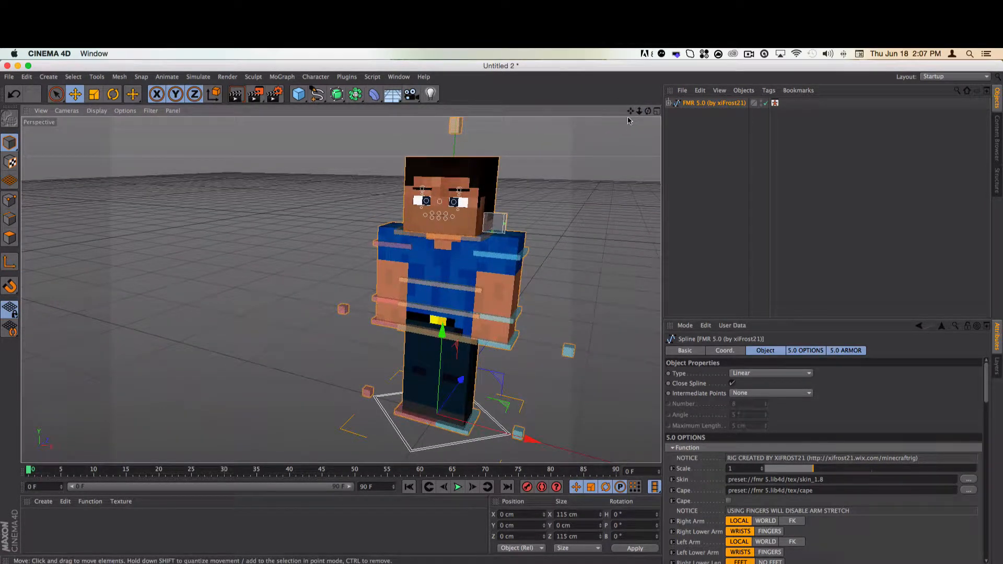
pyautogui.moveTo(631, 111)
pyautogui.mouseDown()
pyautogui.moveTo(602, 106)
pyautogui.moveTo(602, 139)
pyautogui.moveTo(634, 107)
pyautogui.moveTo(647, 115)
pyautogui.mouseUp()
pyautogui.scroll(3, 543, 230)
pyautogui.scroll(-5, 544, 230)
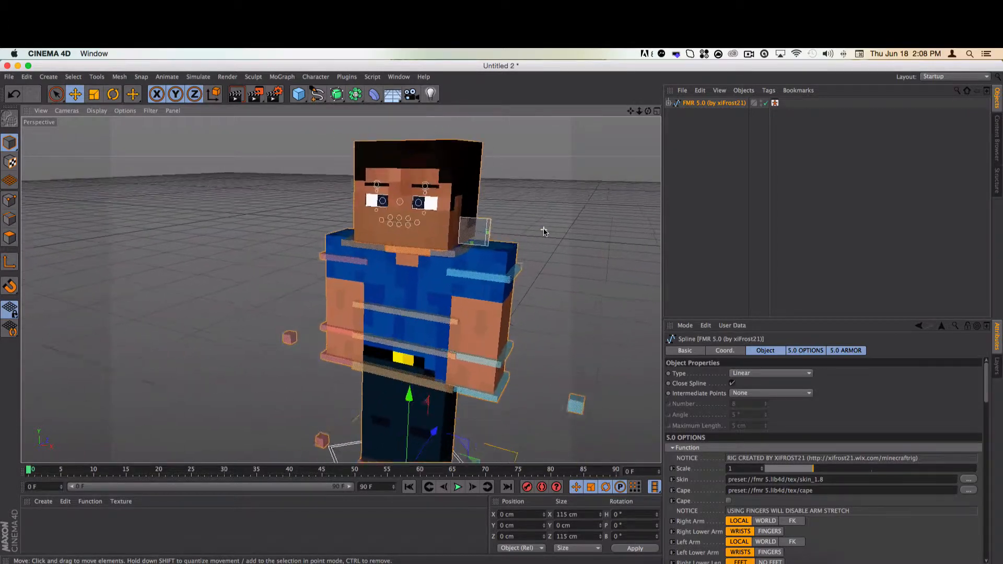
pyautogui.moveTo(648, 112)
pyautogui.mouseDown()
pyautogui.moveTo(645, 121)
pyautogui.moveTo(623, 115)
pyautogui.moveTo(648, 115)
pyautogui.moveTo(650, 135)
pyautogui.moveTo(649, 106)
pyautogui.moveTo(625, 110)
pyautogui.moveTo(648, 113)
pyautogui.moveTo(635, 110)
pyautogui.mouseUp()
pyautogui.scroll(5, 346, 225)
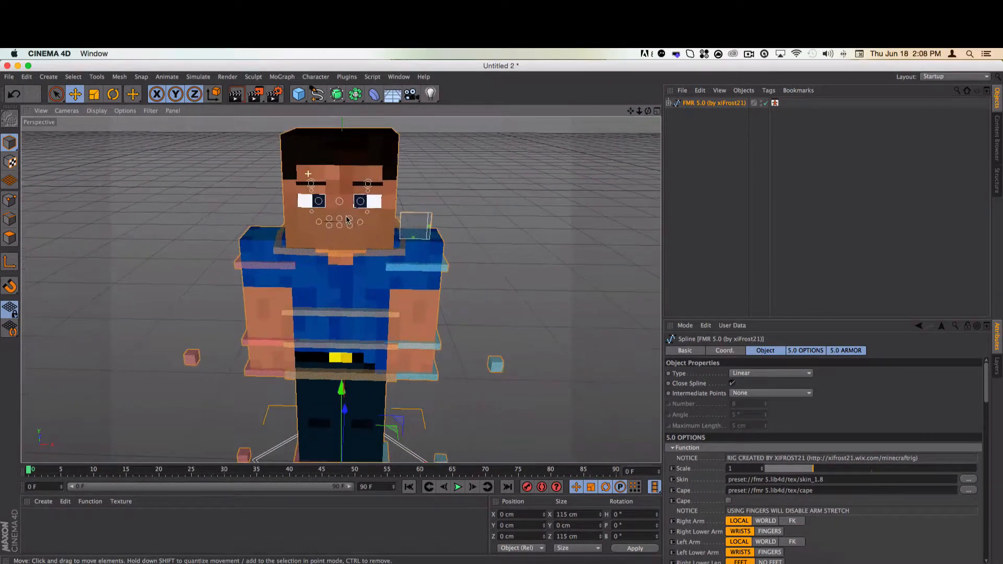
pyautogui.scroll(2, 423, 207)
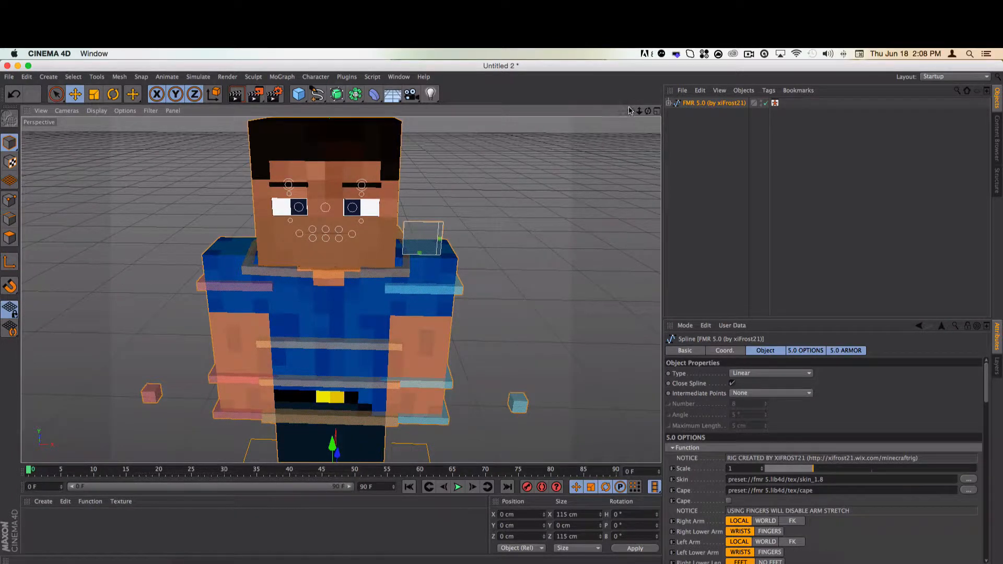
pyautogui.moveTo(630, 112); pyautogui.dragTo(631, 116)
# - Try moving the Squash & Stretch control above the head, and undo the move
pyautogui.click(353, 151)
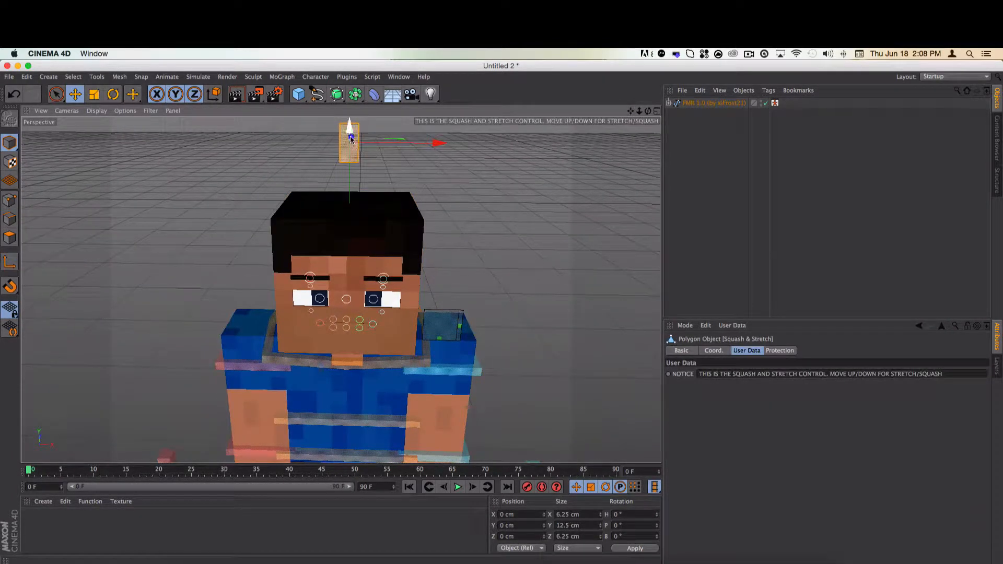
pyautogui.moveTo(350, 136); pyautogui.dragTo(324, 153)
pyautogui.press('super+z')
# - Try moving the left pupil control on the face, undo the move and clear the selection
pyautogui.moveTo(373, 301); pyautogui.dragTo(506, 271)
pyautogui.press('super+z')
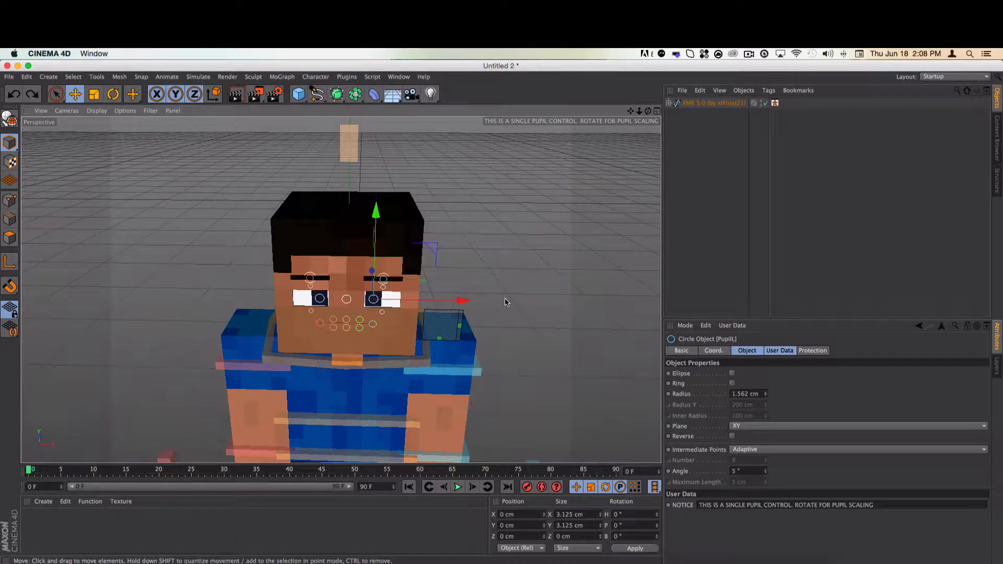
pyautogui.click(506, 302)
# - Try moving the goalArmL_L control at the end of the left arm to bend it, and undo the moves
pyautogui.moveTo(630, 110); pyautogui.dragTo(340, 289)
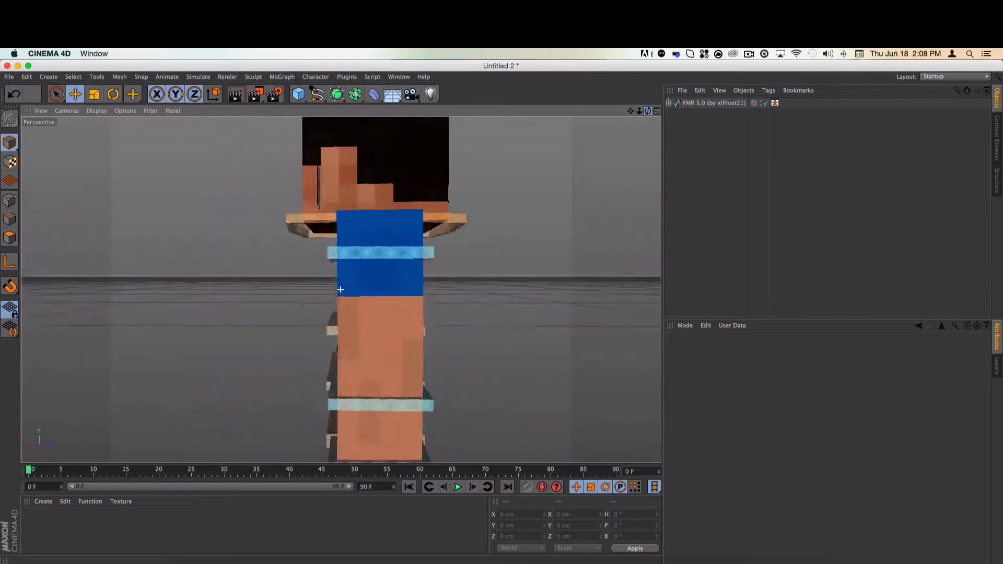
pyautogui.press('super+shift+z')
pyautogui.click(489, 422)
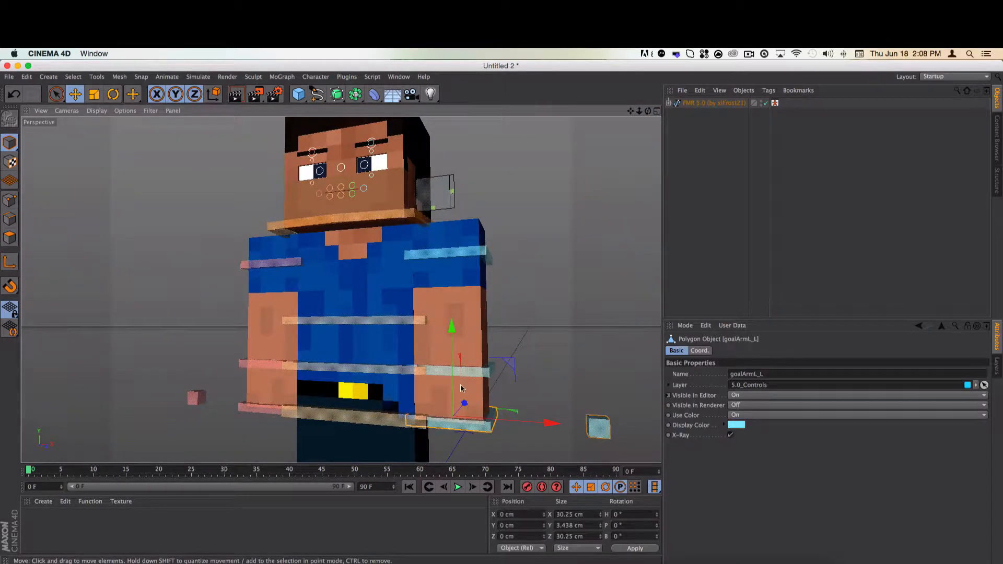
pyautogui.moveTo(460, 389); pyautogui.dragTo(506, 424)
pyautogui.press('super+z')
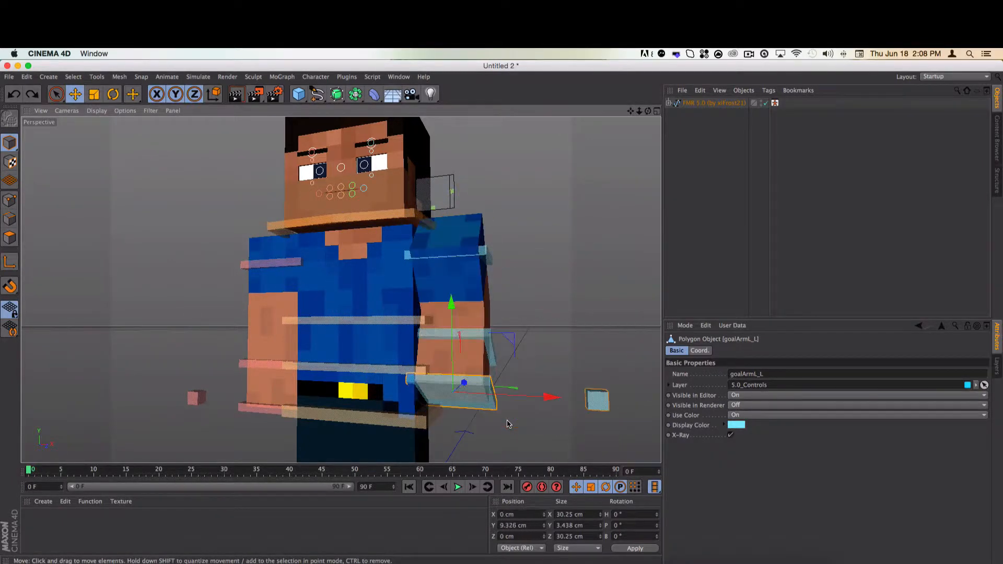
pyautogui.moveTo(445, 335); pyautogui.dragTo(442, 483)
pyautogui.press('super+z')
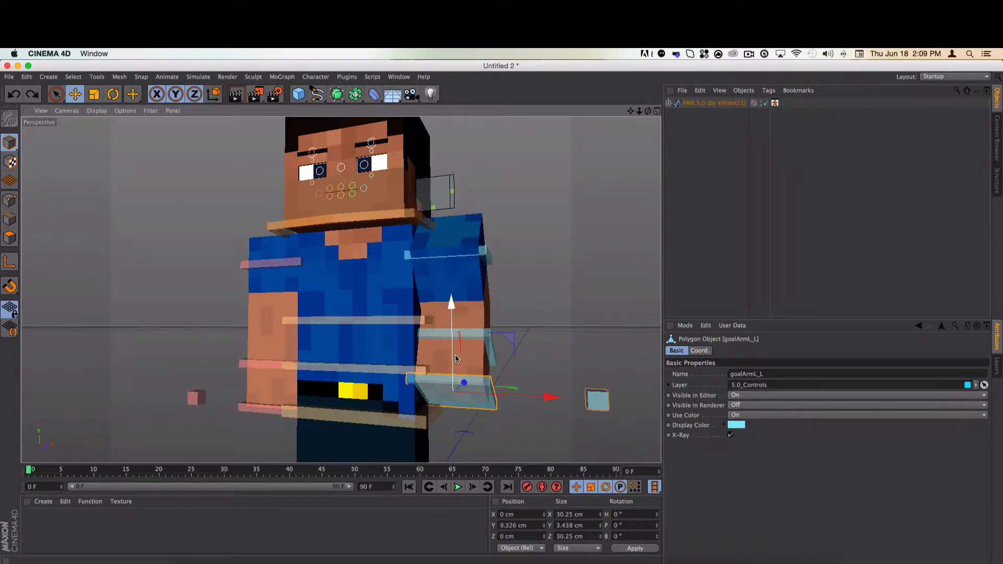
# - Try moving the wristL control on the left arm about 4.9 cm along X, and undo the move
pyautogui.click(456, 369)
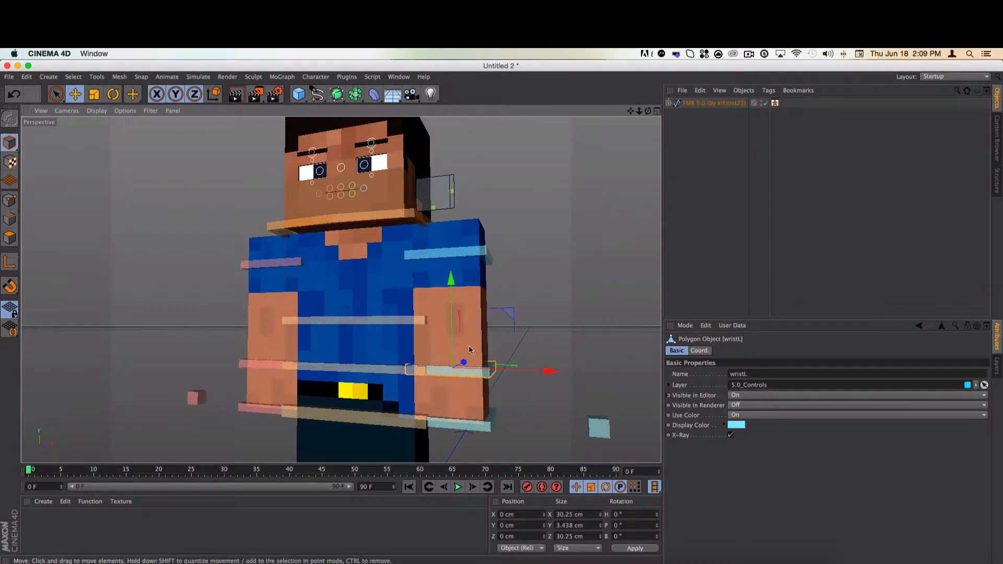
pyautogui.moveTo(552, 372); pyautogui.dragTo(558, 373)
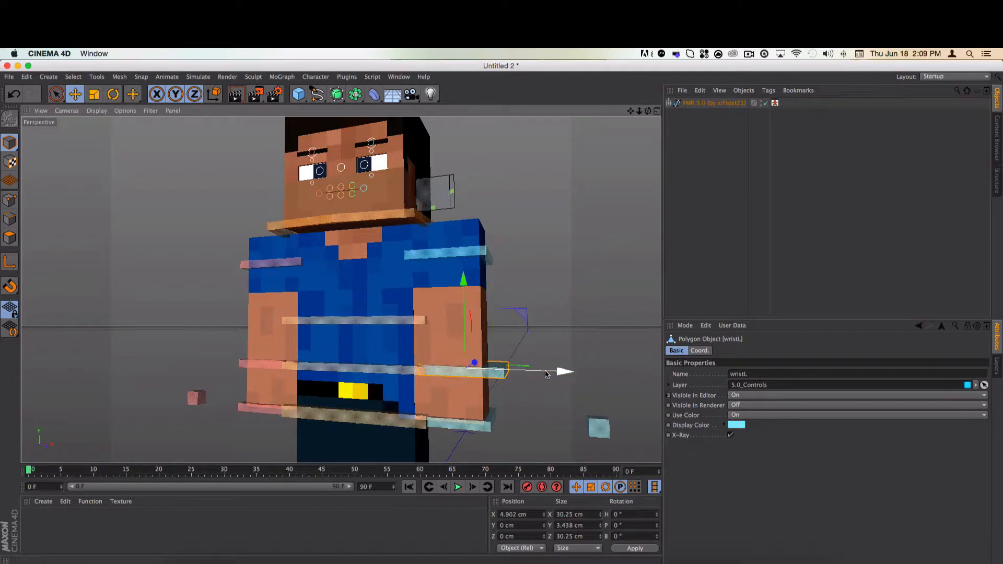
pyautogui.press('super+z')
# - Move the wristL control to about X -0.26, Y -2.06, Z 0.1 cm and rotate its pitch to about 13.9°
pyautogui.moveTo(450, 310); pyautogui.dragTo(450, 310)
pyautogui.moveTo(466, 350); pyautogui.dragTo(462, 364)
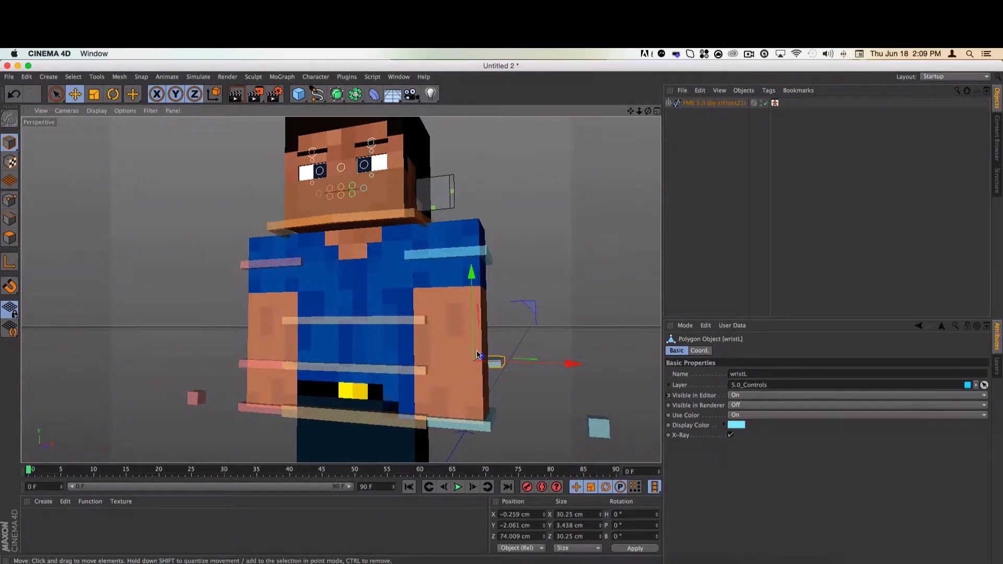
pyautogui.click(112, 93)
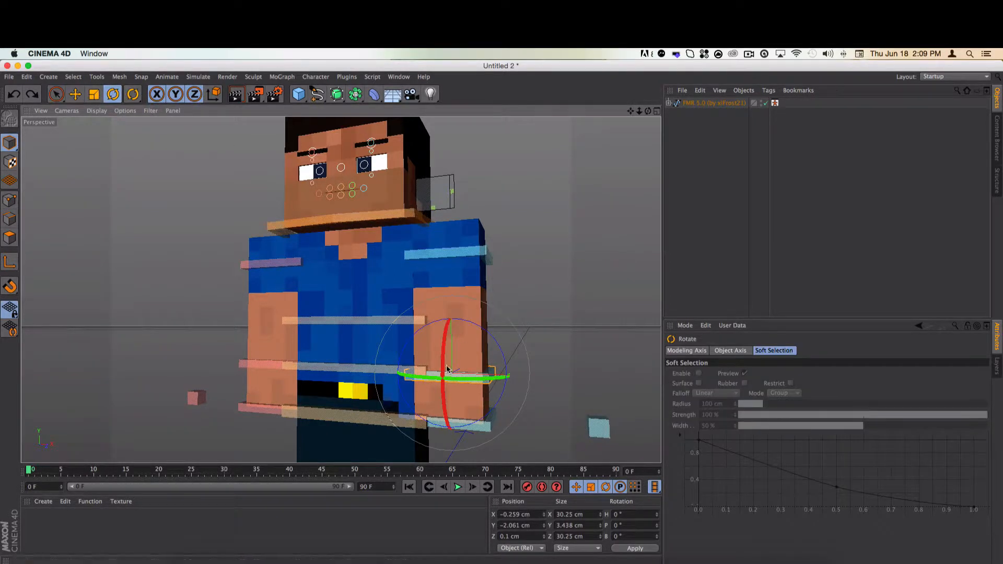
pyautogui.moveTo(446, 369); pyautogui.dragTo(471, 385)
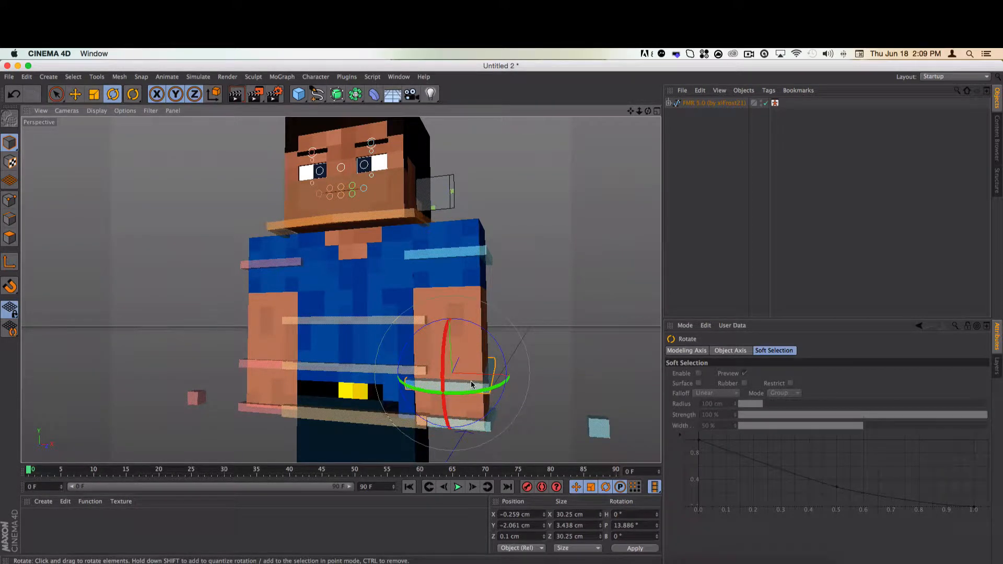
# - Undo the last rotation of the wristL control and return to the Move tool
pyautogui.press('super+z')
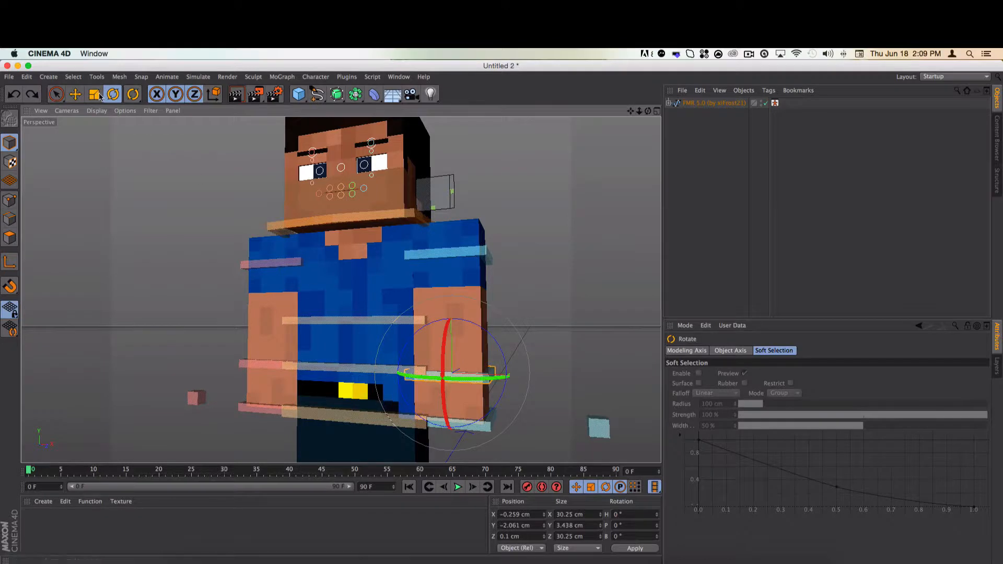
pyautogui.click(76, 94)
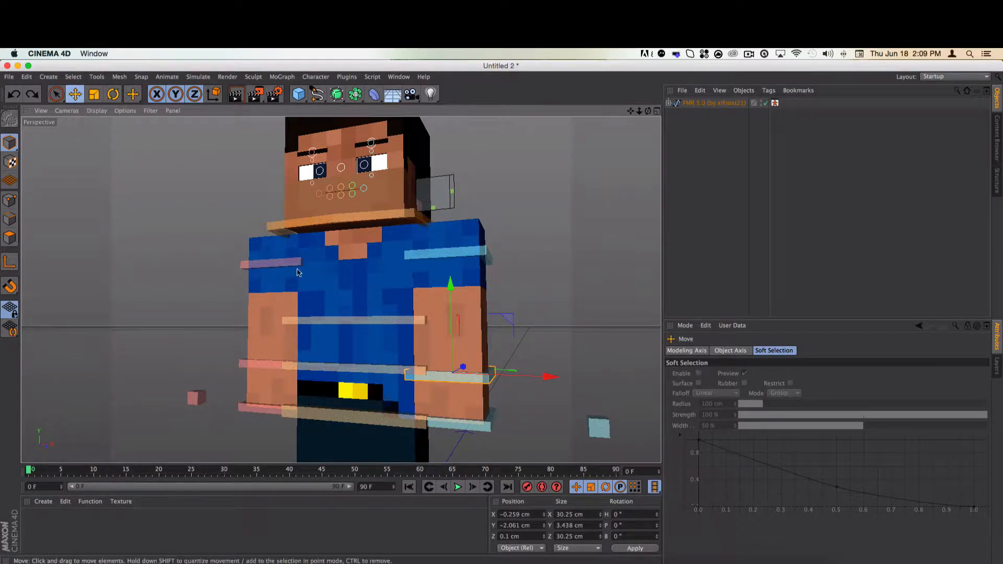
# - Try moving and rotating the controlArmL control at the left shoulder, and undo both changes
pyautogui.click(418, 254)
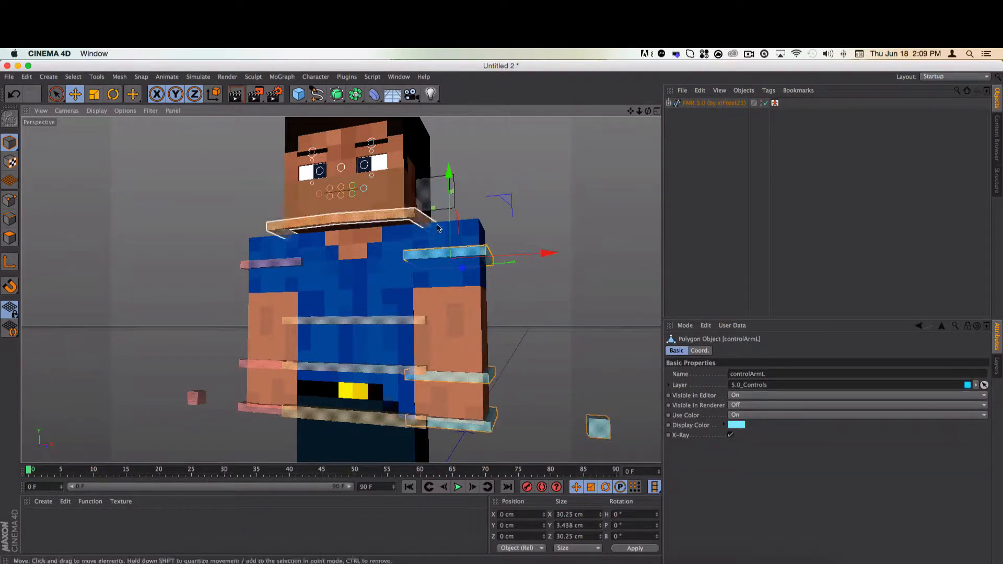
pyautogui.moveTo(450, 226)
pyautogui.mouseDown()
pyautogui.moveTo(450, 192)
pyautogui.moveTo(448, 254)
pyautogui.moveTo(443, 178)
pyautogui.moveTo(449, 240)
pyautogui.mouseUp()
pyautogui.press('super+z')
pyautogui.press('r')
pyautogui.press('super+z')
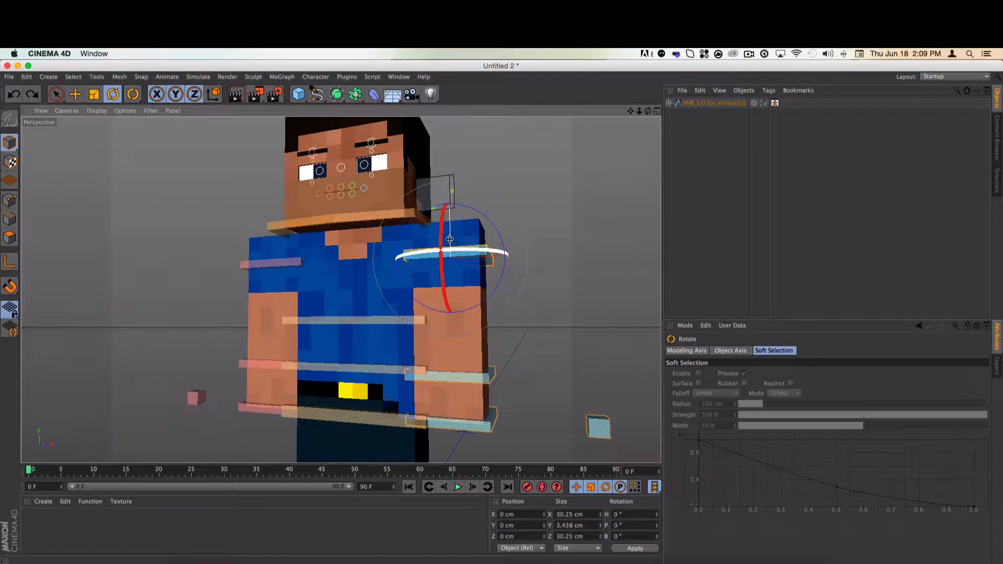
# - Try moving the poleArmL_L control beside the left arm about 29.3 cm up and about 118 cm along Z, undoing the moves
pyautogui.click(73, 95)
pyautogui.click(598, 426)
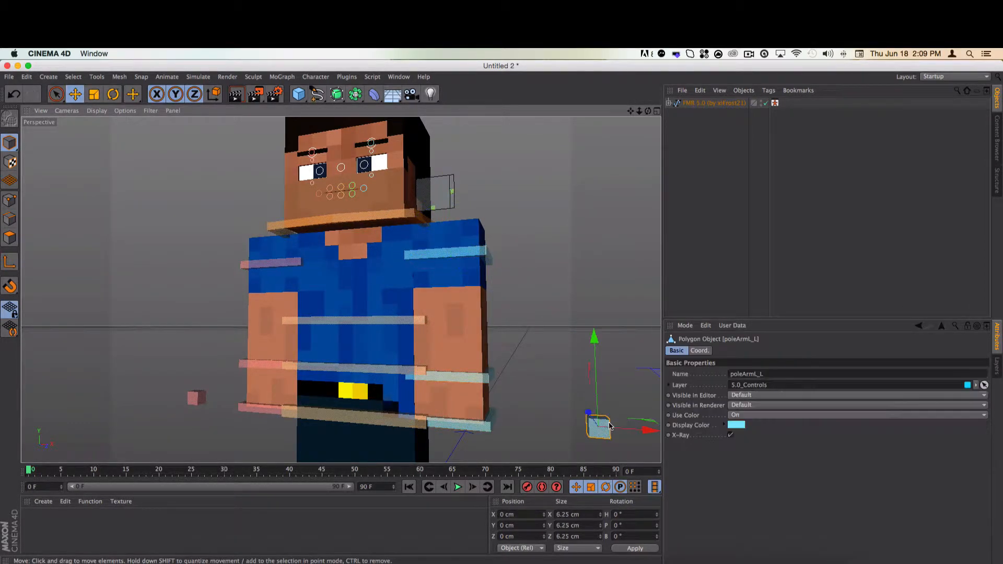
pyautogui.moveTo(595, 388); pyautogui.dragTo(601, 322)
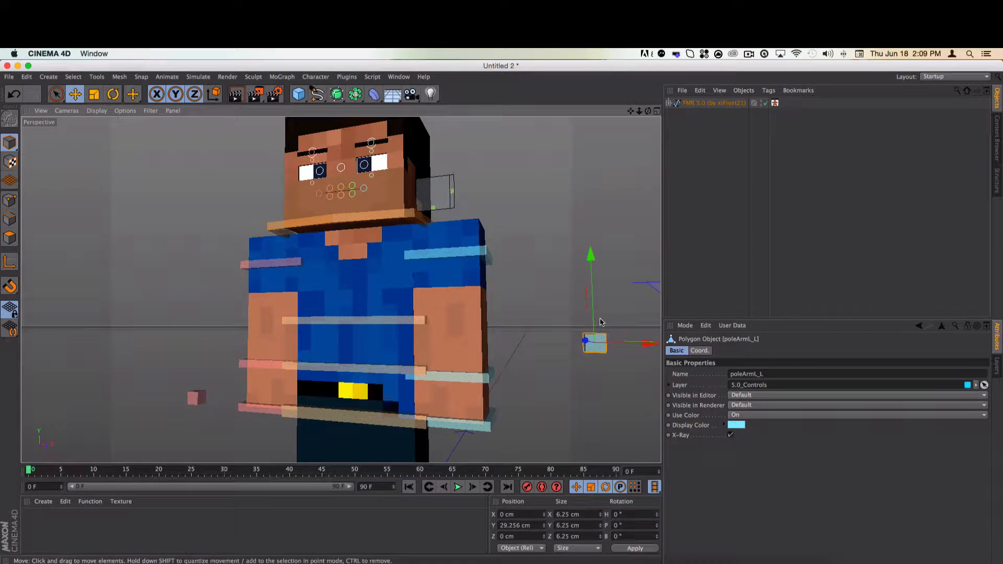
pyautogui.press('super+z')
pyautogui.moveTo(646, 440); pyautogui.dragTo(570, 376)
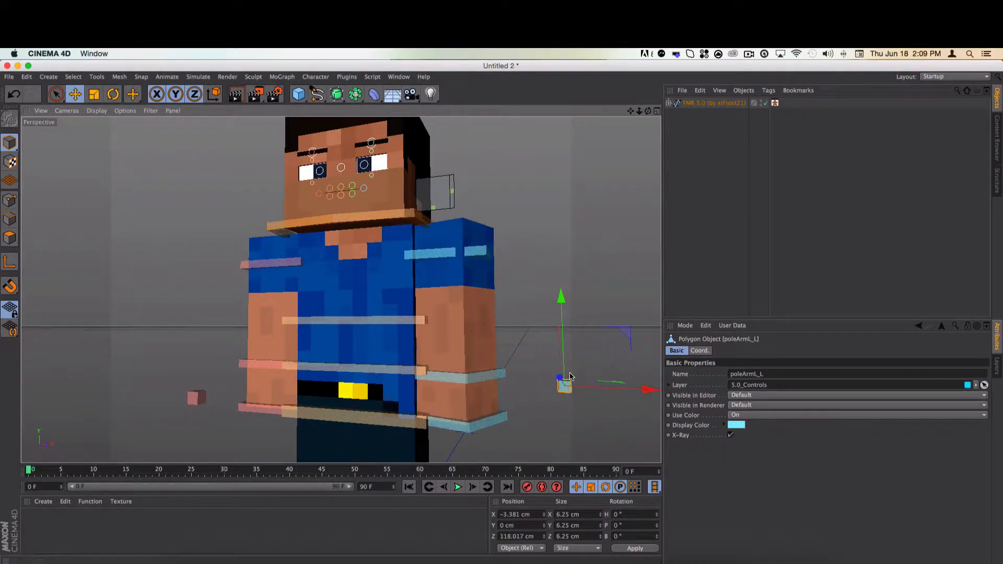
pyautogui.press('super+z')
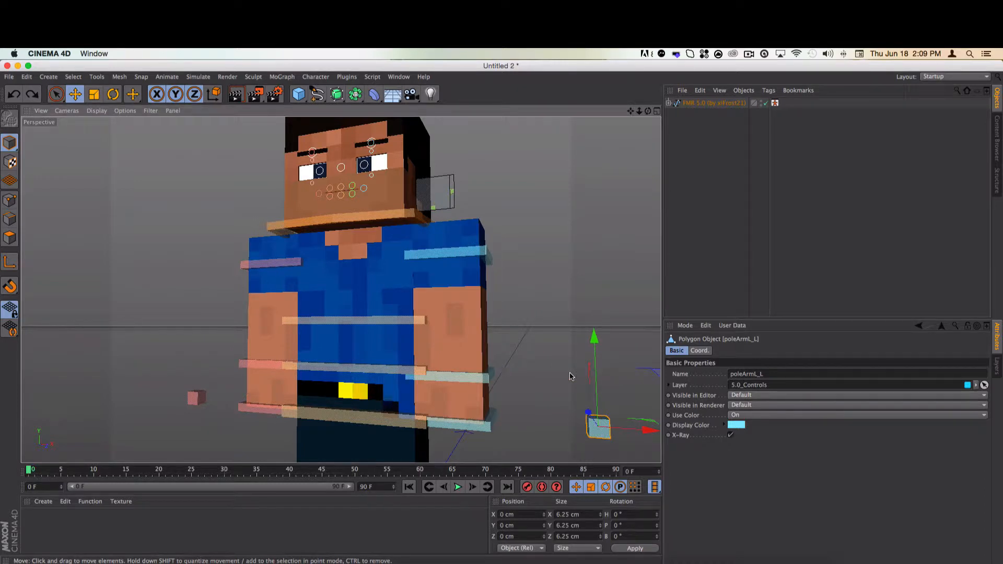
pyautogui.moveTo(588, 410); pyautogui.dragTo(588, 411)
pyautogui.moveTo(579, 388); pyautogui.dragTo(598, 425)
# - Try raising goalArmL_L and moving poleArmL_L to about Z -174.5 cm to swing the bent left elbow, and undo the moves
pyautogui.click(460, 413)
pyautogui.moveTo(453, 363); pyautogui.dragTo(452, 349)
pyautogui.click(597, 413)
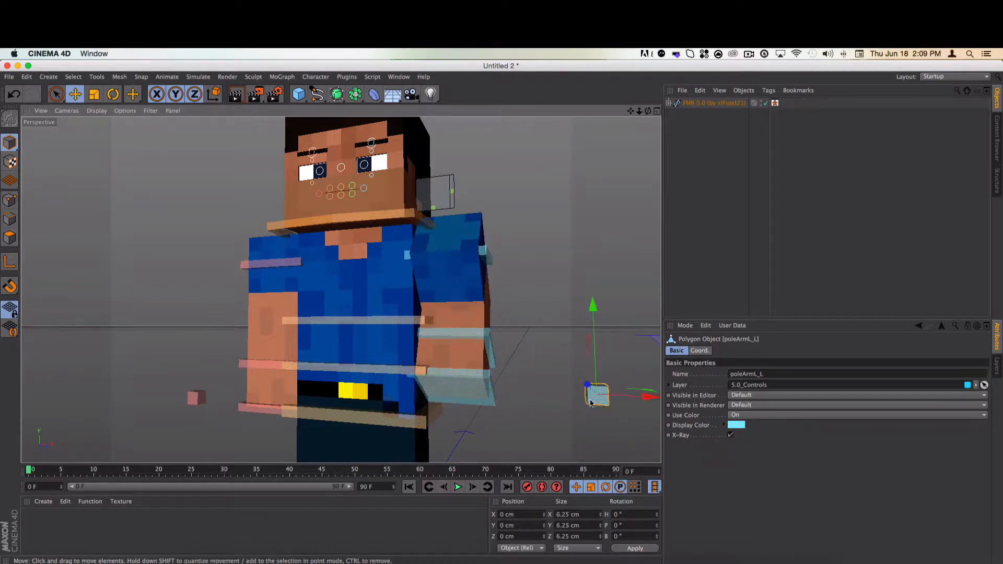
pyautogui.moveTo(614, 395); pyautogui.dragTo(514, 454)
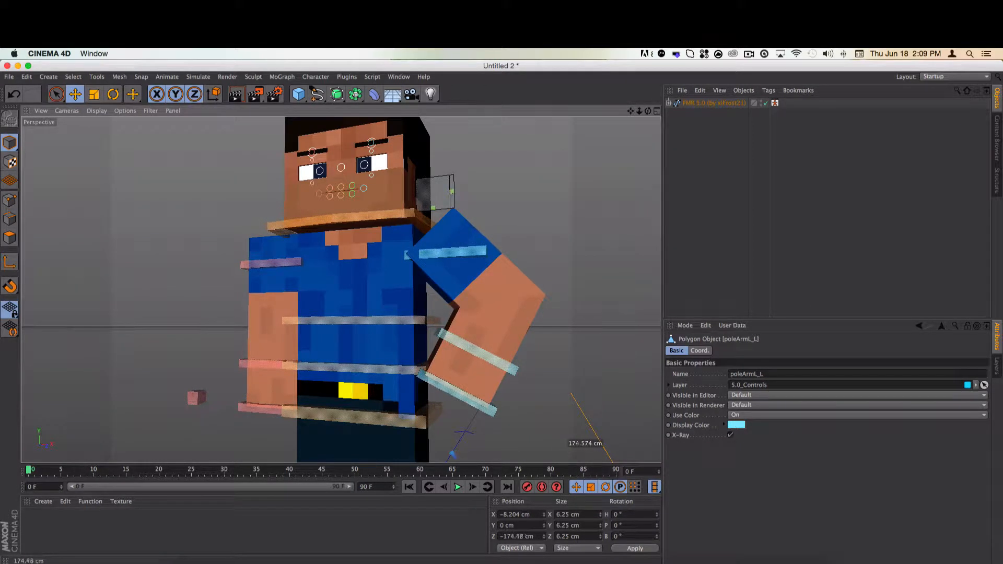
pyautogui.moveTo(514, 455); pyautogui.dragTo(596, 405)
pyautogui.press('super+z')
pyautogui.press('super+z')
pyautogui.press('super+z')
pyautogui.press('super+z')
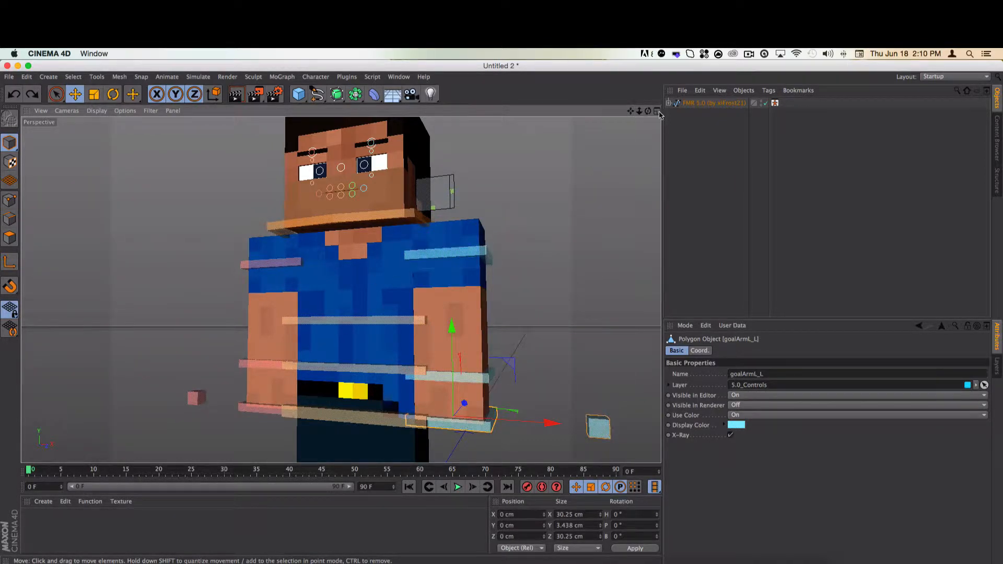
# - Try rotating the controlBack control on the torso to bend the upper body, and undo the rotation
pyautogui.click(972, 77)
pyautogui.click(971, 77)
pyautogui.click(365, 320)
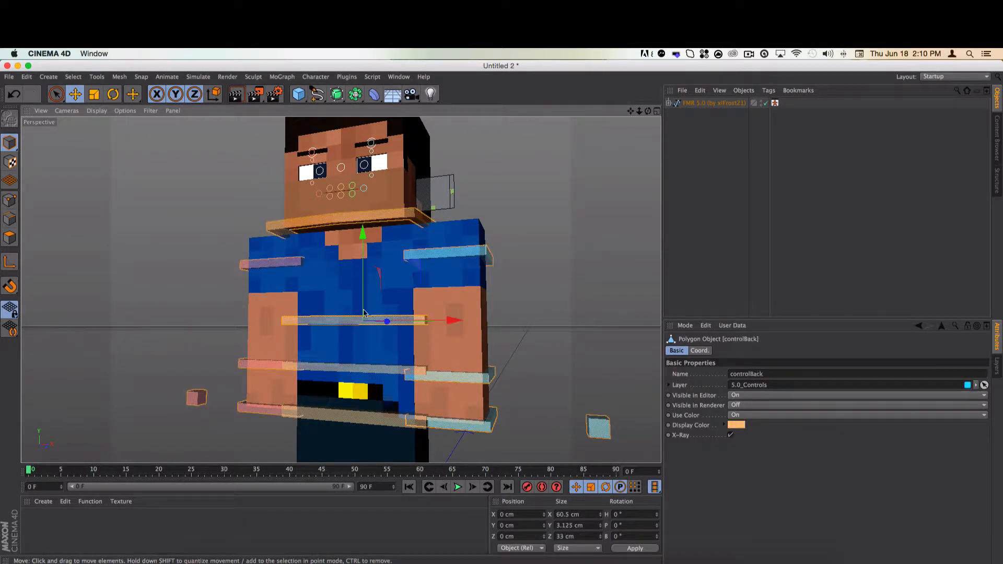
pyautogui.press('r')
pyautogui.moveTo(190, 144); pyautogui.dragTo(227, 320)
pyautogui.press('super+z')
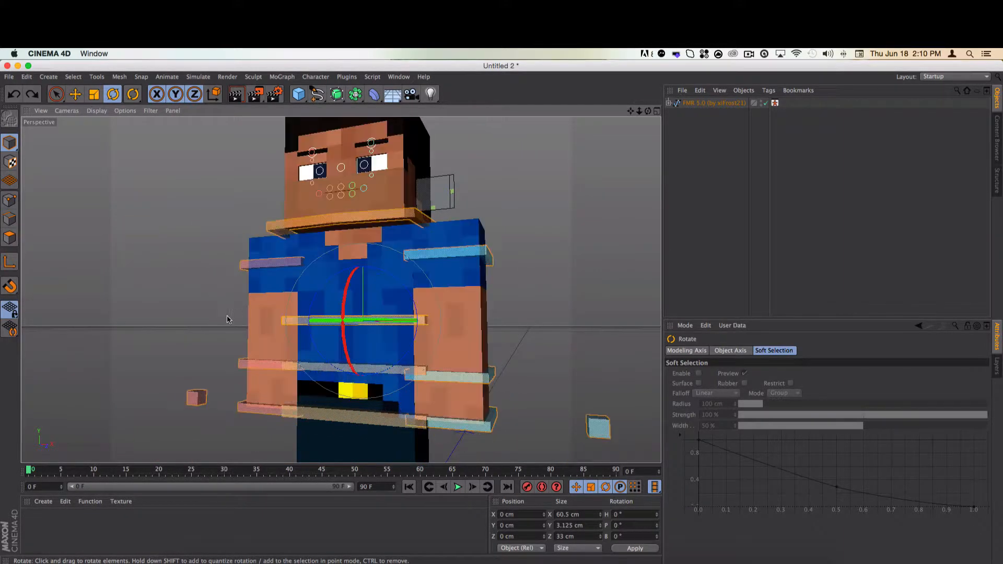
# - Try rotating the controlHip control around several axes, including a pitch of about 82°, and undo the rotations
pyautogui.moveTo(317, 366); pyautogui.dragTo(344, 458)
pyautogui.moveTo(639, 111); pyautogui.dragTo(596, 153)
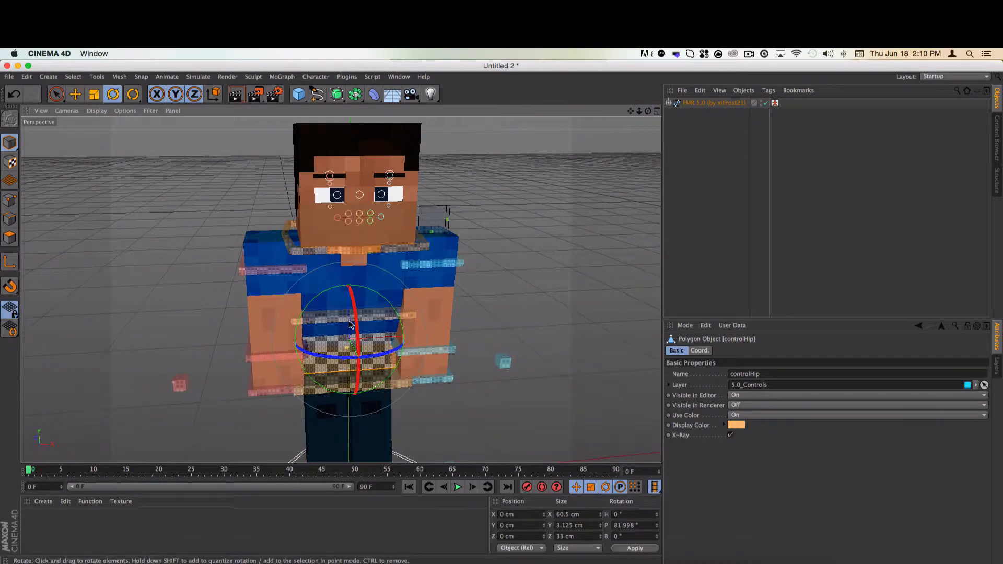
pyautogui.moveTo(351, 316); pyautogui.dragTo(347, 306)
pyautogui.moveTo(340, 231); pyautogui.dragTo(324, 357)
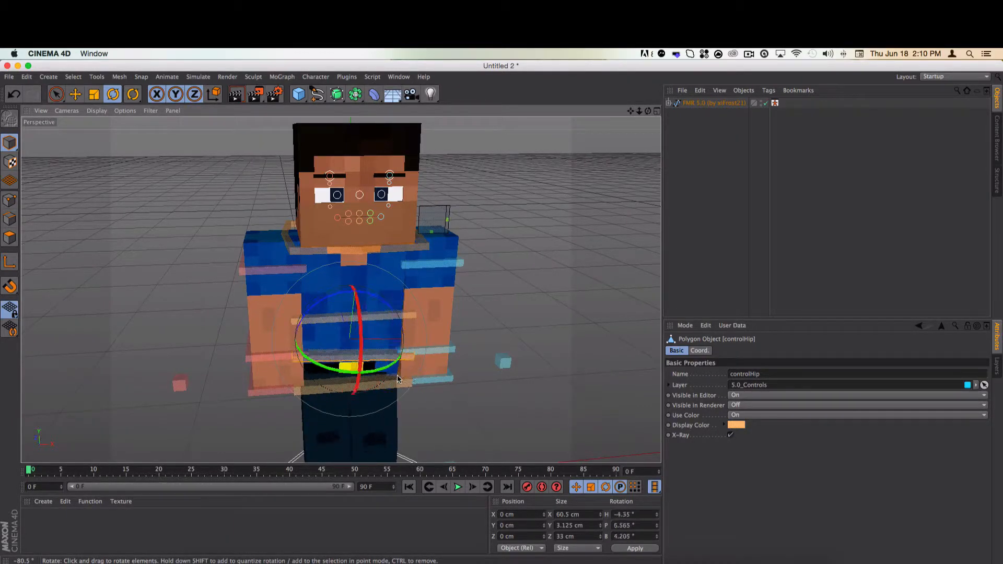
pyautogui.moveTo(397, 379); pyautogui.dragTo(405, 372)
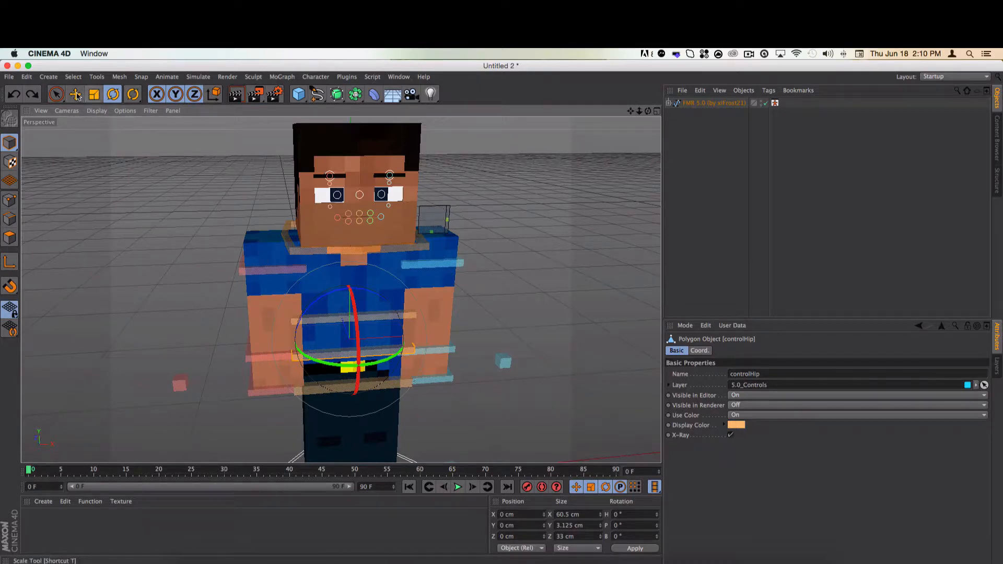
# - Try moving the controlHip control down about 58.8 cm to stretch the torso, and undo the moves
pyautogui.press('e')
pyautogui.moveTo(351, 290); pyautogui.dragTo(354, 395)
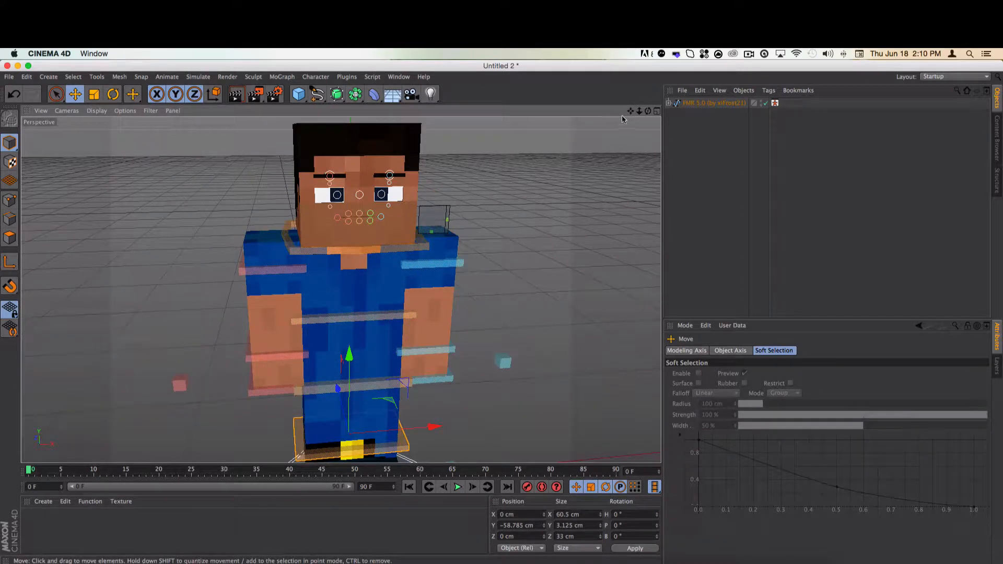
pyautogui.moveTo(630, 111); pyautogui.dragTo(629, 44)
pyautogui.moveTo(351, 344); pyautogui.dragTo(345, 285)
pyautogui.press('super+z')
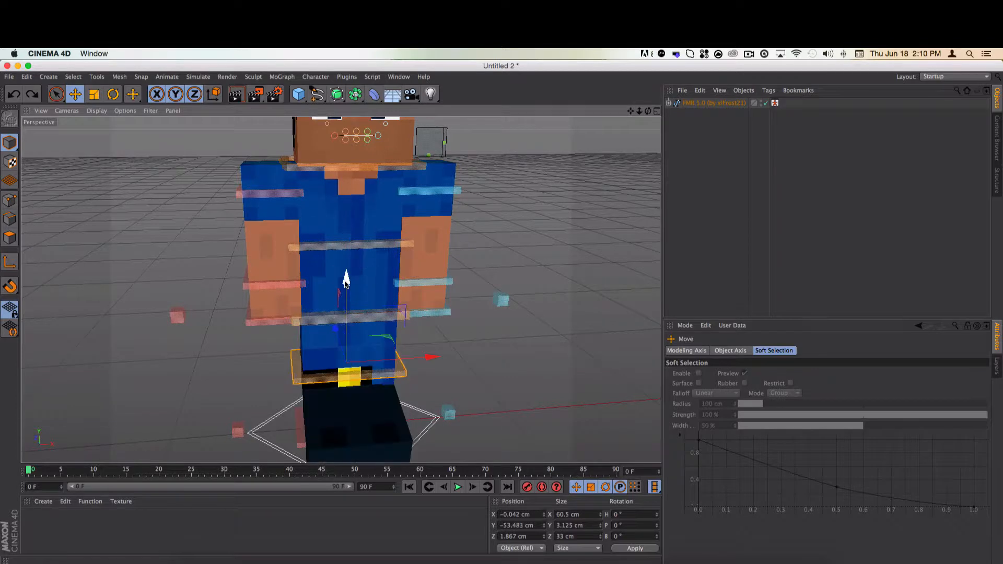
pyautogui.press('super+z')
pyautogui.press('super+z')
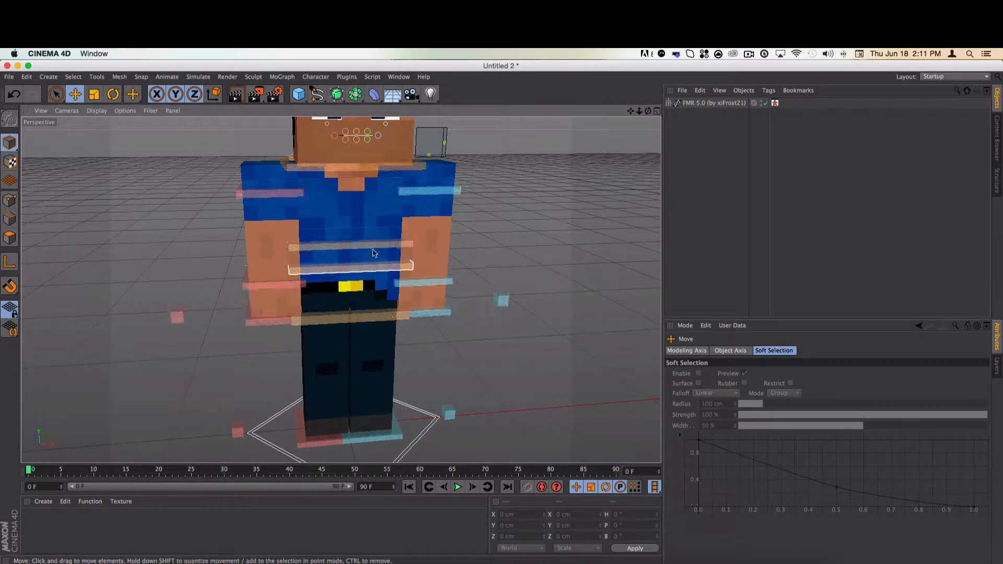
# - Try raising the controlBack control about 15 cm, and undo the move and the selection
pyautogui.click(349, 231)
pyautogui.moveTo(349, 231); pyautogui.dragTo(345, 199)
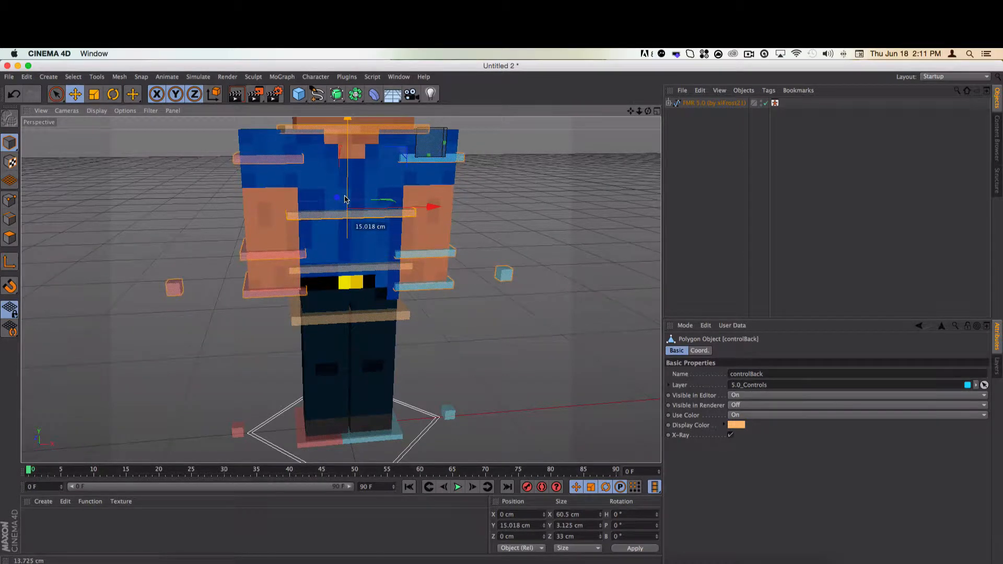
pyautogui.press('super+z')
pyautogui.press('super+z')
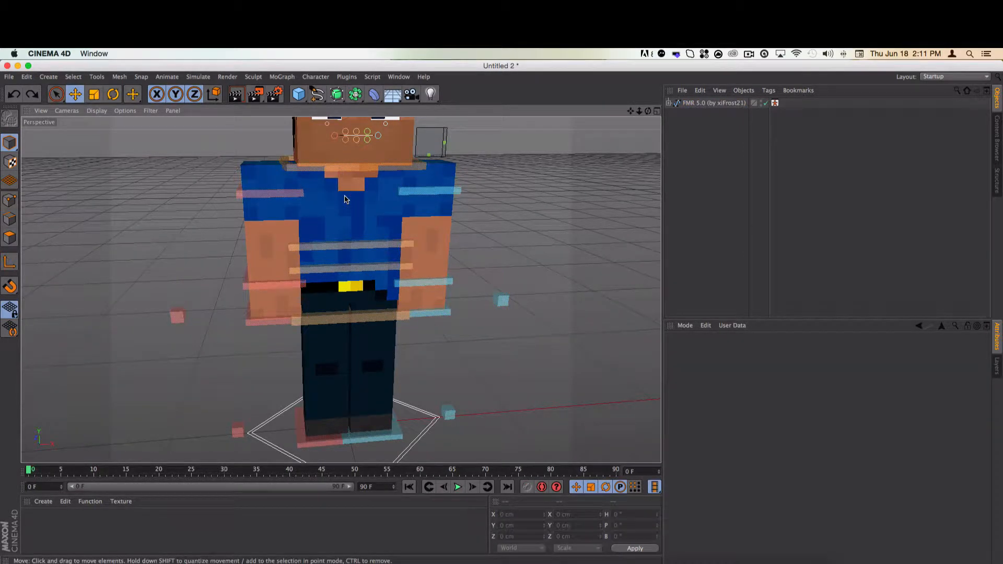
# - Try moving the controlWaist control at the base of the torso, and undo the move
pyautogui.click(352, 261)
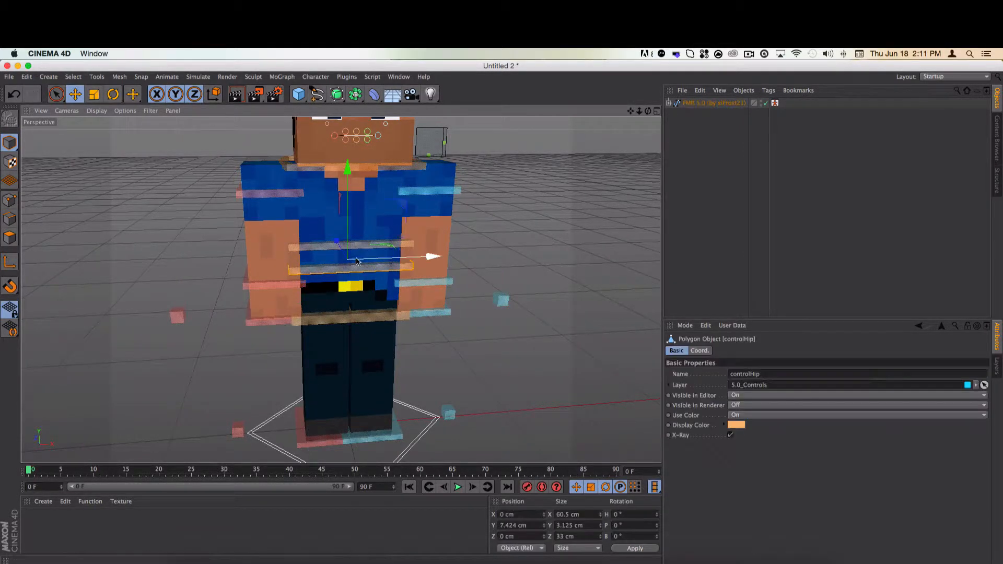
pyautogui.click(345, 314)
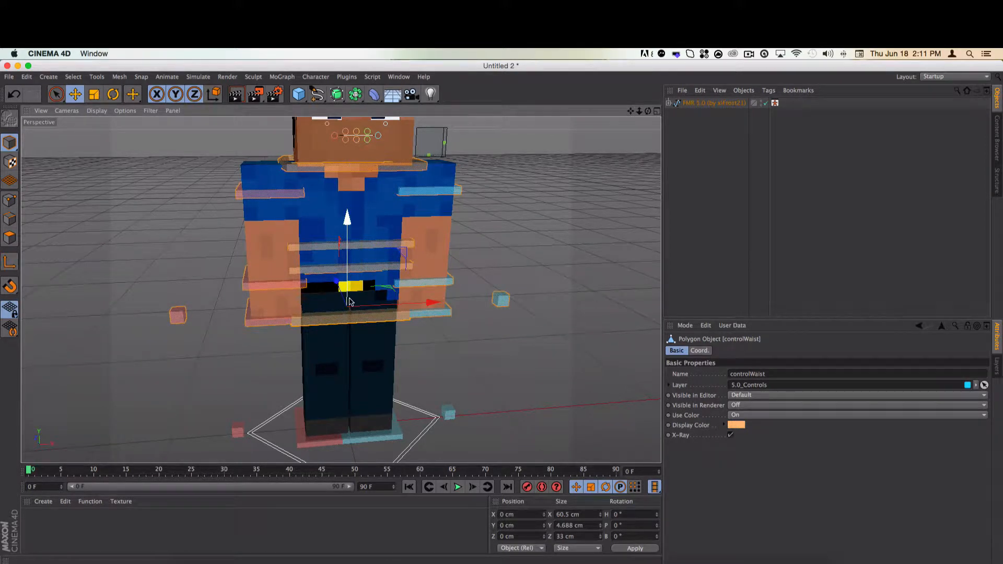
pyautogui.moveTo(348, 296); pyautogui.dragTo(313, 309)
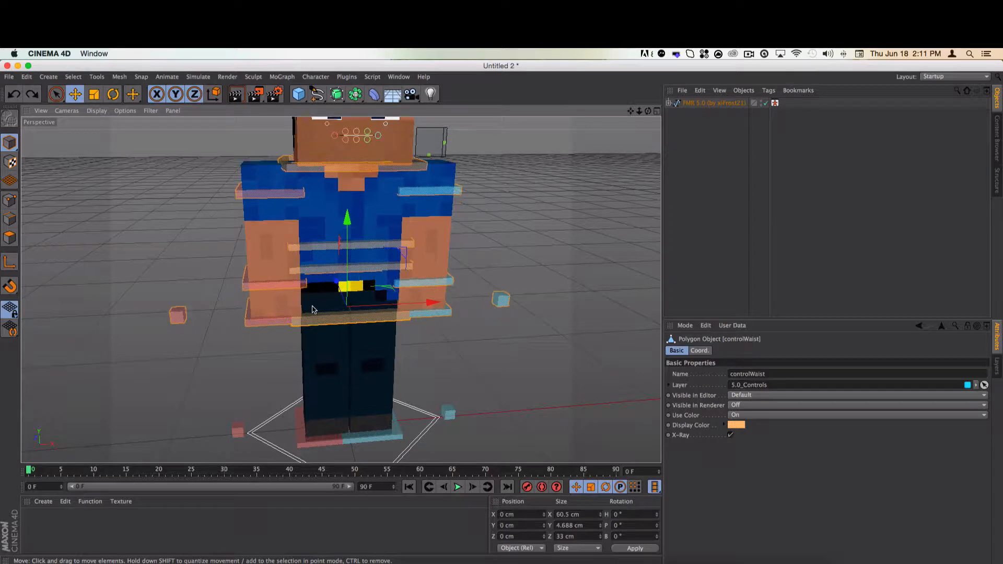
# - Undo the remaining changes to the hip control
pyautogui.click(15, 95)
pyautogui.click(16, 97)
pyautogui.click(16, 97)
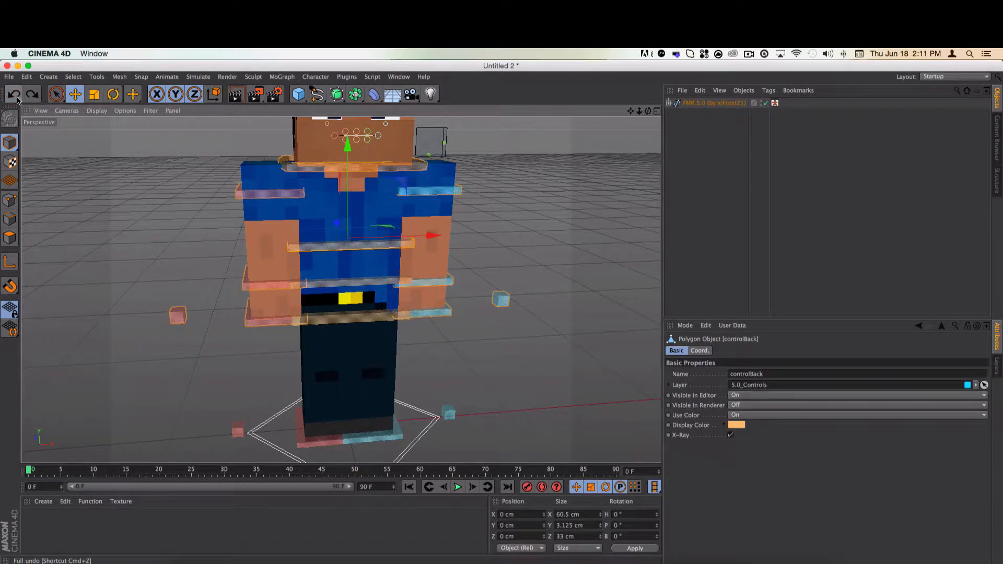
pyautogui.click(15, 97)
pyautogui.click(15, 97)
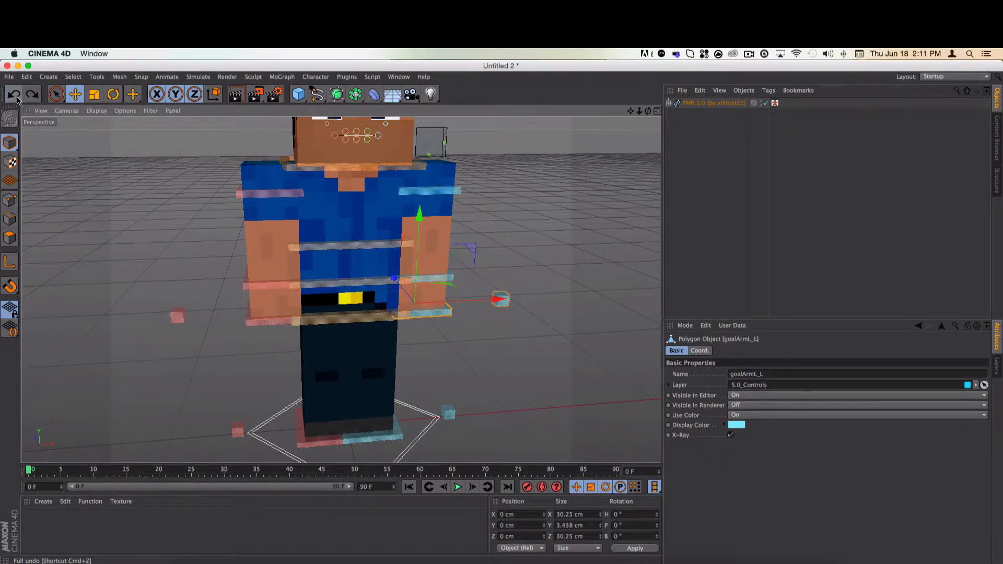
# - Try raising the controlWaist control about 15.3 cm, and undo the move
pyautogui.click(393, 313)
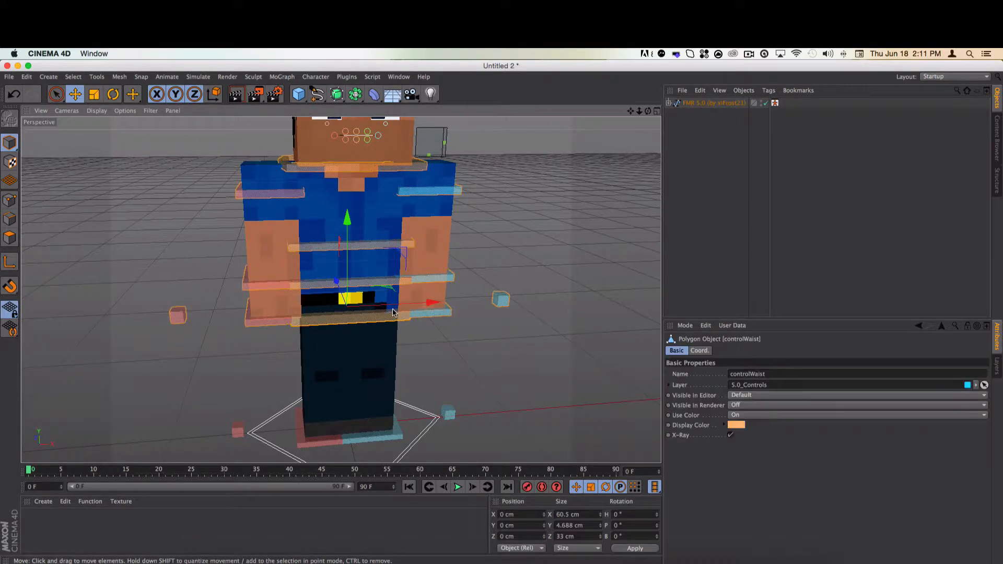
pyautogui.moveTo(351, 288); pyautogui.dragTo(330, 263)
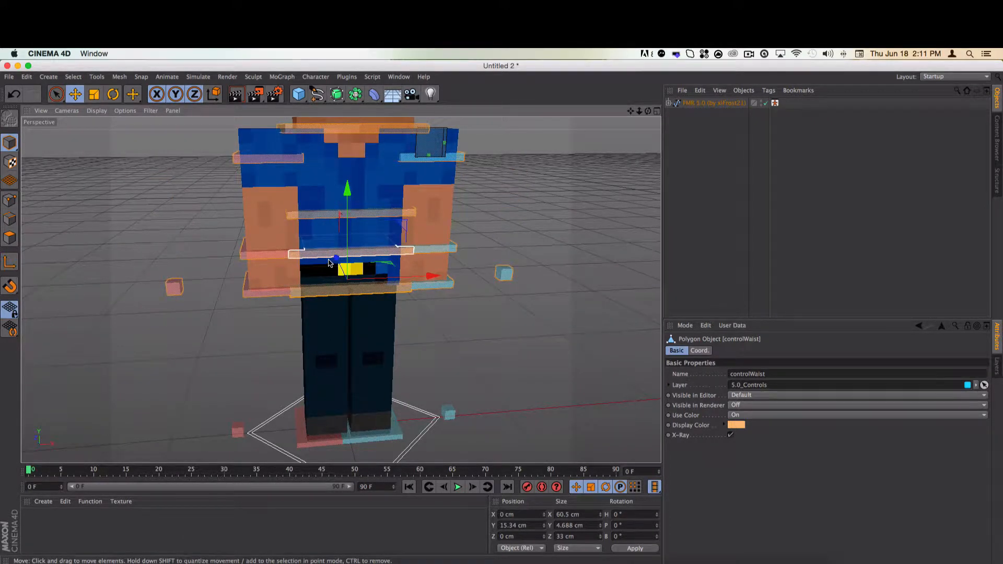
pyautogui.press('super+z')
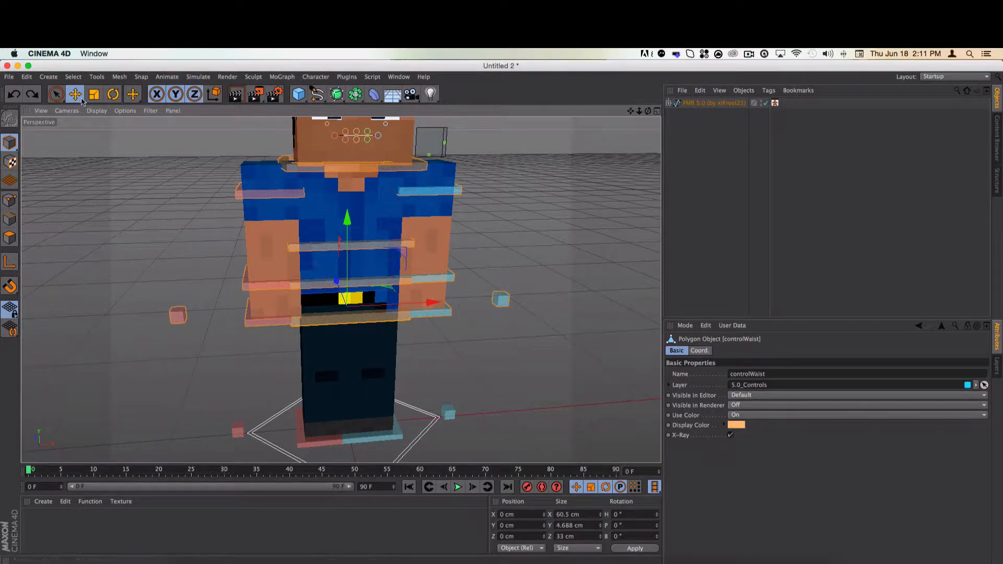
# - Try raising the goalLegL control about 24.8 cm and shifting it along Z to bend the left leg, and undo the moves
pyautogui.click(343, 358)
pyautogui.click(402, 418)
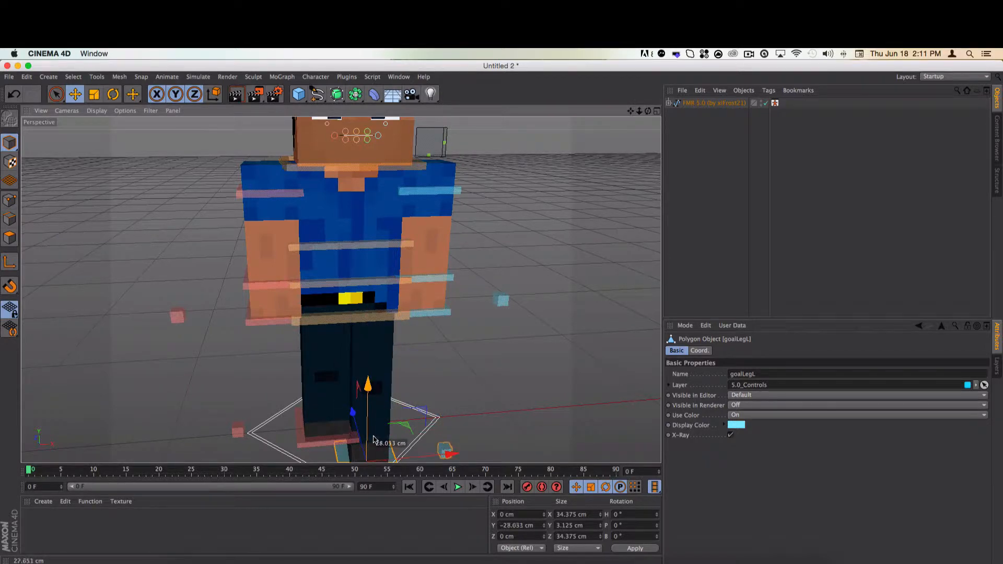
pyautogui.moveTo(373, 438); pyautogui.dragTo(386, 345)
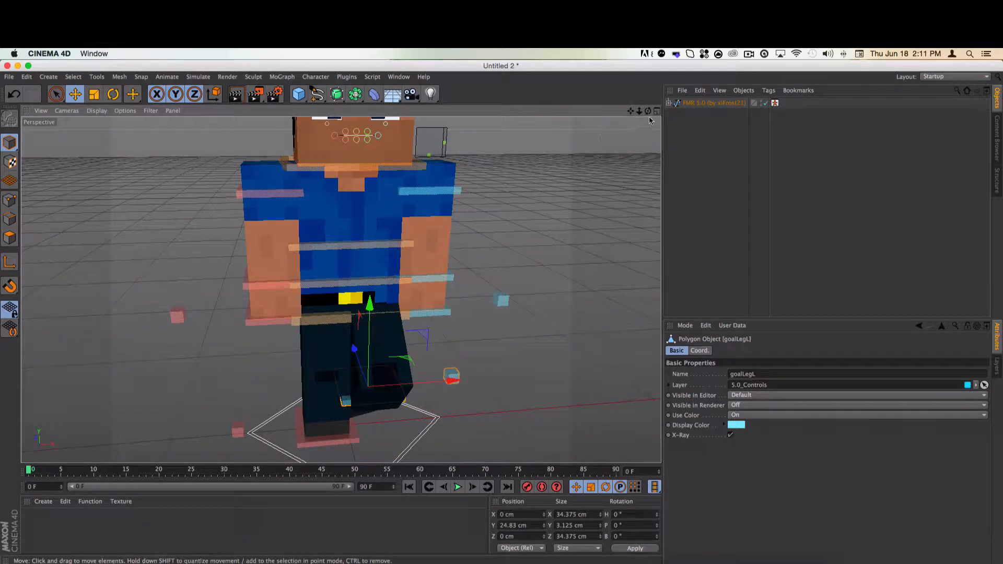
pyautogui.moveTo(647, 111); pyautogui.dragTo(541, 92)
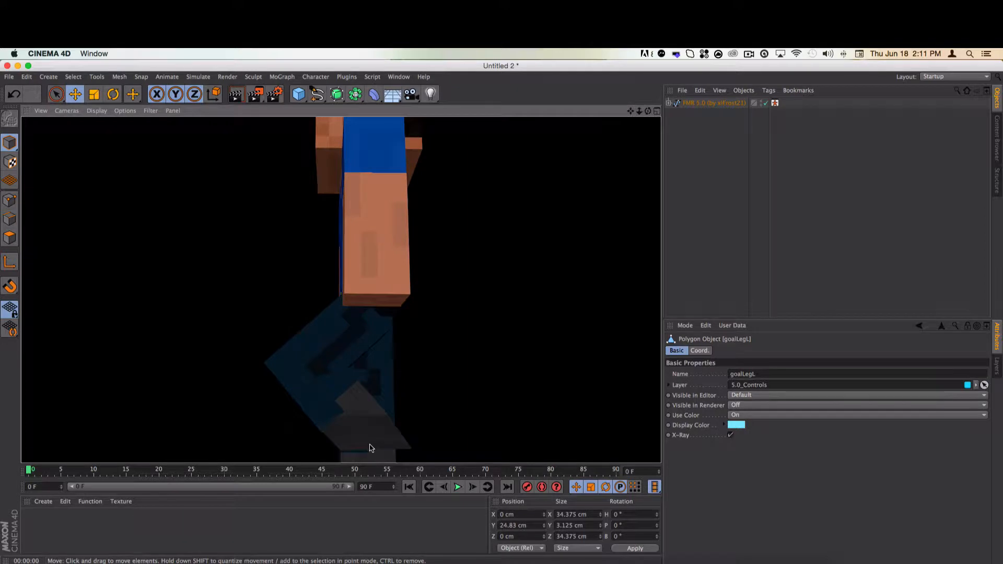
pyautogui.keyDown('alt'); pyautogui.moveTo(581, 203); pyautogui.dragTo(476, 350); pyautogui.keyUp('alt')
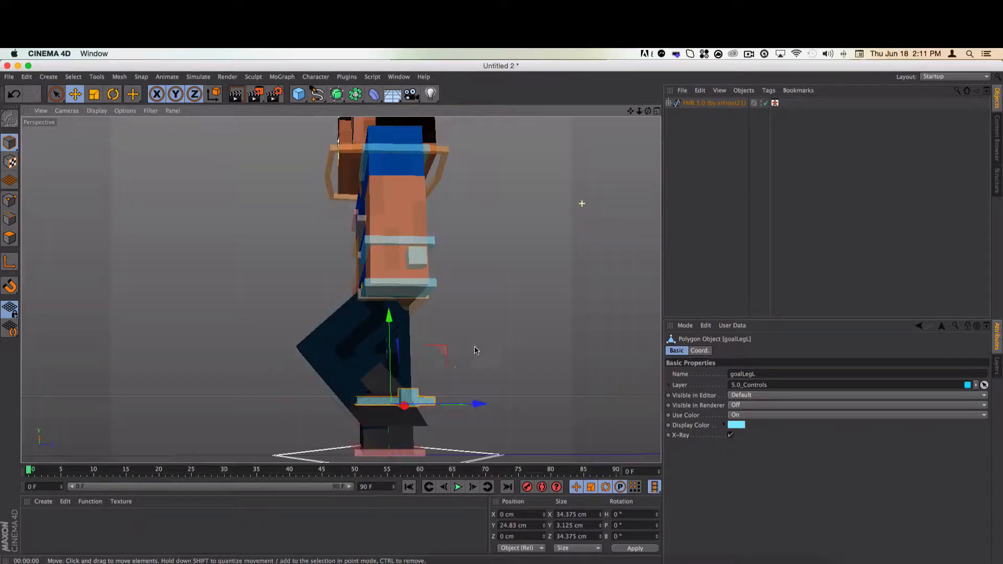
pyautogui.moveTo(475, 403); pyautogui.dragTo(408, 377)
pyautogui.press('super+z')
pyautogui.press('super+z')
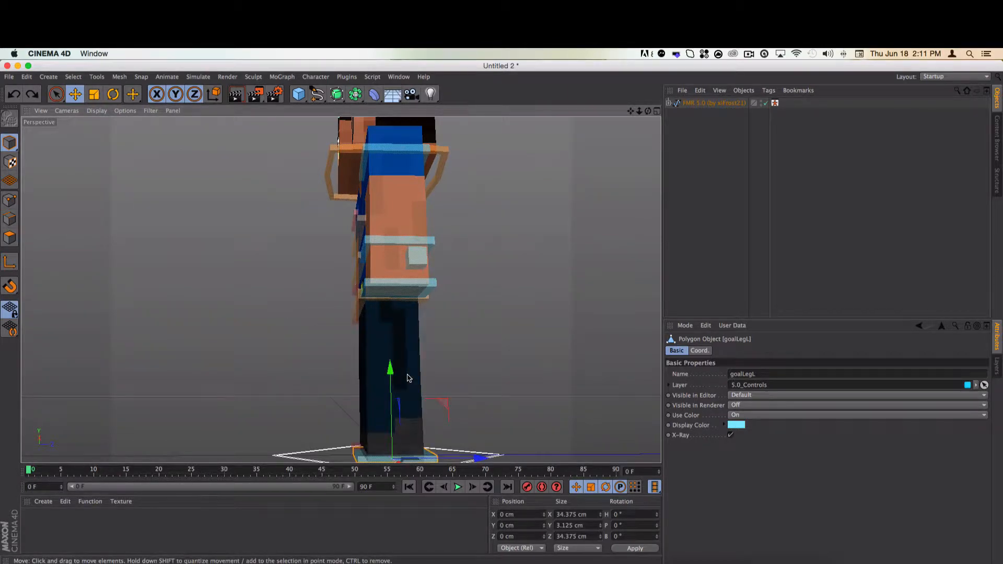
pyautogui.moveTo(648, 111); pyautogui.dragTo(340, 289)
pyautogui.moveTo(630, 111); pyautogui.dragTo(340, 290)
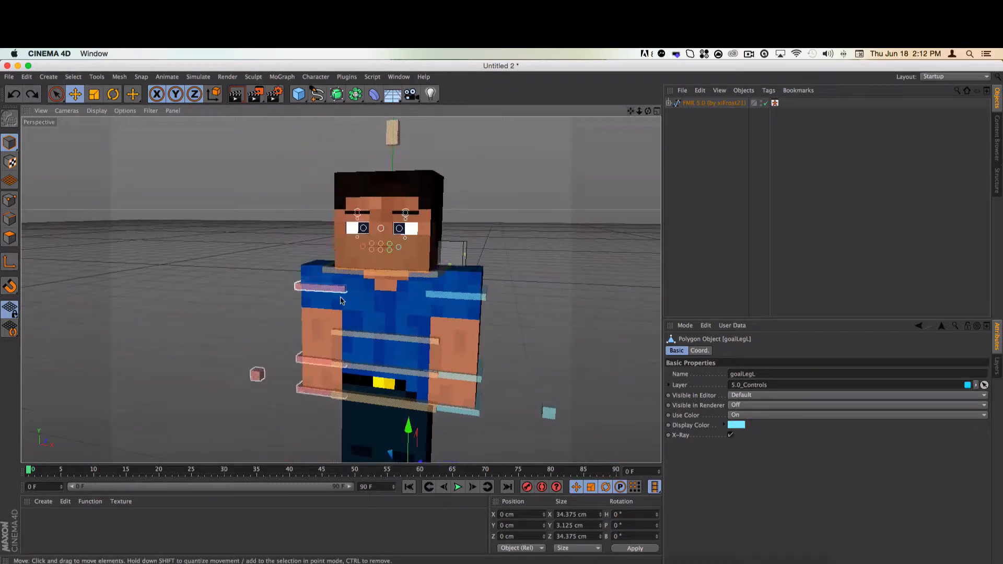
# - Try rotating the controlNeck control on several axes to turn and tilt the head, and undo the rotation
pyautogui.scroll(2, 340, 295)
pyautogui.click(392, 269)
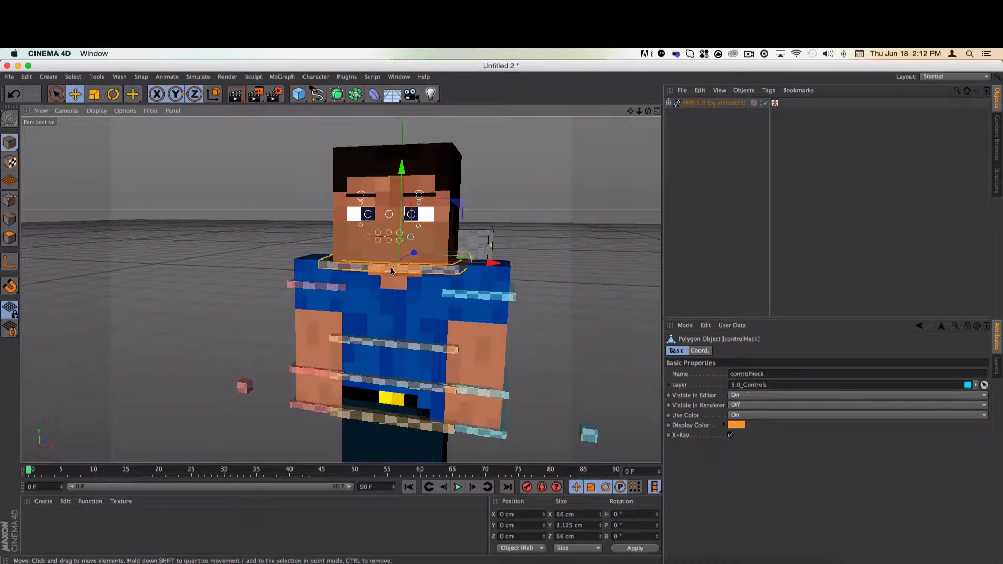
pyautogui.click(113, 94)
pyautogui.moveTo(397, 209); pyautogui.dragTo(569, 159)
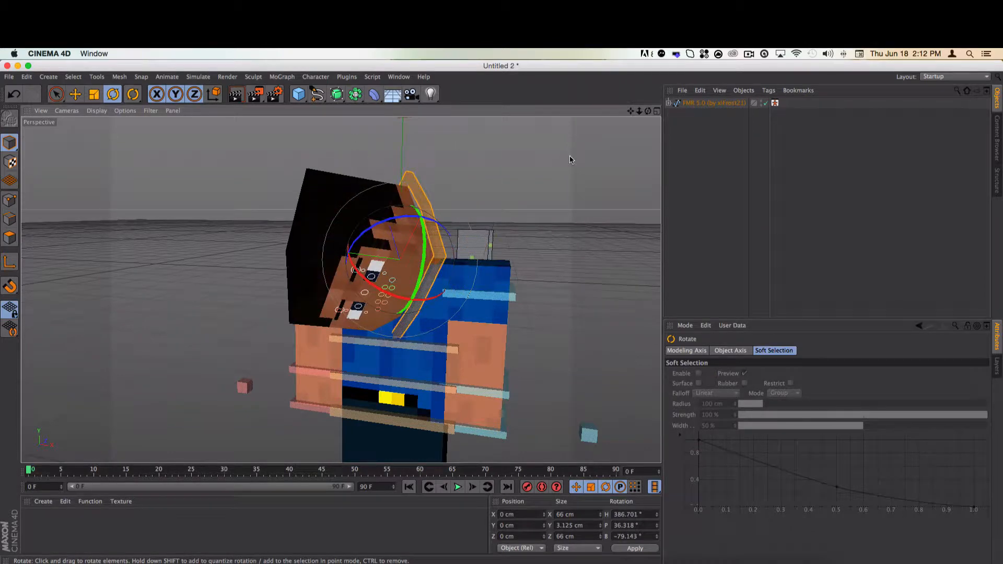
pyautogui.press('super+z')
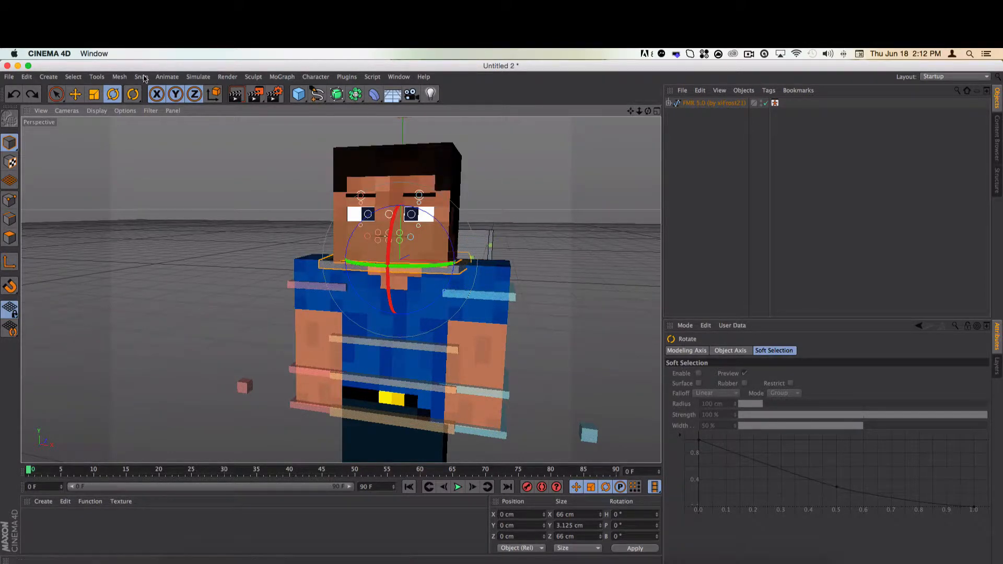
# - Lower the EyebrowR_Bend control about 3.7 cm to bend the middle of the character's right eyebrow downward
pyautogui.click(76, 94)
pyautogui.scroll(6, 359, 161)
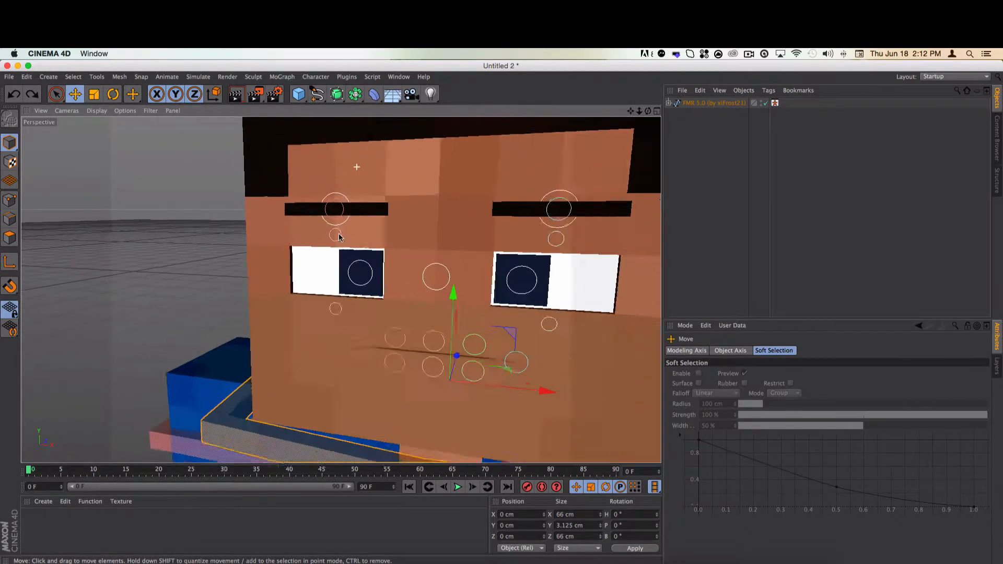
pyautogui.click(343, 203)
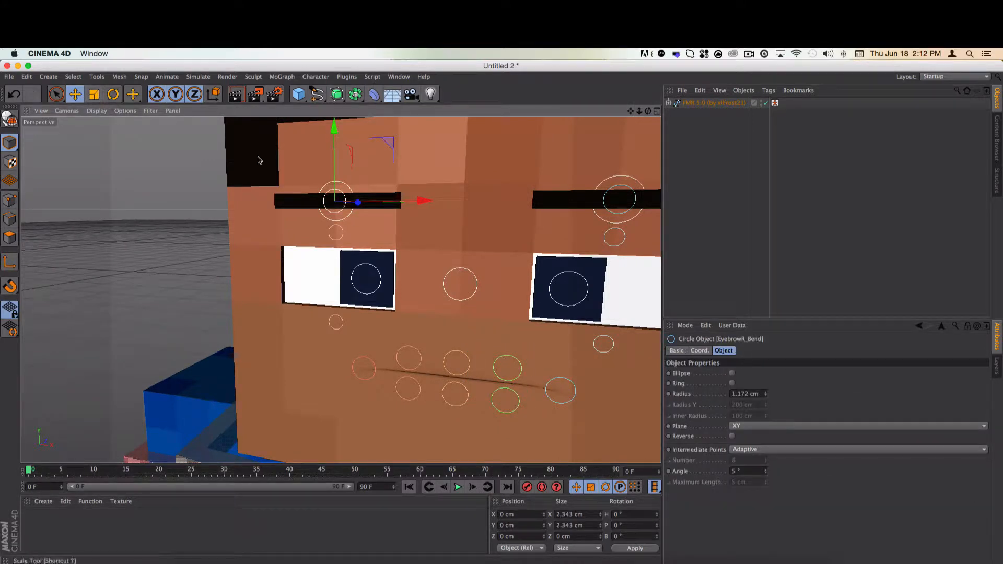
pyautogui.moveTo(336, 183); pyautogui.dragTo(301, 224)
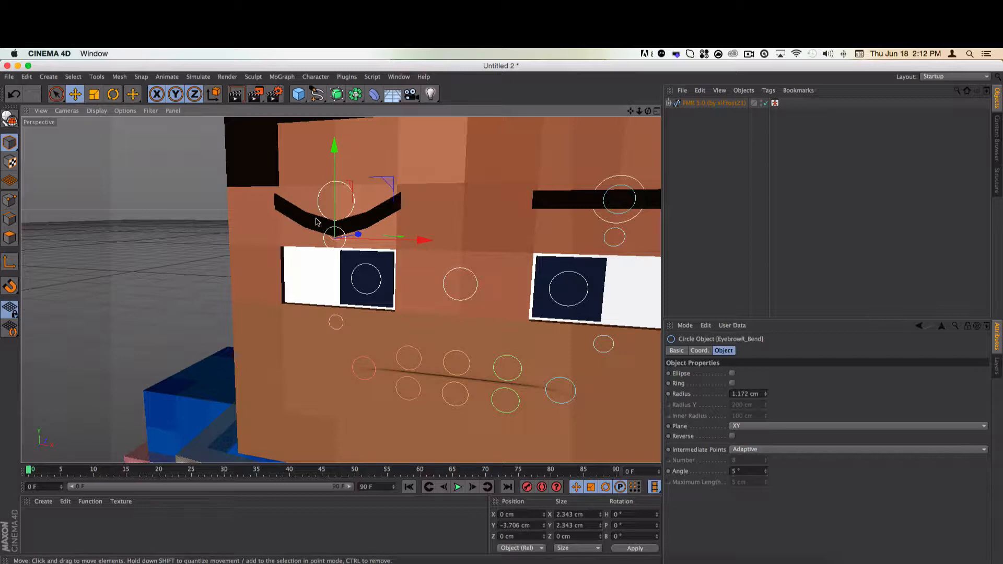
# - Preview the bent eyebrow with a viewport render and a Picture Viewer render, and undo the bend
pyautogui.click(235, 94)
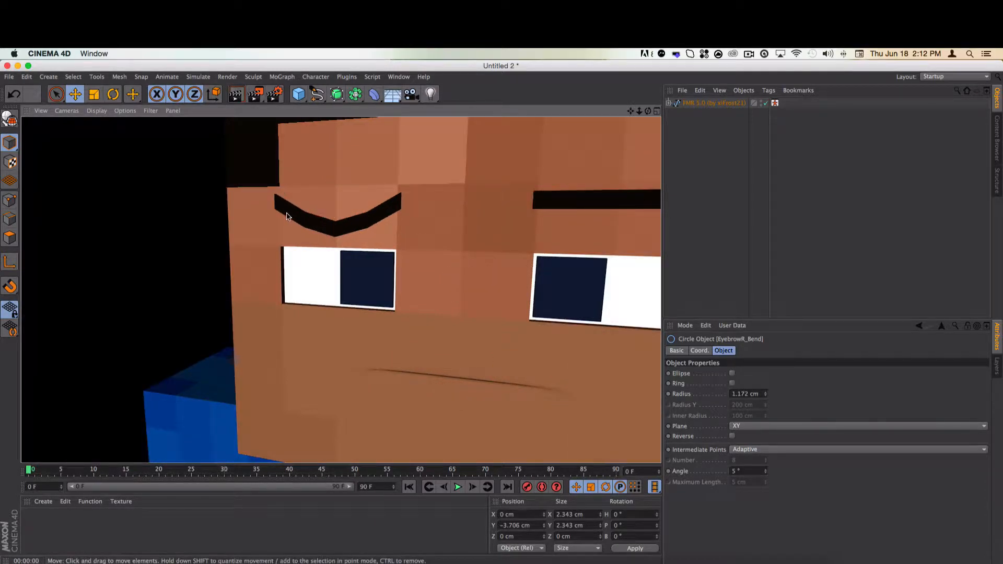
pyautogui.click(256, 184)
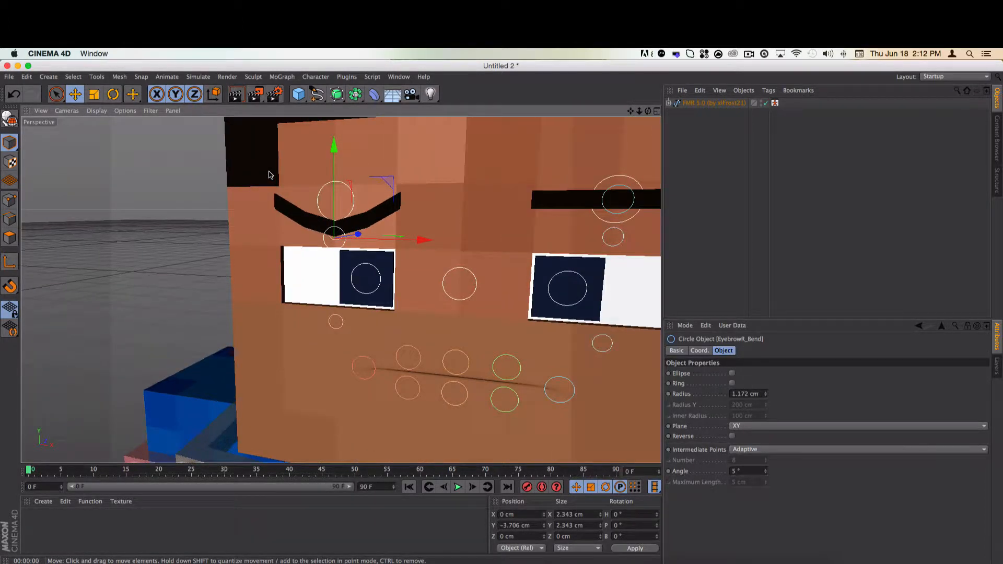
pyautogui.hotkey('shift', 'r')
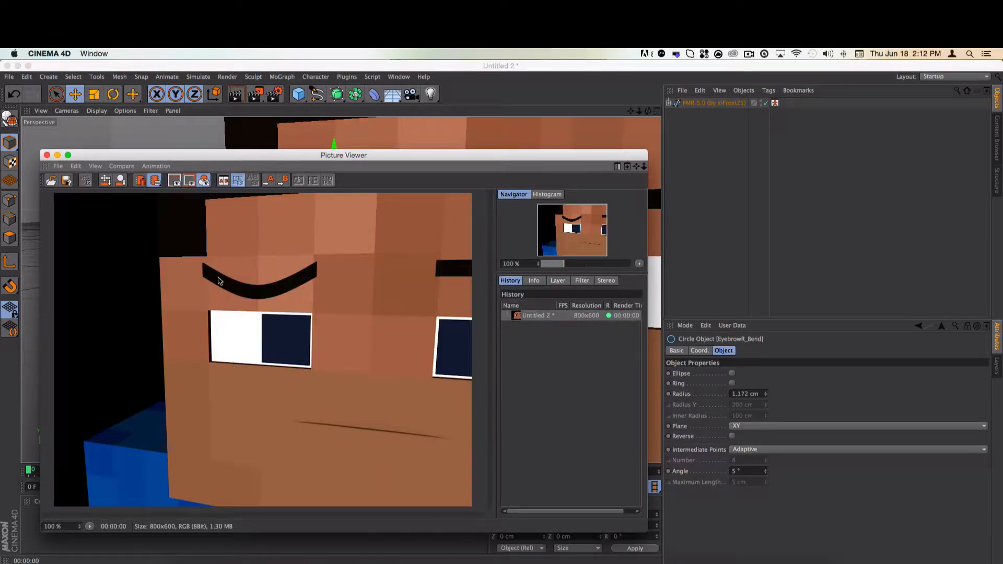
pyautogui.click(47, 156)
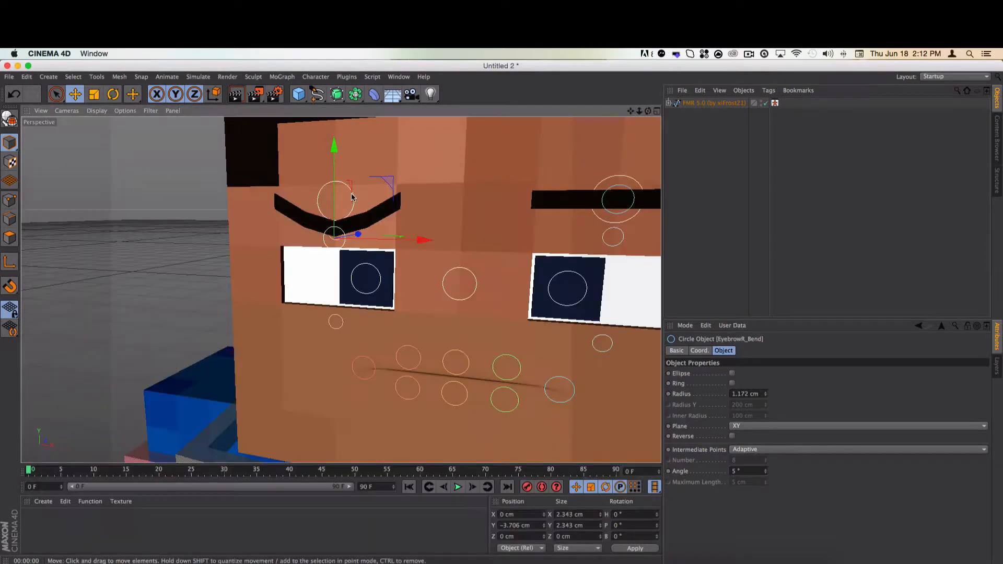
pyautogui.press('super+z')
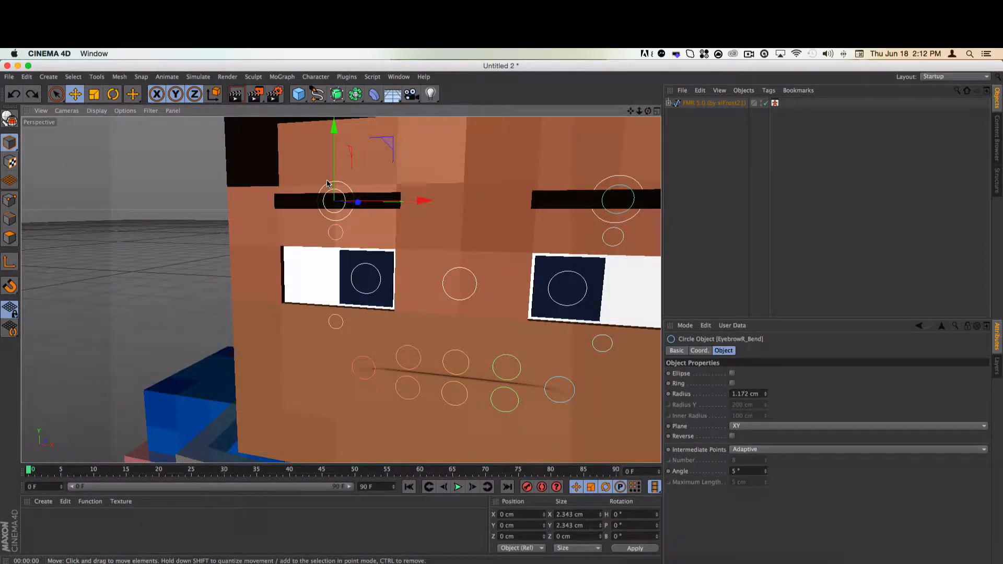
# - Try lowering the EyebrowR Control about 0.6 cm and rotating it, and undo the changes
pyautogui.click(342, 218)
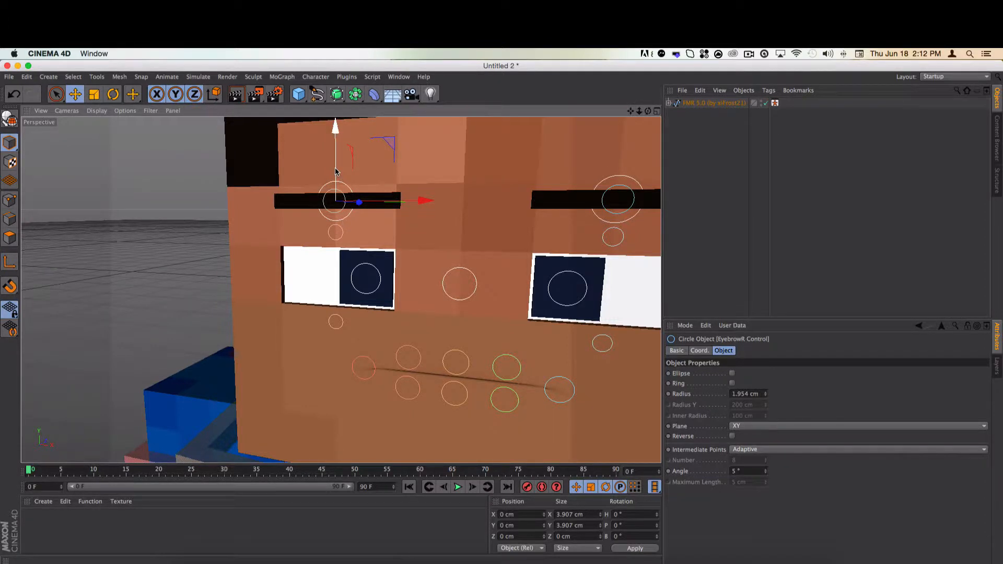
pyautogui.moveTo(335, 172); pyautogui.dragTo(288, 146)
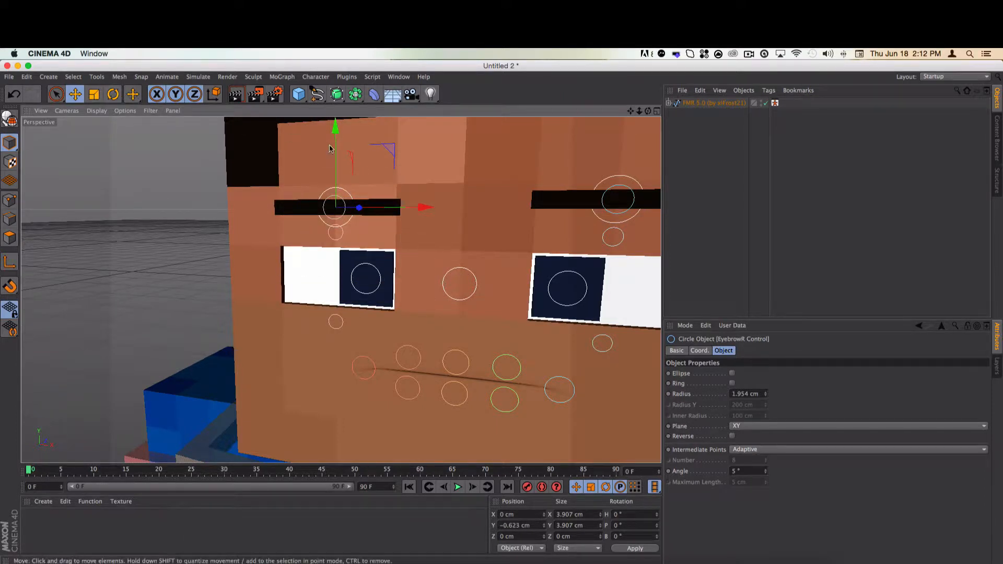
pyautogui.click(107, 94)
pyautogui.moveTo(376, 178); pyautogui.dragTo(387, 218)
pyautogui.press('super+z')
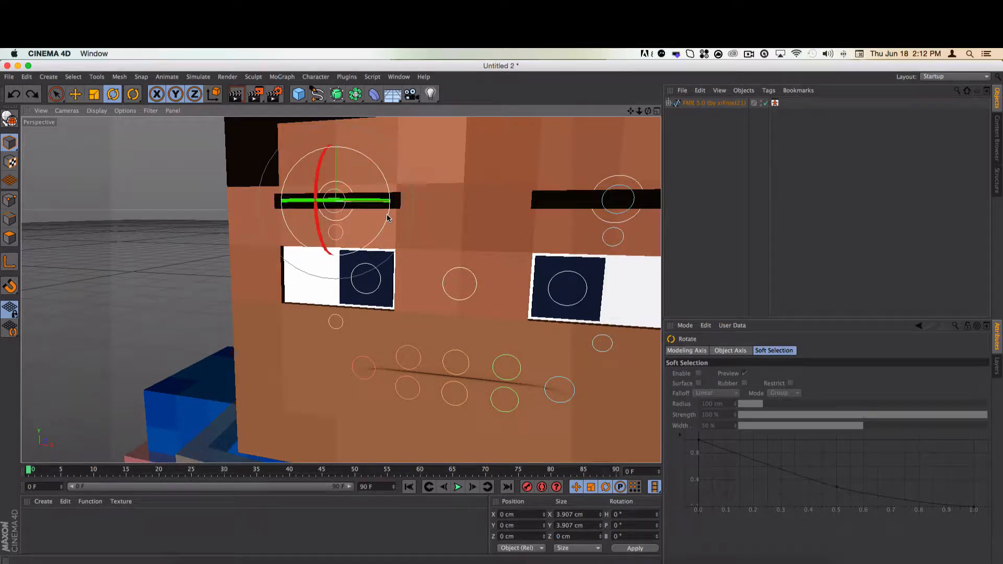
# - Try raising the TopL and TopR upper eyelid controls 6.25 cm each to widen both eyes, and undo the moves
pyautogui.press('e')
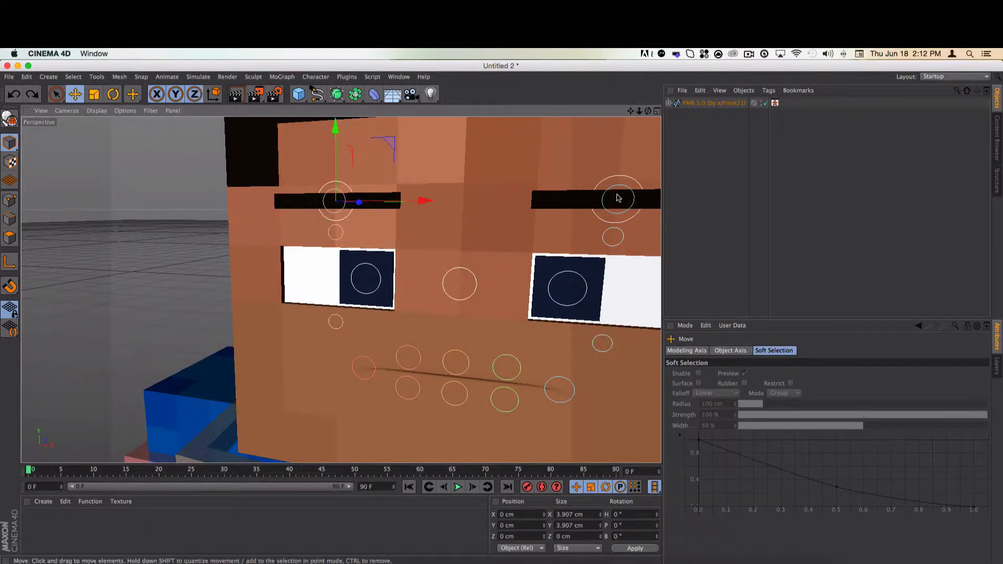
pyautogui.click(613, 236)
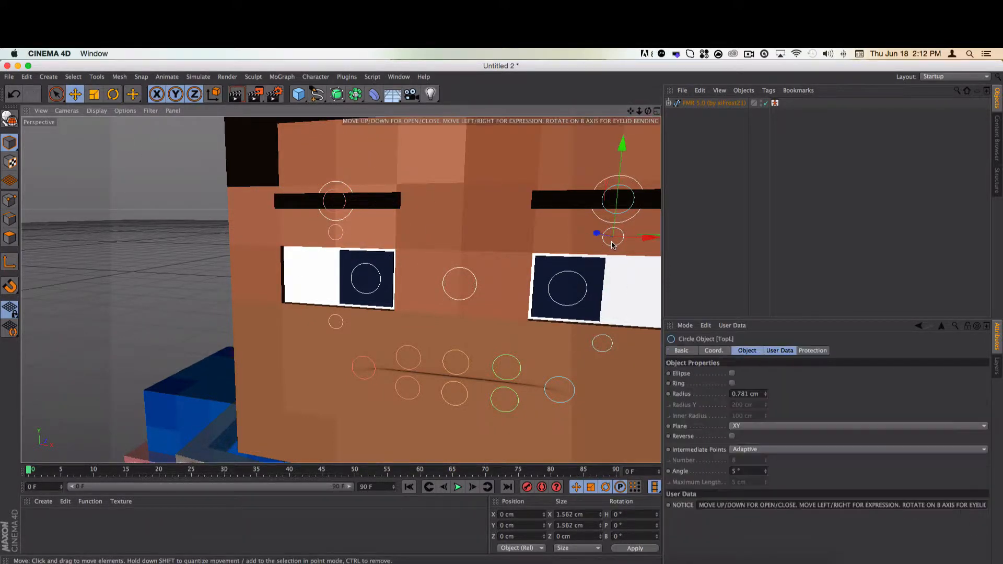
pyautogui.moveTo(613, 236); pyautogui.dragTo(620, 128)
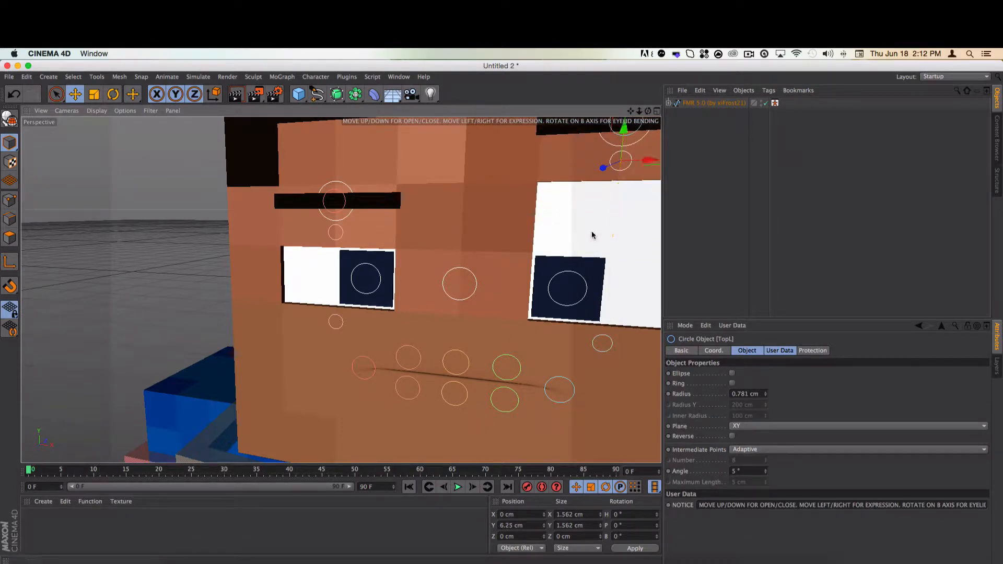
pyautogui.click(336, 232)
pyautogui.moveTo(335, 230); pyautogui.dragTo(335, 171)
pyautogui.scroll(-5, 468, 409)
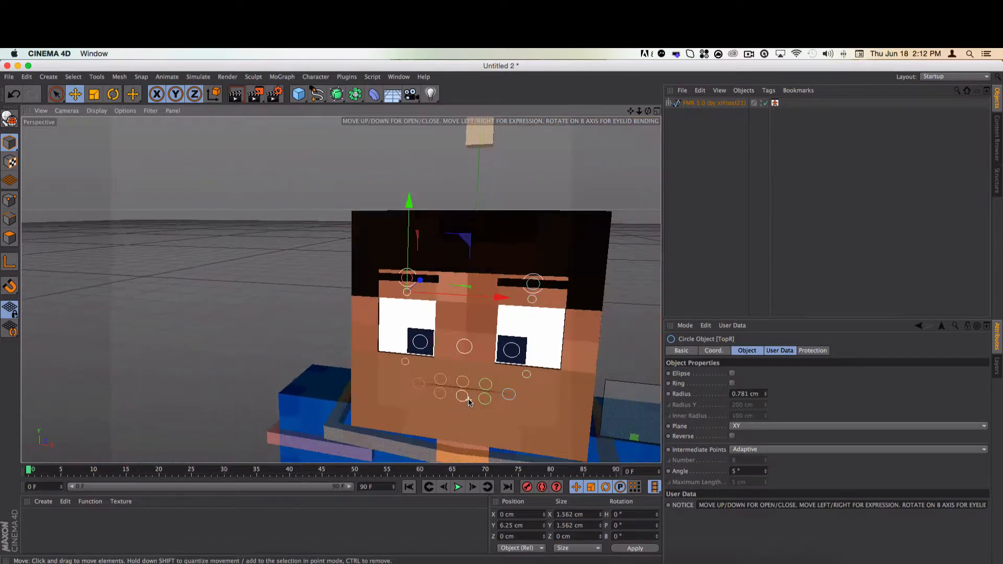
pyautogui.scroll(3, 469, 402)
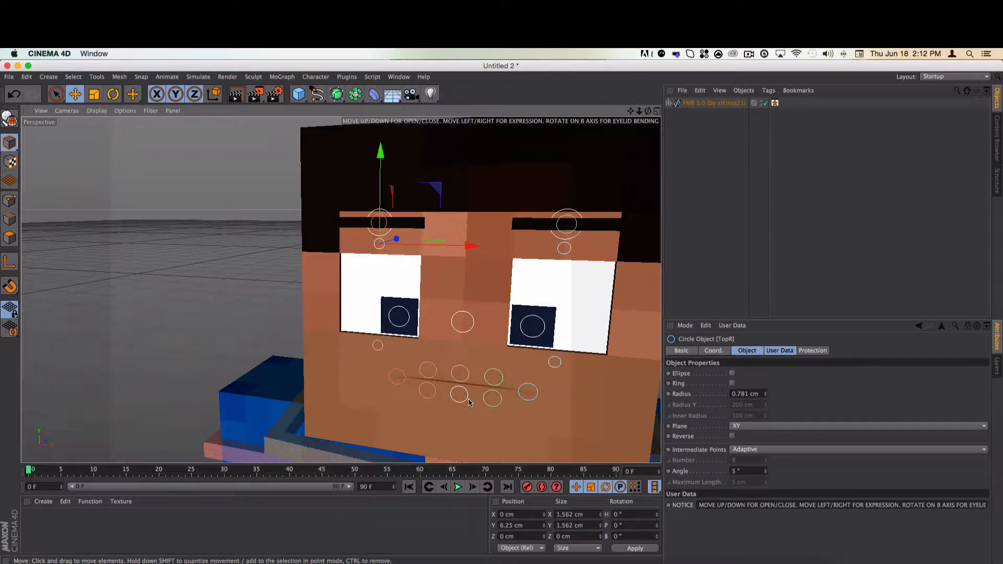
pyautogui.press('super+z')
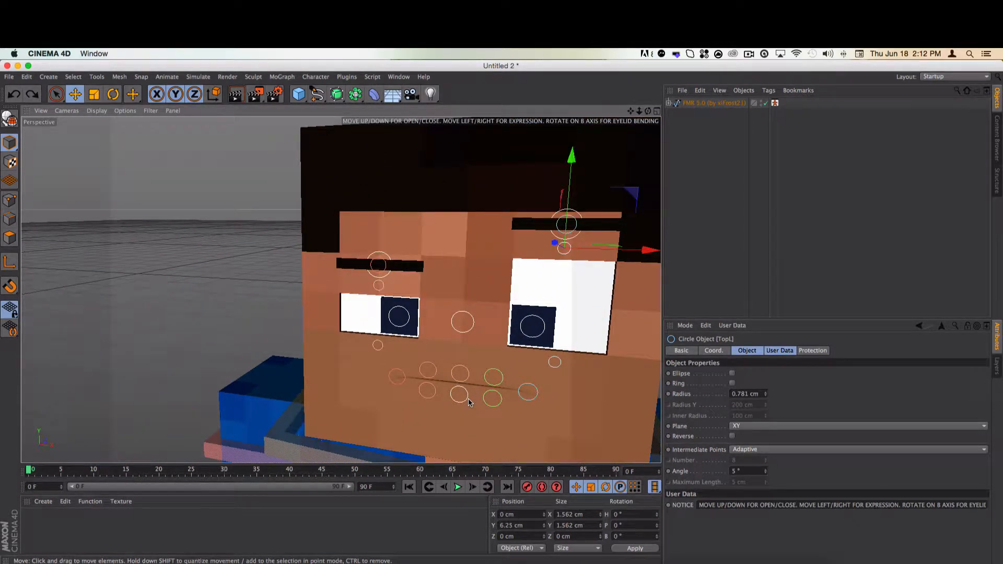
pyautogui.press('super+z')
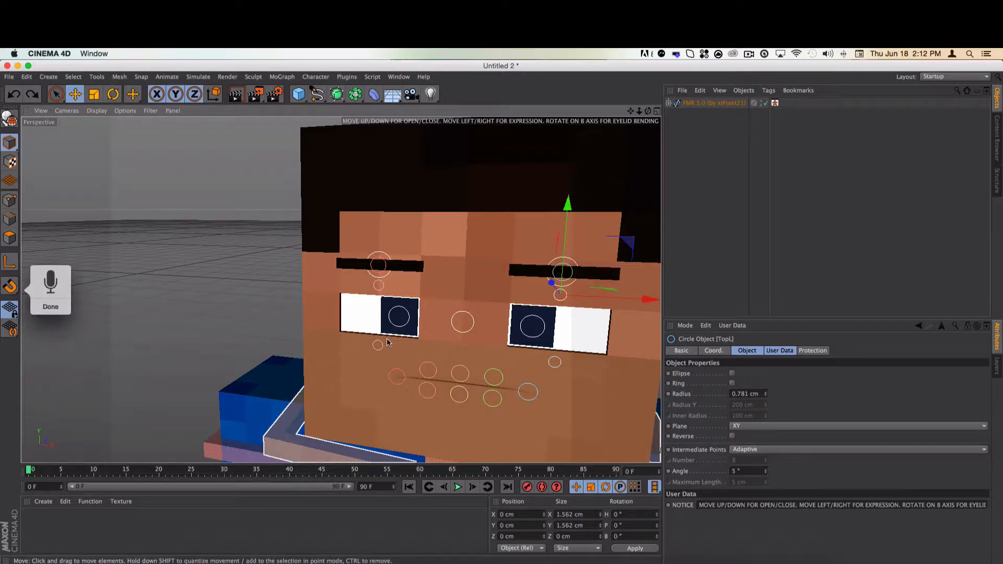
pyautogui.click(377, 346)
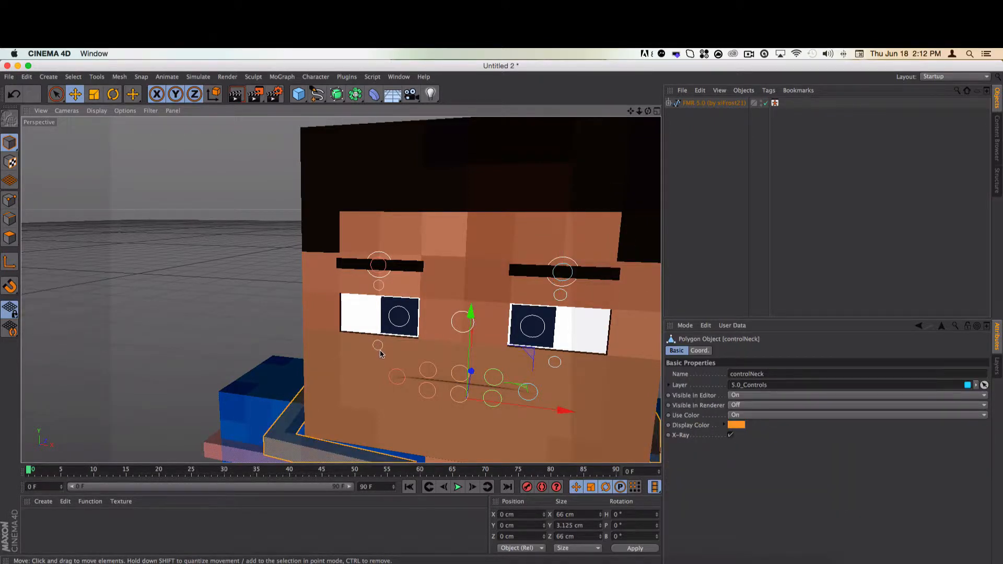
pyautogui.press('fn')
pyautogui.press('fn')
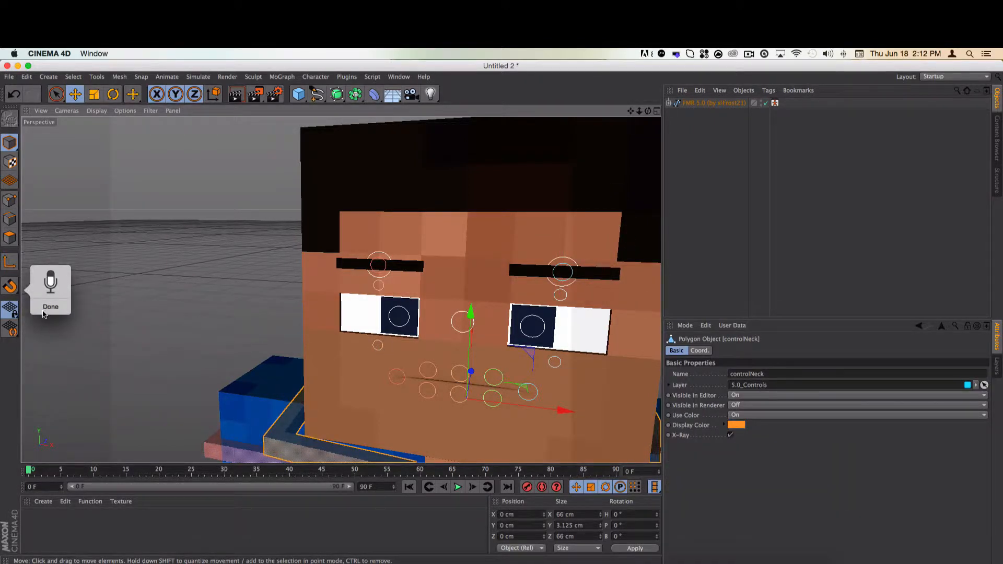
pyautogui.click(44, 310)
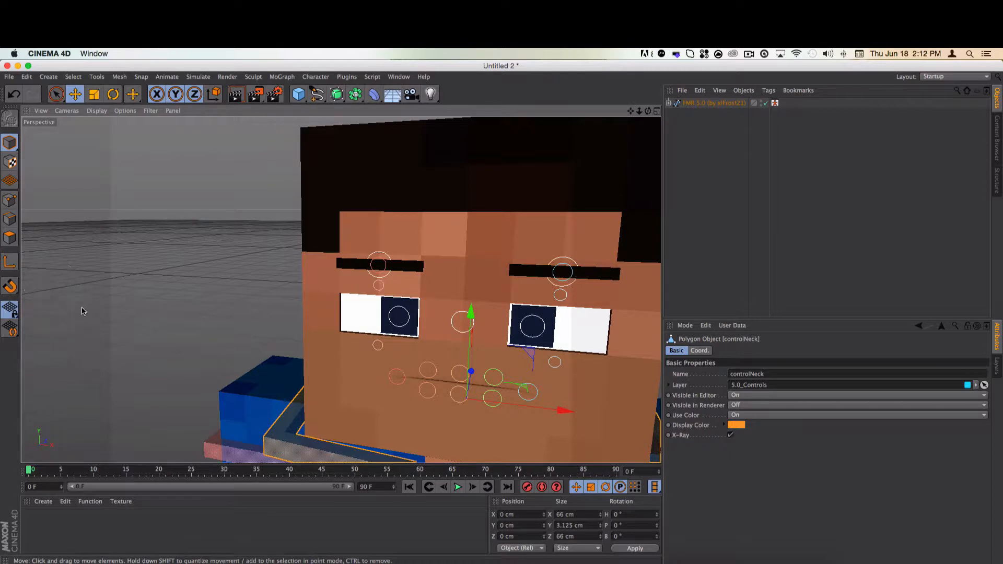
# - Try moving the BottomR lower eyelid control up 6.25 cm and down about 6.2 cm, and undo the moves
pyautogui.click(378, 345)
pyautogui.moveTo(380, 343)
pyautogui.mouseDown()
pyautogui.moveTo(381, 381)
pyautogui.moveTo(385, 345)
pyautogui.mouseUp()
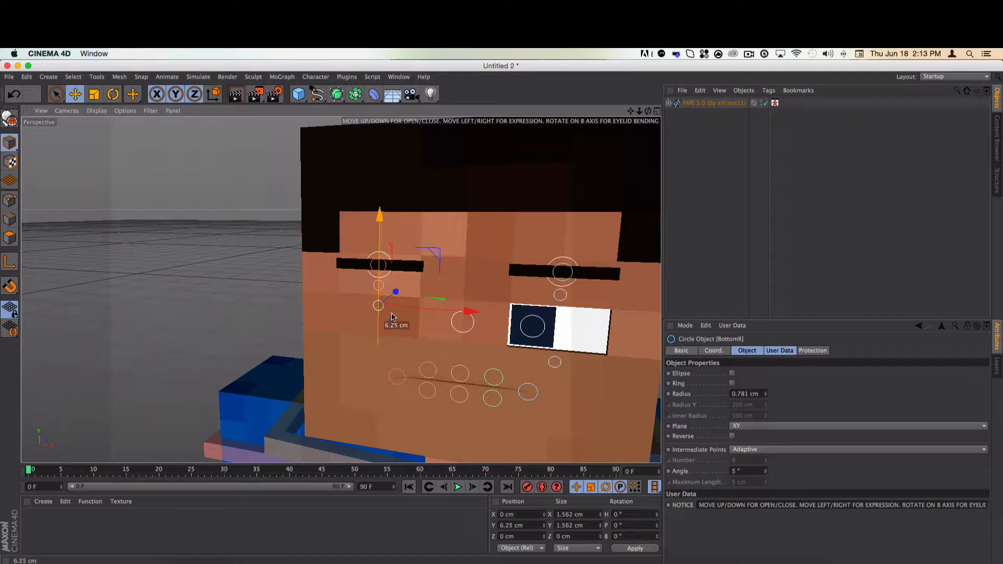
pyautogui.moveTo(402, 283); pyautogui.dragTo(323, 346)
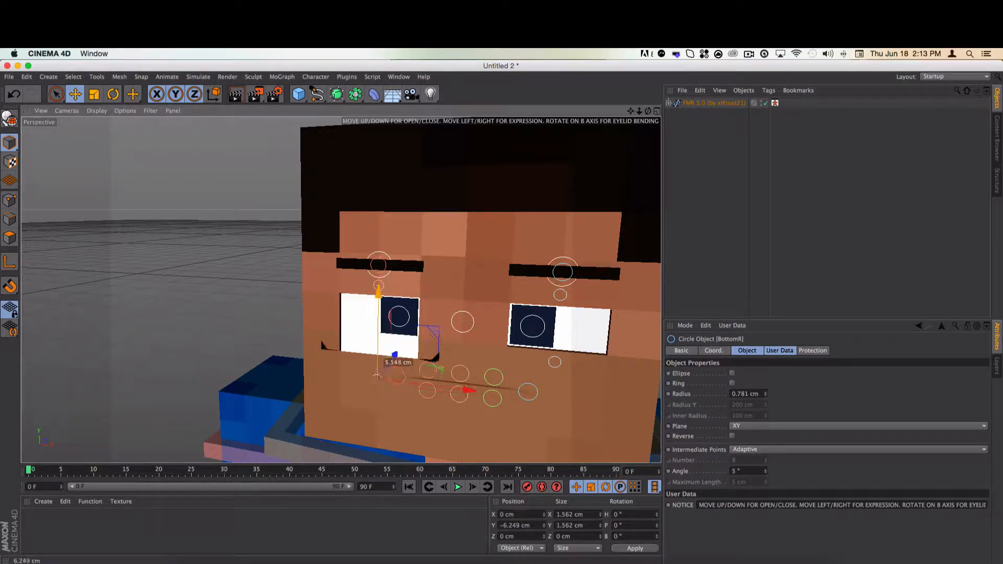
pyautogui.moveTo(377, 324); pyautogui.dragTo(378, 296)
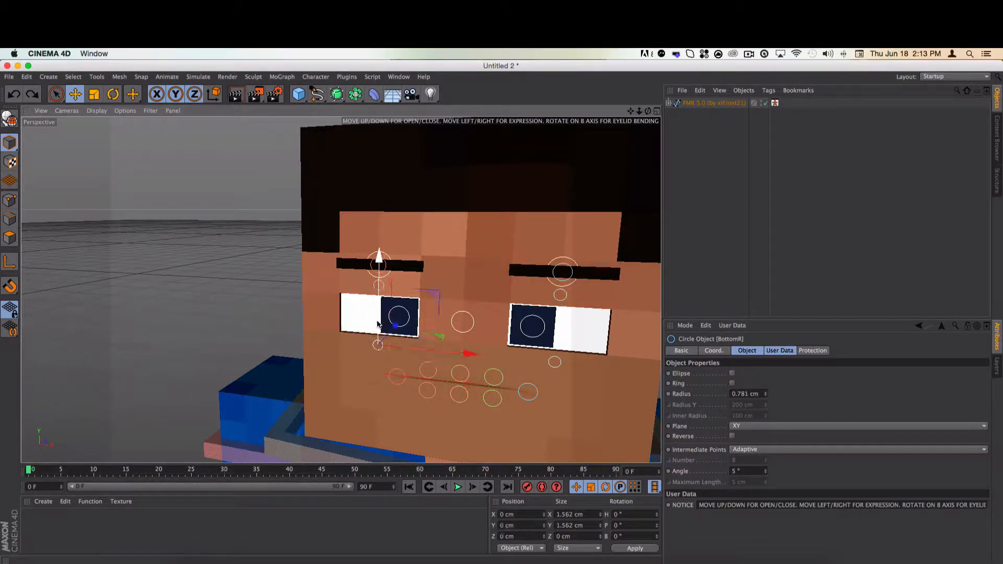
# - Try moving the BottomL lower eyelid control down about 5.3 cm and up 6.25 cm, and undo the moves
pyautogui.click(561, 388)
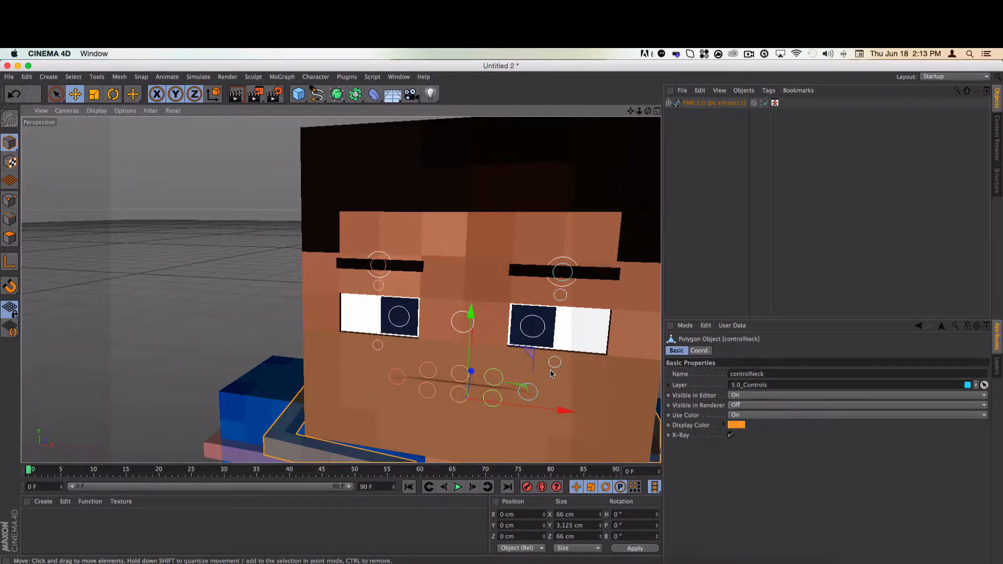
pyautogui.click(553, 366)
pyautogui.moveTo(557, 362); pyautogui.dragTo(556, 391)
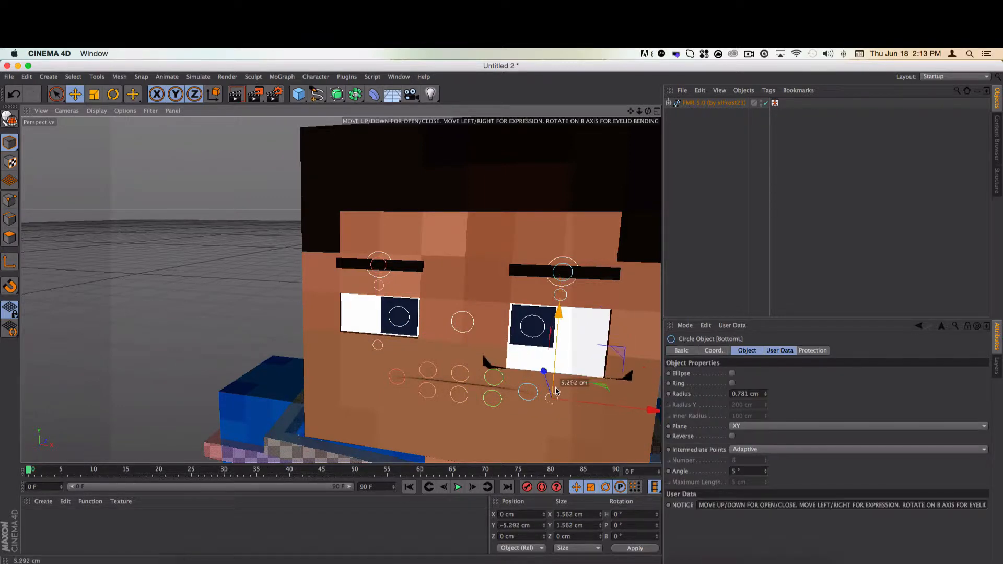
pyautogui.press('super+z')
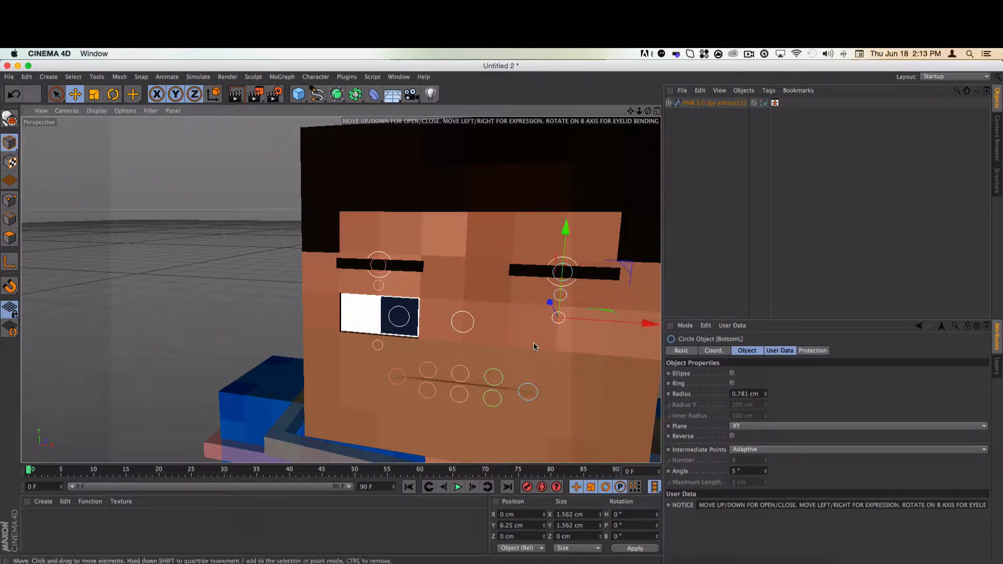
# - Try shifting both eyes' gaze vertically and sideways with the Pupils Control, and return it close to its starting position
pyautogui.click(474, 324)
pyautogui.moveTo(469, 287)
pyautogui.mouseDown()
pyautogui.moveTo(470, 308)
pyautogui.moveTo(471, 282)
pyautogui.mouseUp()
pyautogui.moveTo(527, 324); pyautogui.dragTo(456, 320)
pyautogui.hotkey('ctrl', 'z')
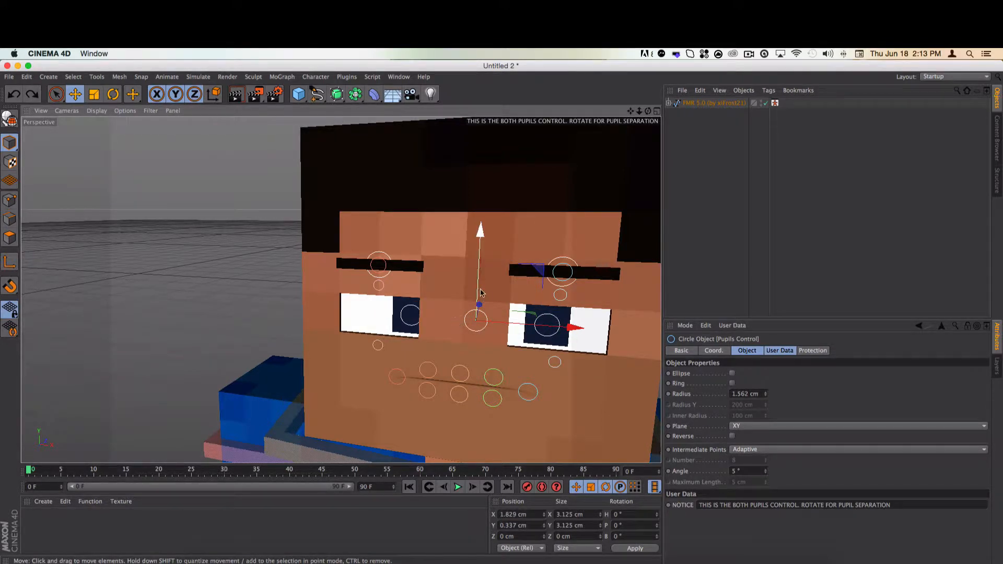
pyautogui.moveTo(478, 334); pyautogui.dragTo(465, 335)
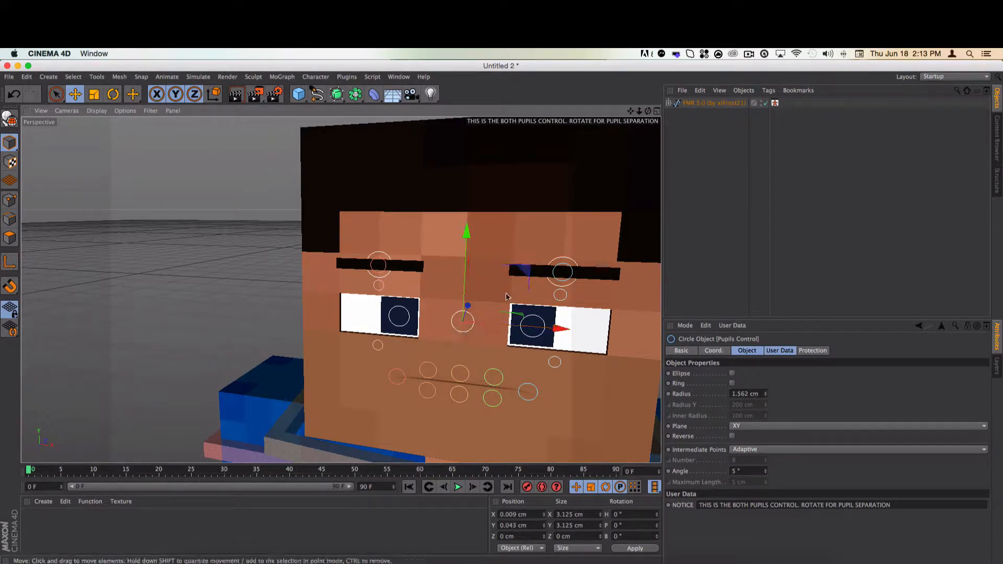
# - Raise the L mouth-corner control about 5.9 cm to lift the left end of the mouth
pyautogui.moveTo(647, 111); pyautogui.dragTo(532, 56)
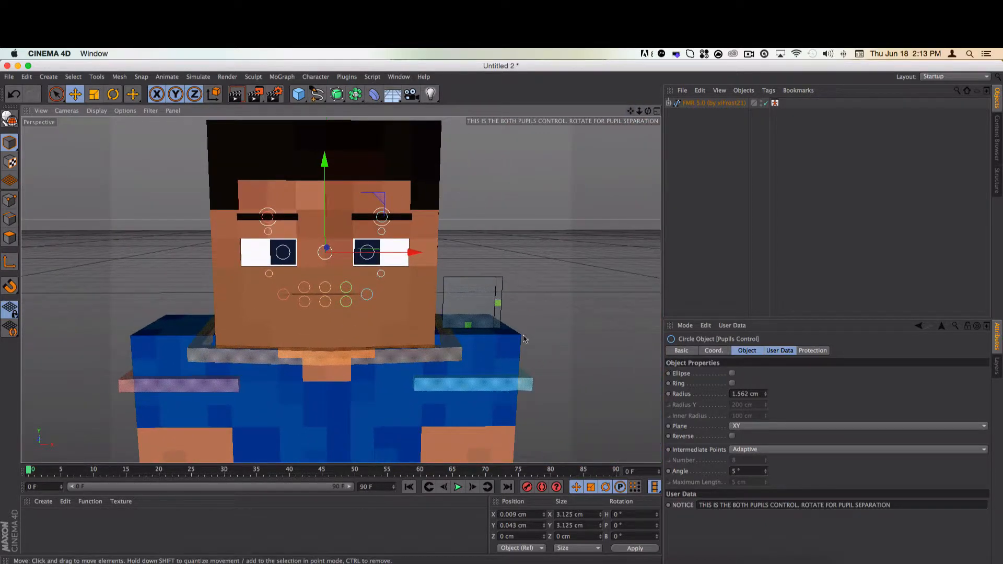
pyautogui.scroll(5, 446, 324)
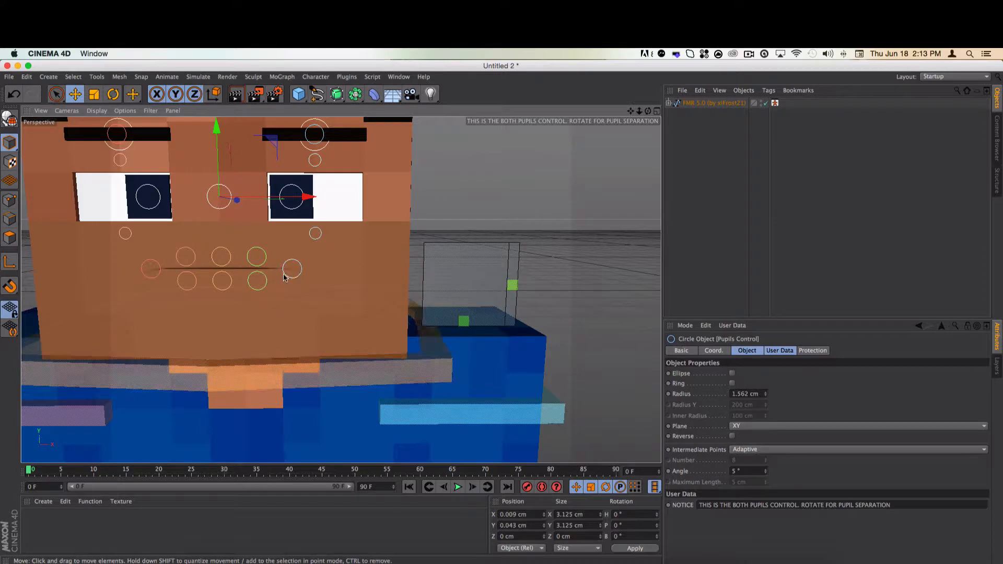
pyautogui.click(292, 260)
pyautogui.moveTo(292, 259); pyautogui.dragTo(301, 214)
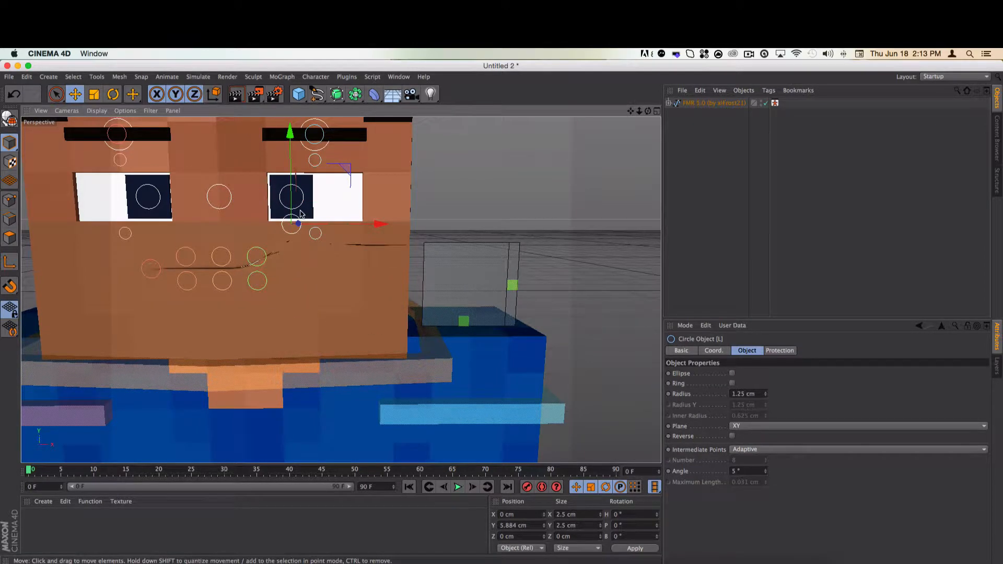
# - Try opening the middle of the mouth by raising the TopM control about 4.4 cm and lowering the BottomM control
pyautogui.click(225, 269)
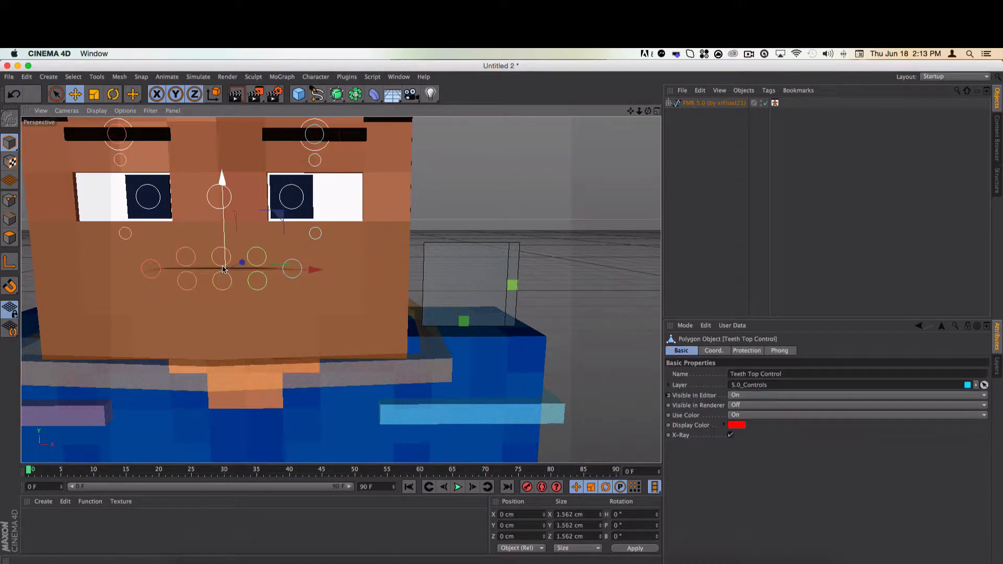
pyautogui.click(213, 260)
pyautogui.moveTo(221, 249); pyautogui.dragTo(220, 217)
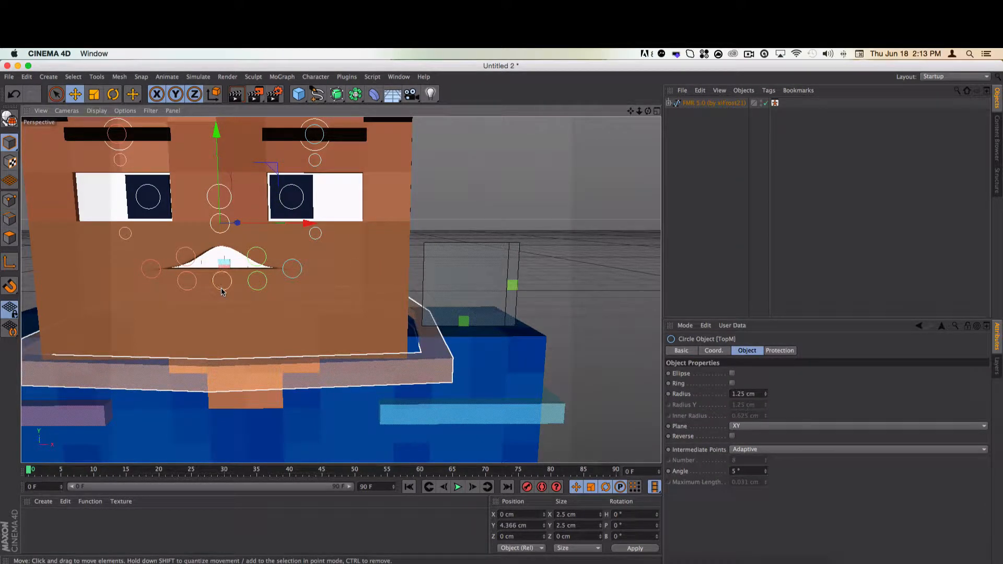
pyautogui.click(222, 289)
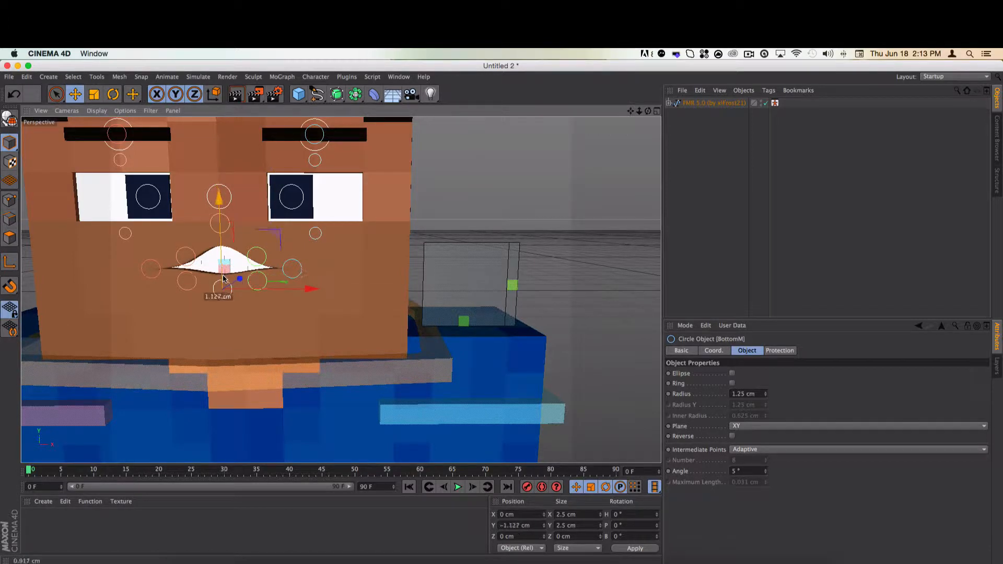
pyautogui.moveTo(224, 292); pyautogui.dragTo(223, 297)
# - Try parting the teeth with the Teeth Top and Teeth Bottom controls, and undo these and the earlier mouth moves
pyautogui.click(228, 274)
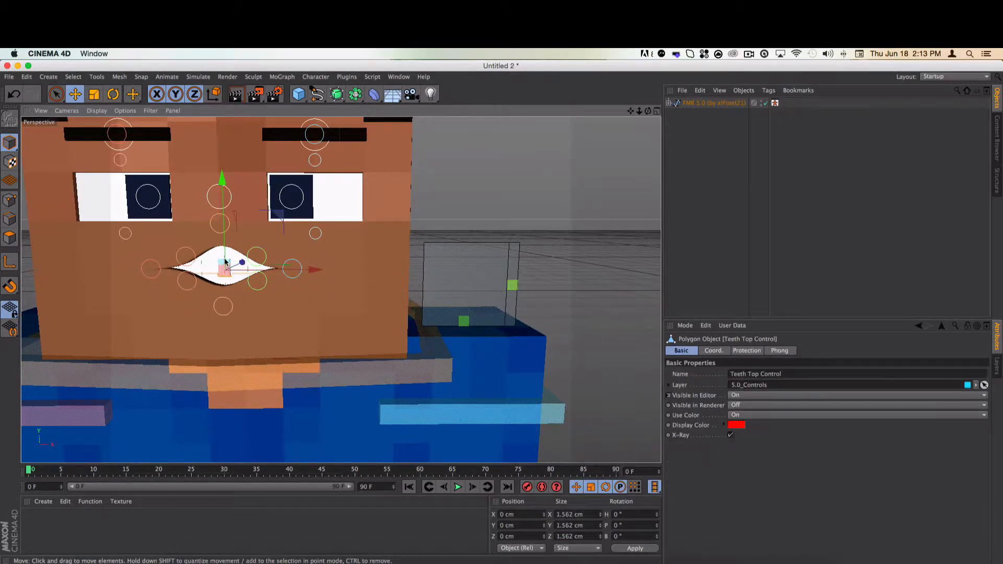
pyautogui.moveTo(225, 262); pyautogui.dragTo(220, 243)
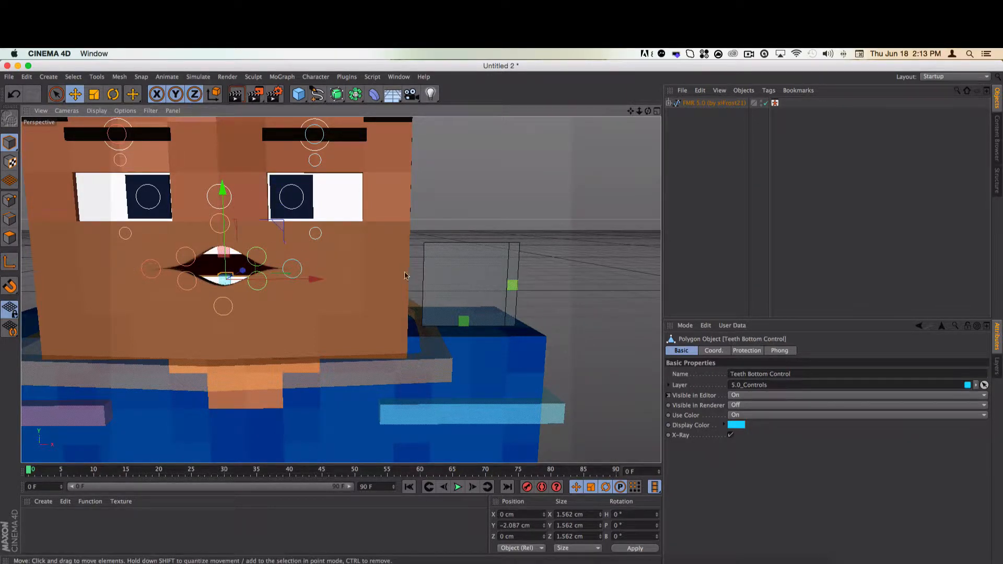
pyautogui.press('super+z')
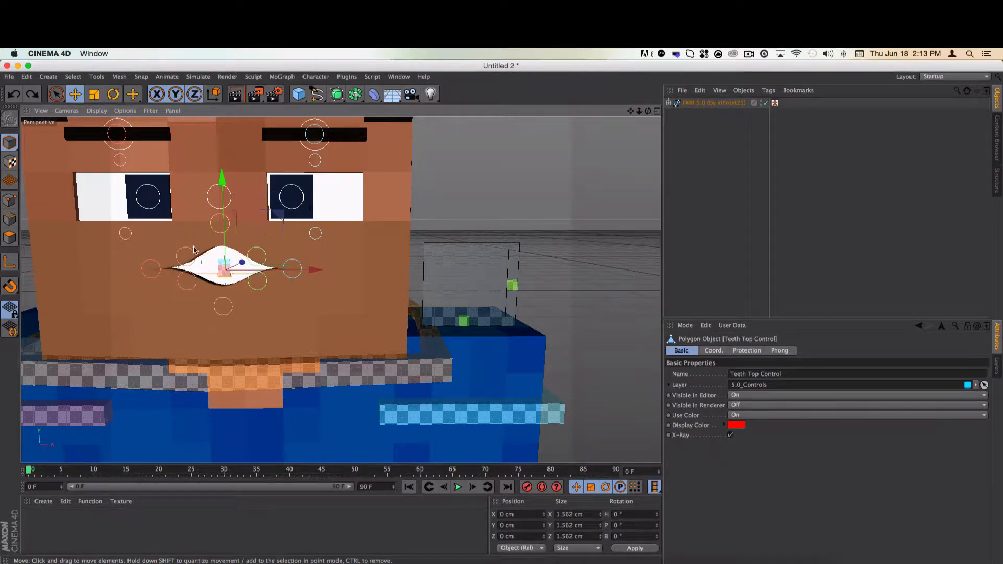
pyautogui.click(463, 318)
pyautogui.press('super+z')
pyautogui.press('super+z')
pyautogui.press('super+z')
# - Try opening the mouth by raising the mouth open/close control about 3.4 cm, and return it to closed
pyautogui.click(464, 320)
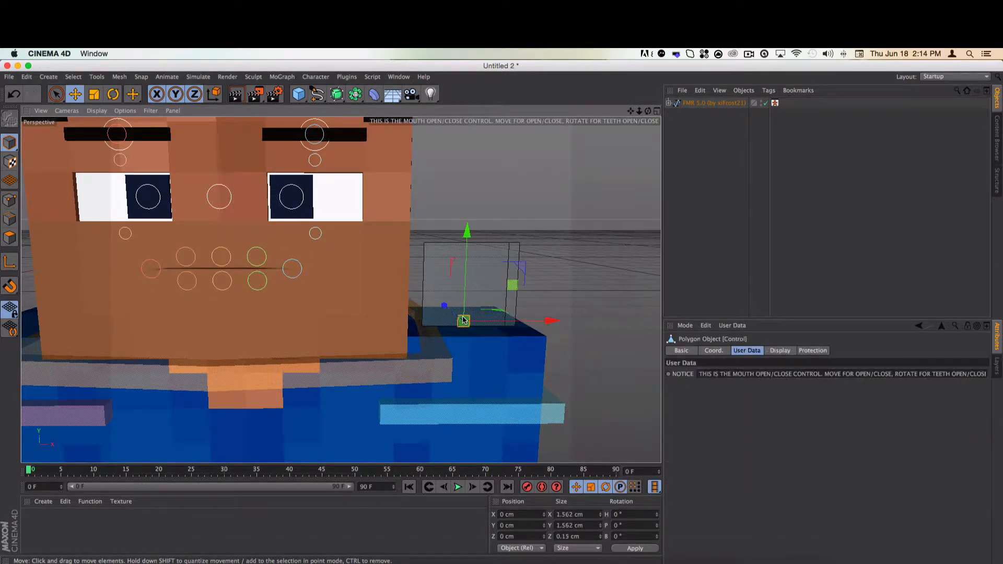
pyautogui.moveTo(465, 313)
pyautogui.mouseDown()
pyautogui.moveTo(454, 304)
pyautogui.moveTo(455, 261)
pyautogui.moveTo(454, 319)
pyautogui.moveTo(454, 306)
pyautogui.mouseUp()
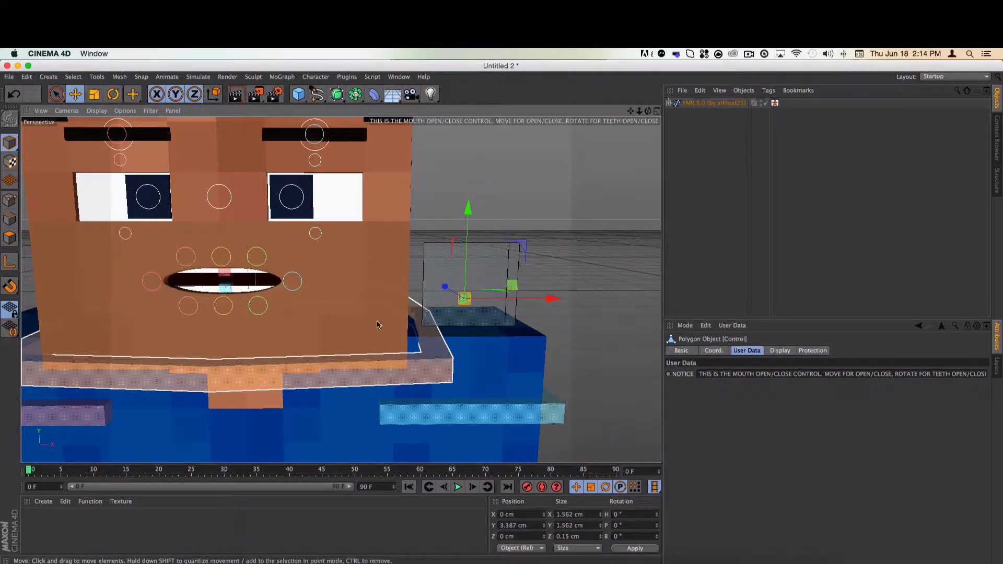
pyautogui.moveTo(464, 239); pyautogui.dragTo(482, 298)
# - Pose a slightly open smile by raising the mouth expression control about 2.5 cm and the open/close control about 2.7 cm
pyautogui.click(511, 284)
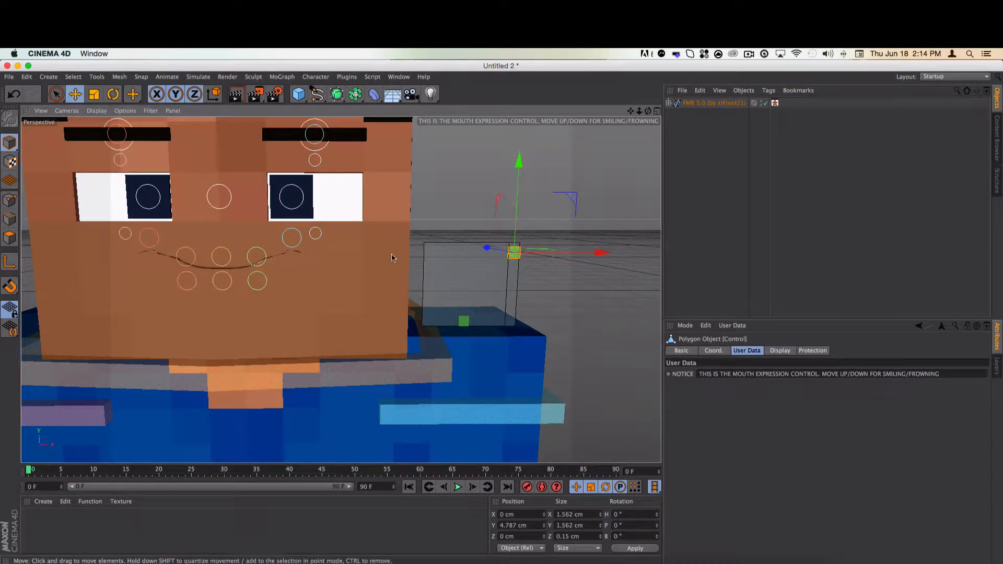
pyautogui.click(464, 320)
pyautogui.moveTo(467, 301); pyautogui.dragTo(481, 227)
pyautogui.moveTo(483, 184); pyautogui.dragTo(476, 224)
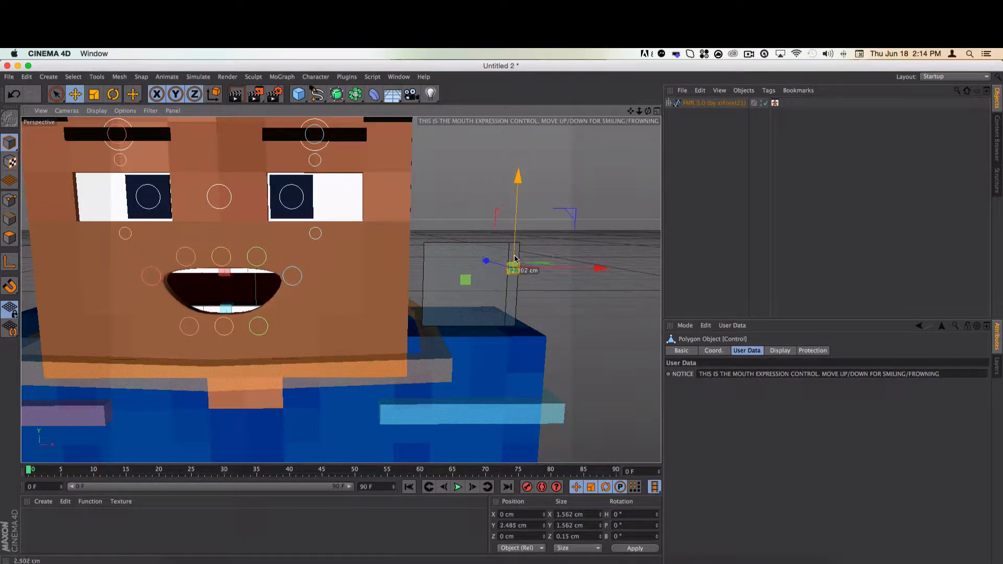
pyautogui.moveTo(468, 268); pyautogui.dragTo(463, 292)
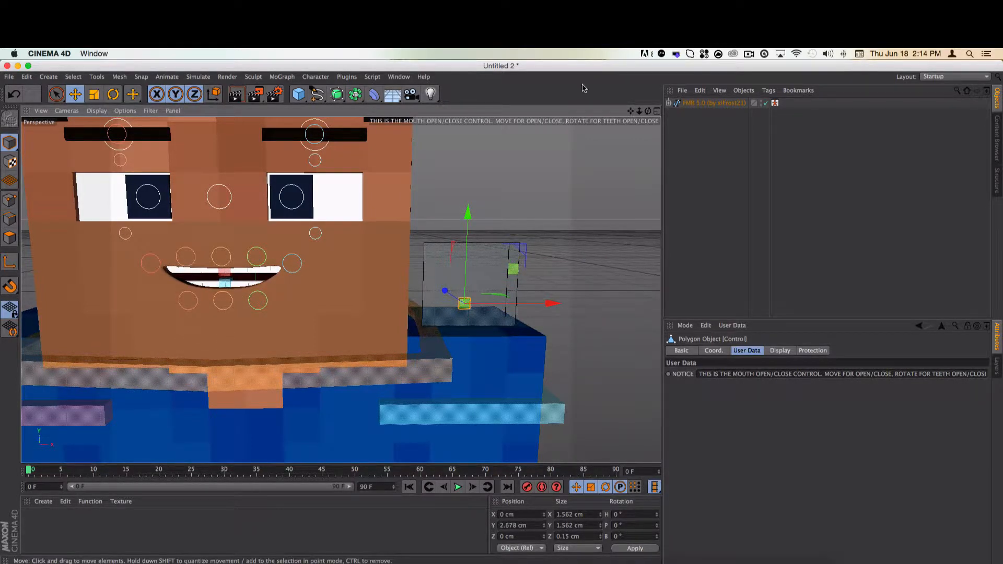
# - Try enlarging the whole FMR 5.0 rig by setting its Scale to 1.125, and undo the change
pyautogui.moveTo(648, 110); pyautogui.dragTo(679, 78)
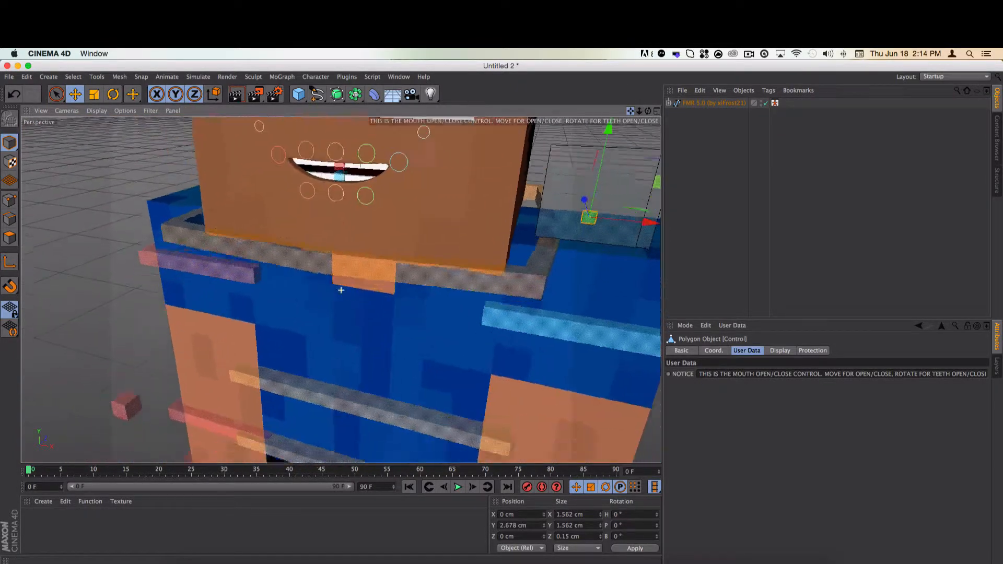
pyautogui.moveTo(602, 308); pyautogui.dragTo(619, 176)
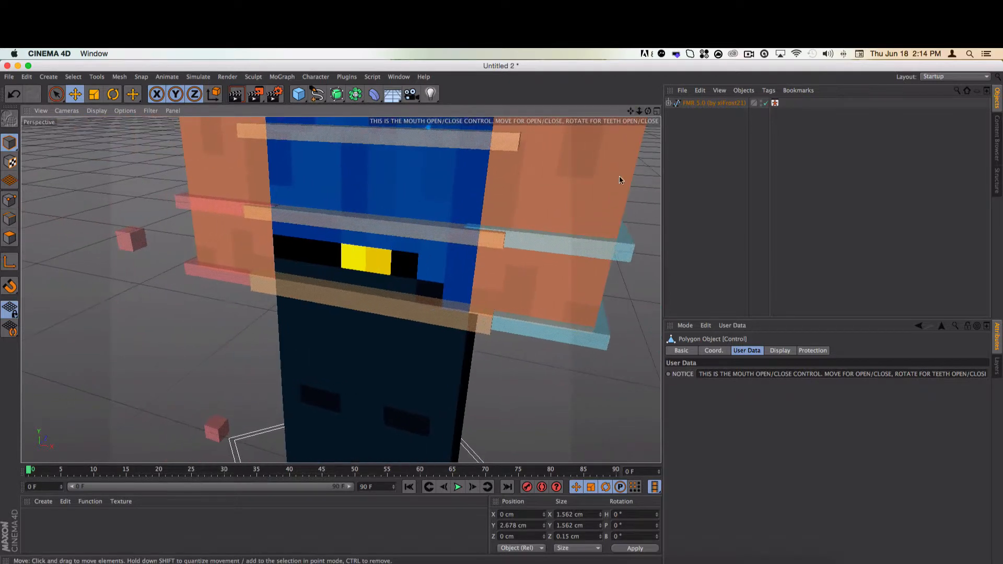
pyautogui.scroll(-5, 582, 270)
pyautogui.moveTo(647, 112); pyautogui.dragTo(586, 177)
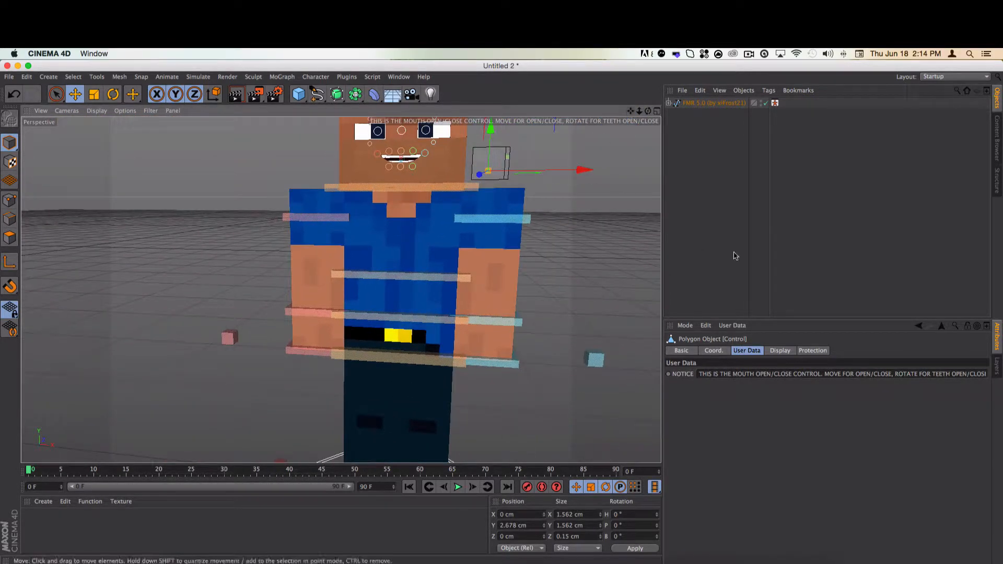
pyautogui.click(744, 103)
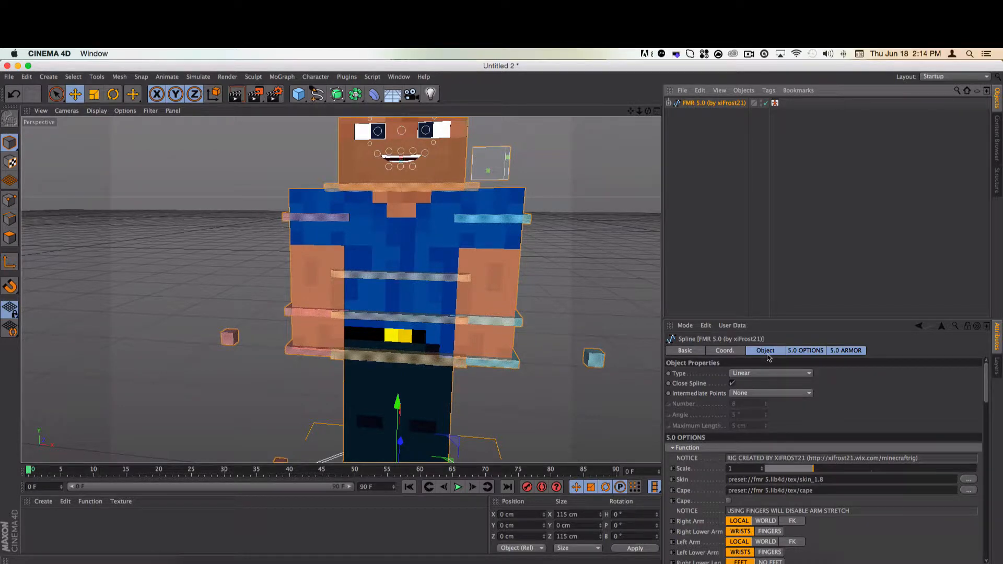
pyautogui.moveTo(986, 383); pyautogui.dragTo(986, 399)
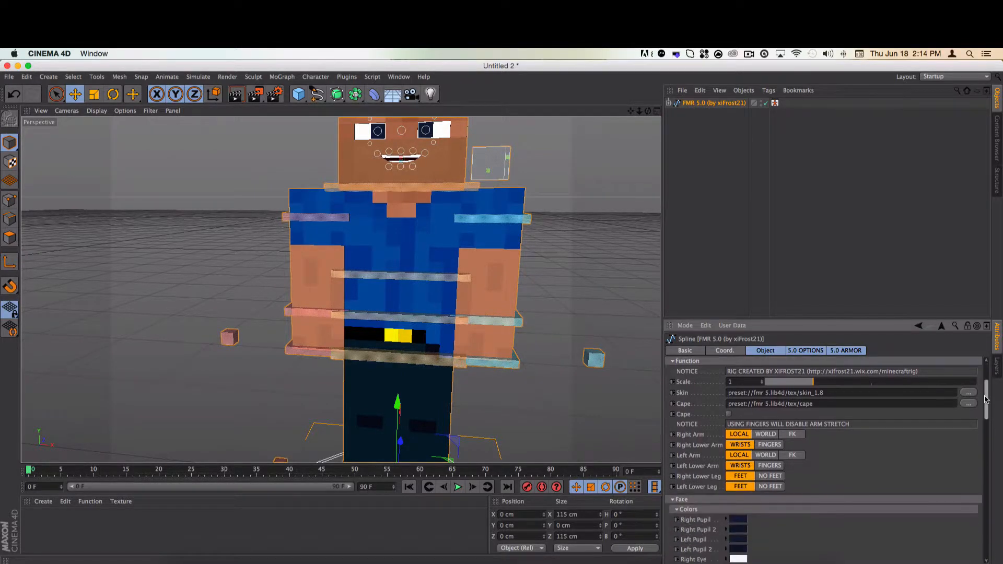
pyautogui.click(819, 388)
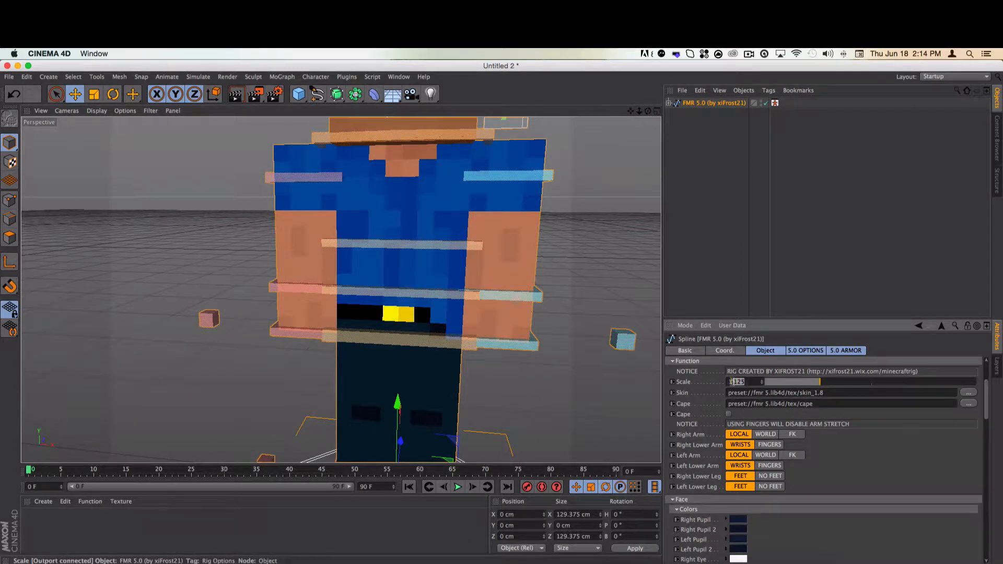
pyautogui.press('super+z')
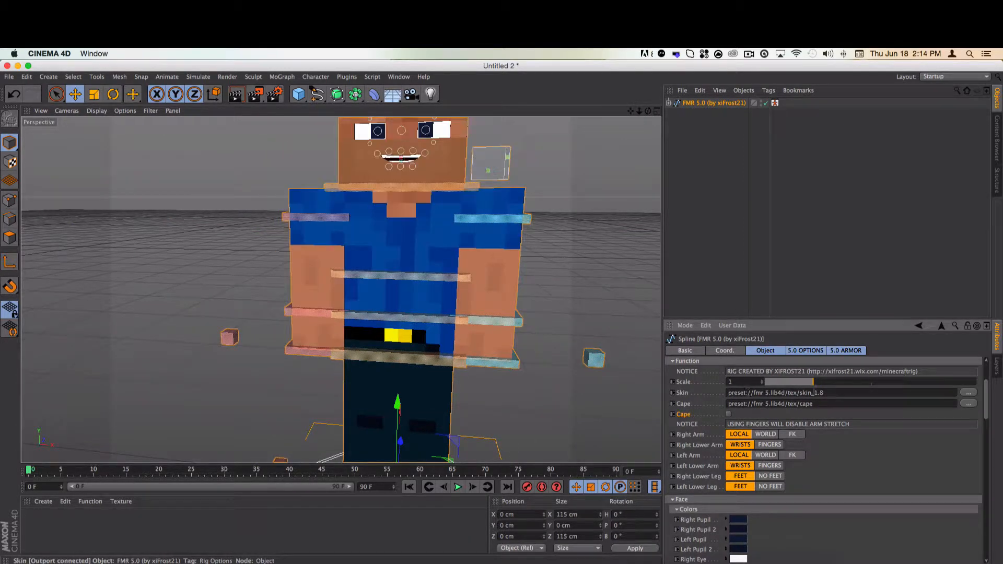
# - Open the file chooser for the rig's skin texture and cancel it, and try enabling the cape before disabling it again
pyautogui.click(968, 393)
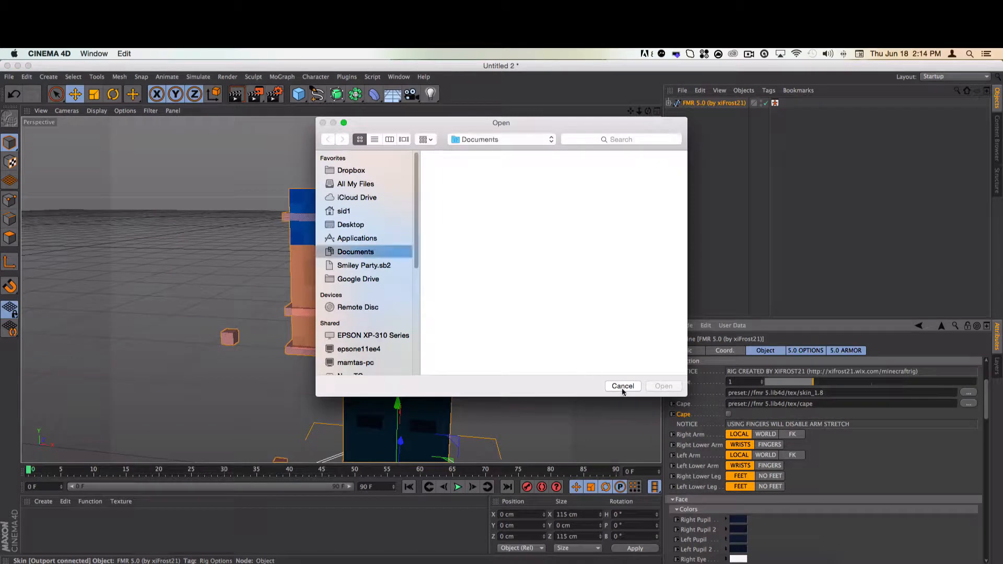
pyautogui.click(625, 385)
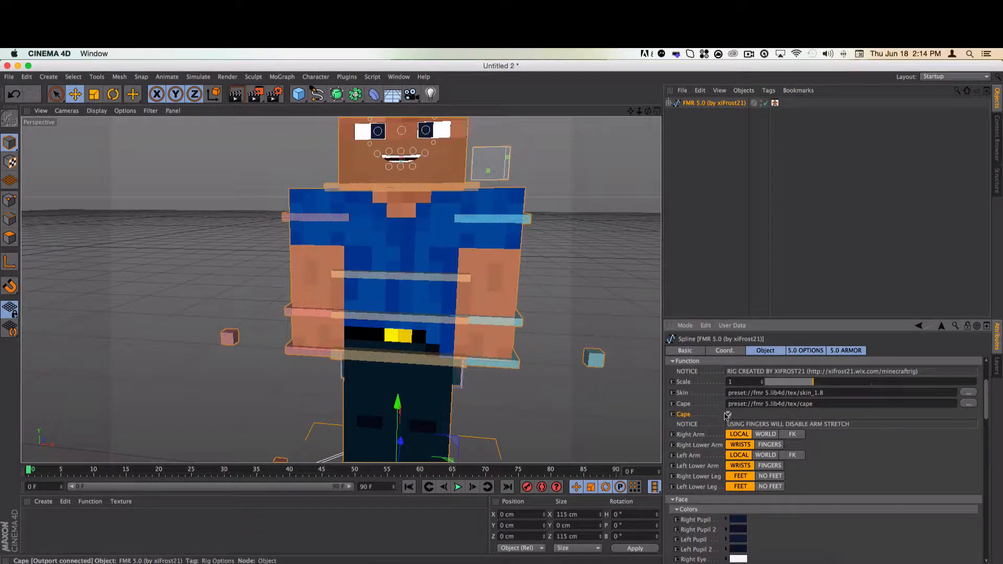
pyautogui.moveTo(648, 112); pyautogui.dragTo(198, 88)
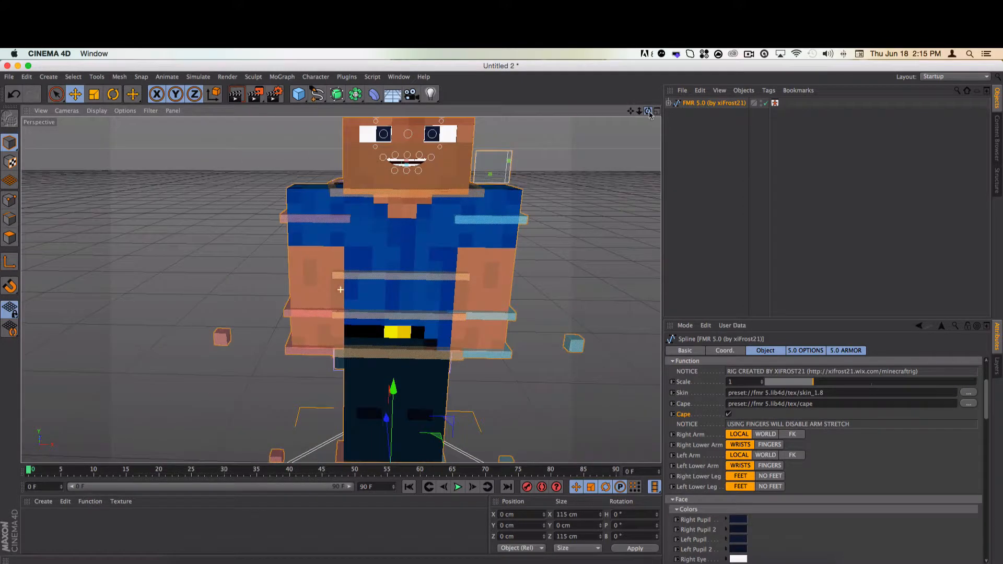
pyautogui.click(729, 414)
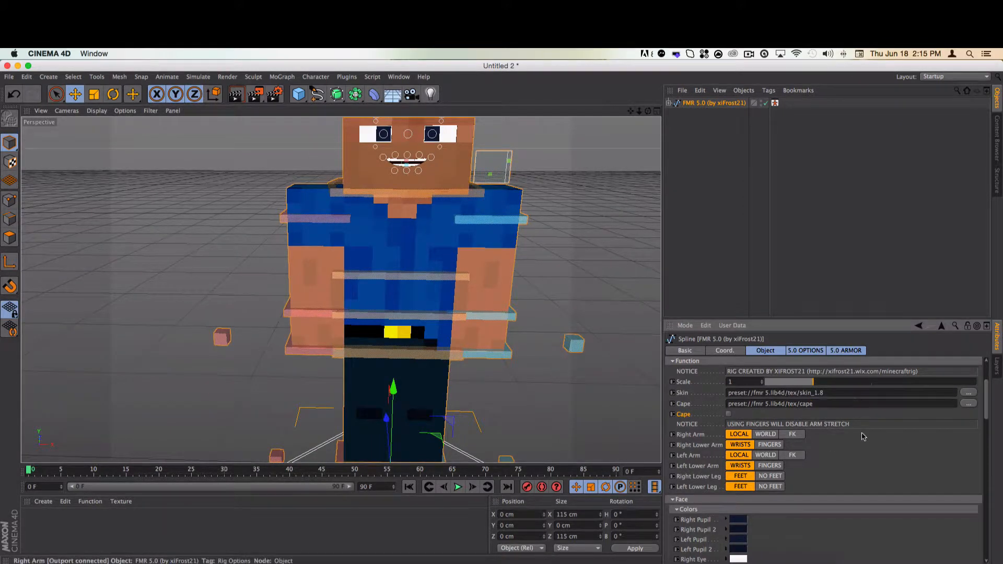
# - Try the FK mode on the right arm by rotating its elbow control about -66.7° in pitch, and undo the rotation
pyautogui.click(791, 435)
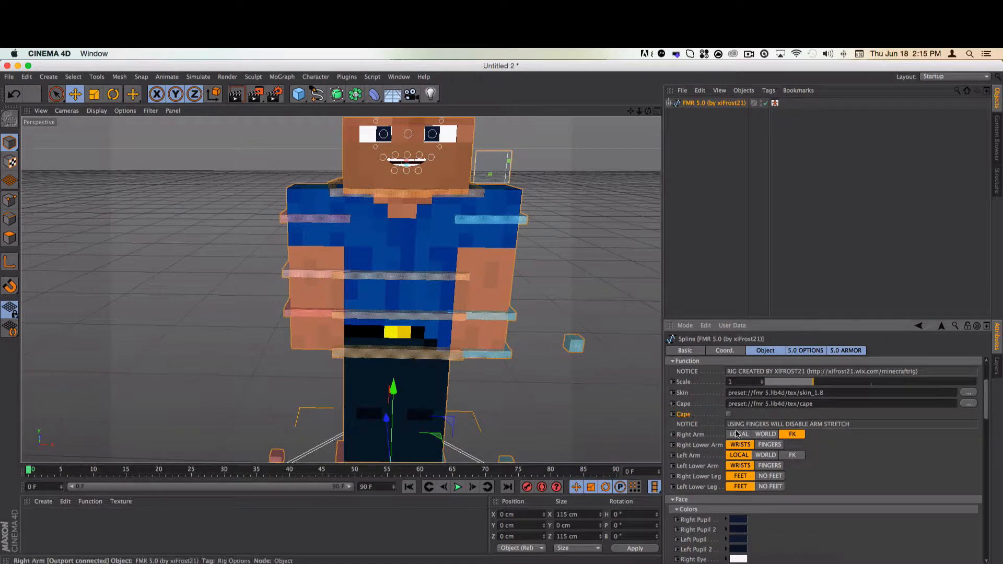
pyautogui.click(737, 433)
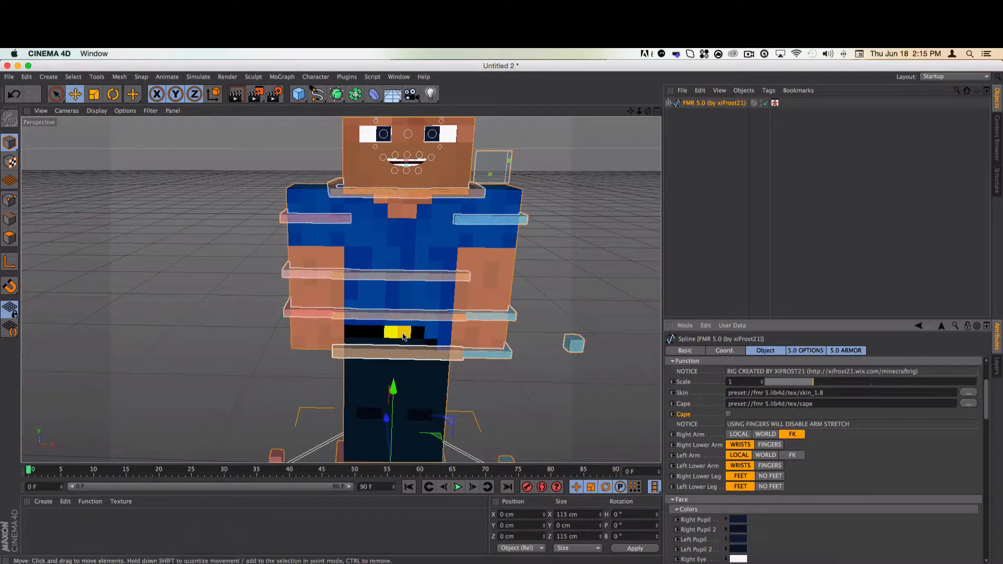
pyautogui.click(320, 271)
pyautogui.press('r')
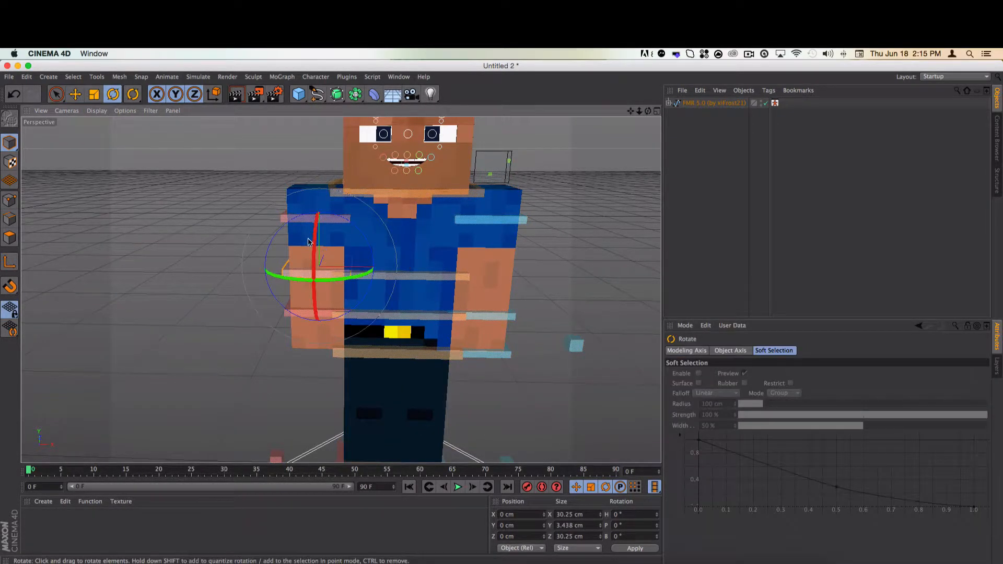
pyautogui.moveTo(316, 251); pyautogui.dragTo(329, 308)
pyautogui.moveTo(648, 111); pyautogui.dragTo(340, 289)
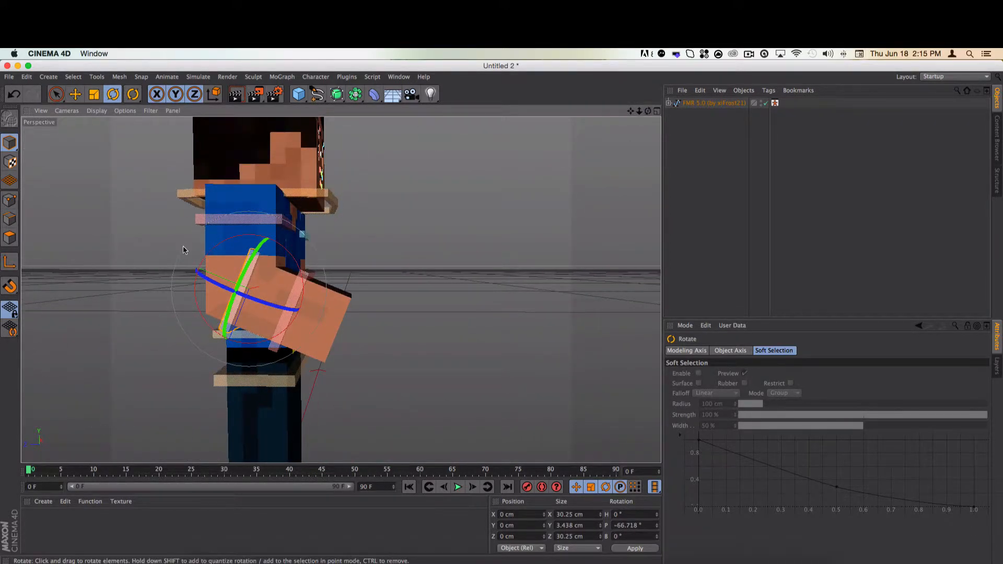
pyautogui.press('super+z')
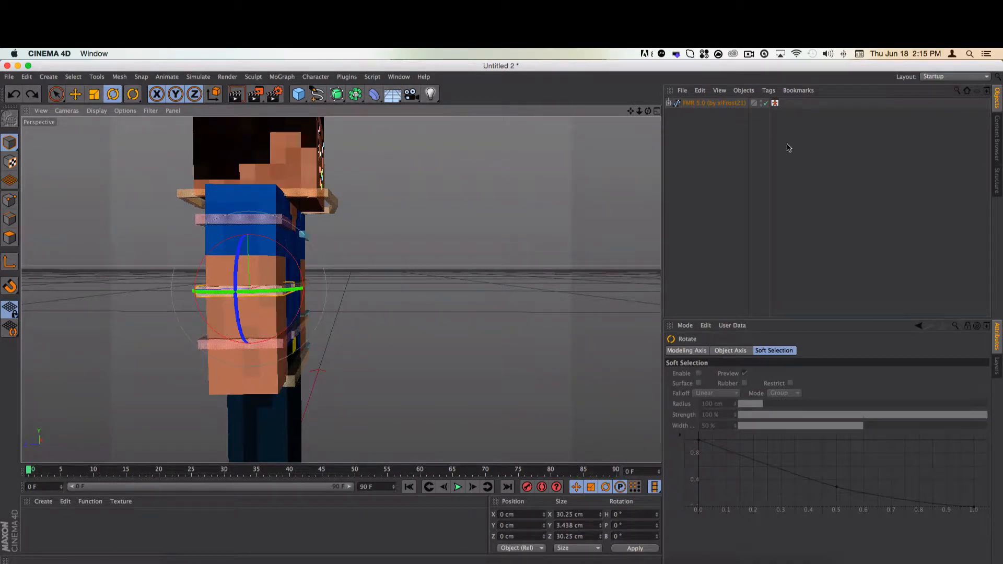
# - Switch the right arm through WORLD to LOCAL mode, try raising its goalArmR_L hand control, and undo the move
pyautogui.click(718, 104)
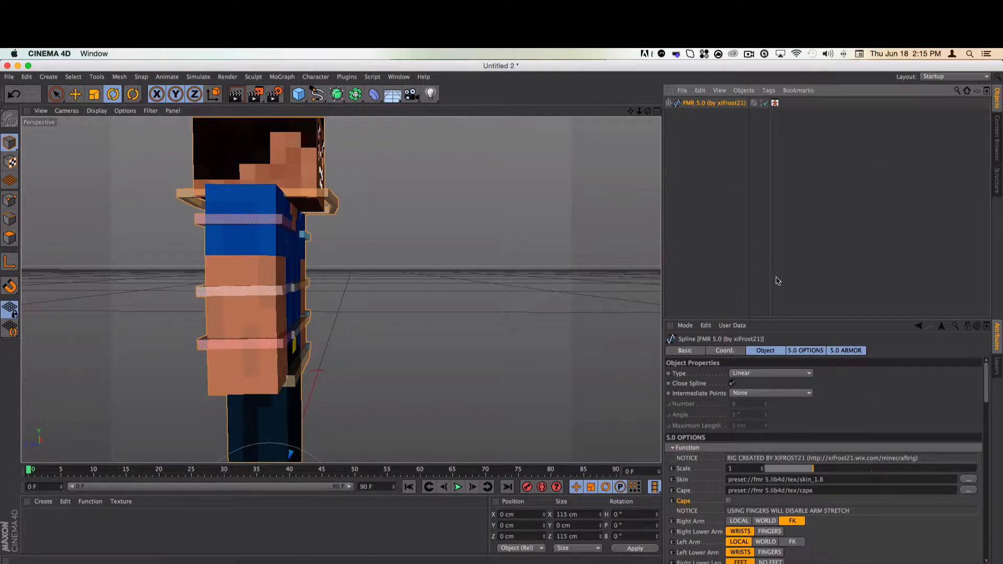
pyautogui.click(753, 521)
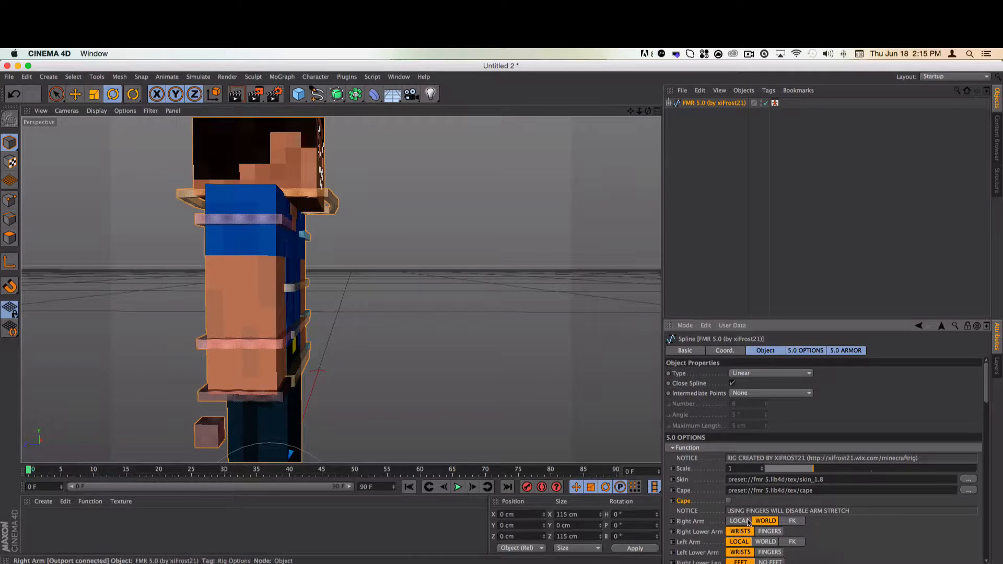
pyautogui.click(286, 388)
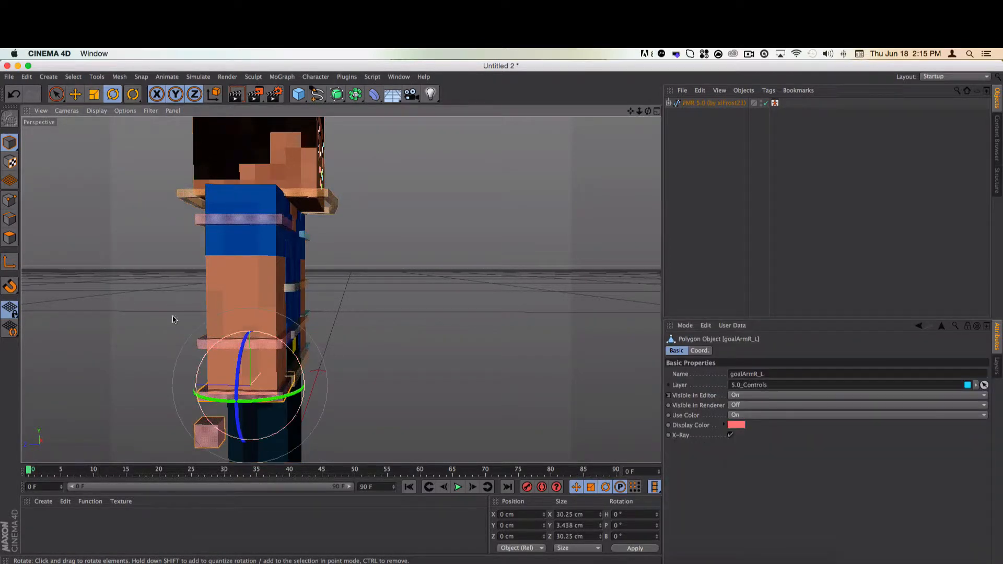
pyautogui.press('e')
pyautogui.moveTo(245, 324); pyautogui.dragTo(247, 272)
pyautogui.press('super+z')
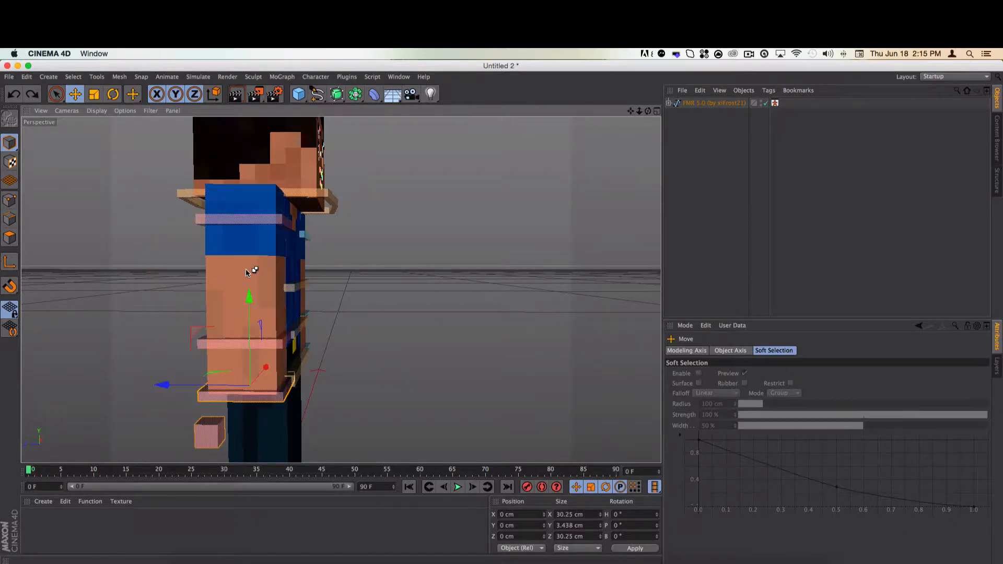
# - Try stretching the left arm by lowering the goalArmL_L hand control about 34 cm, undo the move, and reselect the rig
pyautogui.click(727, 107)
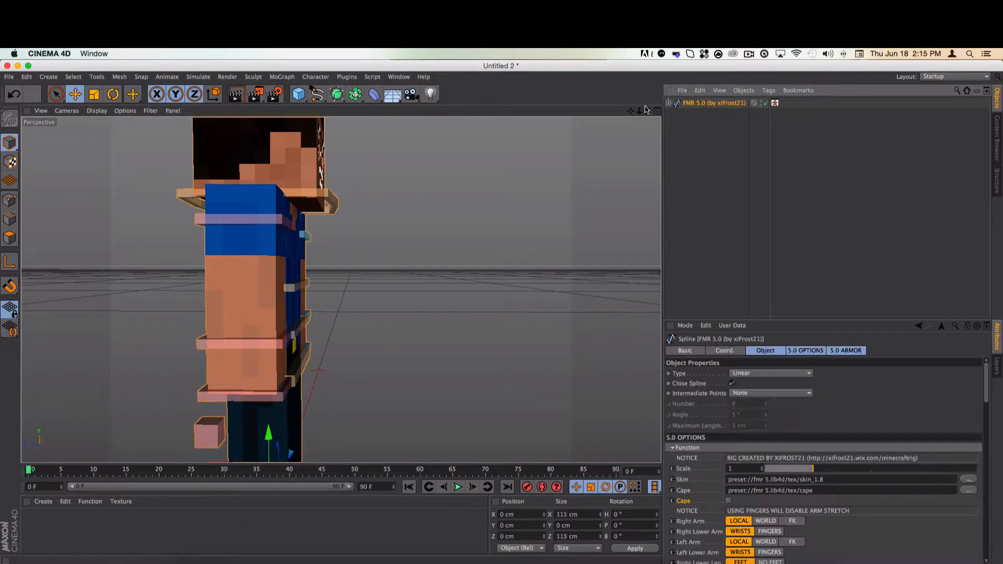
pyautogui.moveTo(647, 112); pyautogui.dragTo(646, 125)
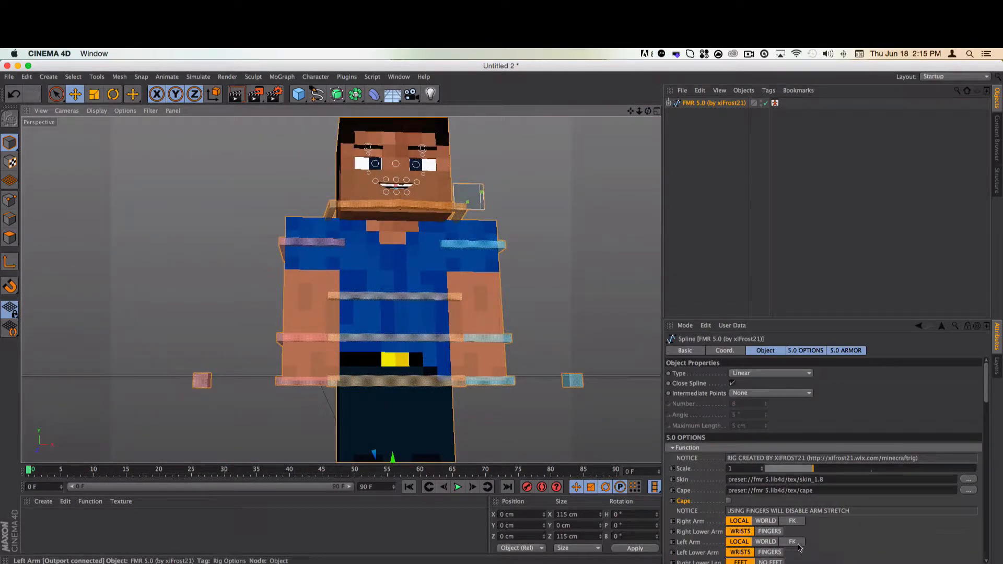
pyautogui.click(505, 384)
pyautogui.moveTo(468, 332); pyautogui.dragTo(462, 401)
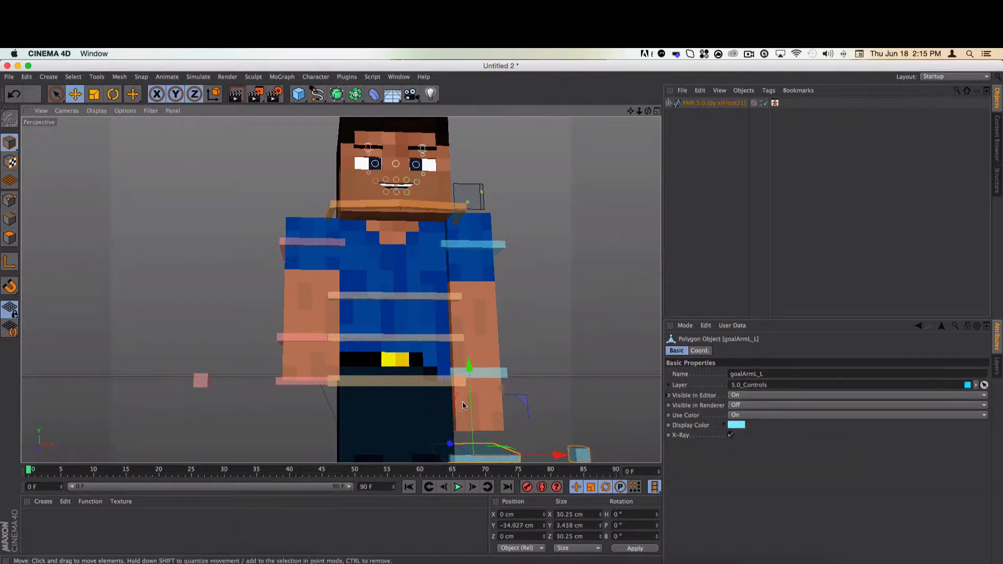
pyautogui.press('super+z')
pyautogui.click(711, 103)
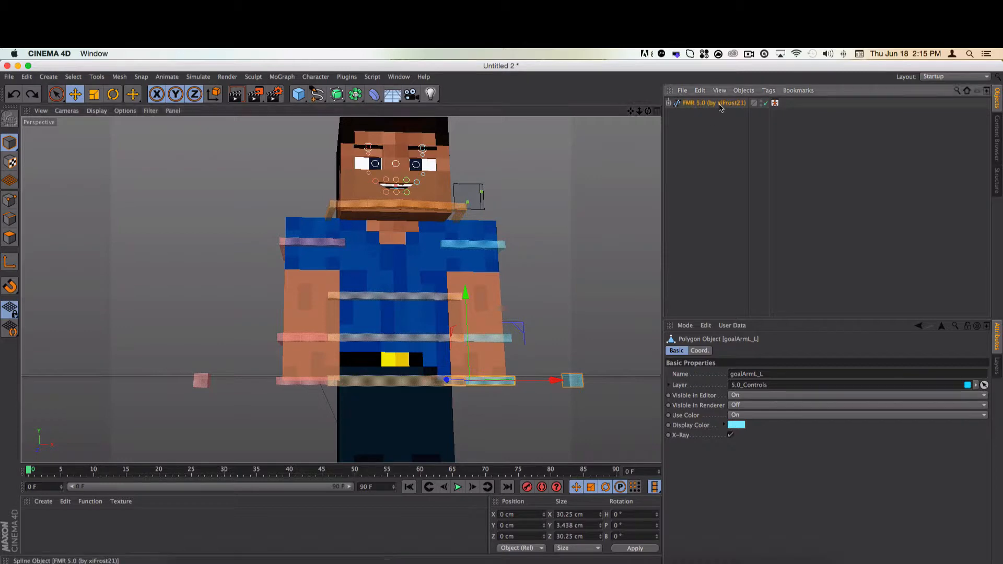
# - Switch the right lower arm to FINGERS, then try lowering its goalArmR_L hand control and undo the move
pyautogui.click(770, 532)
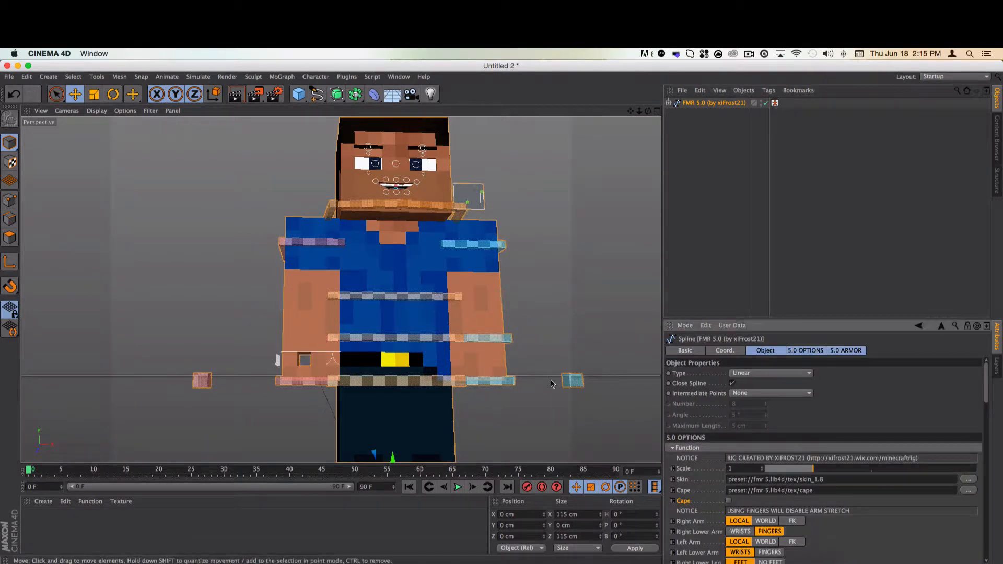
pyautogui.click(271, 376)
pyautogui.moveTo(313, 336); pyautogui.dragTo(314, 387)
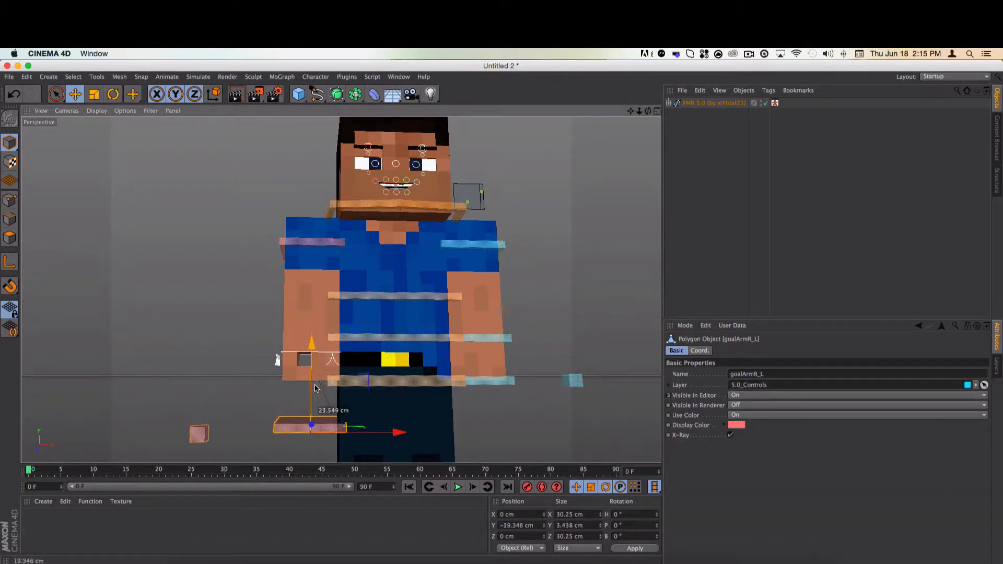
pyautogui.press('super+z')
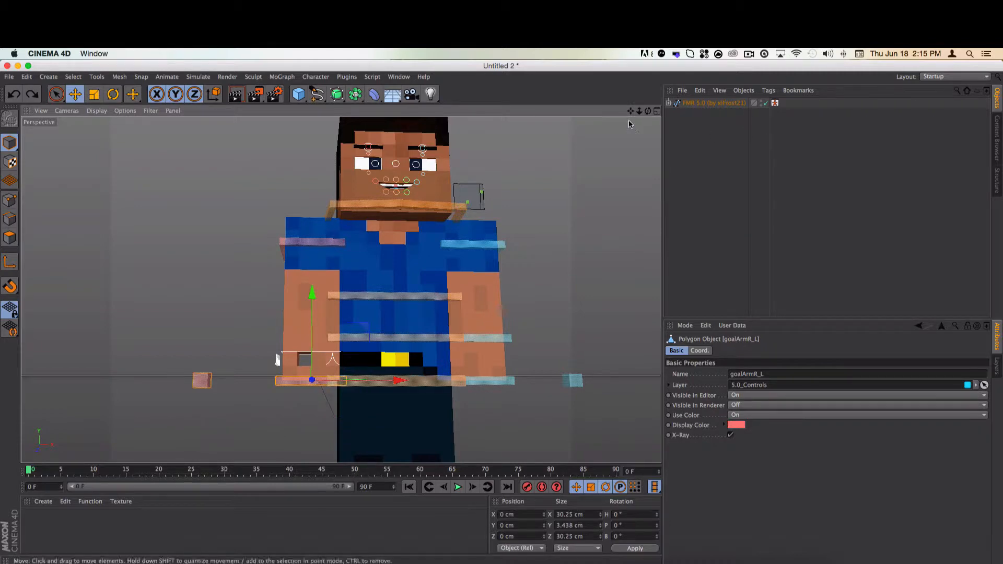
# - Try moving the individual finger controls on the outer side of the right hand
pyautogui.moveTo(647, 110); pyautogui.dragTo(779, 130)
pyautogui.scroll(5, 261, 400)
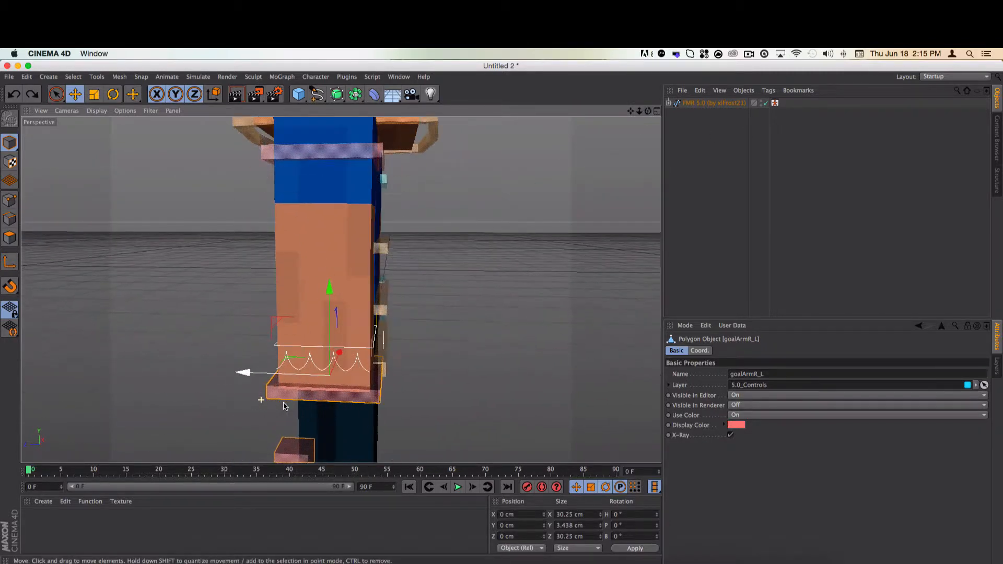
pyautogui.scroll(3, 285, 407)
pyautogui.click(303, 306)
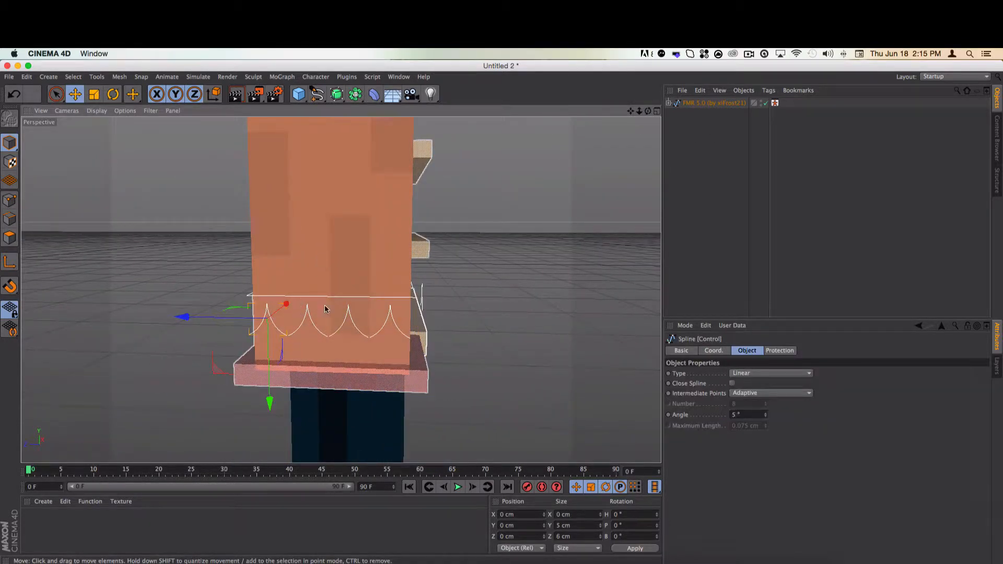
pyautogui.click(343, 299)
pyautogui.click(152, 342)
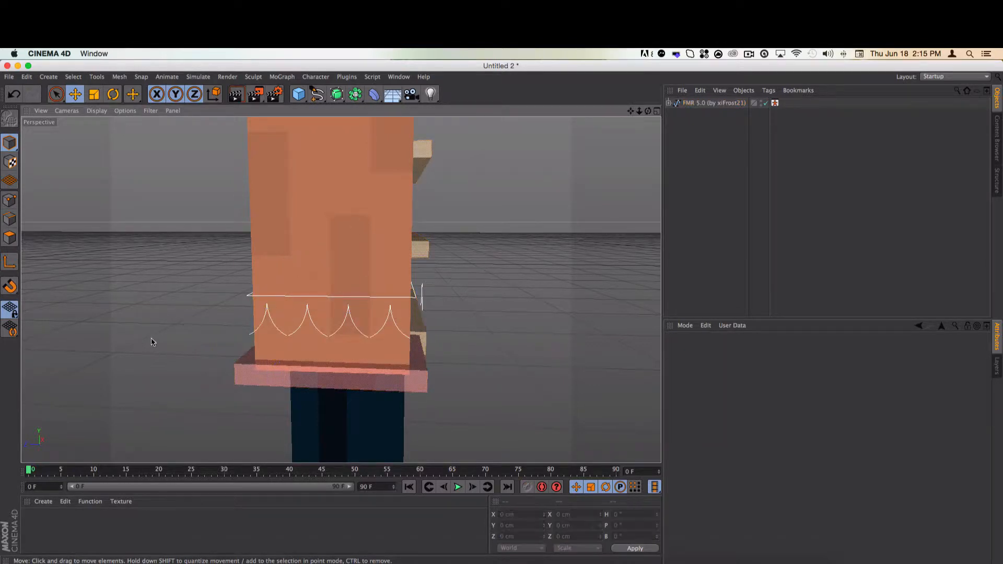
pyautogui.click(256, 330)
pyautogui.moveTo(270, 342); pyautogui.dragTo(295, 320)
pyautogui.click(394, 325)
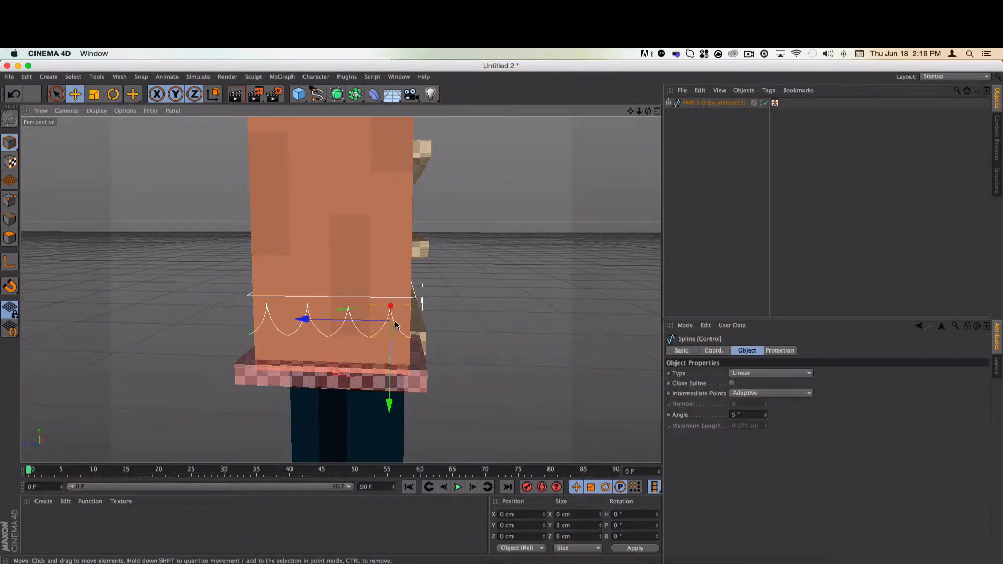
pyautogui.moveTo(390, 326)
pyautogui.mouseDown()
pyautogui.moveTo(391, 288)
pyautogui.moveTo(392, 330)
pyautogui.mouseUp()
# - Try the right hand's thumb control and lower the Right Fingers control below the forearm, undoing the Right Fingers move
pyautogui.moveTo(648, 110); pyautogui.dragTo(501, 102)
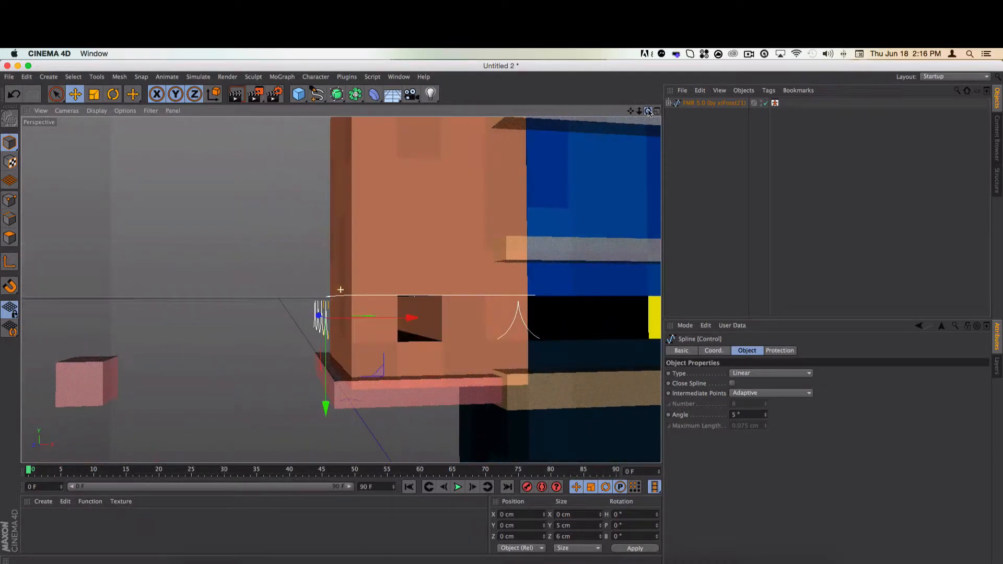
pyautogui.moveTo(518, 318); pyautogui.dragTo(485, 330)
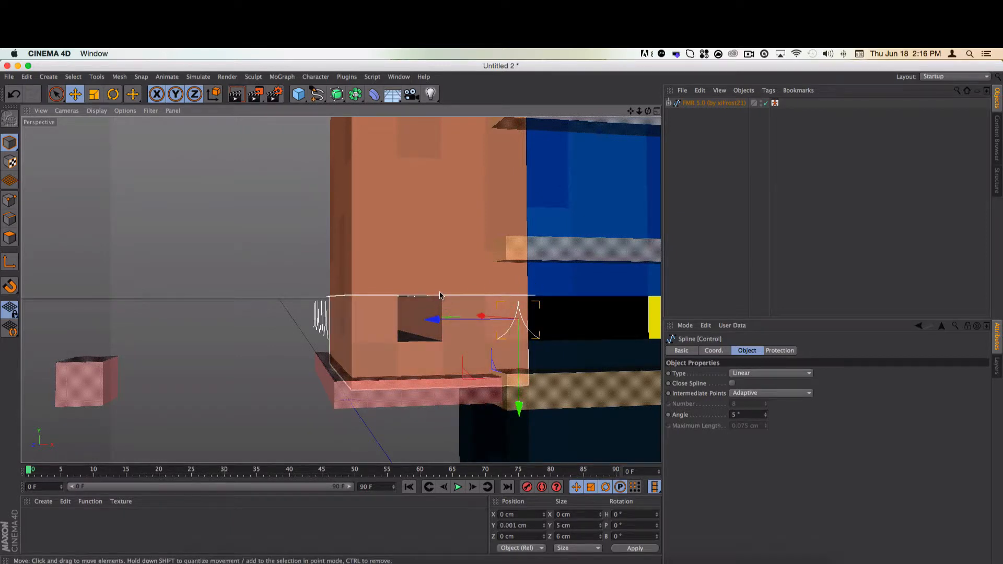
pyautogui.click(415, 285)
pyautogui.moveTo(412, 244); pyautogui.dragTo(424, 366)
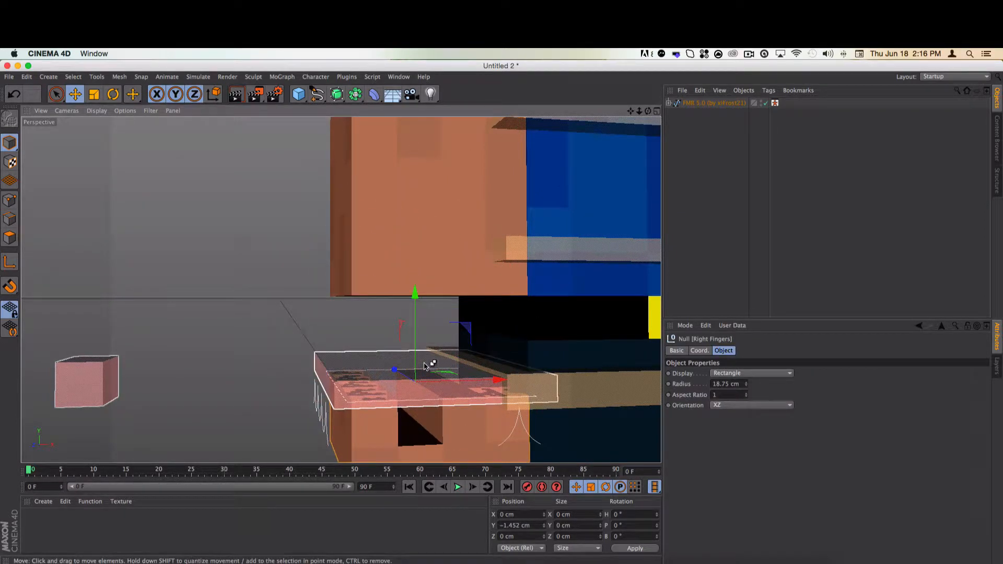
pyautogui.press('super+z')
pyautogui.scroll(-5, 427, 420)
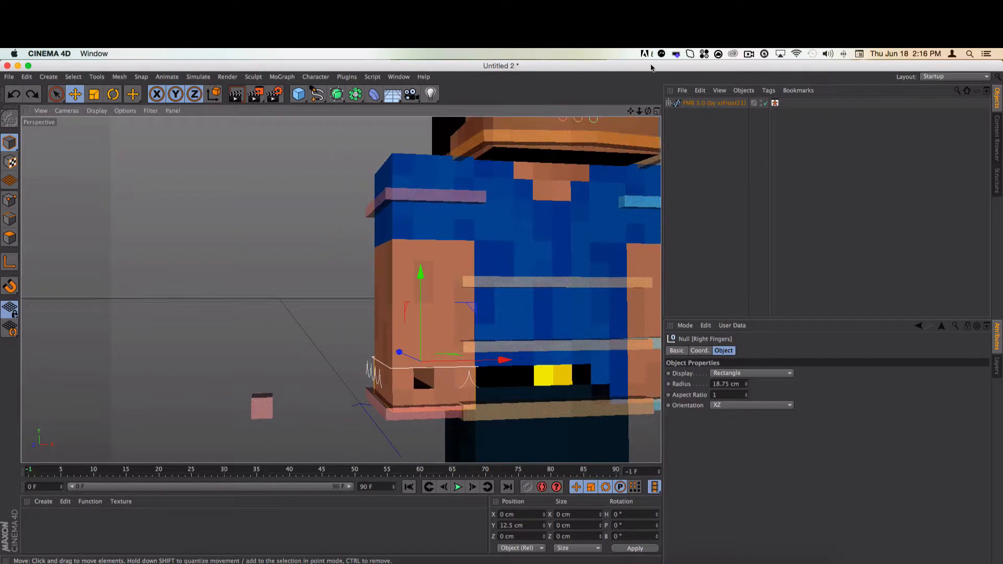
# - Set the right lower leg to NO FEET and move its goalLegR control forward about 31 cm
pyautogui.click(713, 103)
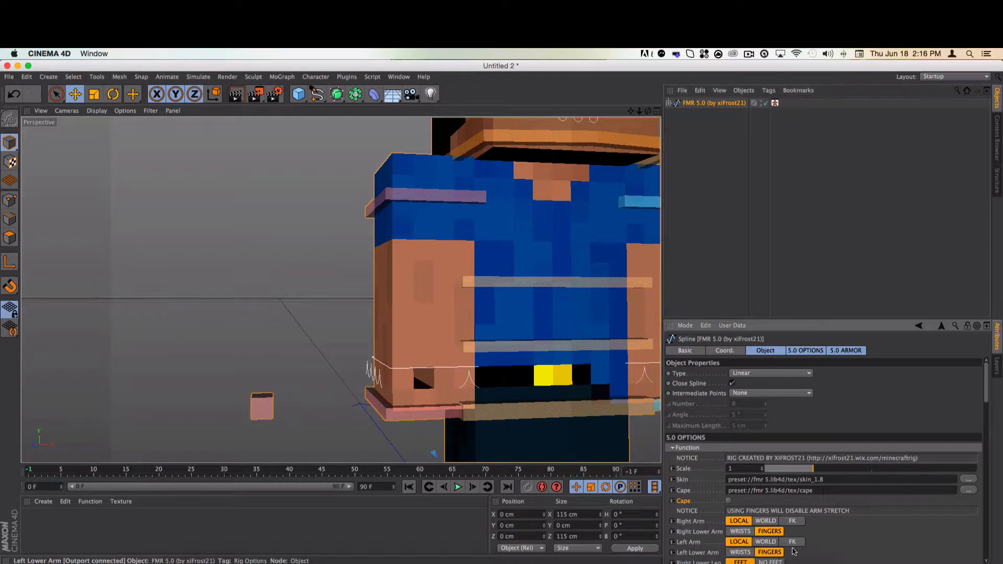
pyautogui.moveTo(986, 387); pyautogui.dragTo(816, 423)
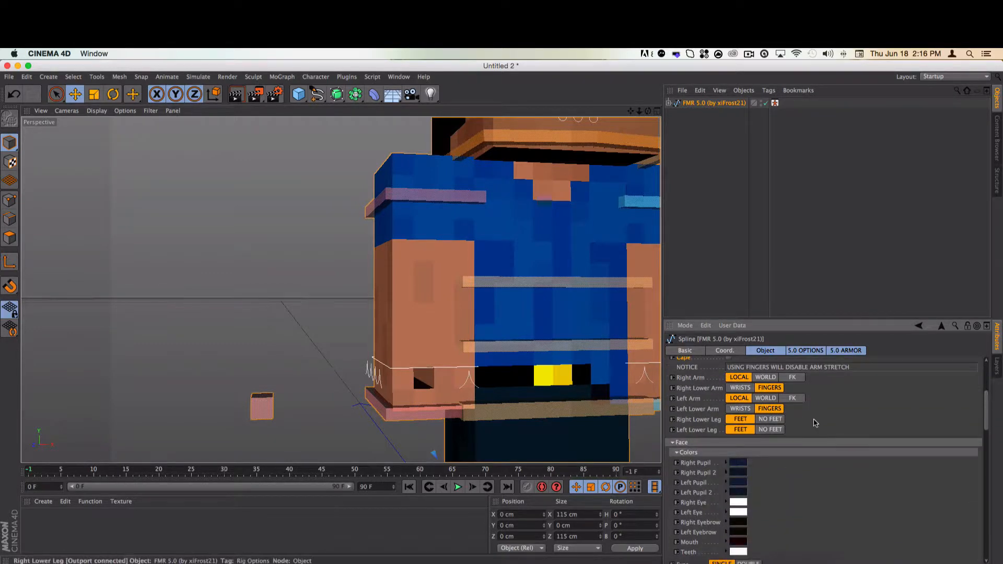
pyautogui.click(775, 421)
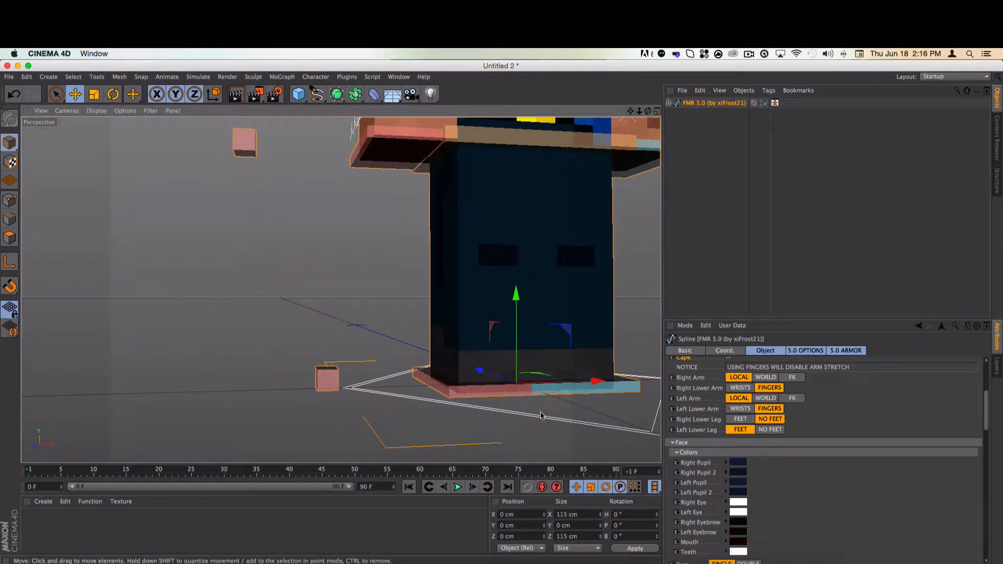
pyautogui.click(468, 375)
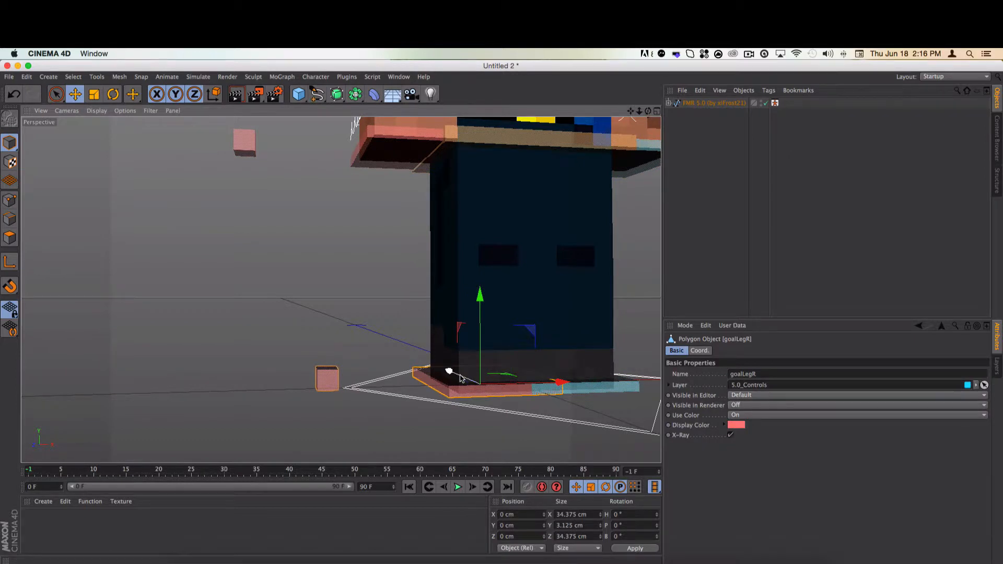
pyautogui.moveTo(460, 375); pyautogui.dragTo(527, 412)
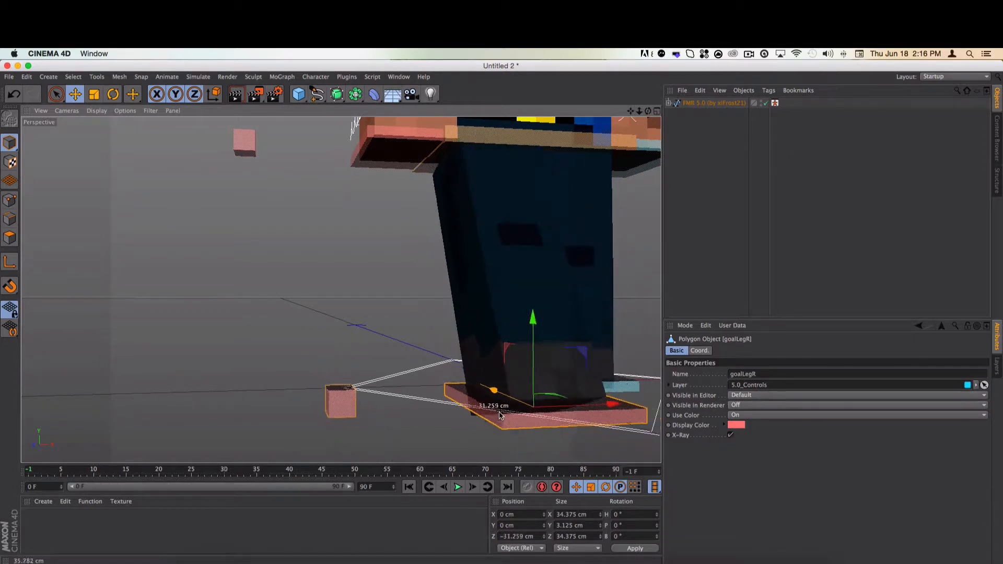
# - Try moving the whole rig backward, and undo that move along with the goalLegR move
pyautogui.click(694, 104)
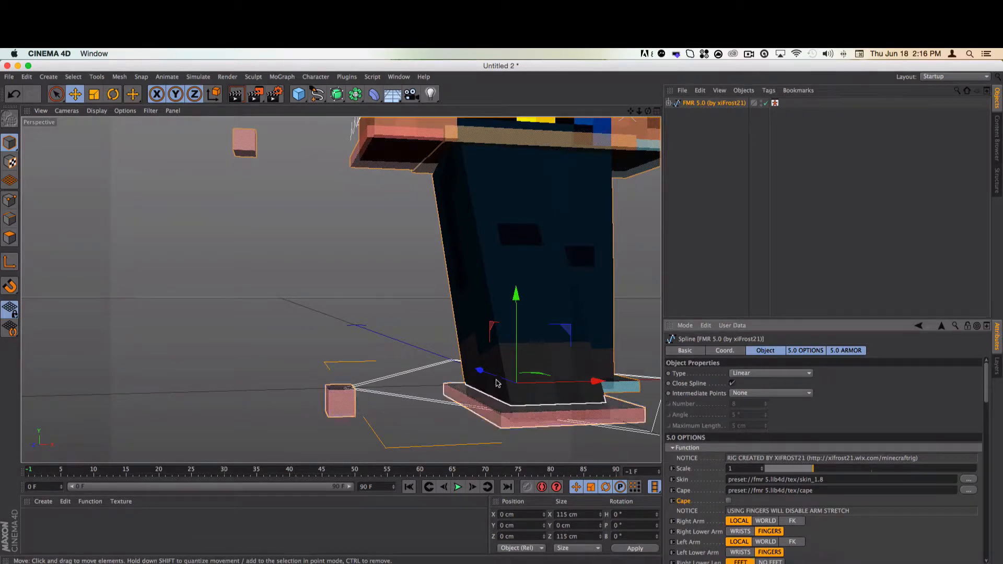
pyautogui.moveTo(479, 369); pyautogui.dragTo(397, 327)
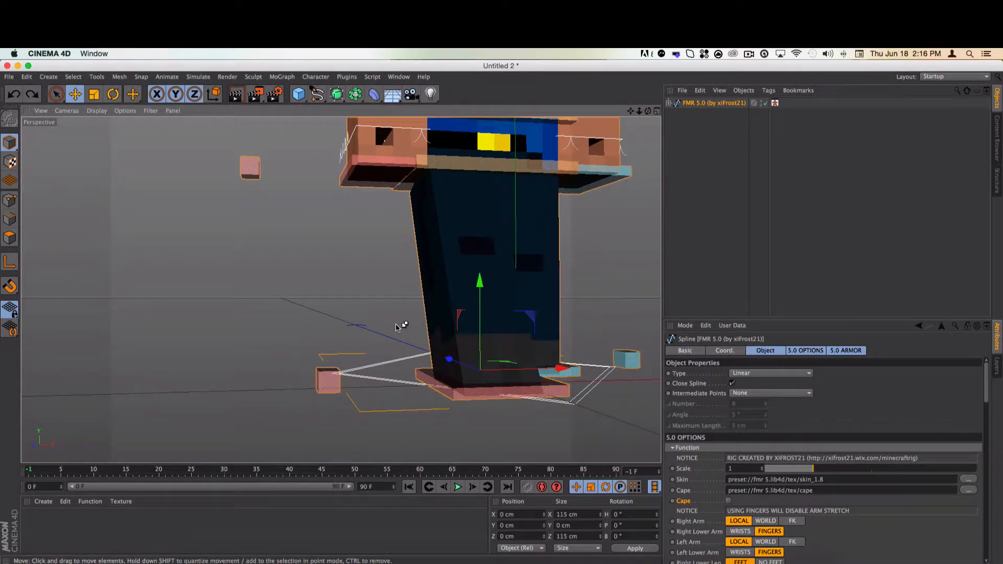
pyautogui.press('super+z')
pyautogui.press('super+z')
pyautogui.press('super+z')
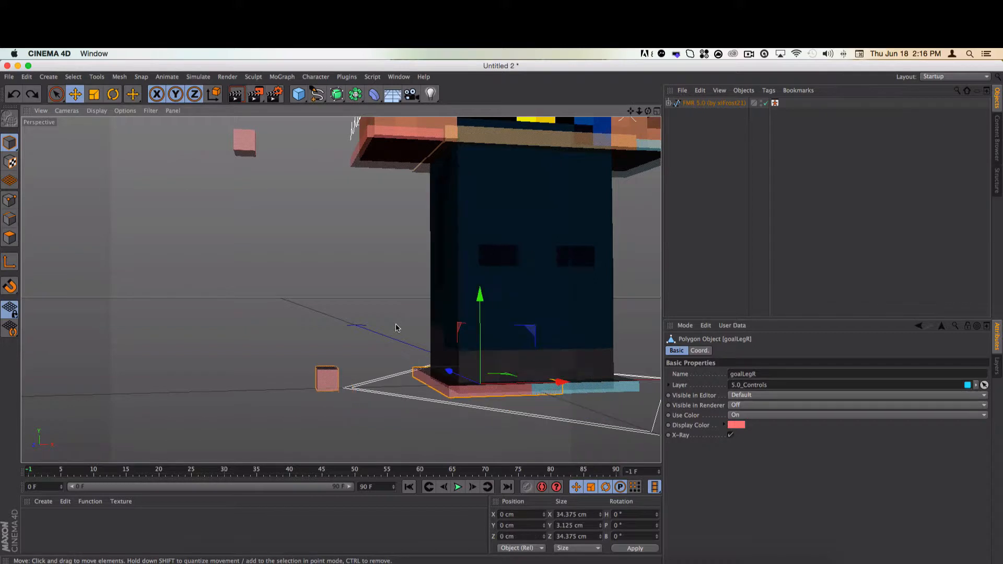
# - Try nudging the goalLegR control slightly, undo it, and set the right lower leg back to FEET
pyautogui.moveTo(462, 400)
pyautogui.mouseDown()
pyautogui.moveTo(514, 418)
pyautogui.moveTo(456, 396)
pyautogui.mouseUp()
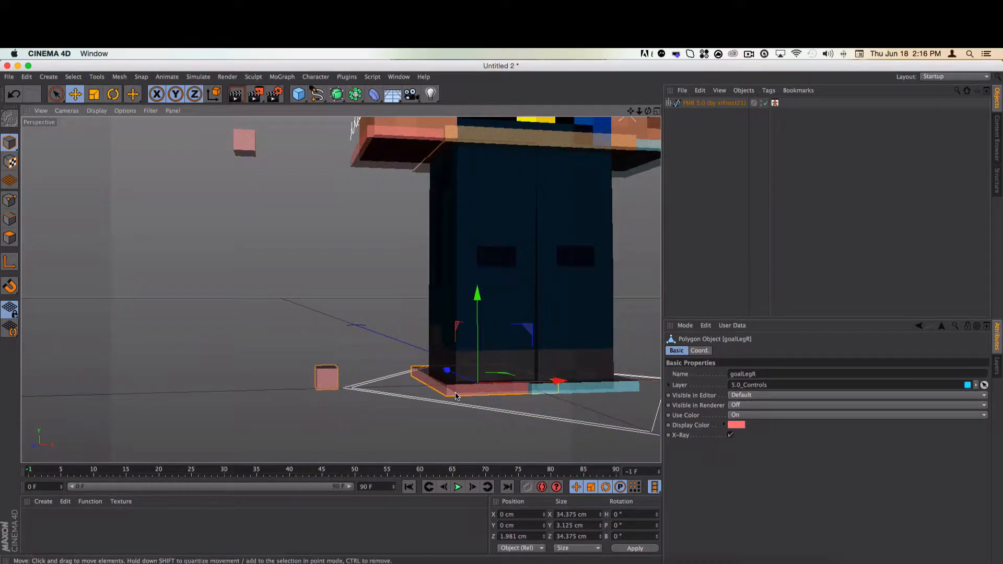
pyautogui.click(730, 147)
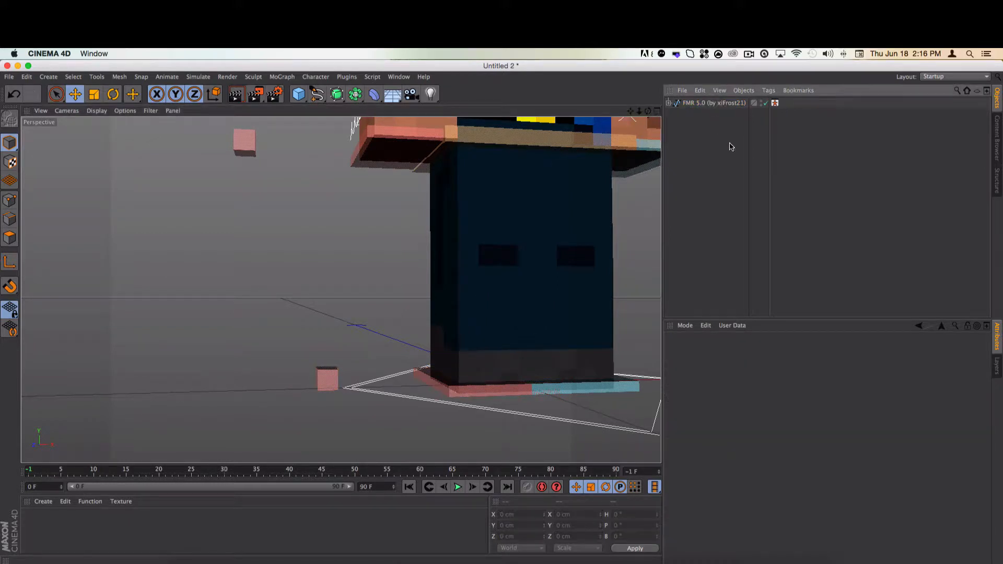
pyautogui.click(705, 102)
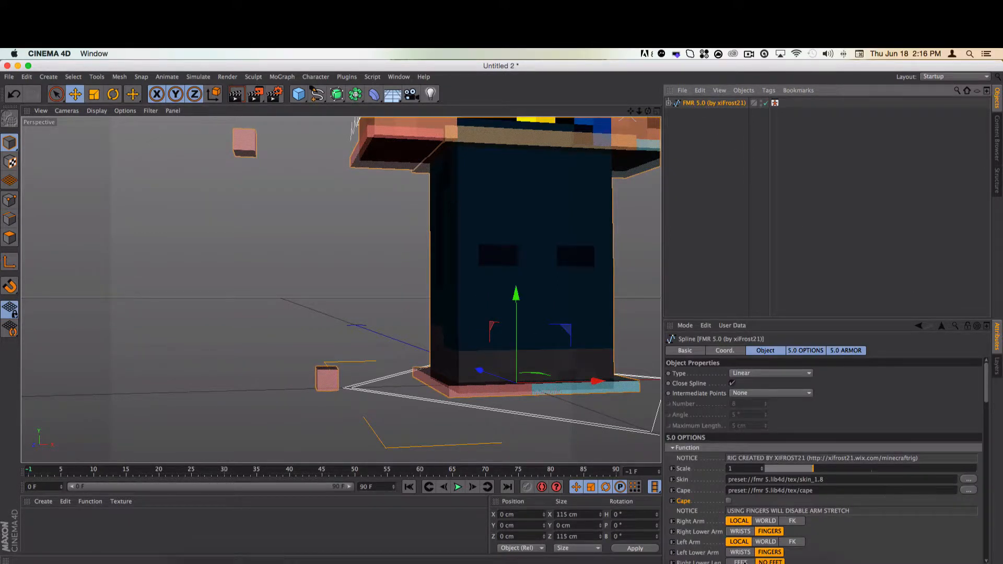
pyautogui.scroll(-8, 987, 380)
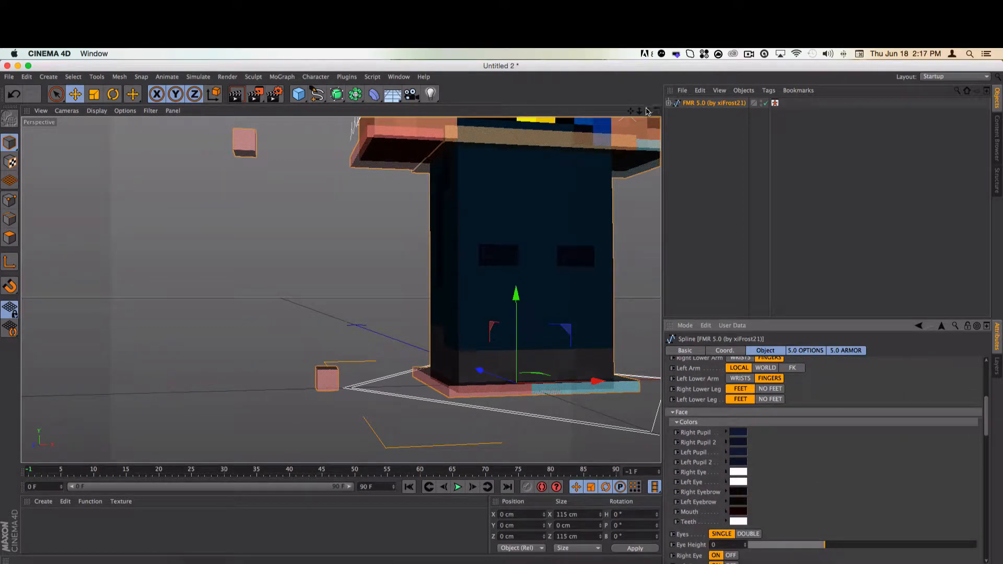
# - Try a lighter blue for the right pupil and red for the teeth, undoing both colour changes
pyautogui.moveTo(631, 112); pyautogui.dragTo(471, 530)
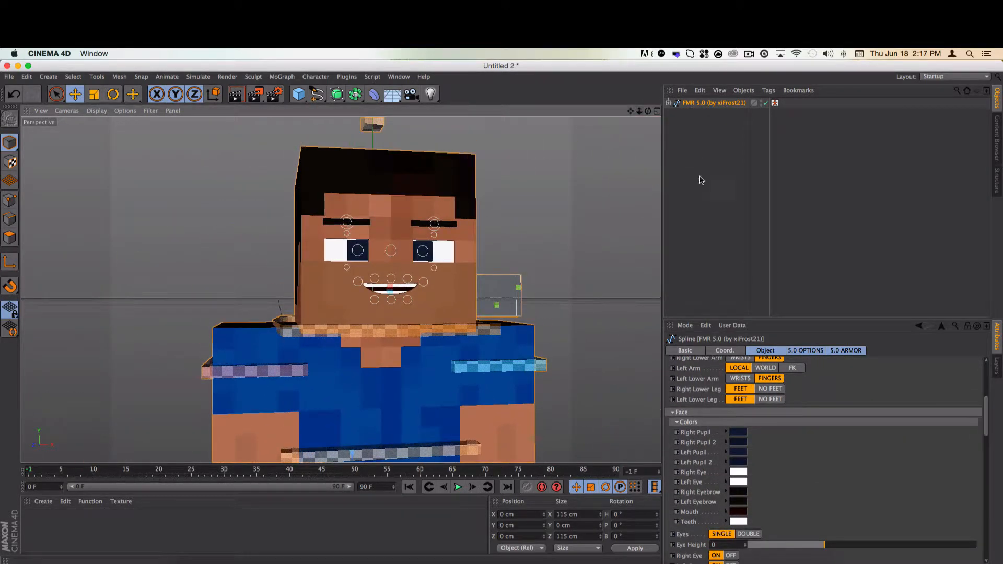
pyautogui.click(734, 433)
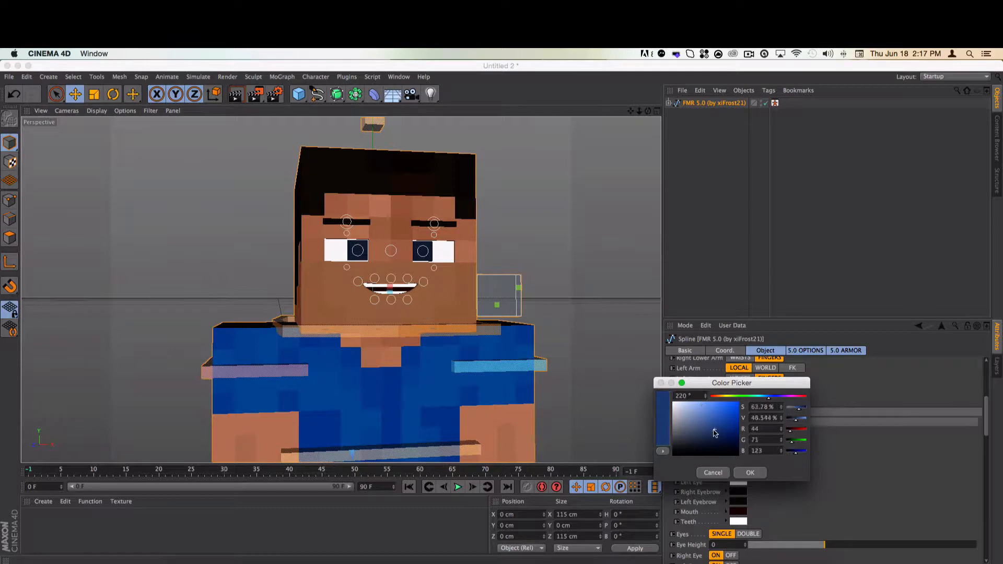
pyautogui.click(747, 472)
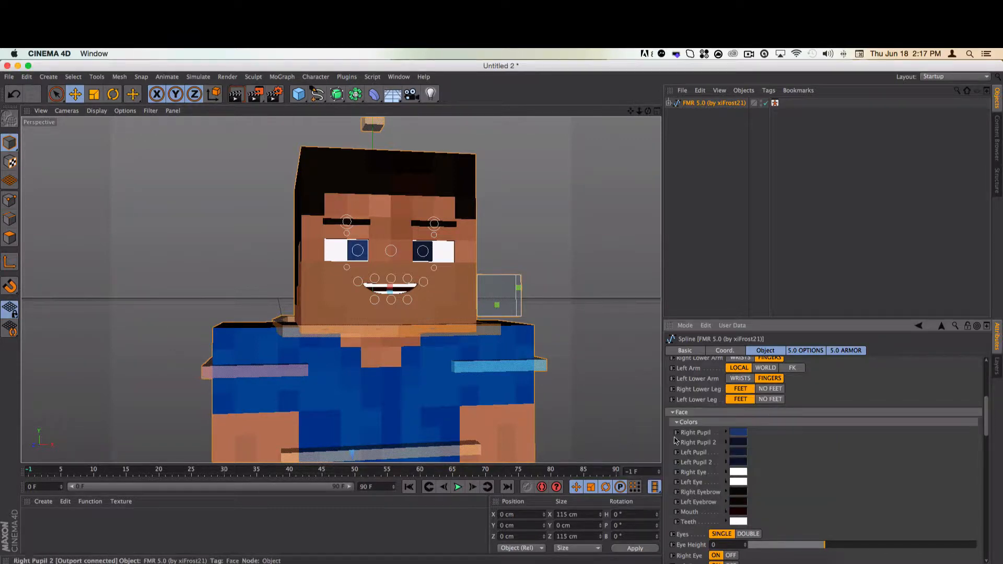
pyautogui.press('super+z')
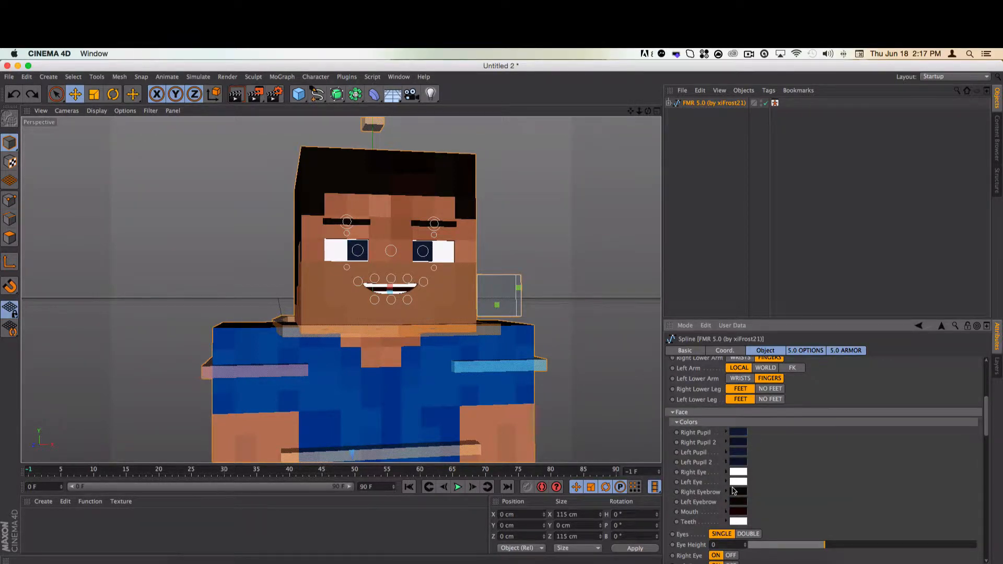
pyautogui.click(744, 520)
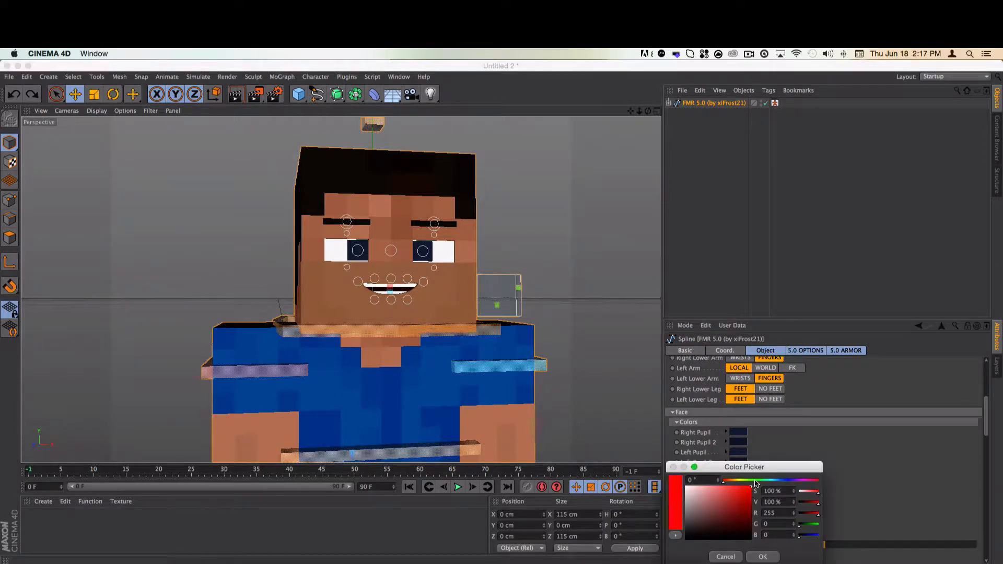
pyautogui.click(758, 558)
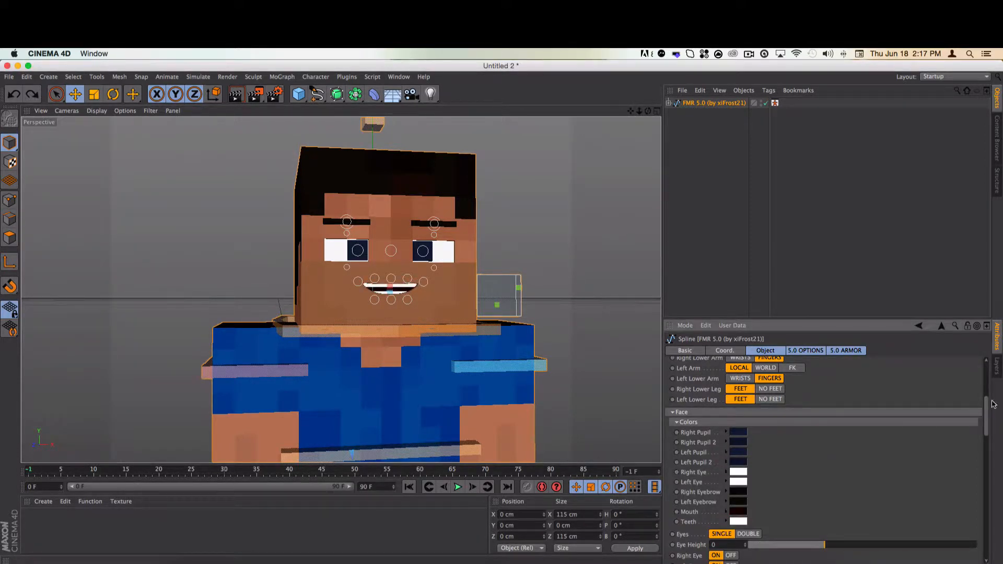
# - Set the eyes to DOUBLE and the pupils to DOUBLED, and try a different Eye Height before undoing it
pyautogui.scroll(-5, 981, 443)
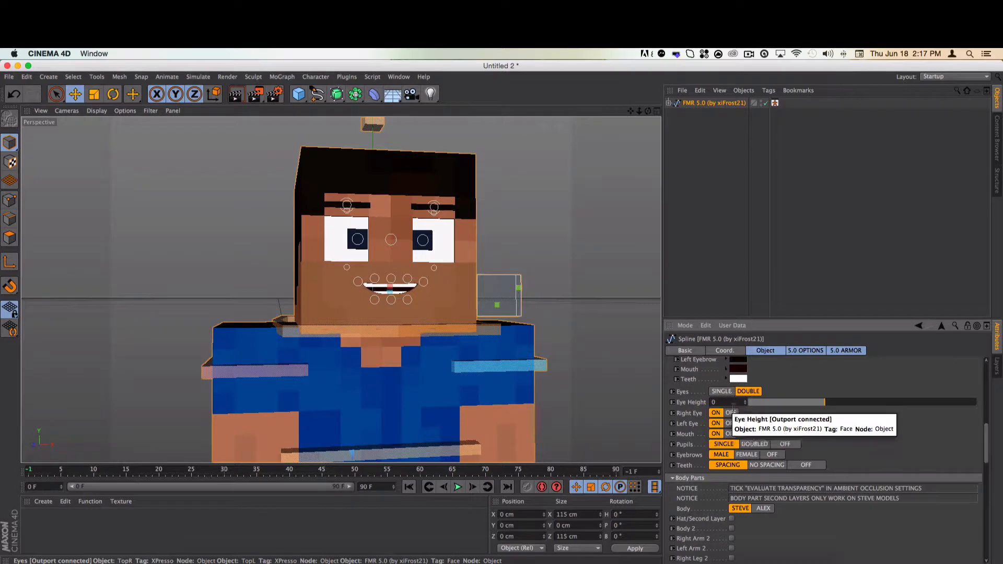
pyautogui.click(754, 444)
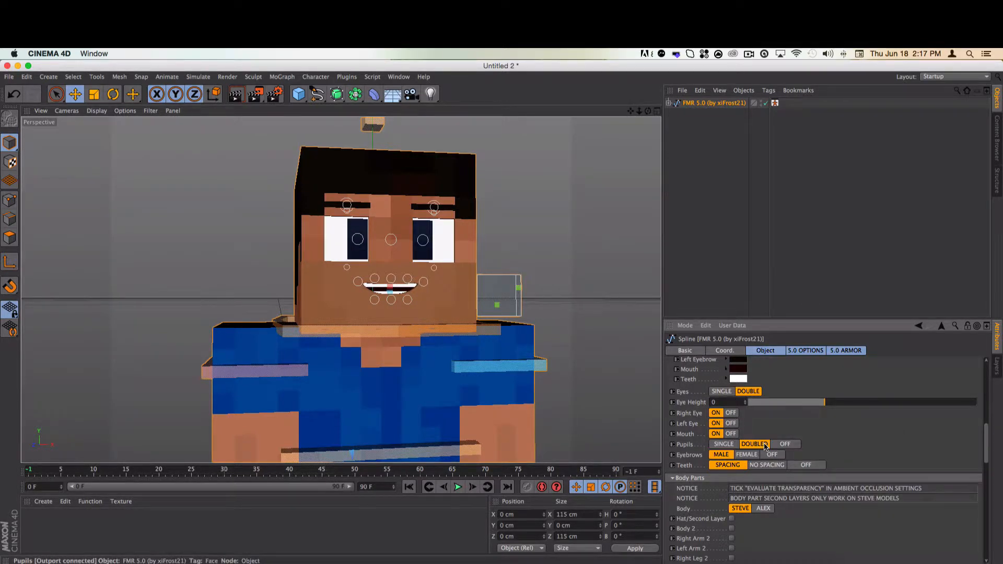
pyautogui.click(790, 401)
pyautogui.moveTo(769, 403); pyautogui.dragTo(867, 406)
pyautogui.press('super+z')
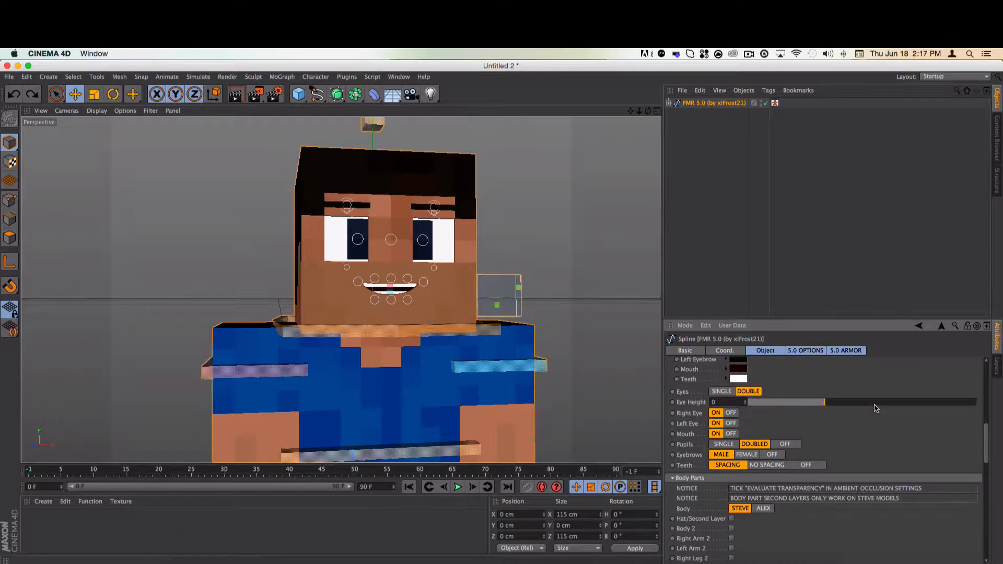
# - Switch the right and left eyes off and on again, and set the eyes back to SINGLE
pyautogui.click(731, 413)
pyautogui.click(730, 423)
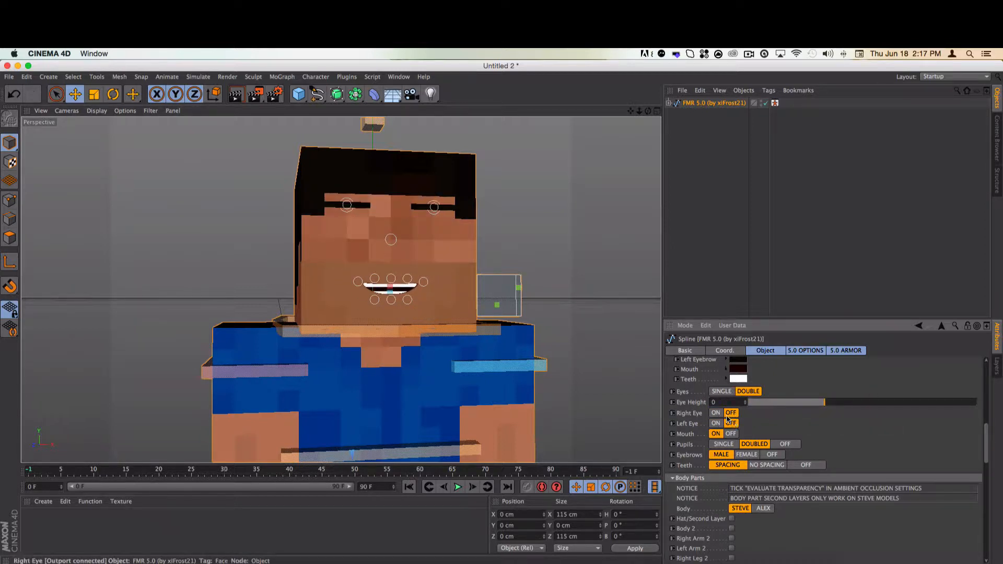
pyautogui.click(715, 413)
pyautogui.click(715, 423)
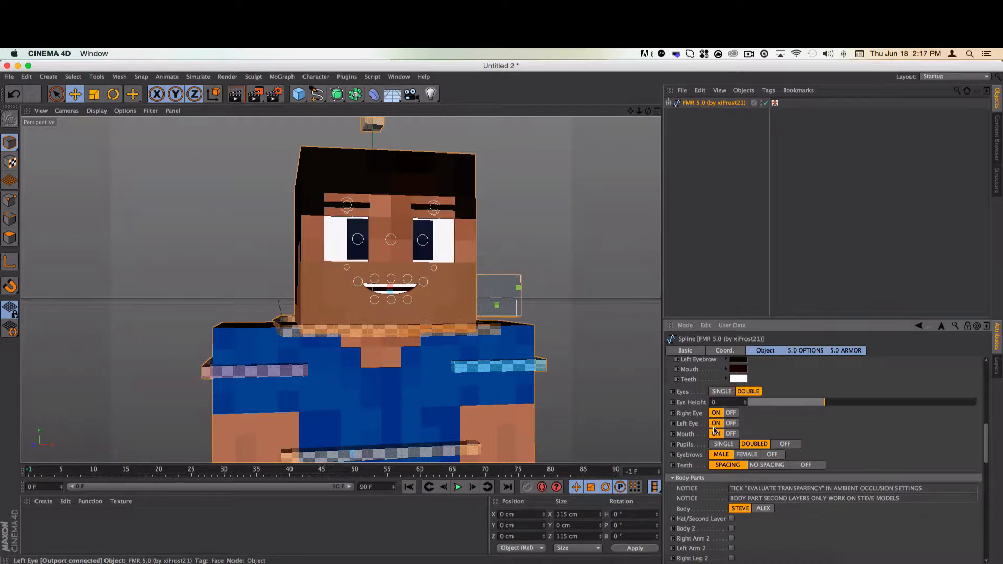
pyautogui.click(723, 393)
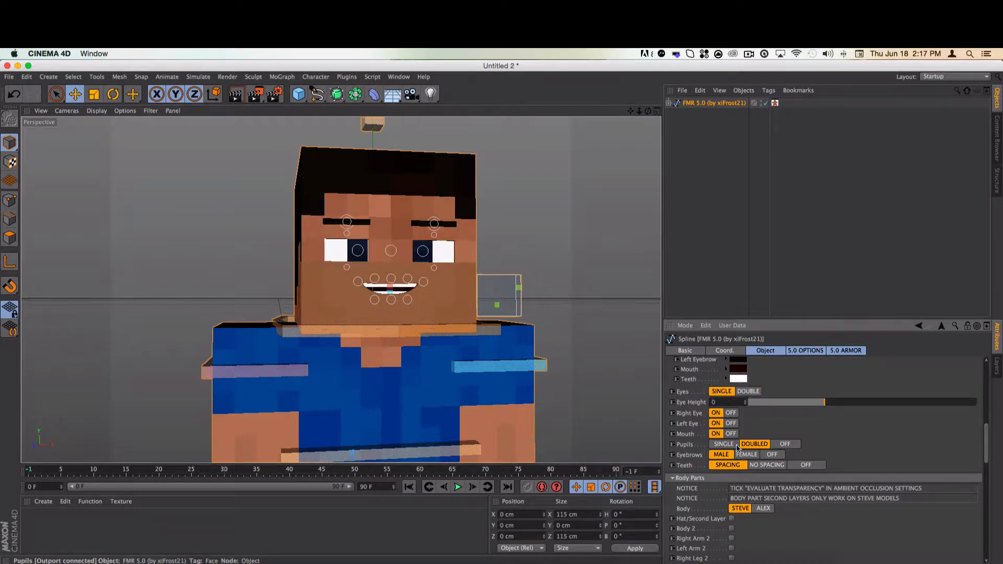
# - Set the pupils to SINGLE, and try the eyebrows as FEMALE and OFF before setting them back to MALE
pyautogui.click(735, 444)
pyautogui.click(746, 455)
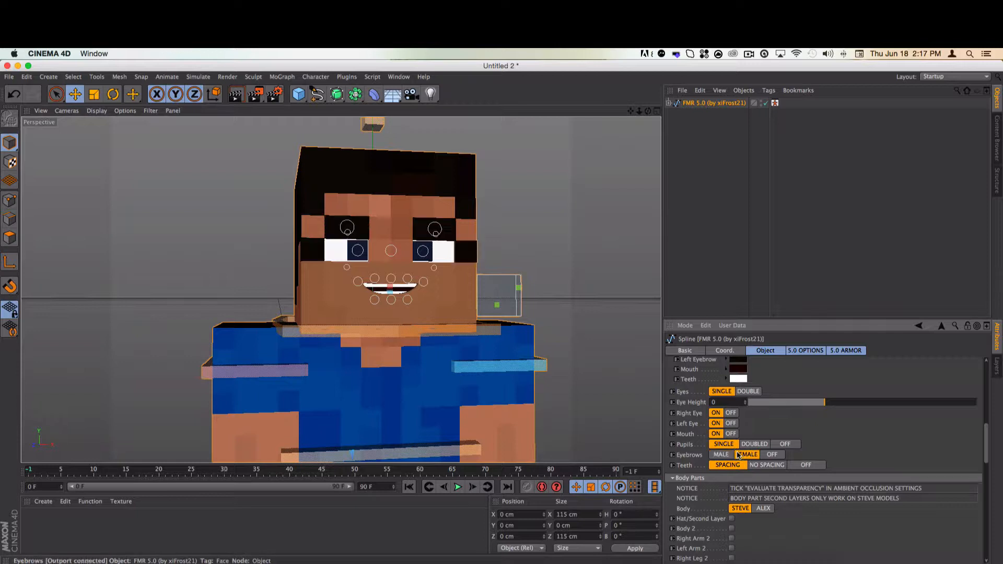
pyautogui.moveTo(328, 269); pyautogui.dragTo(385, 286)
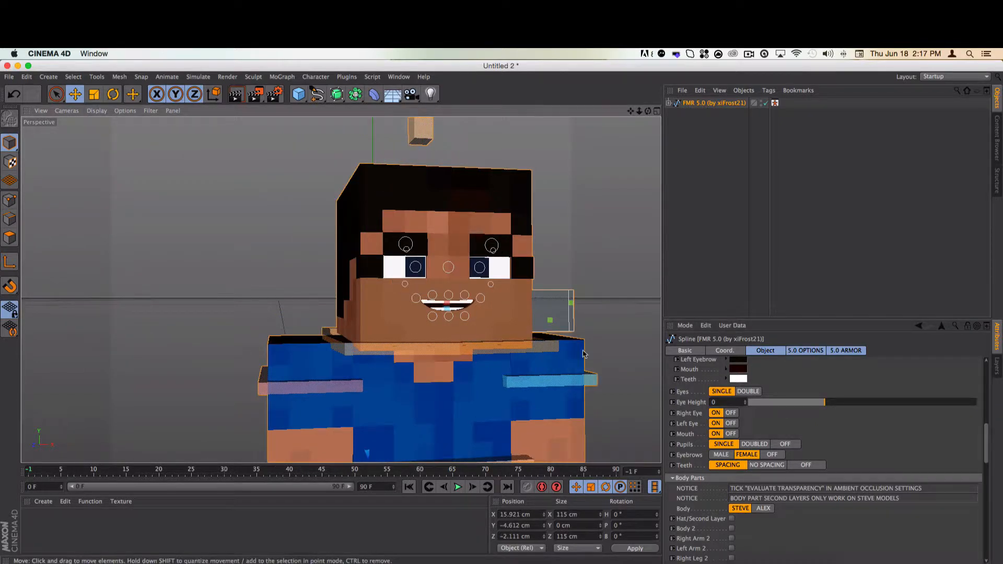
pyautogui.click(772, 455)
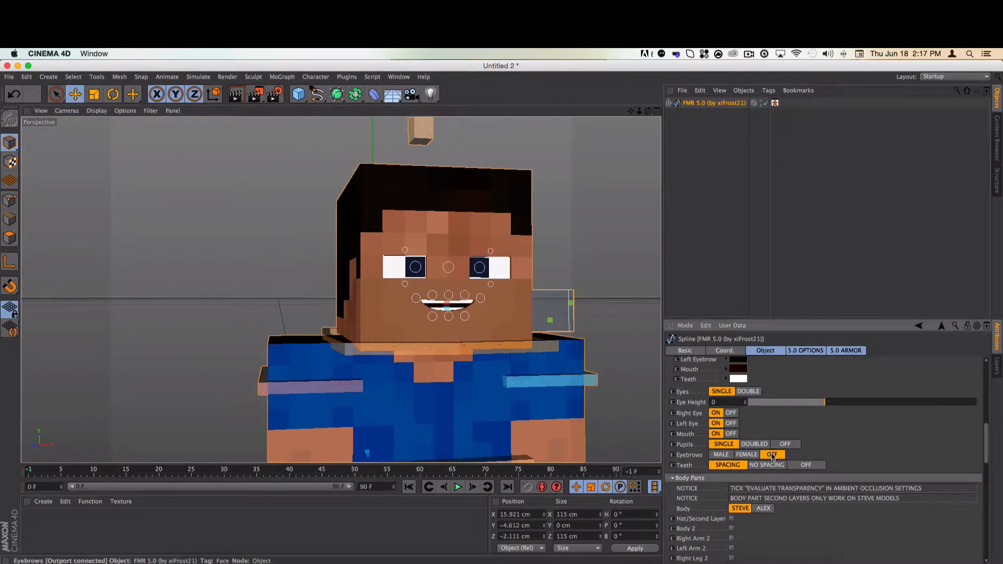
pyautogui.click(721, 455)
pyautogui.moveTo(652, 114); pyautogui.dragTo(634, 115)
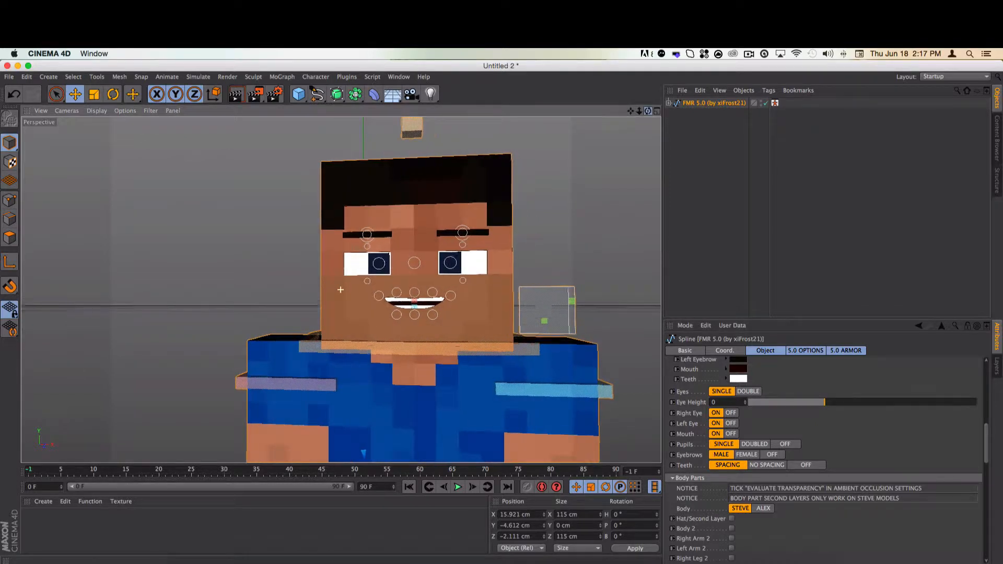
# - Try the teeth with NO SPACING and OFF, and set them back to SPACING
pyautogui.click(767, 465)
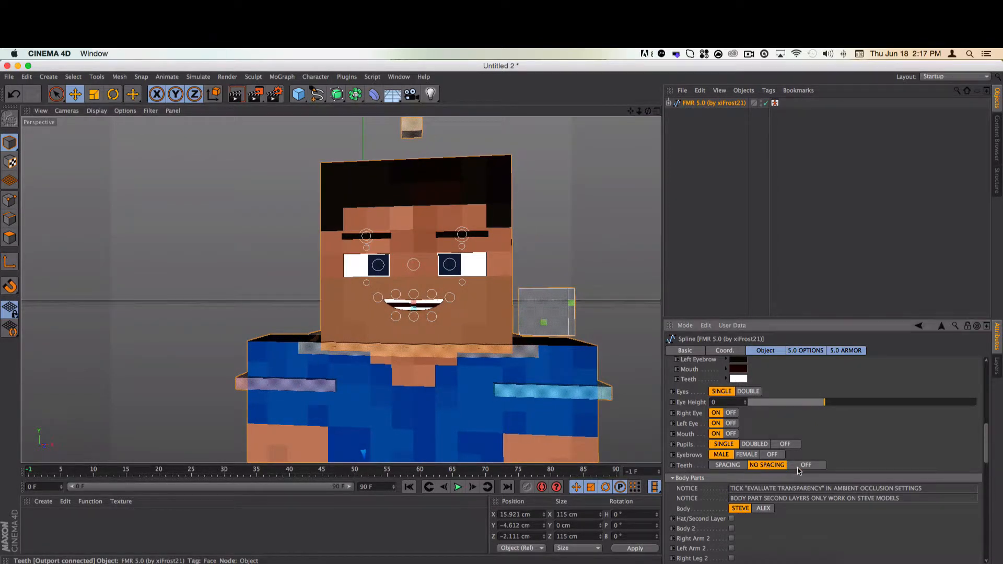
pyautogui.click(804, 465)
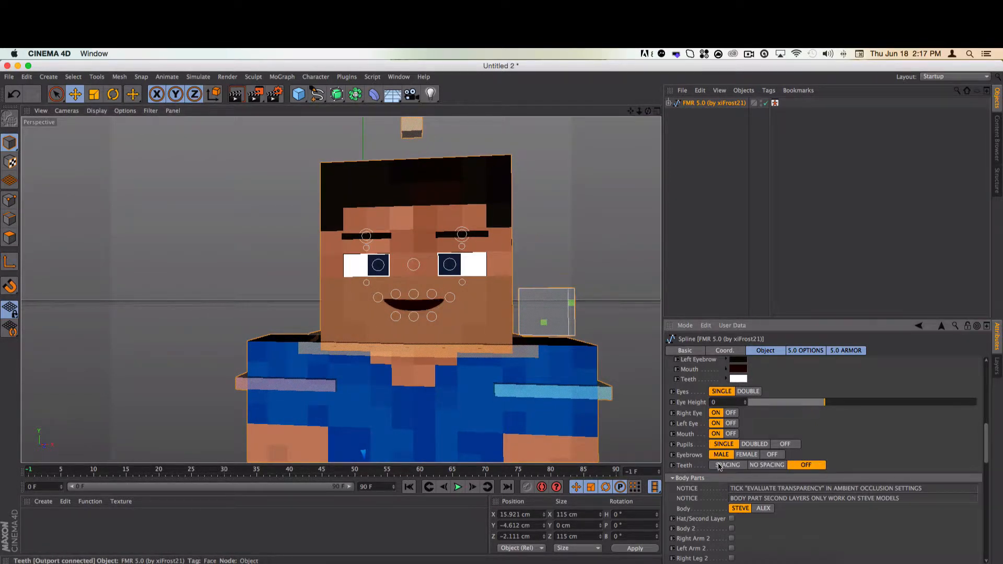
pyautogui.click(726, 465)
# - Try the ALEX body and return it to STEVE, and try the body parts' second layer options
pyautogui.scroll(-1, 764, 503)
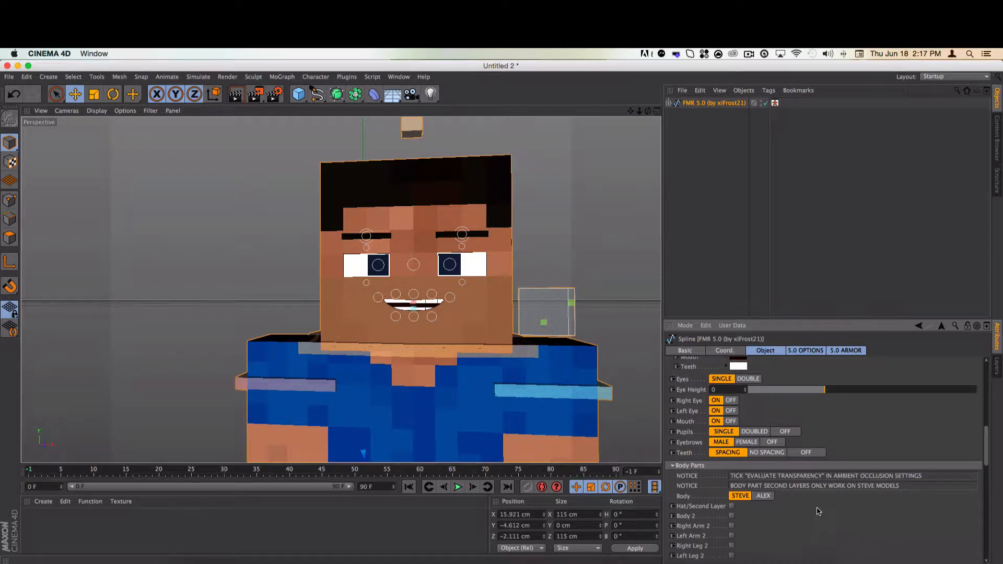
pyautogui.click(763, 496)
pyautogui.click(739, 496)
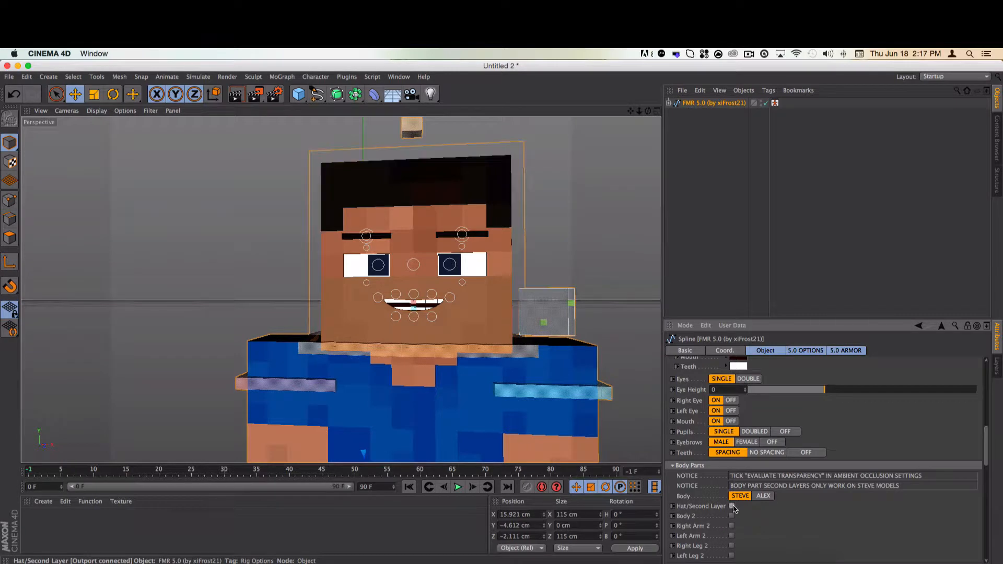
pyautogui.click(732, 526)
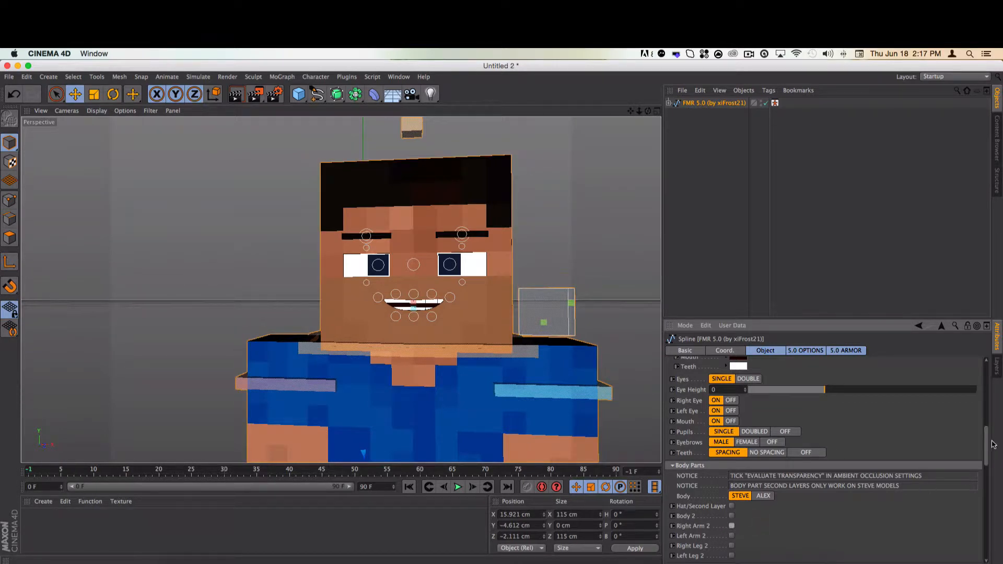
# - Toggle the armor helmet on and off, leaving it off
pyautogui.scroll(-5, 985, 458)
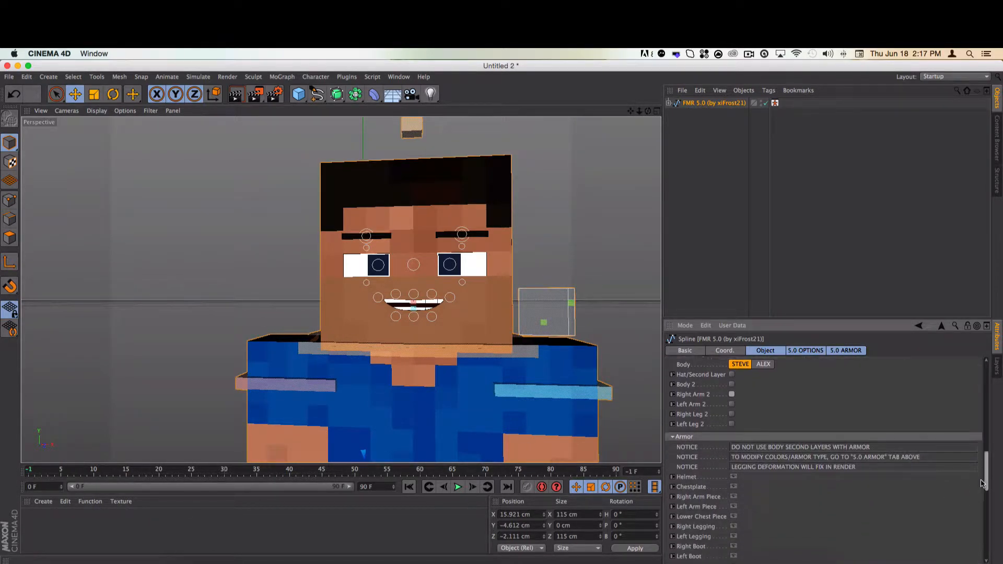
pyautogui.click(732, 452)
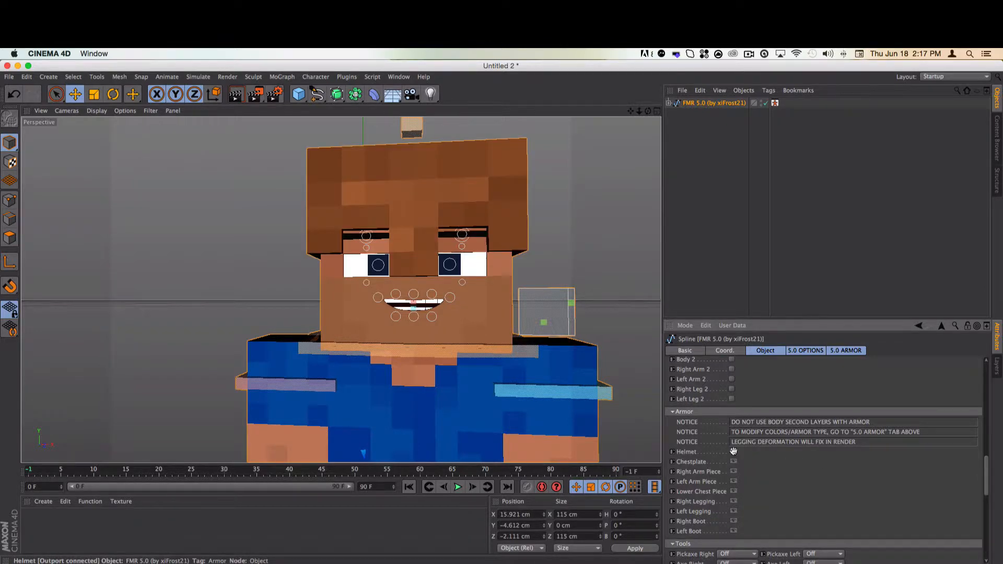
pyautogui.click(734, 452)
pyautogui.click(733, 452)
pyautogui.click(734, 451)
pyautogui.click(733, 492)
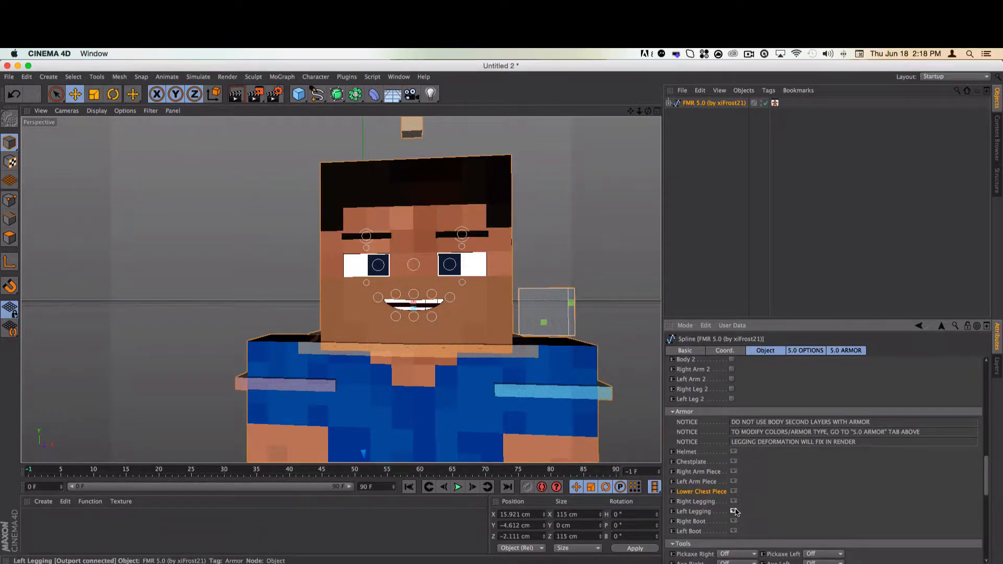
# - Examine the rig's armor settings, including the custom colouring values and the material choices for the chest piece
pyautogui.scroll(-5, 736, 511)
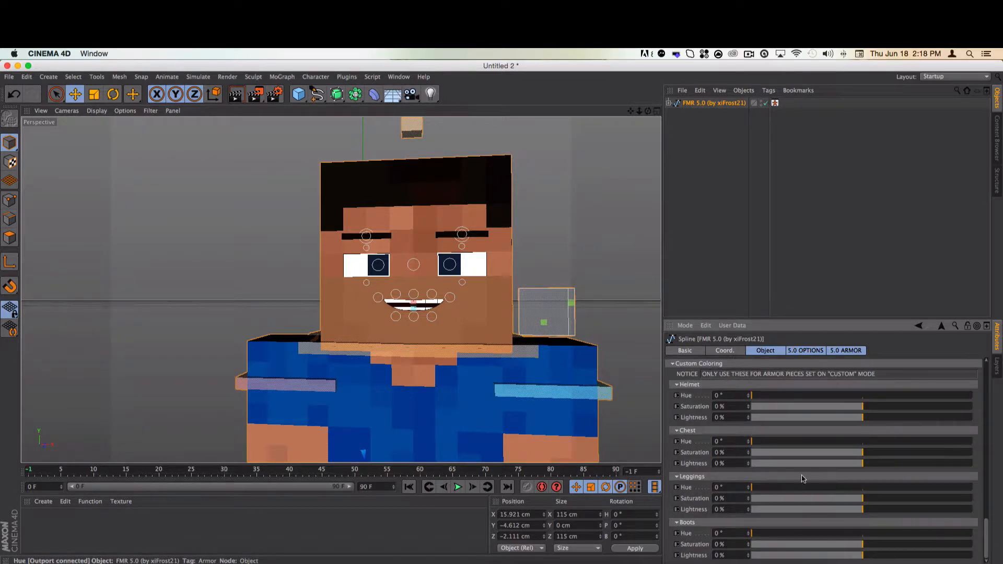
pyautogui.click(800, 351)
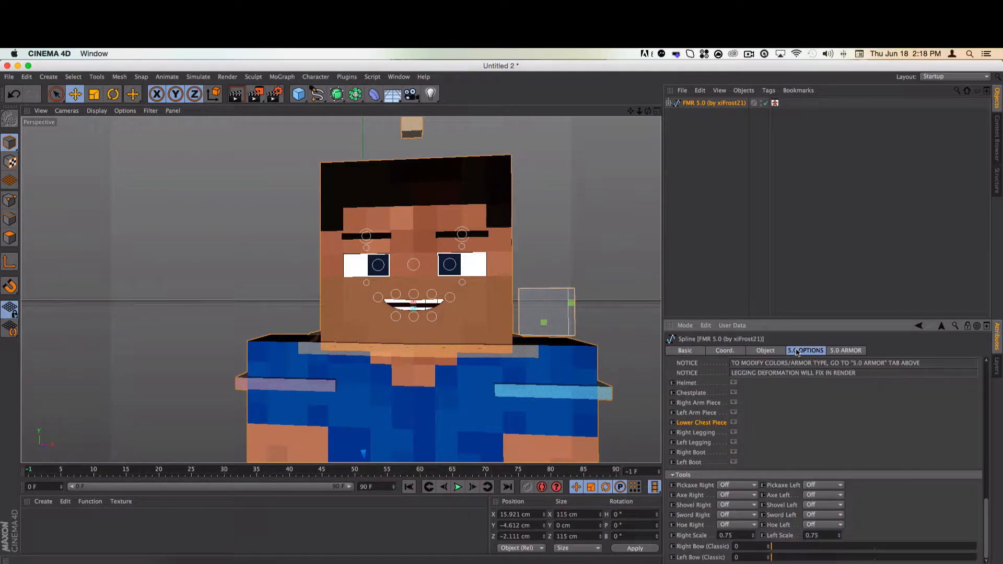
pyautogui.click(850, 351)
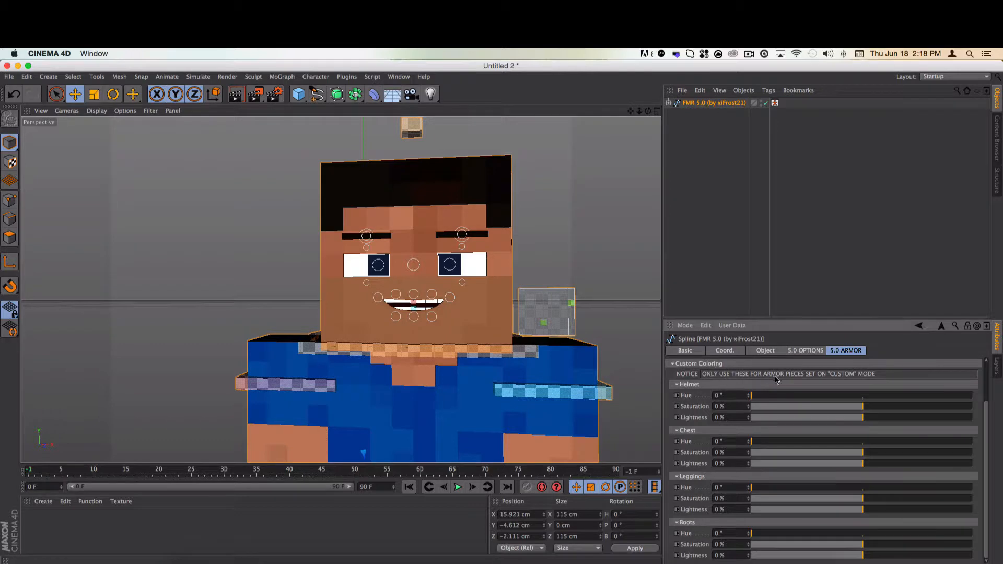
pyautogui.moveTo(987, 406); pyautogui.dragTo(982, 350)
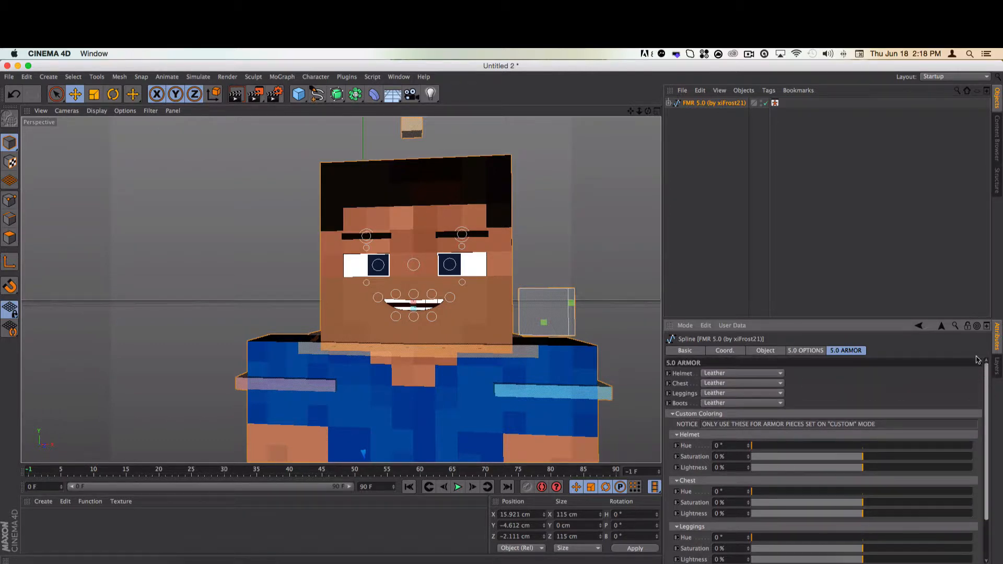
pyautogui.click(742, 383)
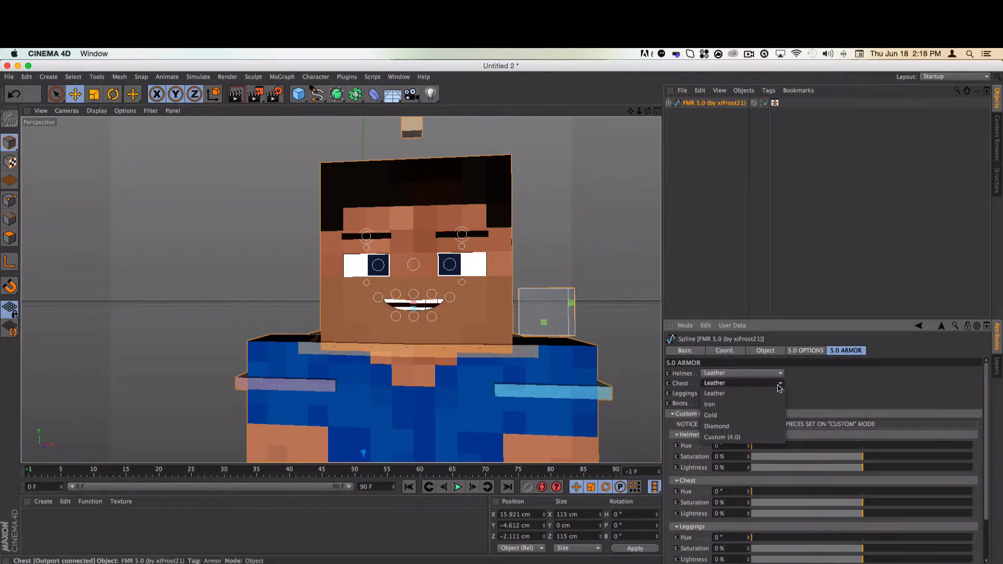
pyautogui.click(840, 386)
# - Look through the rig's general options, and inspect the right pupil control's protection, user data and object properties
pyautogui.click(788, 351)
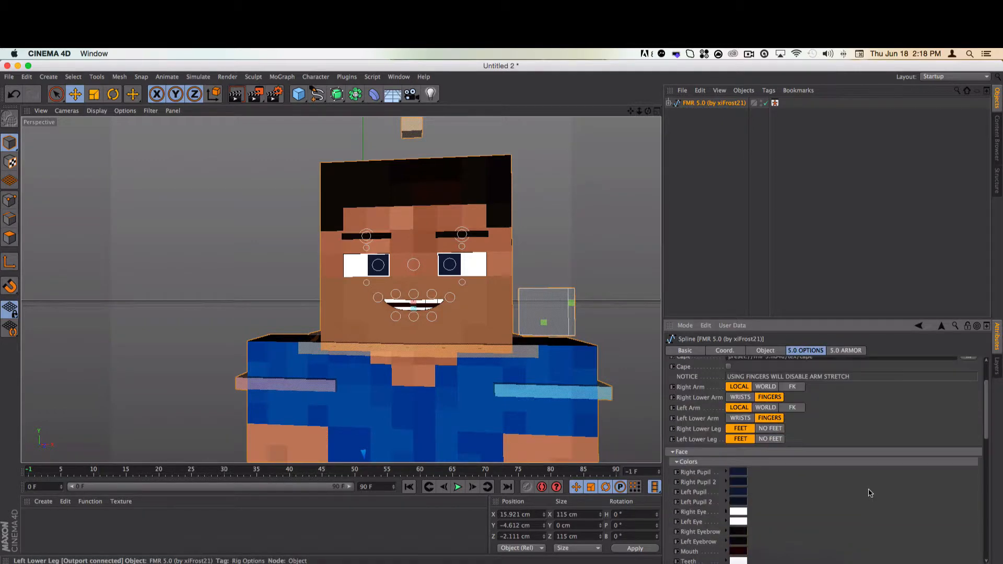
pyautogui.scroll(-5, 869, 488)
pyautogui.scroll(-5, 869, 489)
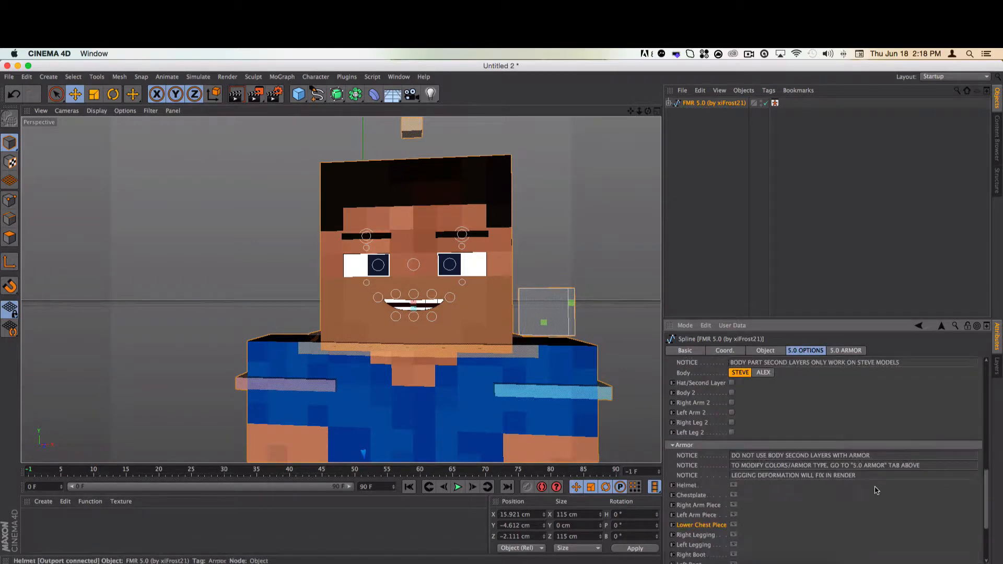
pyautogui.scroll(12, 876, 490)
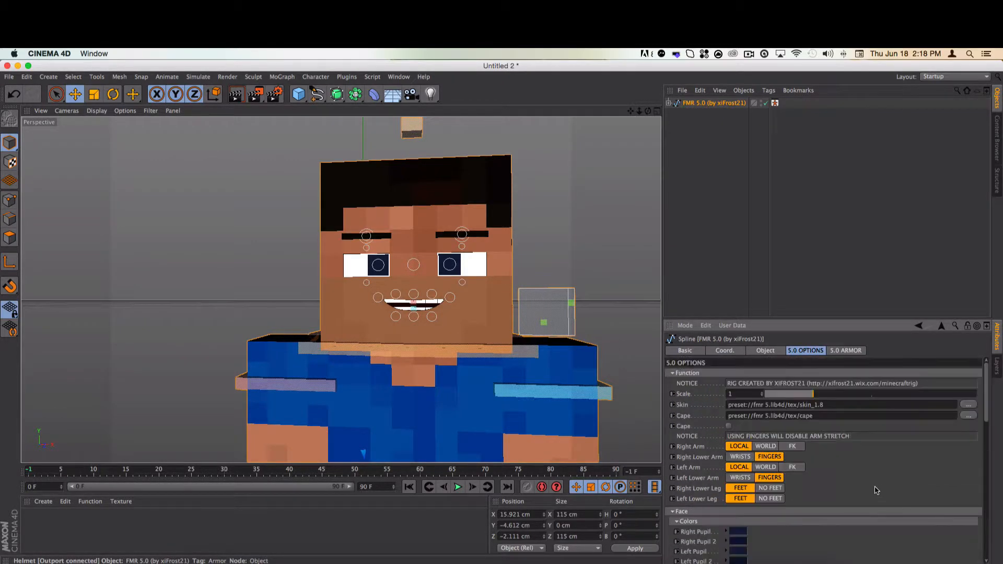
pyautogui.click(379, 269)
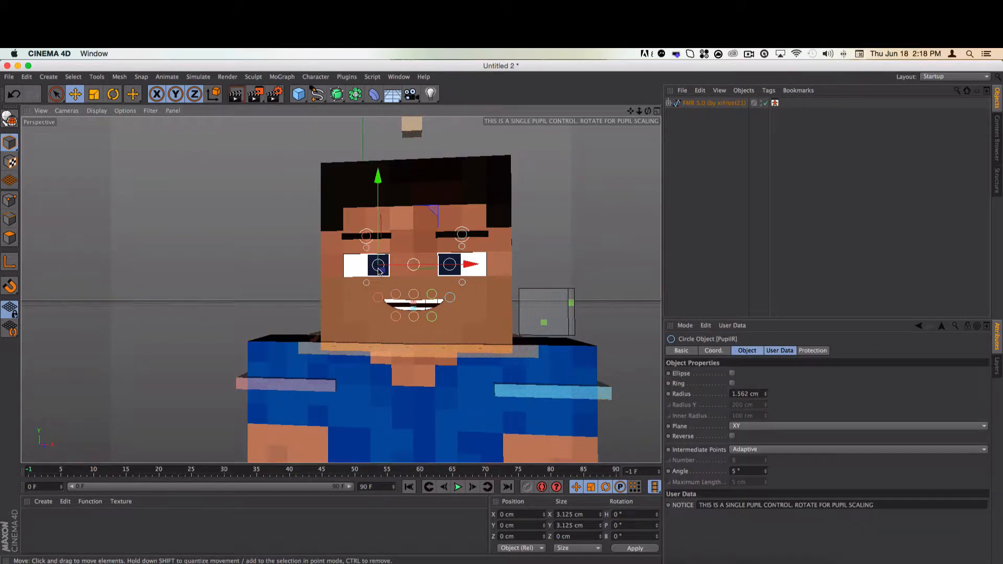
pyautogui.click(802, 350)
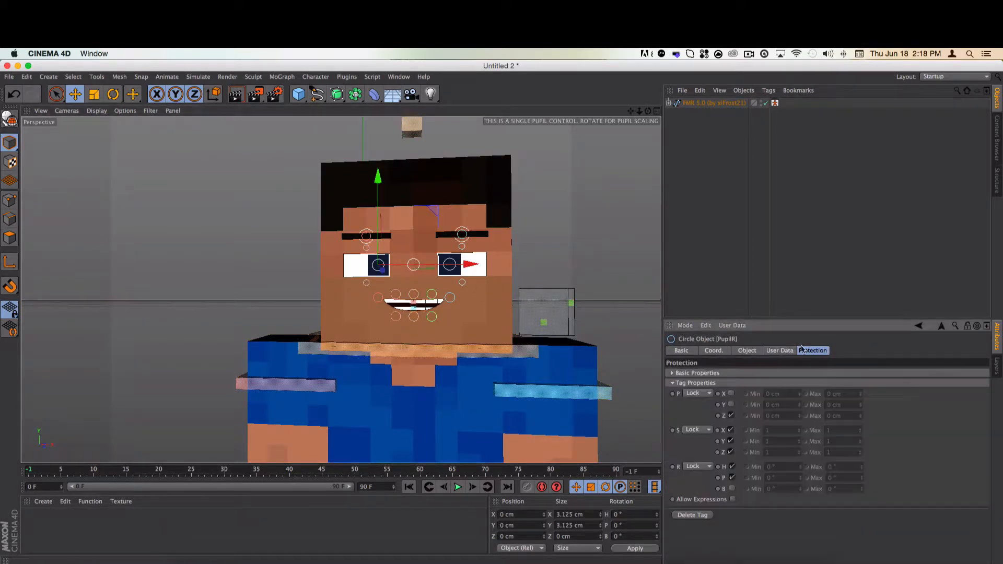
pyautogui.click(778, 350)
pyautogui.click(746, 352)
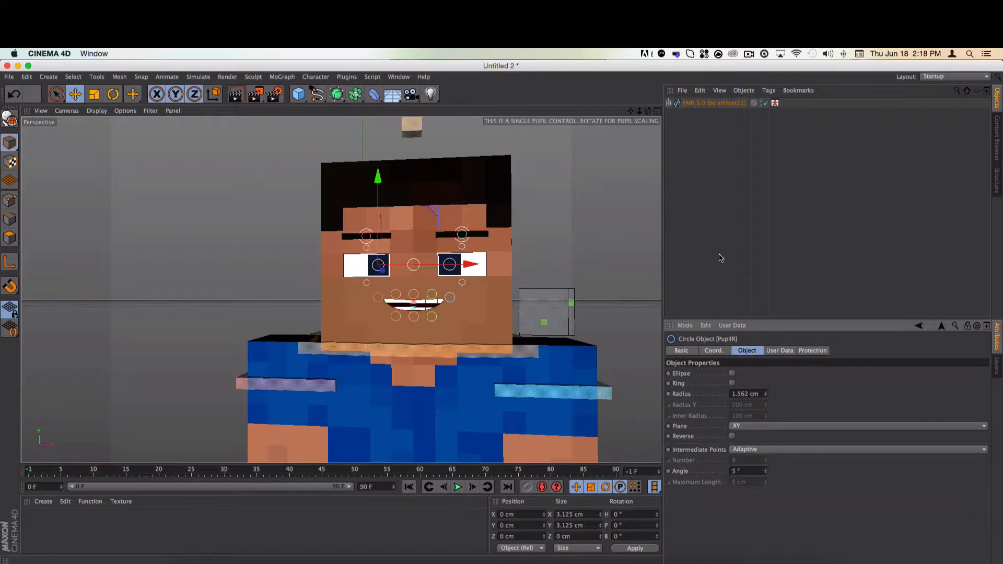
# - Keyframe the rig's Eyebrows and Pupils options at frame 10, and go to frame 25
pyautogui.click(714, 104)
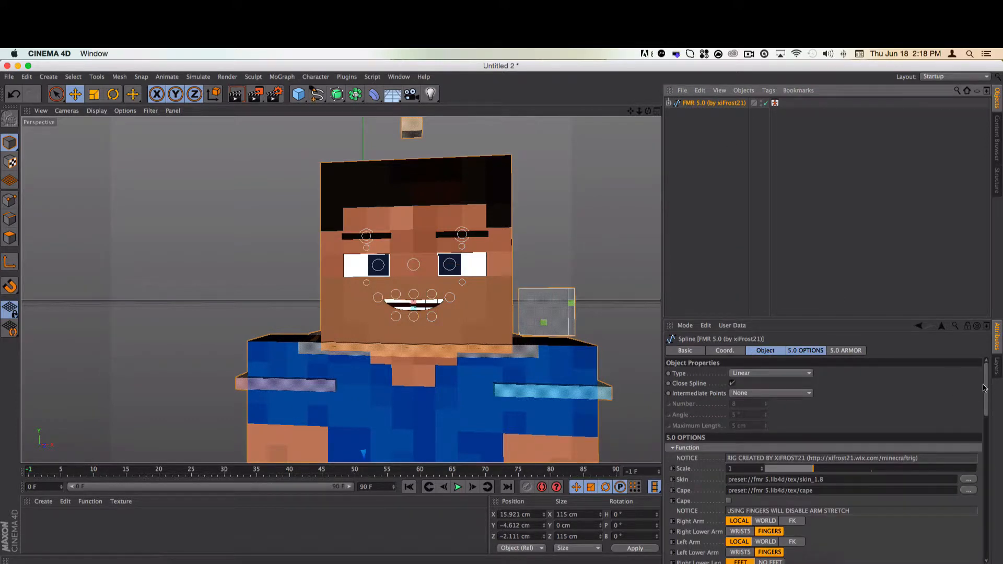
pyautogui.moveTo(984, 388); pyautogui.dragTo(985, 470)
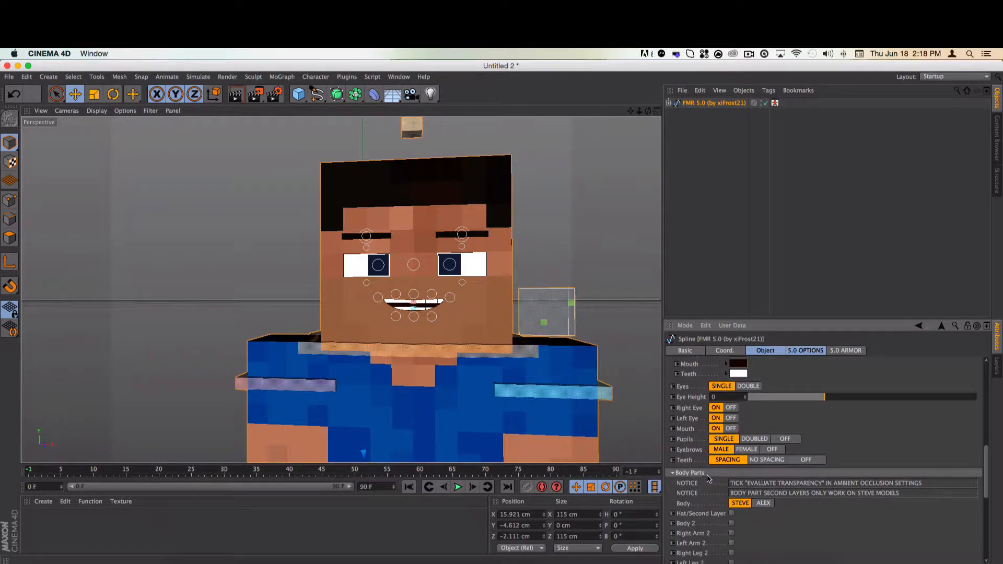
pyautogui.click(673, 453)
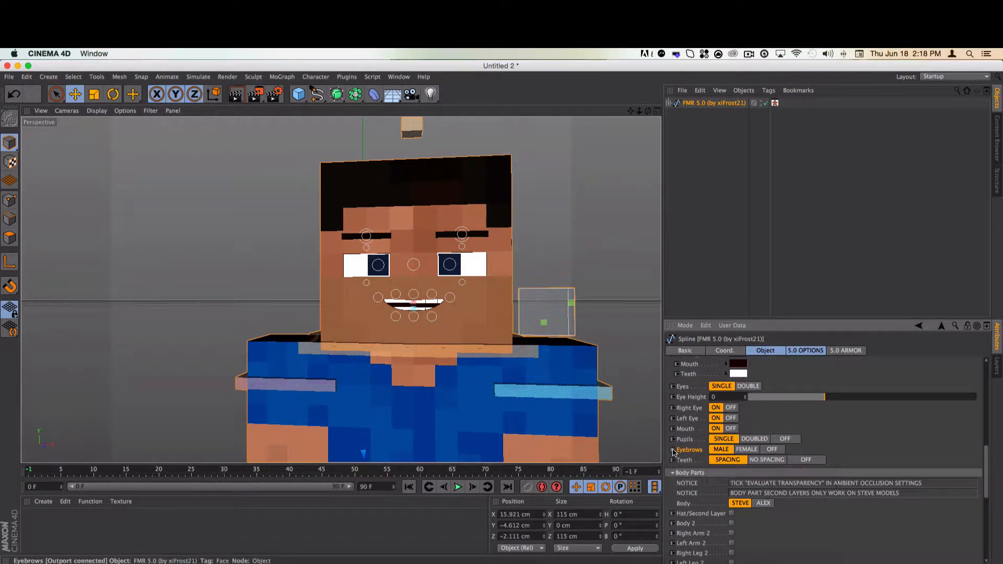
pyautogui.moveTo(73, 479); pyautogui.dragTo(86, 476)
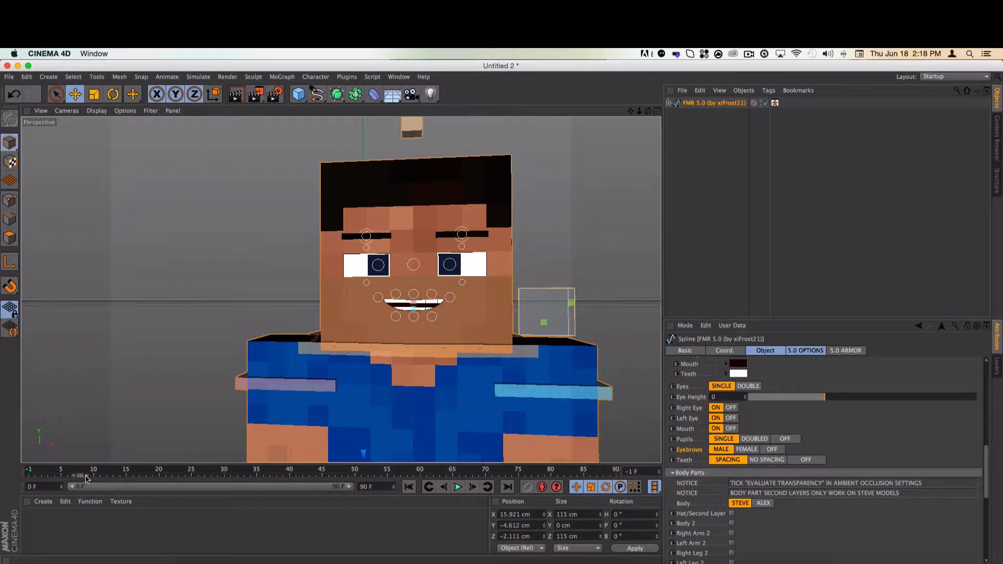
pyautogui.keyDown('shift'); pyautogui.click(673, 440); pyautogui.keyUp('shift')
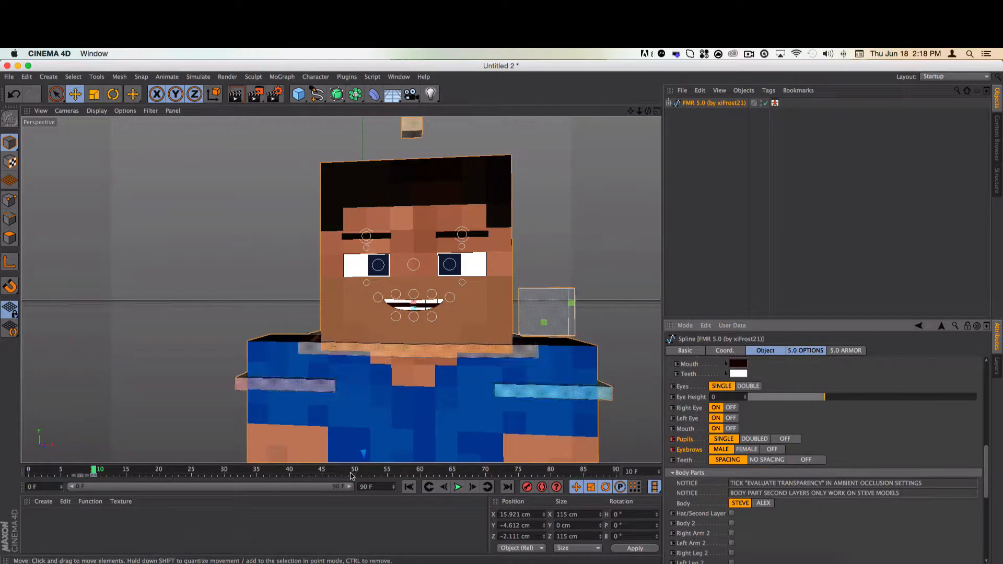
pyautogui.click(101, 470)
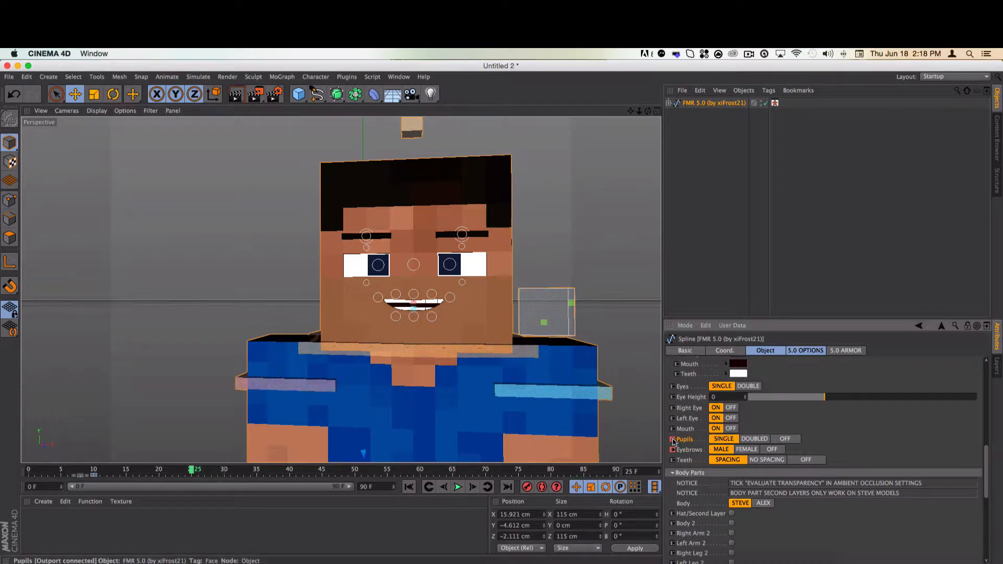
# - Move the left pupil control outward to about 8.5 cm in X, and view its protection settings
pyautogui.click(452, 268)
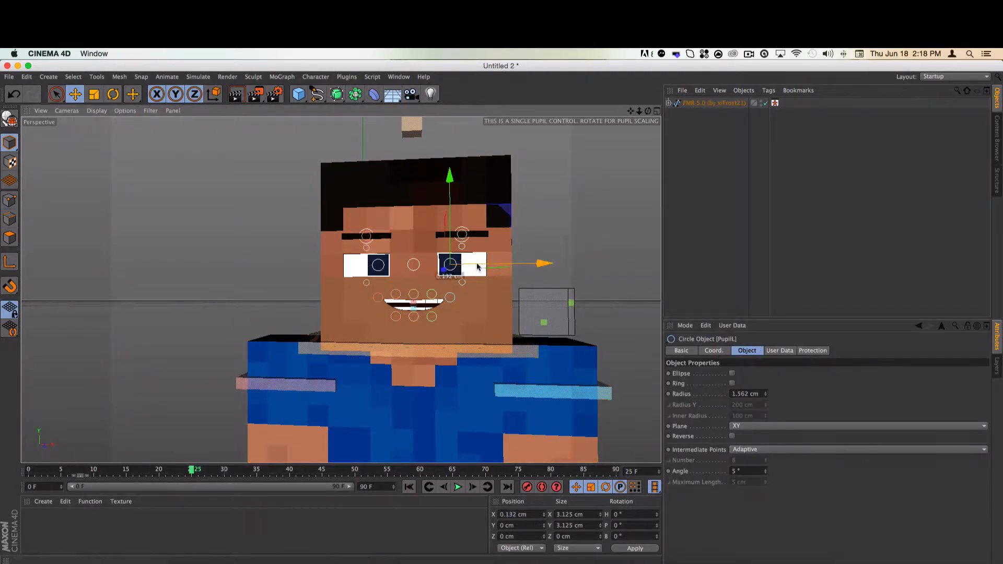
pyautogui.moveTo(452, 267); pyautogui.dragTo(491, 266)
pyautogui.click(807, 351)
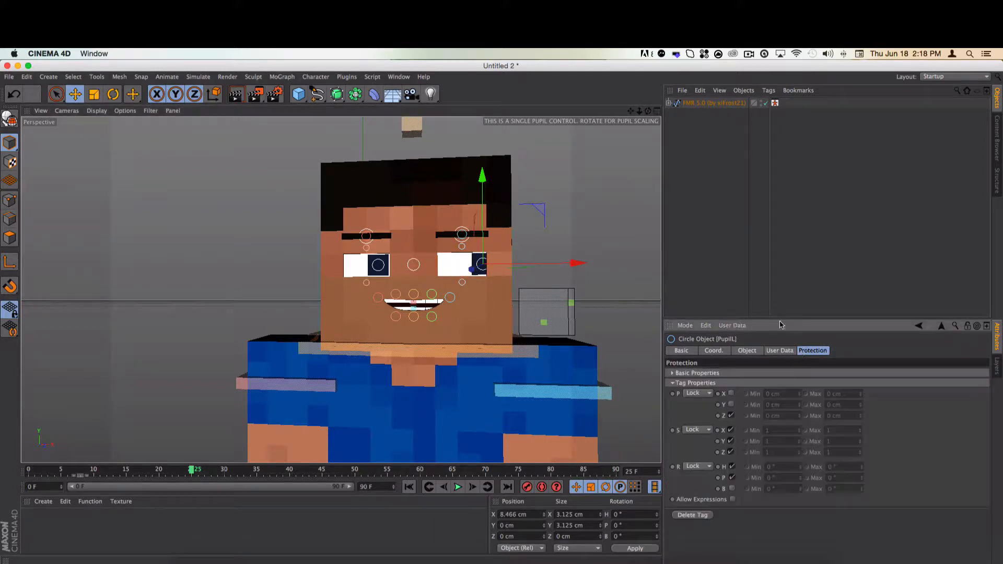
# - Reselect the FMR 5.0 rig and look through its face, body part and armor options
pyautogui.click(690, 104)
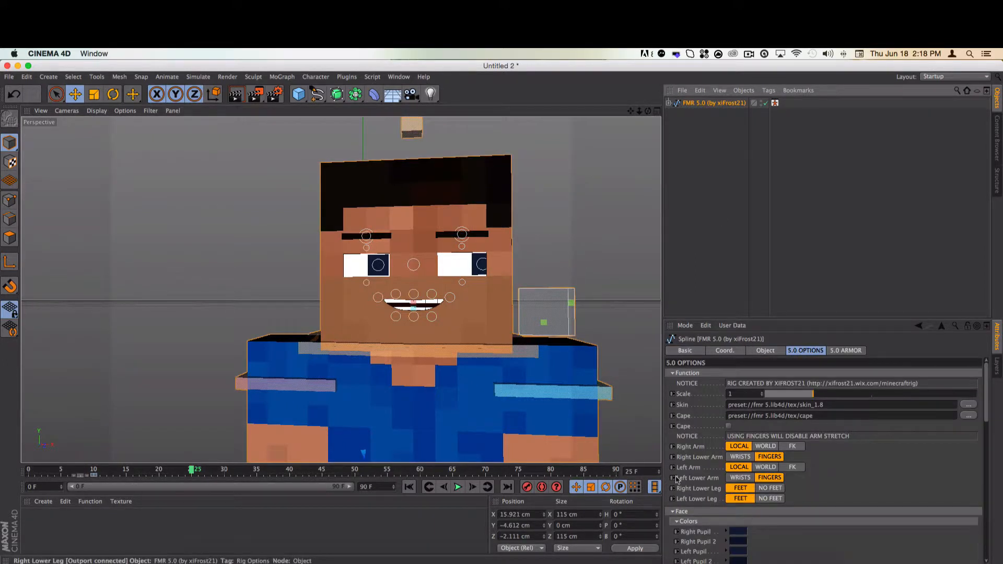
pyautogui.scroll(-2, 696, 523)
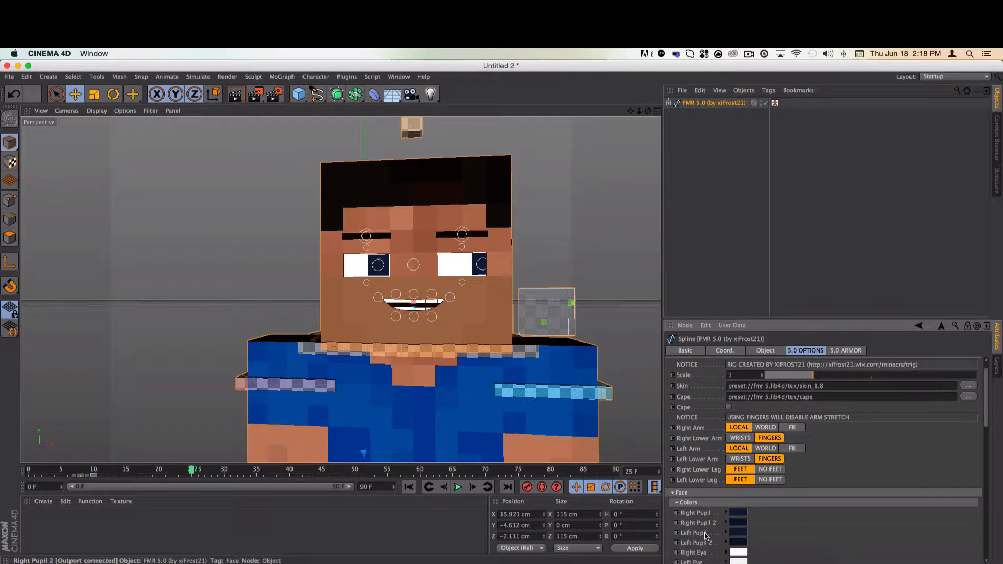
pyautogui.scroll(-12, 692, 512)
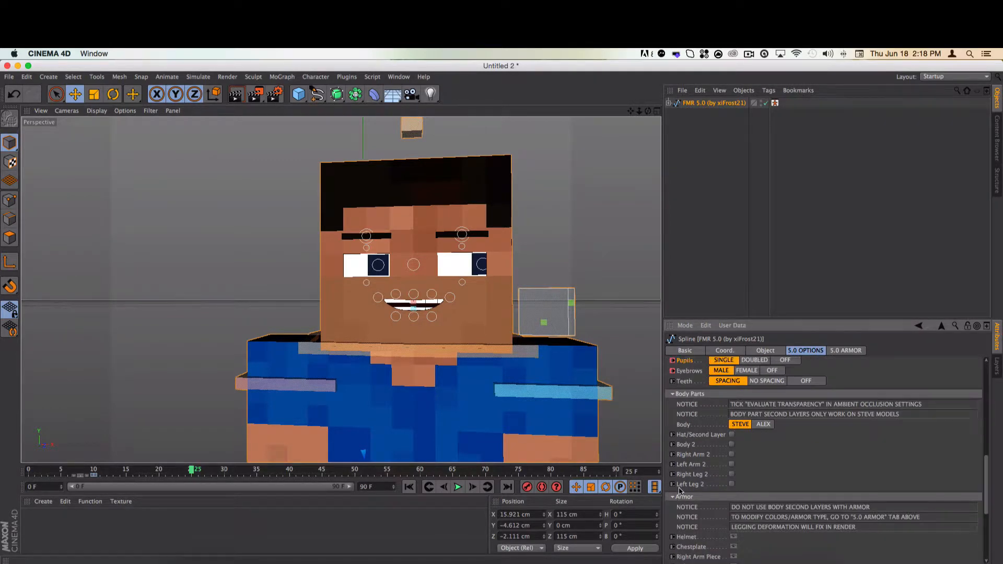
pyautogui.scroll(-1, 680, 491)
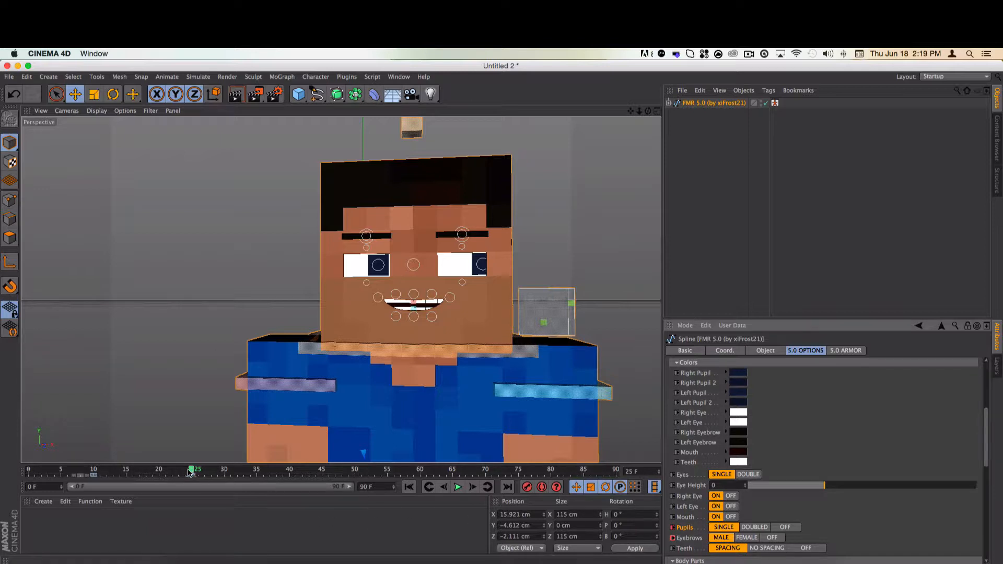
# - Go back to frame 11 and move the left pupil control inward to about 1.6 cm in X
pyautogui.moveTo(189, 471); pyautogui.dragTo(144, 470)
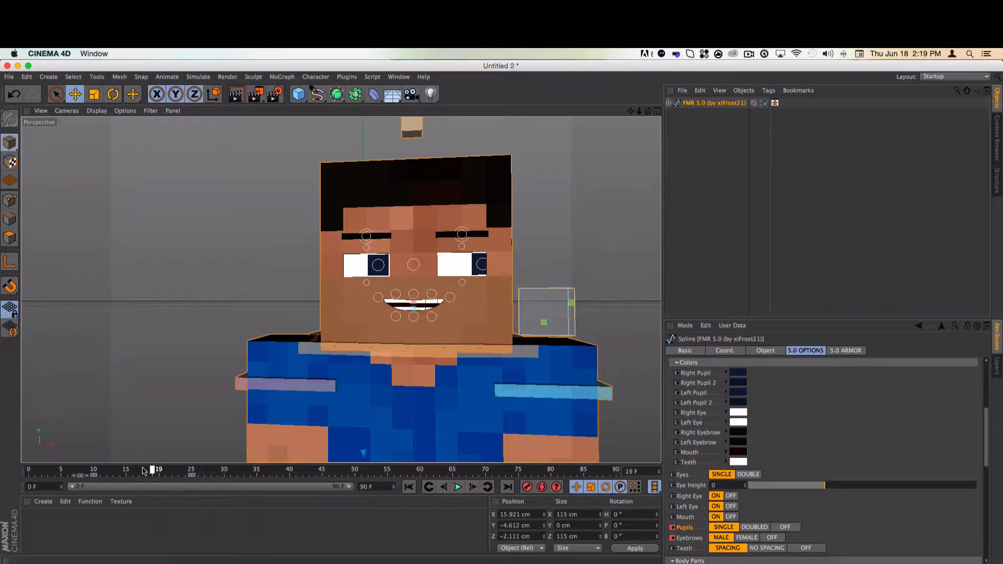
pyautogui.click(94, 476)
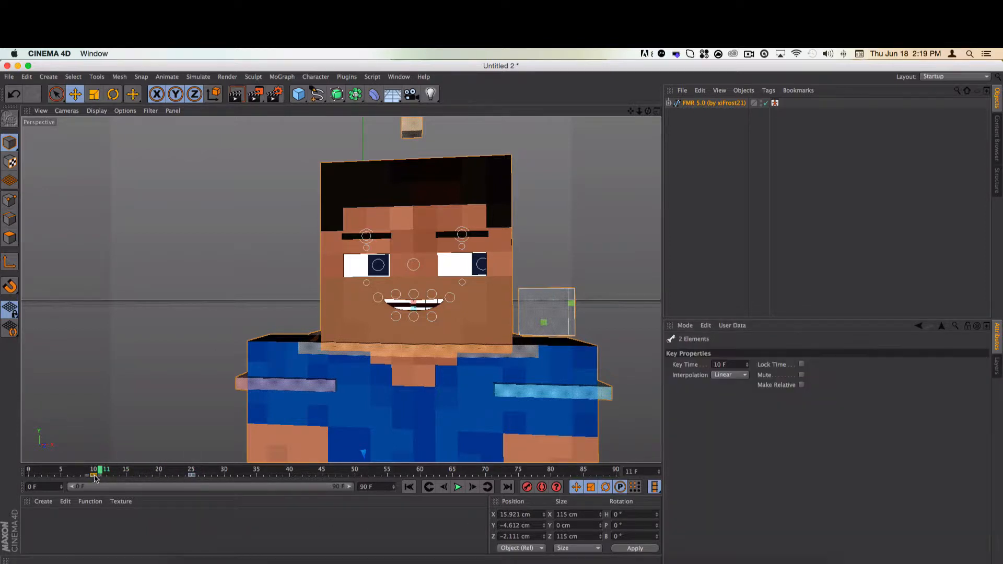
pyautogui.click(477, 271)
pyautogui.moveTo(476, 271); pyautogui.dragTo(453, 269)
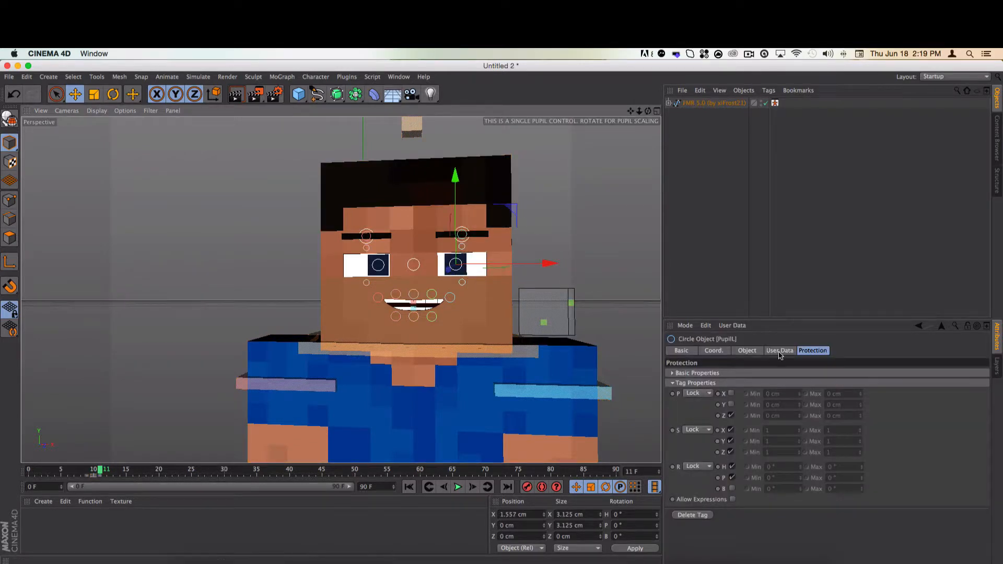
# - Reselect the FMR 5.0 rig and look through its general, face, armor and tool options
pyautogui.click(747, 350)
pyautogui.click(713, 103)
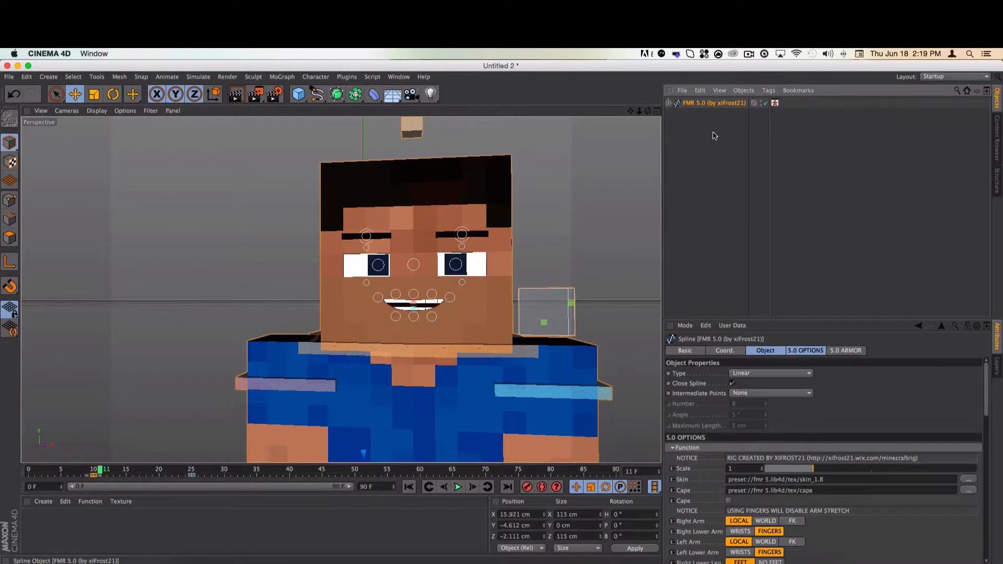
pyautogui.scroll(-5, 823, 510)
pyautogui.scroll(-8, 822, 510)
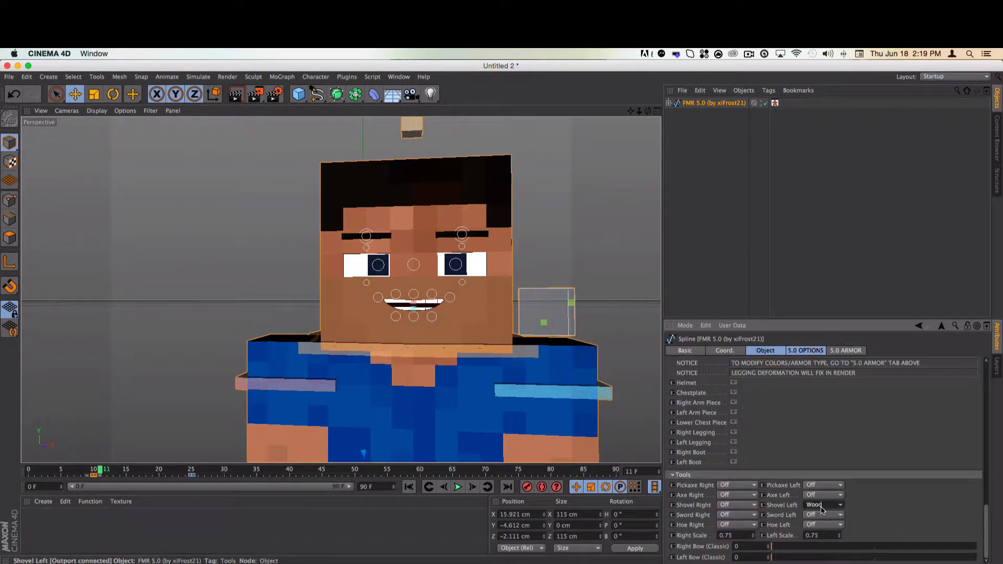
pyautogui.scroll(13, 822, 510)
pyautogui.scroll(-1, 886, 396)
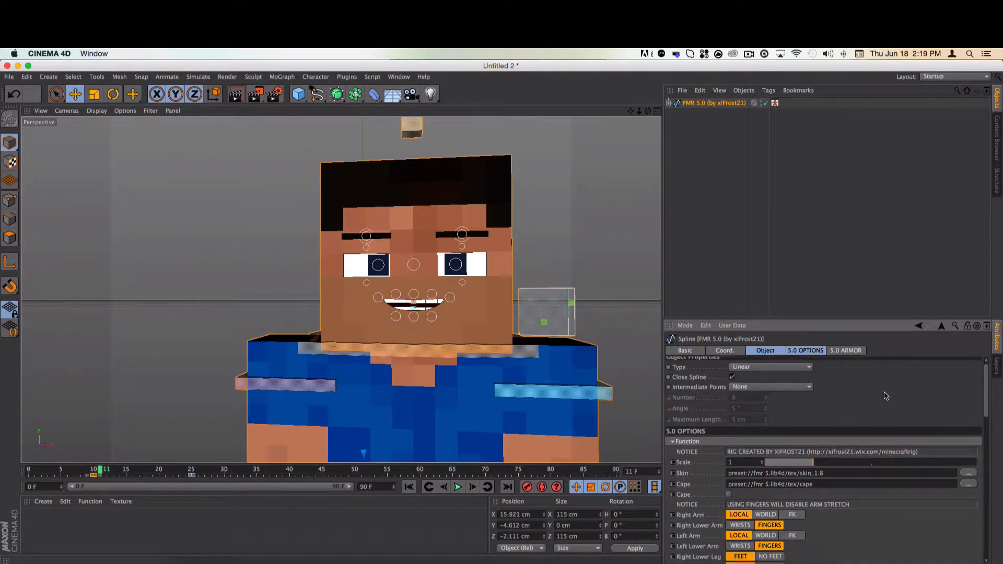
pyautogui.scroll(-5, 885, 395)
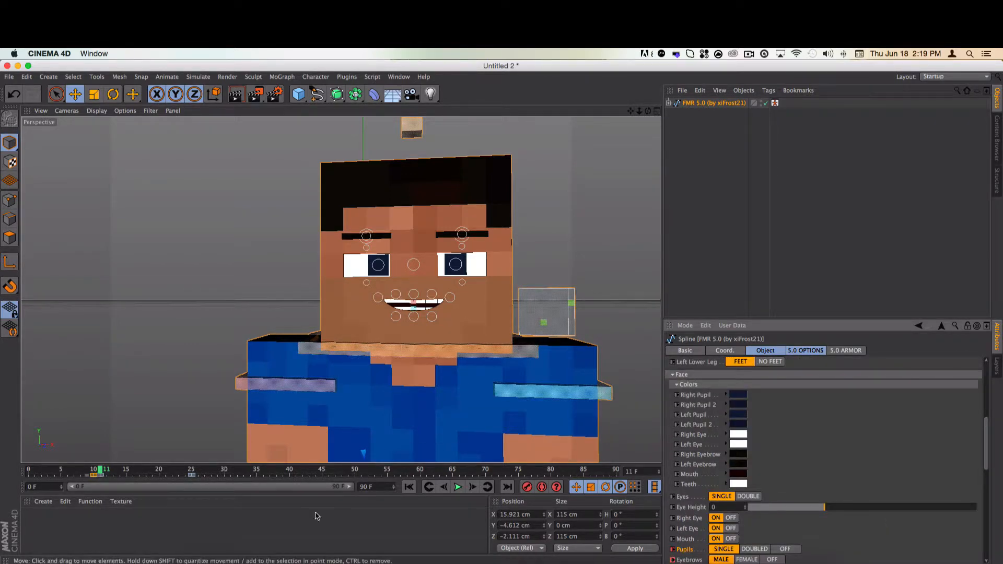
# - Scrub forward to frame 21, then play the animation to check the keyframed face options and stop playback
pyautogui.moveTo(104, 471); pyautogui.dragTo(142, 470)
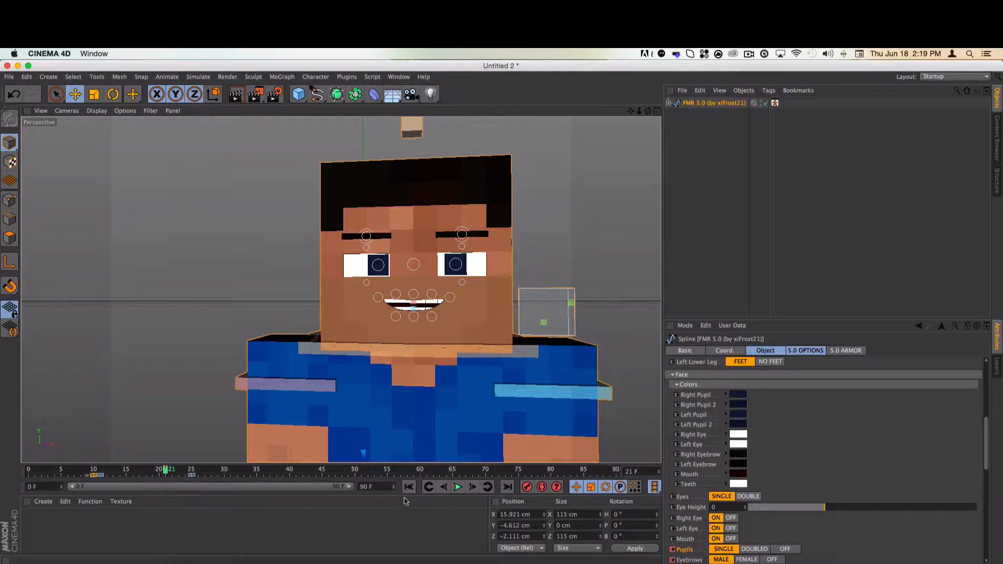
pyautogui.click(456, 487)
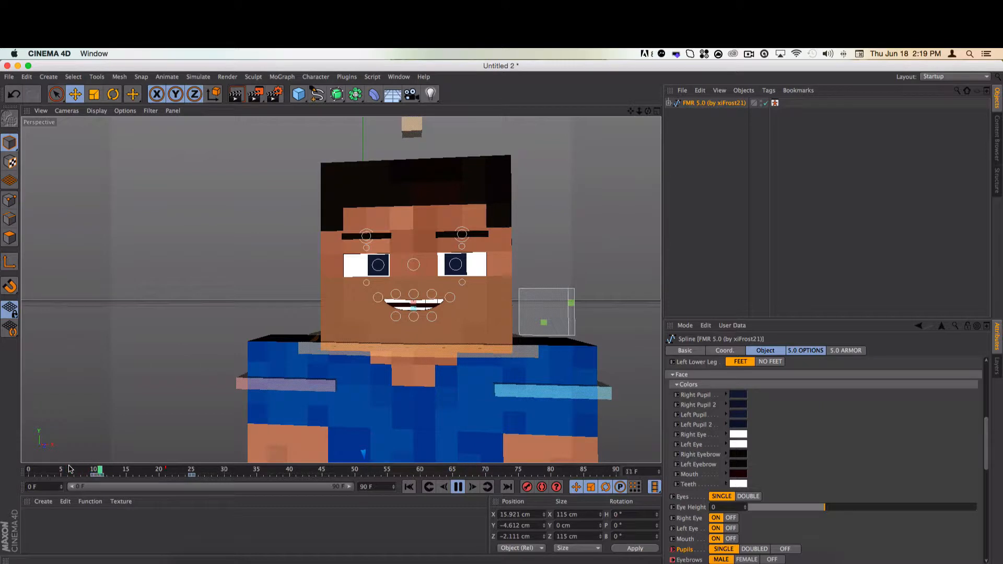
pyautogui.click(458, 487)
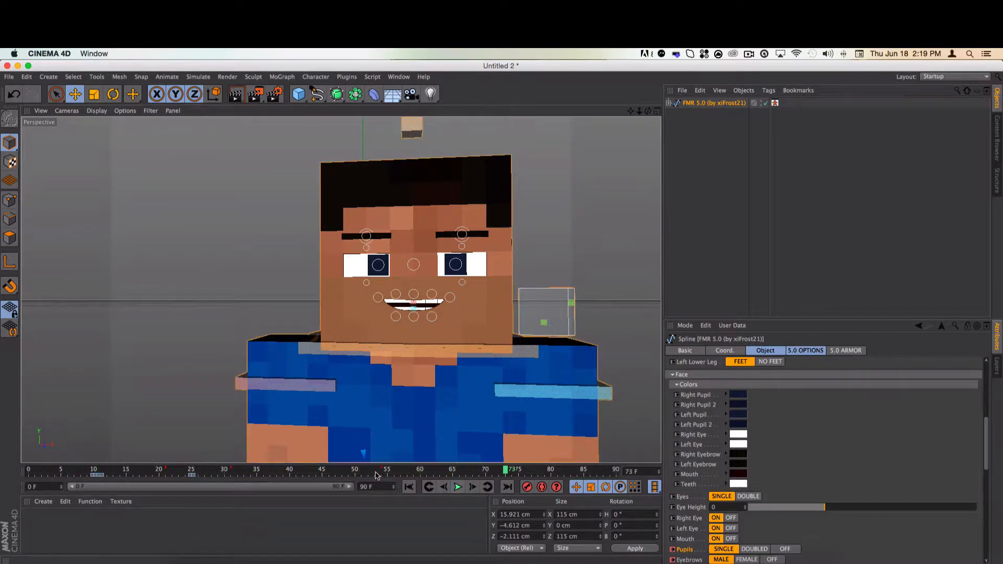
# - Delete the timeline keyframes at frames 25 and 11
pyautogui.click(191, 475)
pyautogui.press('Delete')
pyautogui.click(99, 475)
pyautogui.press('Delete')
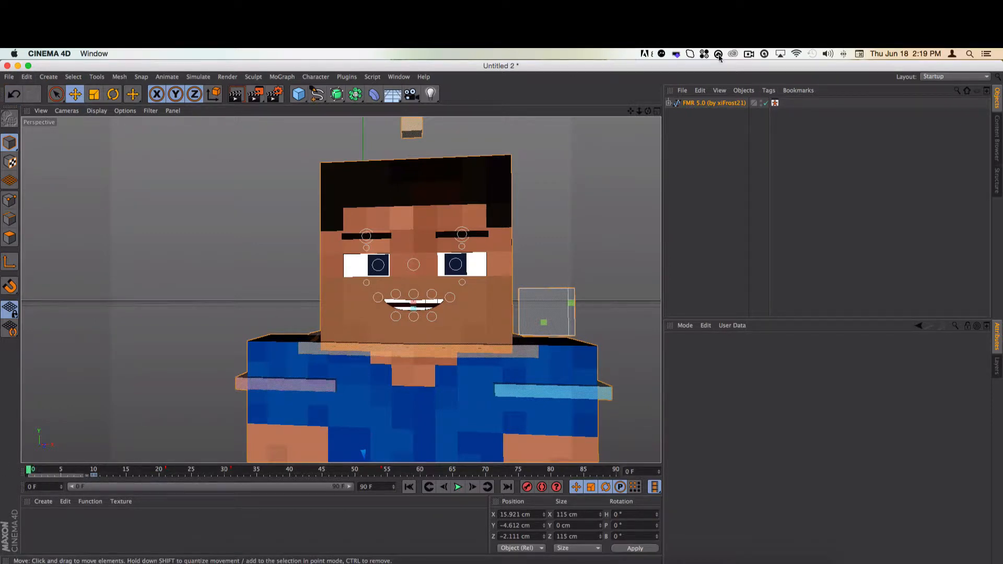
# - Reselect the FMR 5.0 rig and give its right hand a Wood pickaxe, with the character's hands in view
pyautogui.click(714, 103)
pyautogui.moveTo(989, 406); pyautogui.dragTo(956, 549)
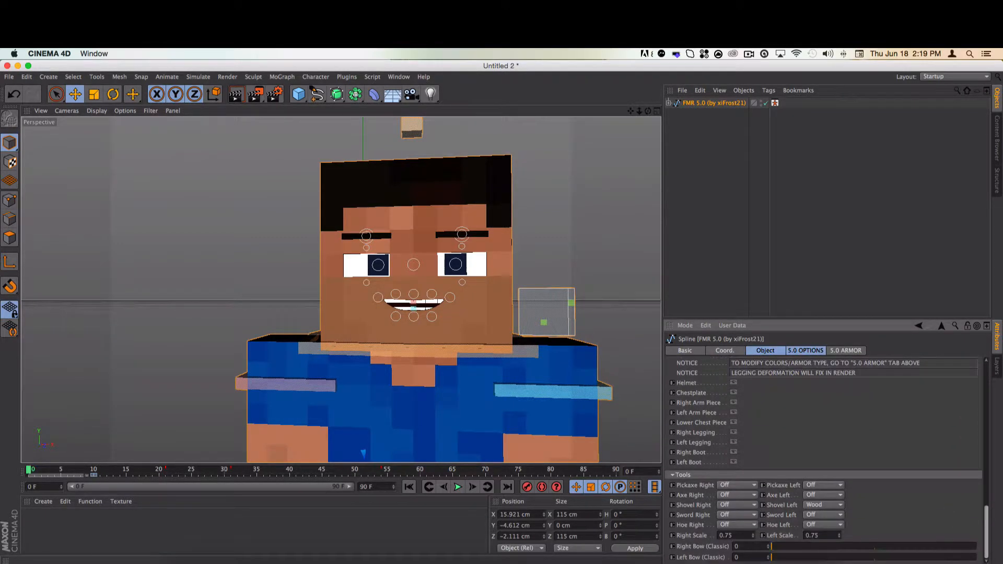
pyautogui.click(745, 485)
pyautogui.click(750, 507)
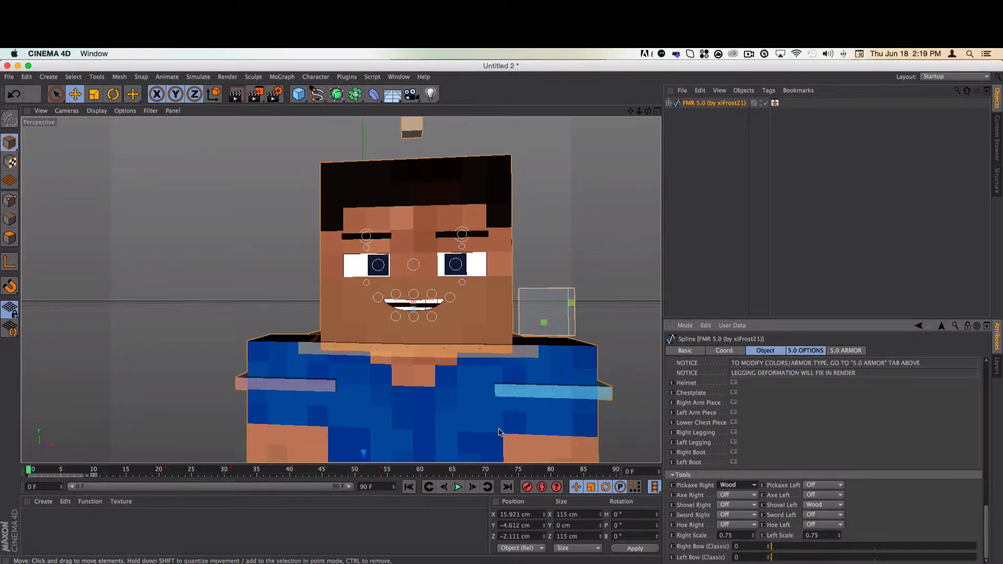
pyautogui.scroll(-5, 481, 412)
pyautogui.keyDown('alt'); pyautogui.moveTo(341, 288); pyautogui.dragTo(341, 290); pyautogui.keyUp('alt')
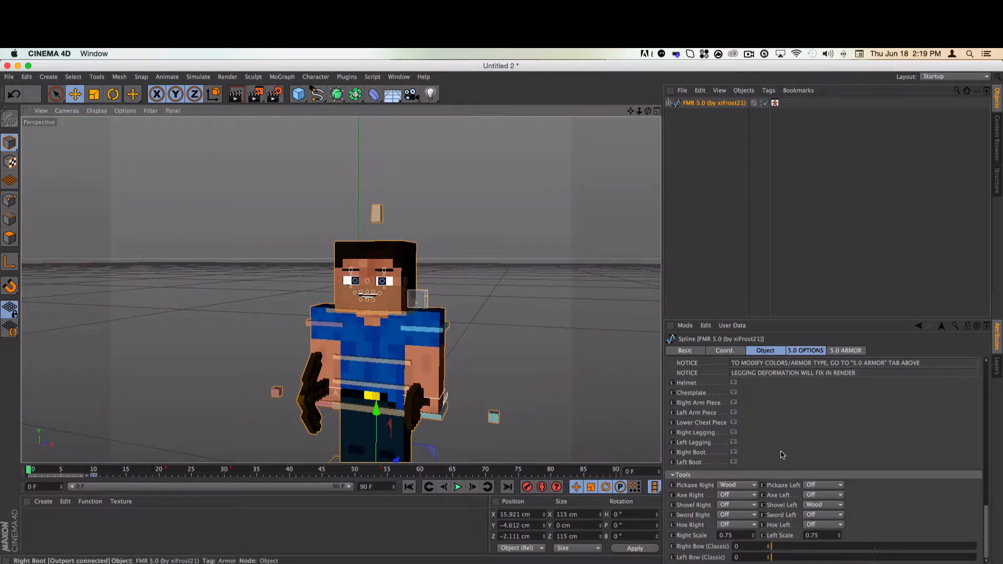
pyautogui.click(984, 374)
pyautogui.click(984, 374)
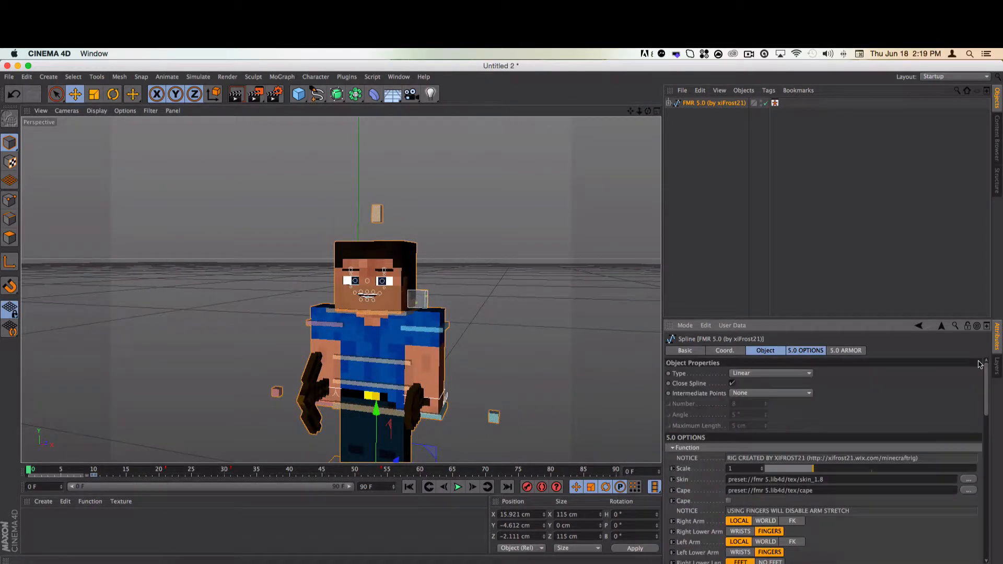
pyautogui.click(998, 369)
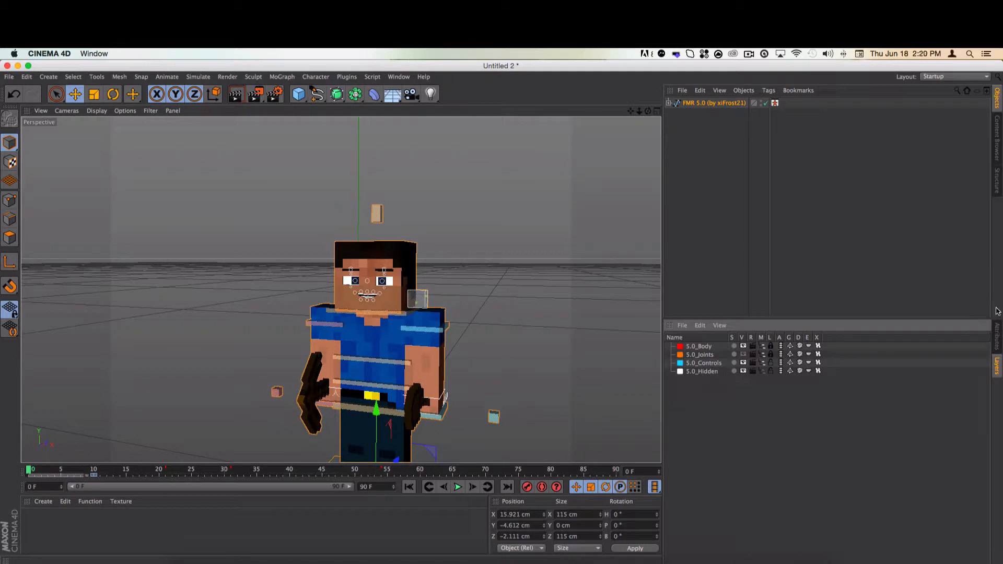
pyautogui.click(997, 335)
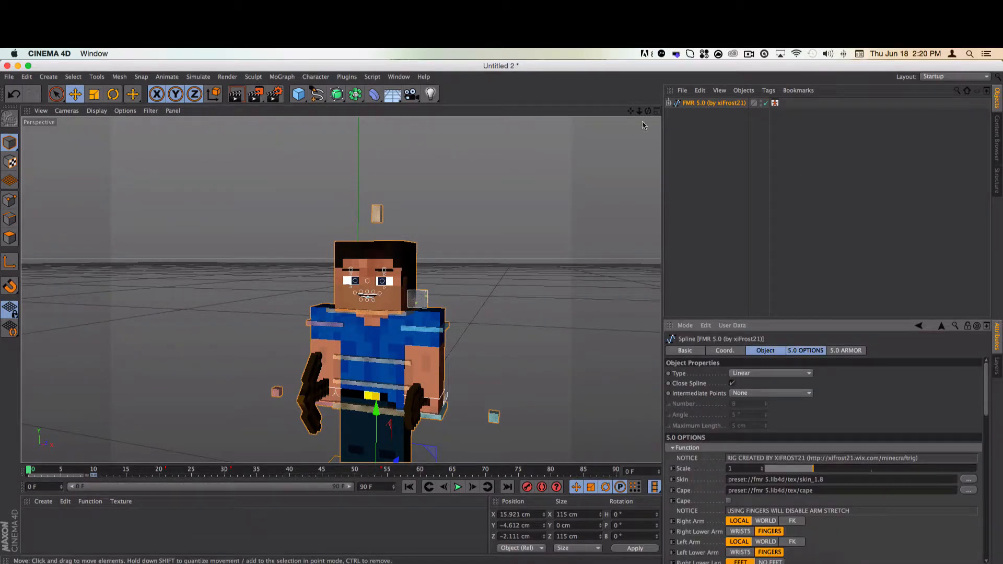
# - Delete the existing FMR 5.0 character rig from the scene
pyautogui.click(719, 91)
pyautogui.click(694, 103)
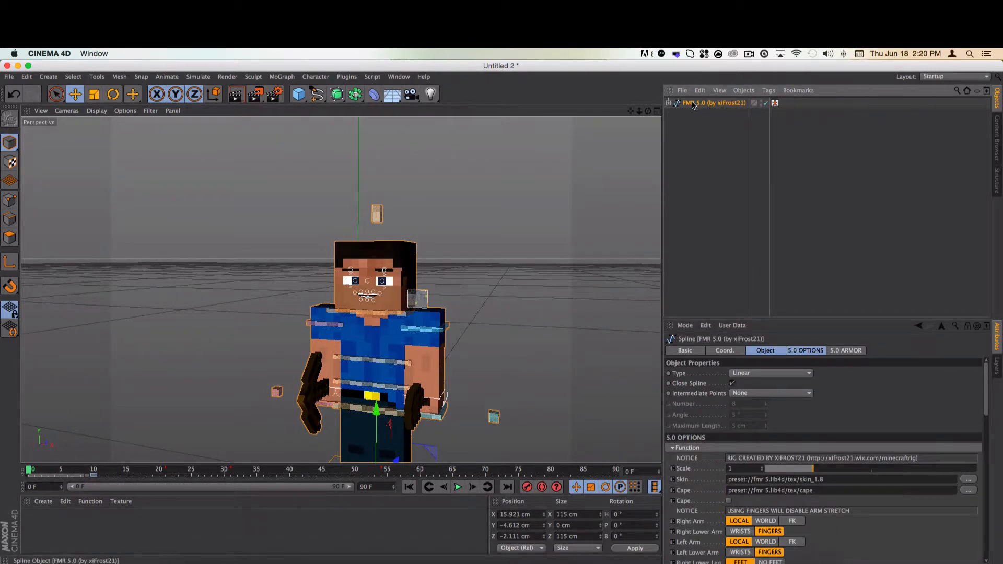
pyautogui.press('Delete')
# - Open the render settings and load the saved HD, BETTER VERSION.1 preset
pyautogui.click(271, 95)
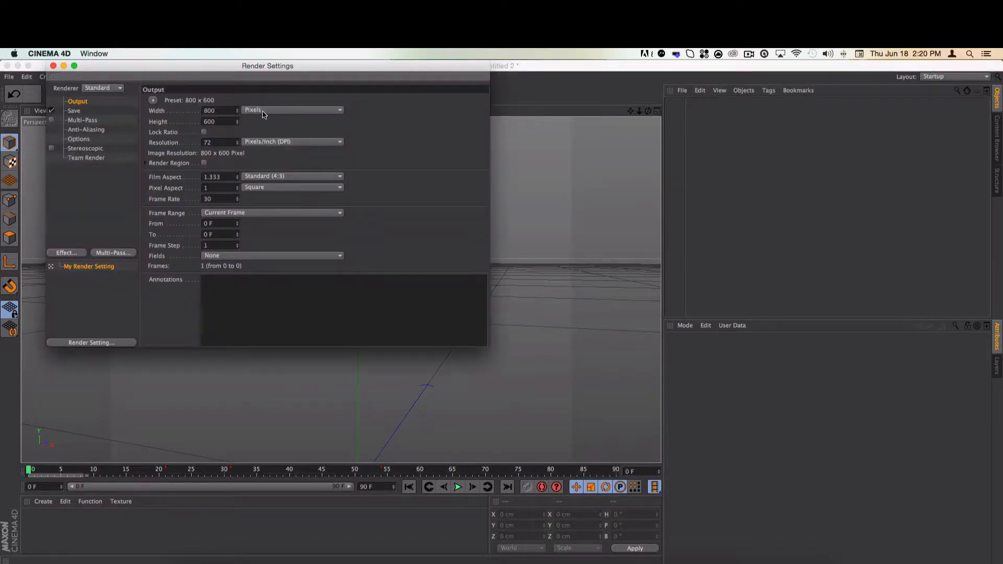
pyautogui.click(104, 342)
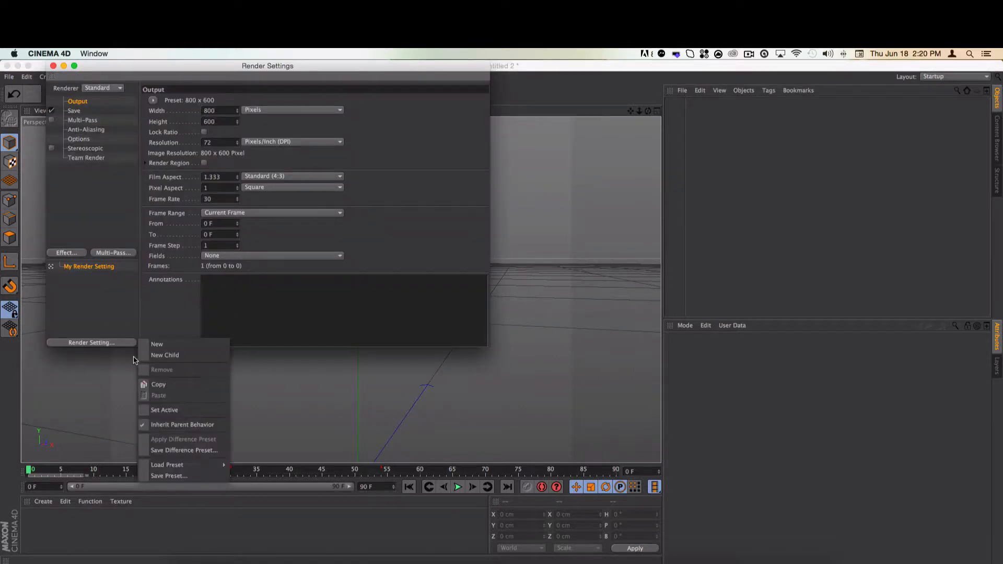
pyautogui.moveTo(180, 464)
pyautogui.click(251, 476)
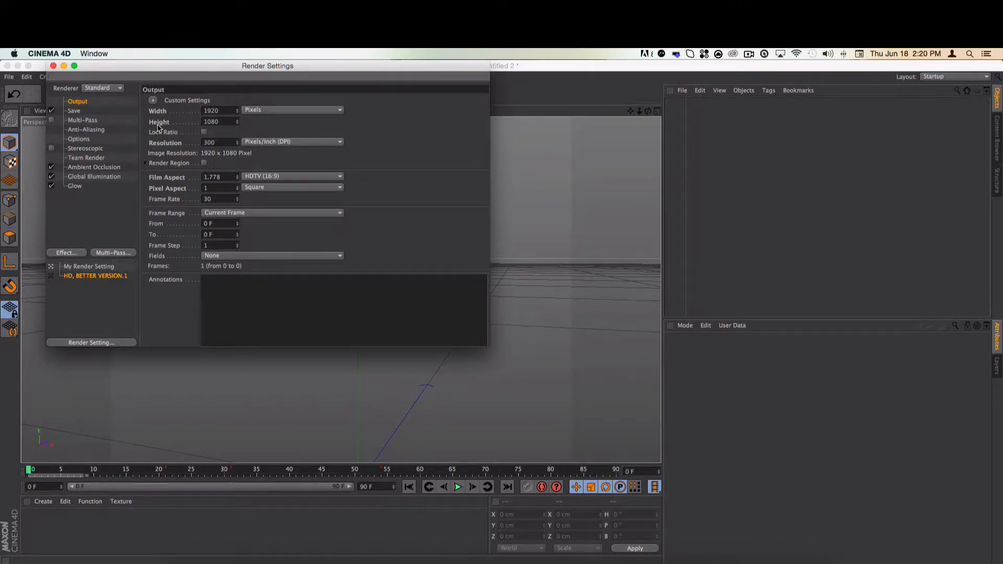
# - Set the render's saved image format to PNG and enable its alpha channel
pyautogui.click(74, 111)
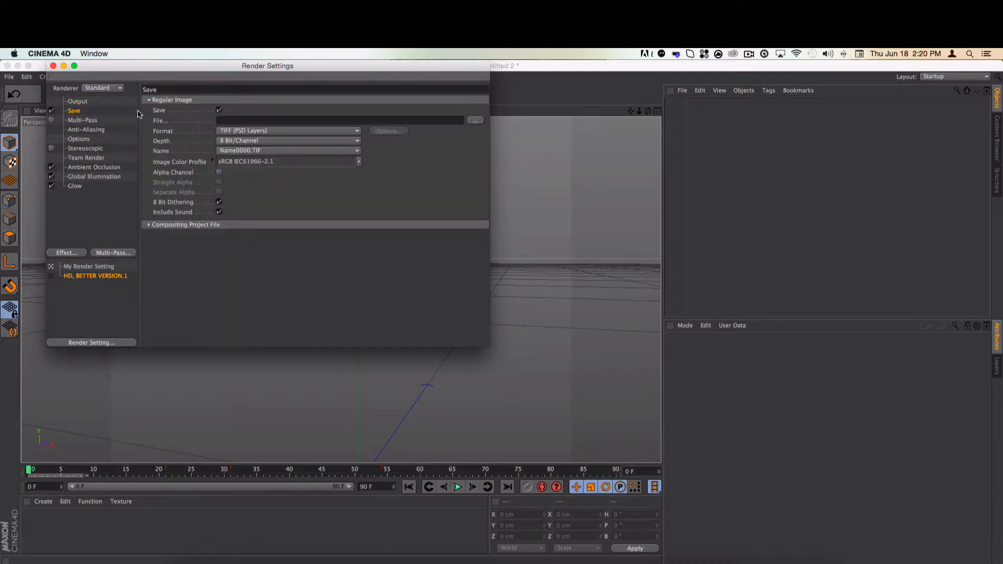
pyautogui.click(234, 129)
pyautogui.click(255, 234)
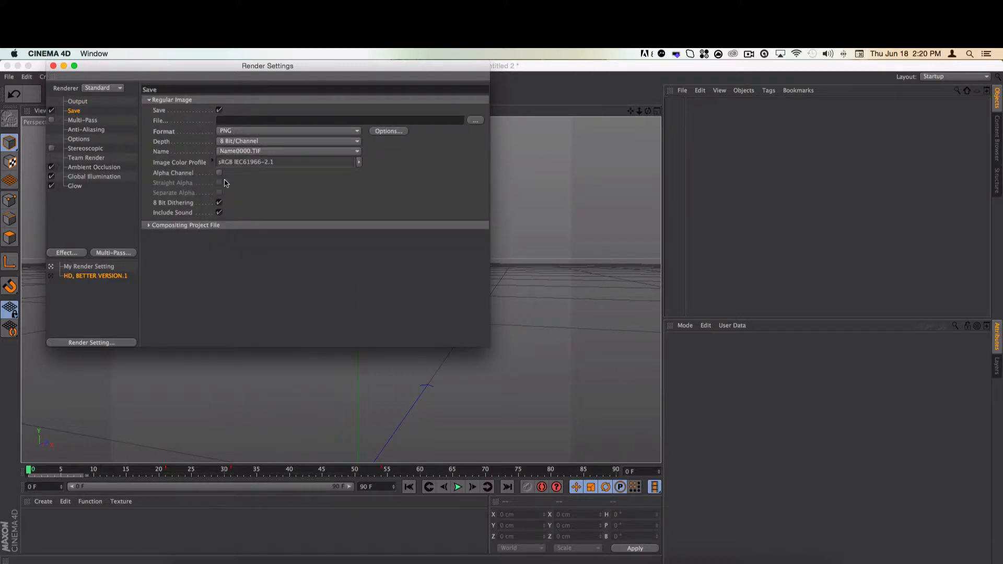
pyautogui.click(219, 172)
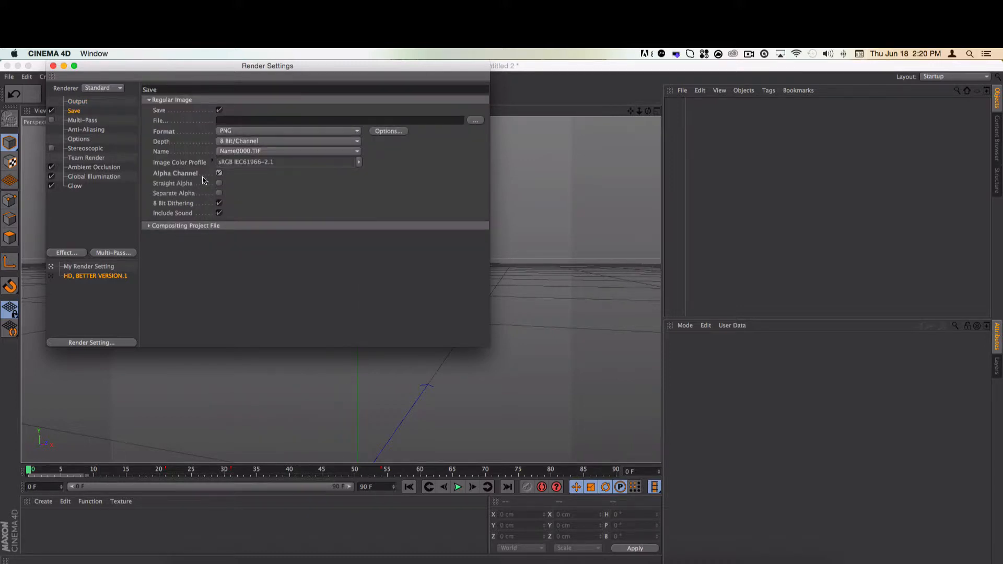
# - Add a Global Illumination pass to the multi-pass output of the render settings
pyautogui.click(95, 121)
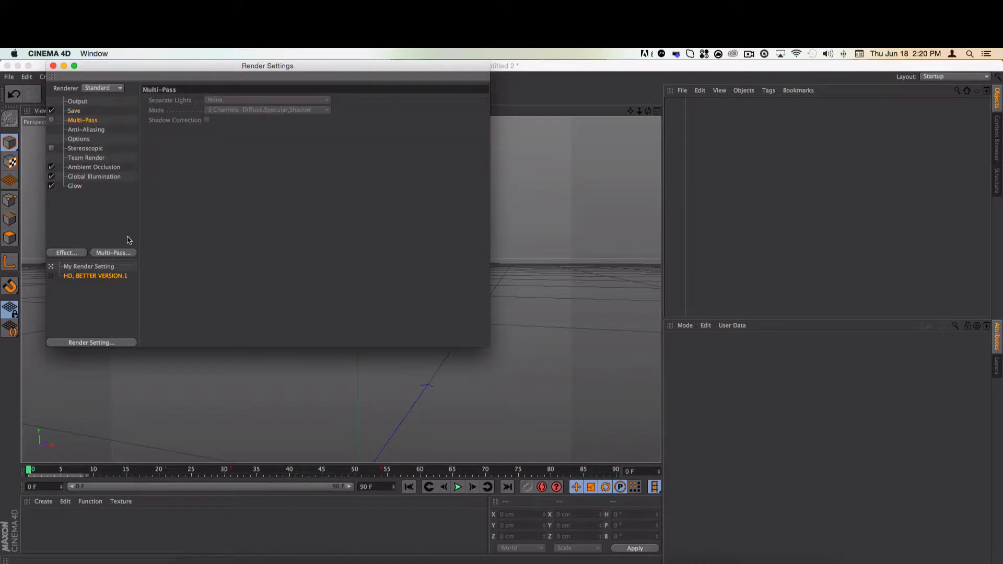
pyautogui.click(100, 255)
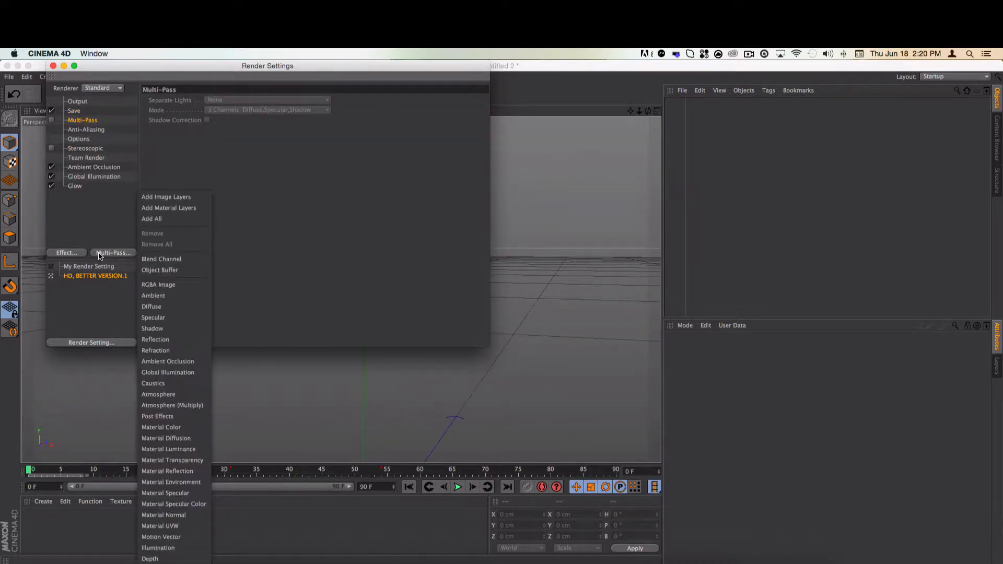
pyautogui.click(191, 374)
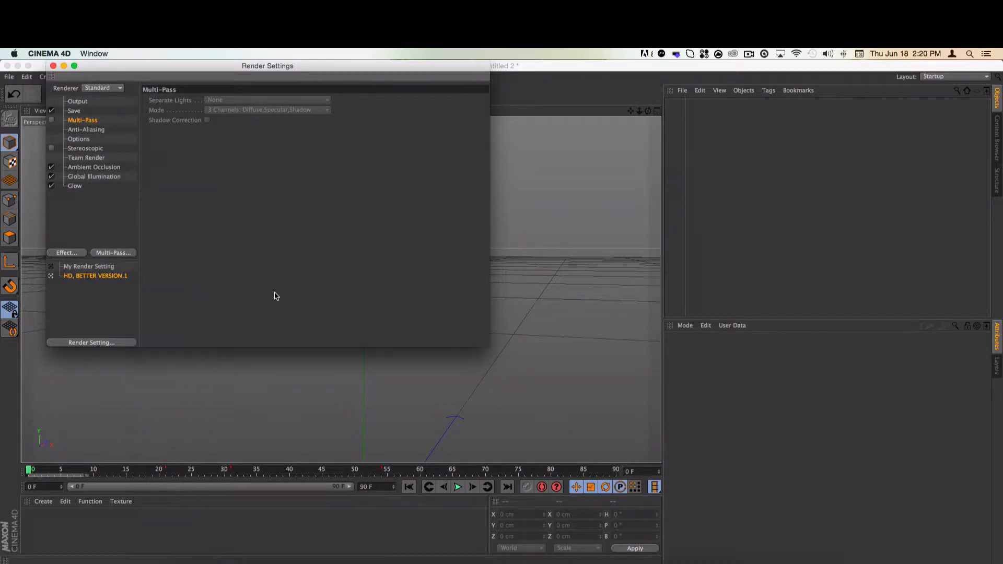
pyautogui.click(111, 253)
pyautogui.click(177, 372)
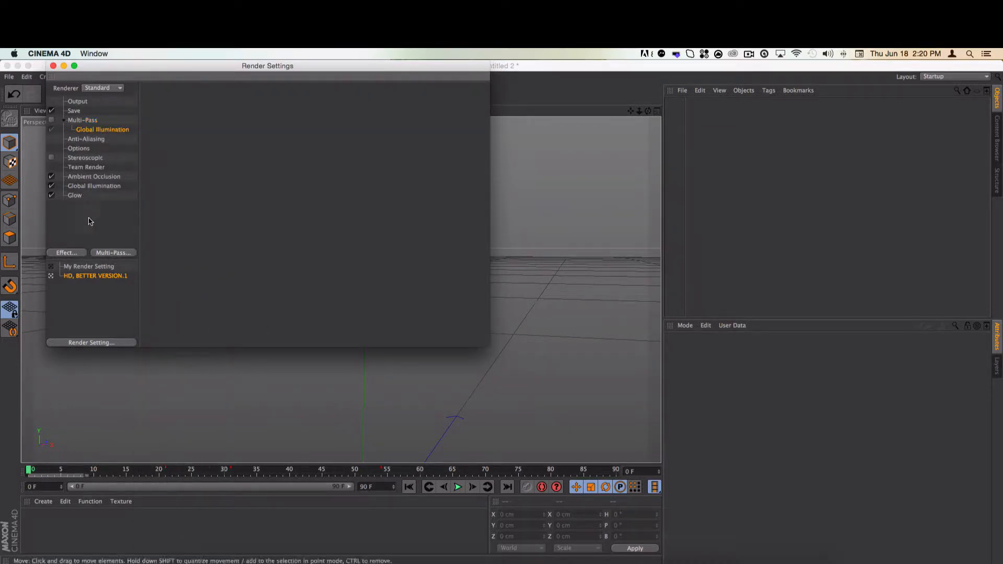
# - Review the Anti-Aliasing, Ambient Occlusion, Global Illumination and Glow options of the render preset
pyautogui.click(87, 139)
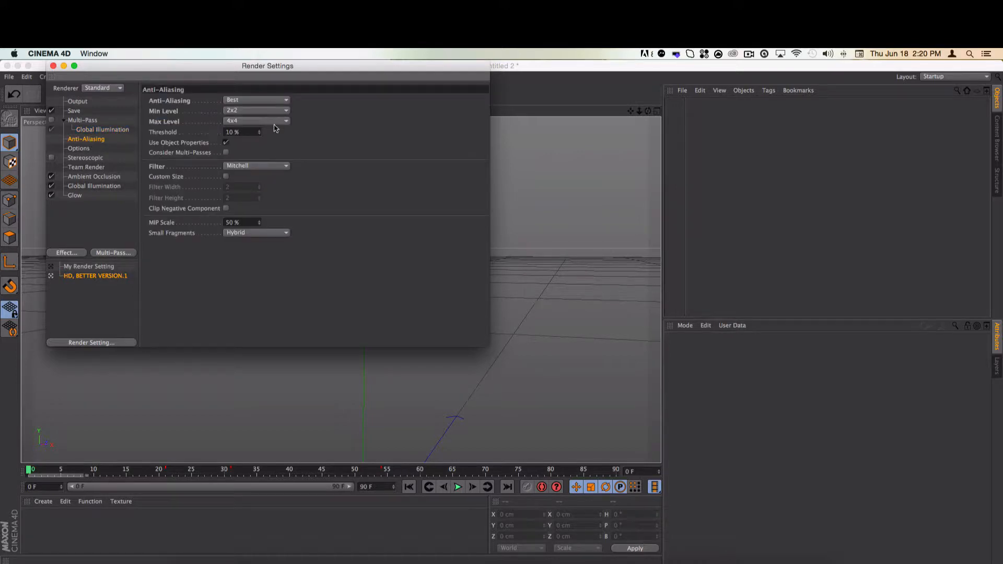
pyautogui.click(267, 115)
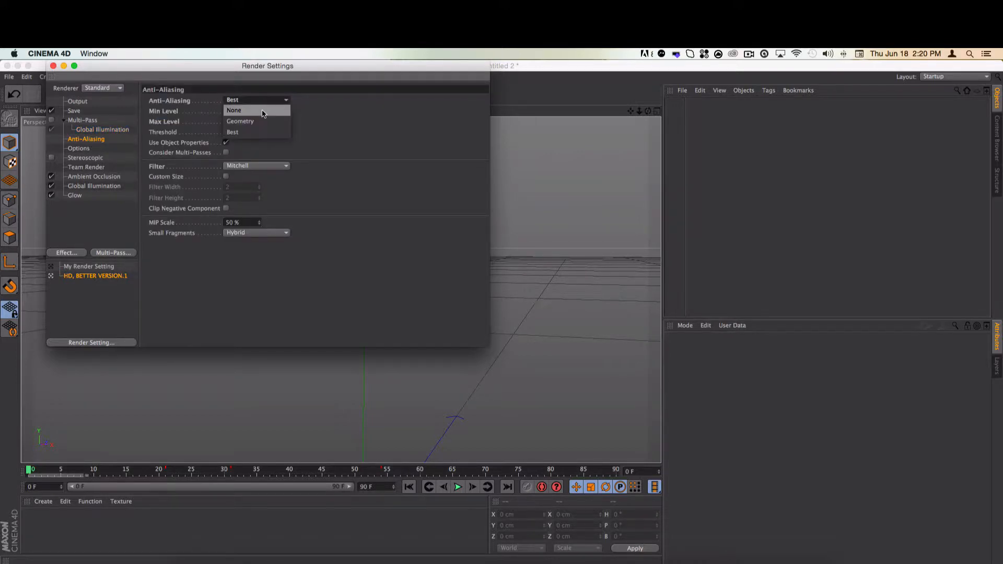
pyautogui.click(339, 118)
pyautogui.click(247, 114)
pyautogui.click(340, 123)
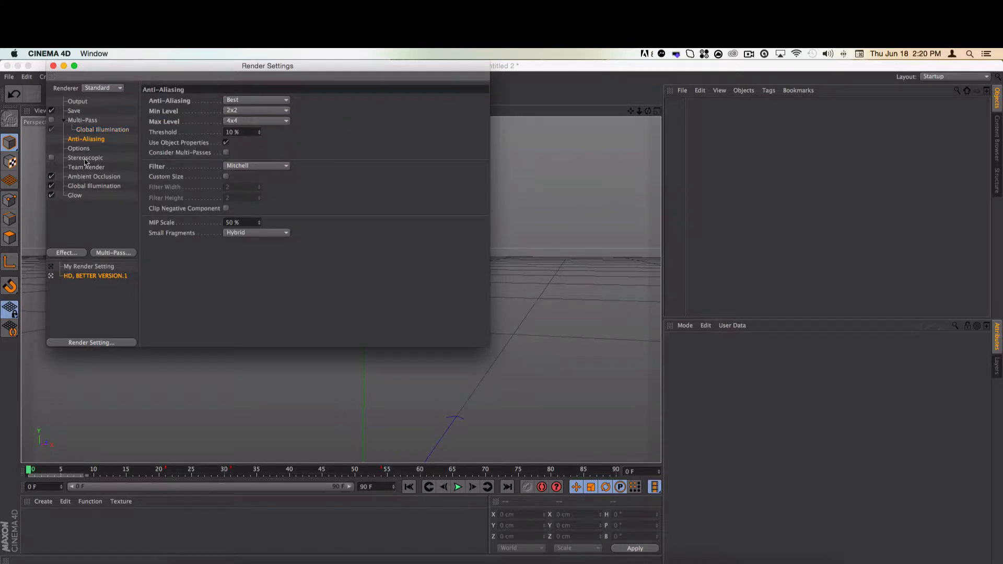
pyautogui.click(97, 178)
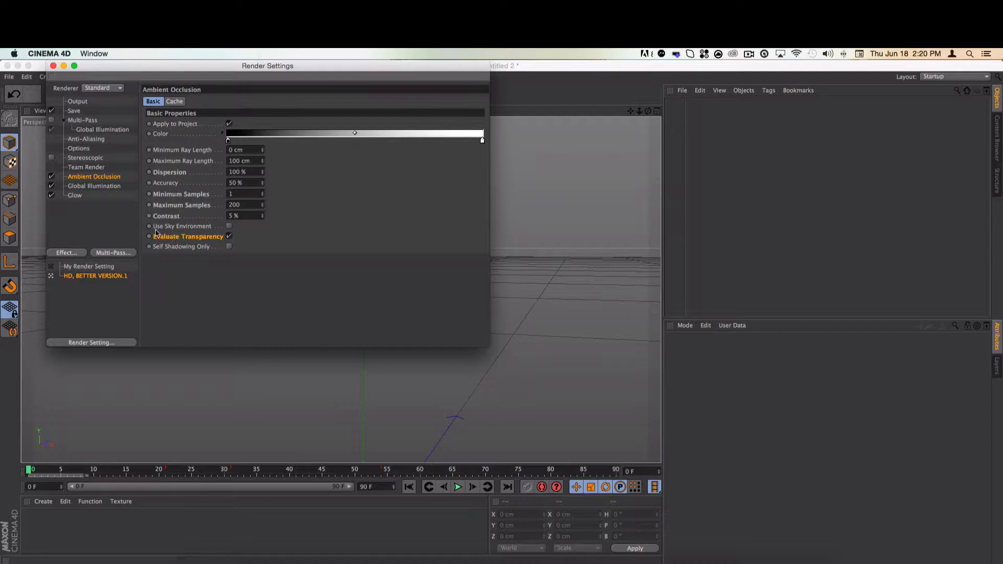
pyautogui.click(97, 187)
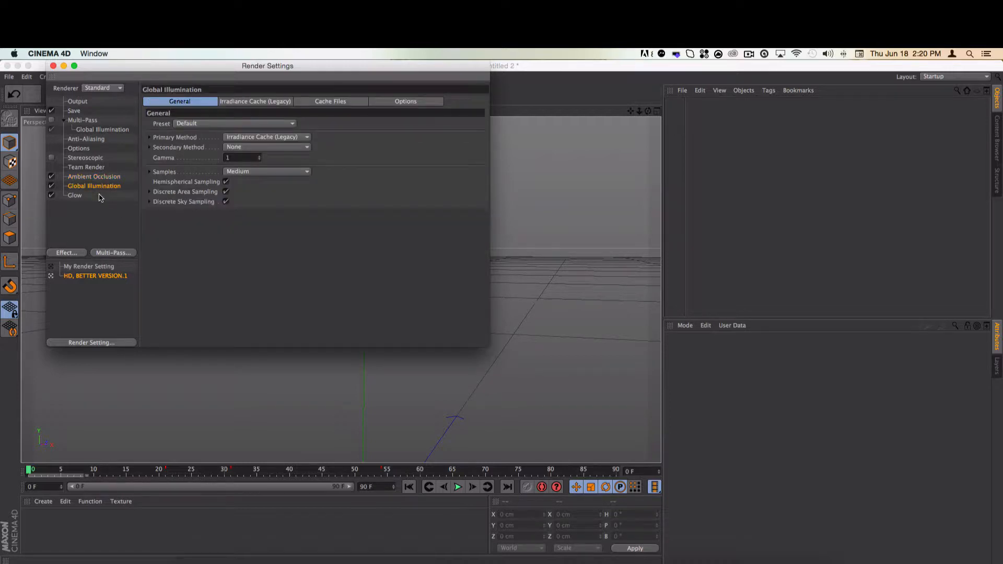
pyautogui.click(101, 197)
# - Remove the Global Illumination pass from Multi-Pass and close the render settings
pyautogui.click(91, 130)
pyautogui.press('Delete')
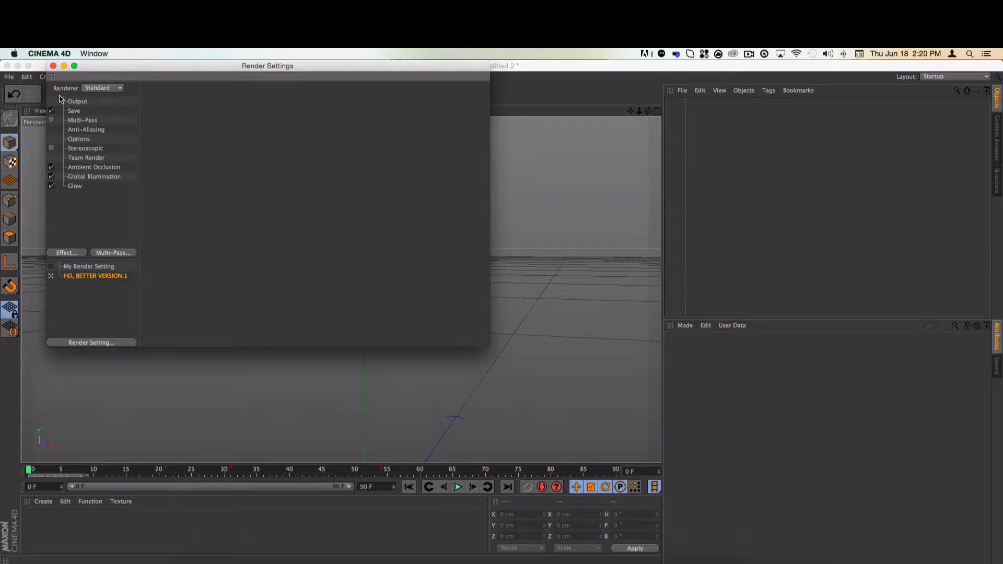
pyautogui.click(53, 67)
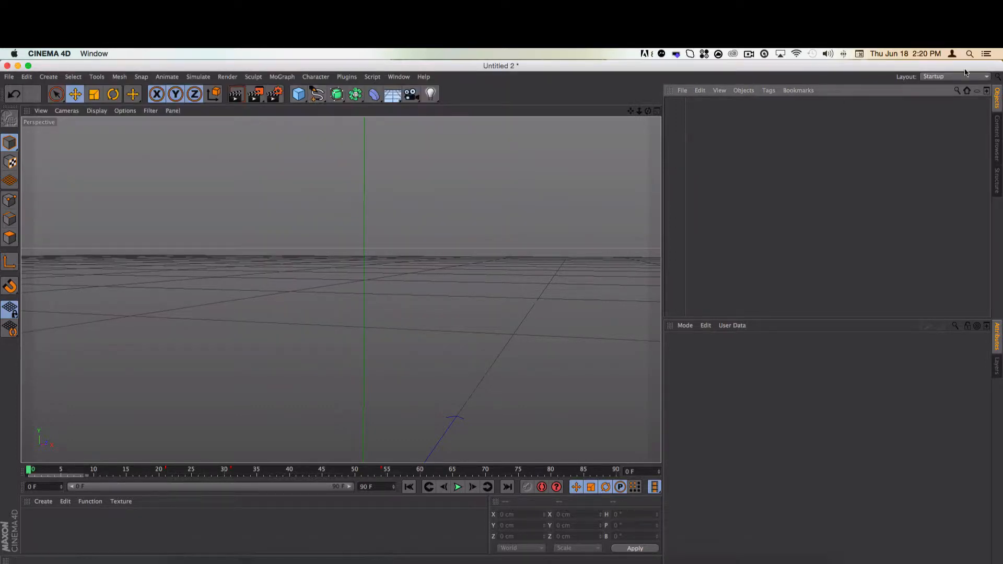
# - Search the computer for "fmr", open the FMR 5.0 folder and open its fmr 5.lib4d library in Cinema 4D
pyautogui.click(970, 53)
pyautogui.write('fmr')
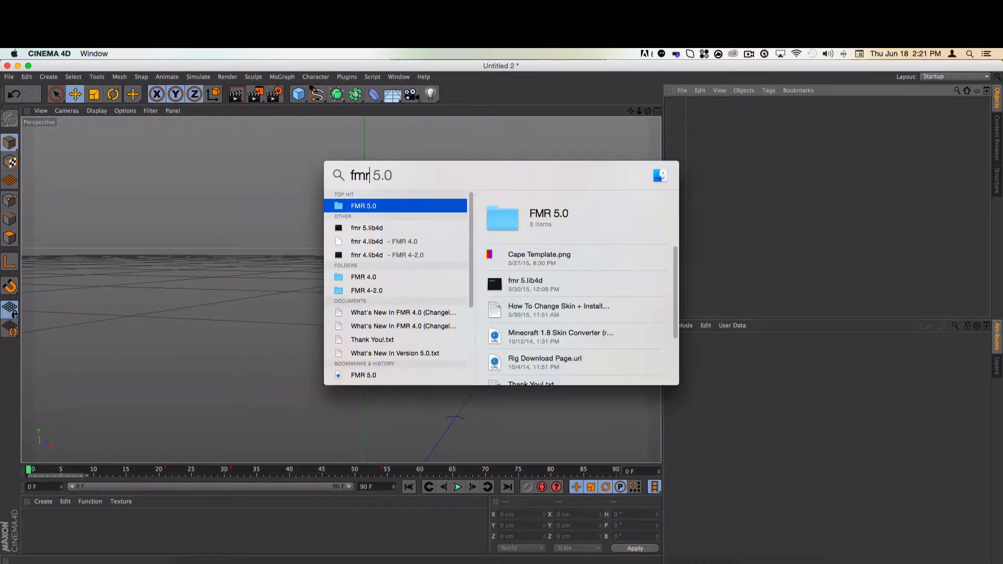
pyautogui.press('Return')
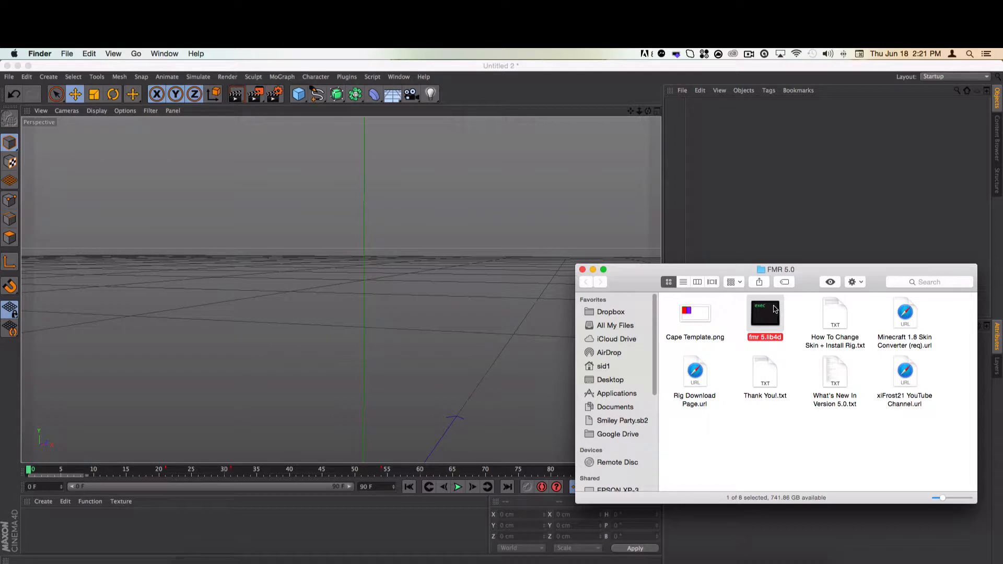
pyautogui.doubleClick(760, 316)
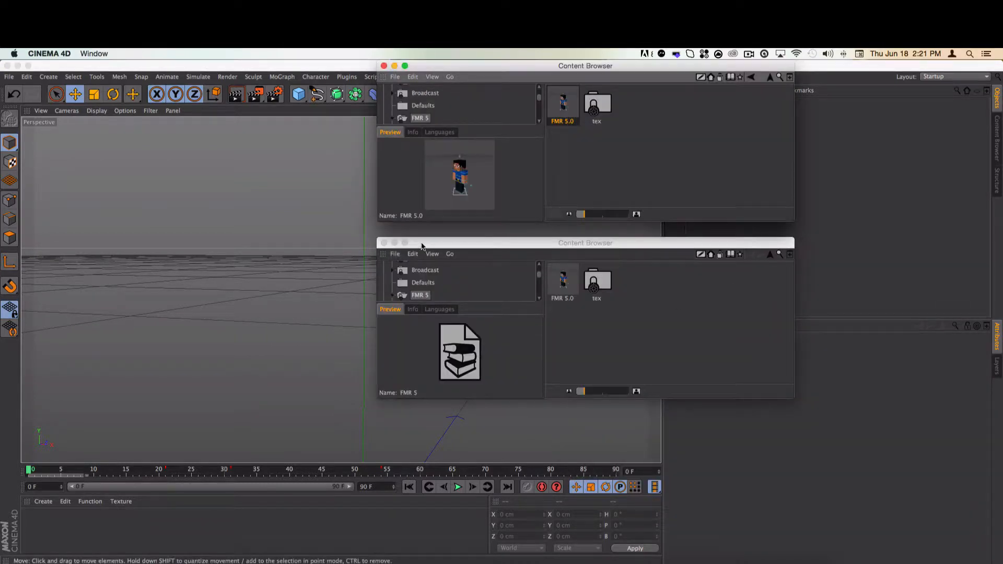
# - Load the FMR 5.0 rig from the library into the scene and close both Content Browser windows
pyautogui.click(383, 242)
pyautogui.doubleClick(555, 120)
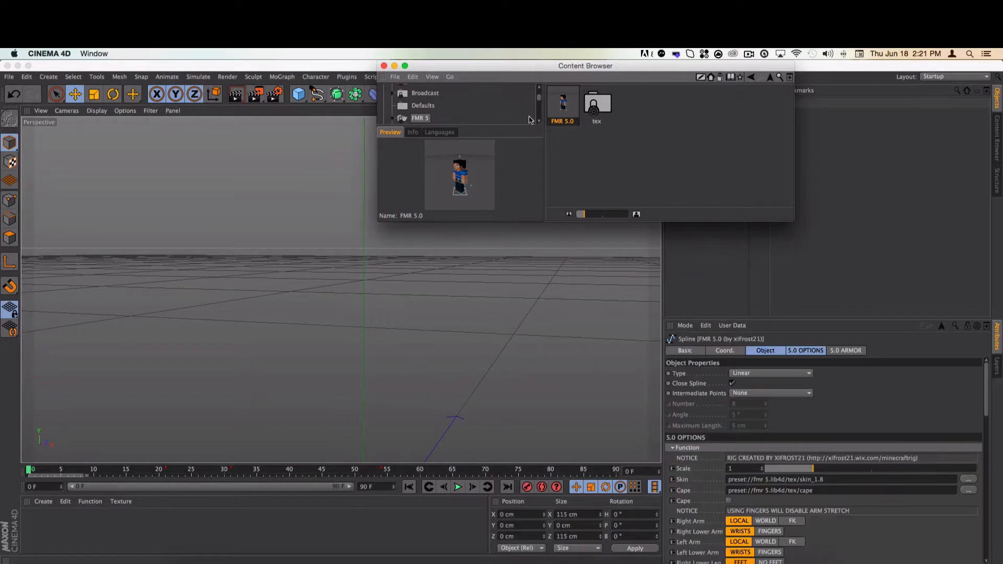
pyautogui.click(383, 67)
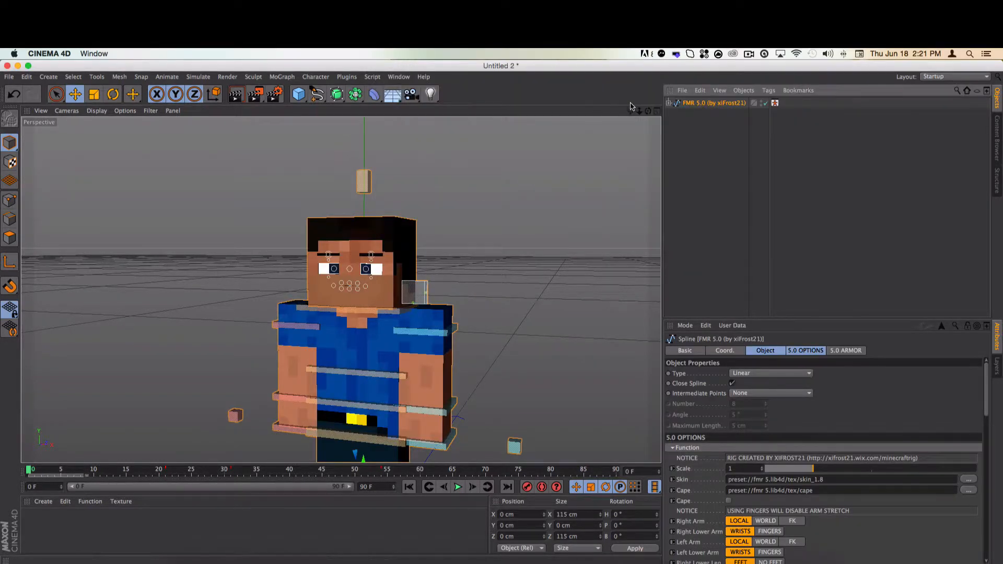
# - Apply download.png from the Skins folder on the Desktop as the rig's skin
pyautogui.moveTo(648, 111); pyautogui.dragTo(668, 107)
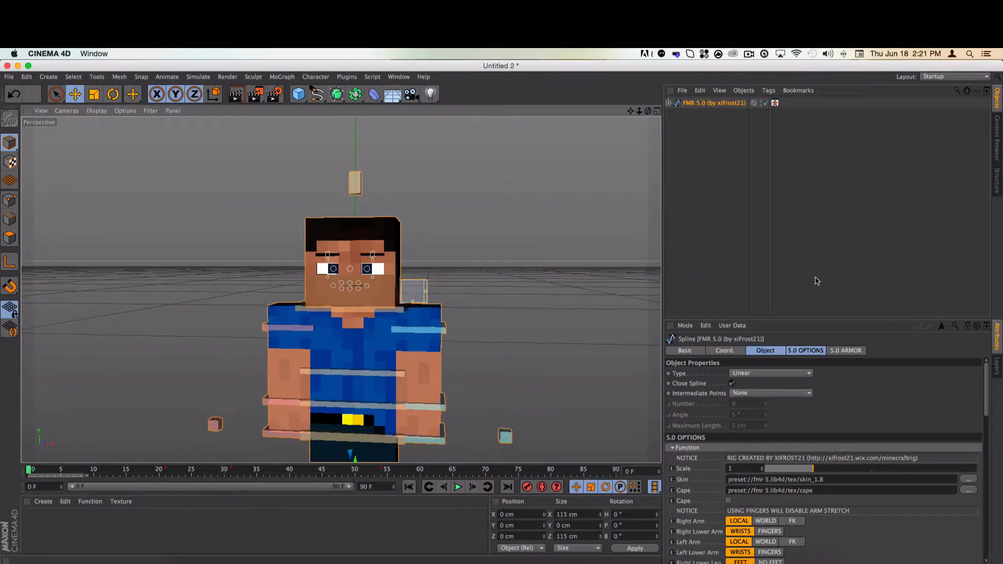
pyautogui.click(969, 479)
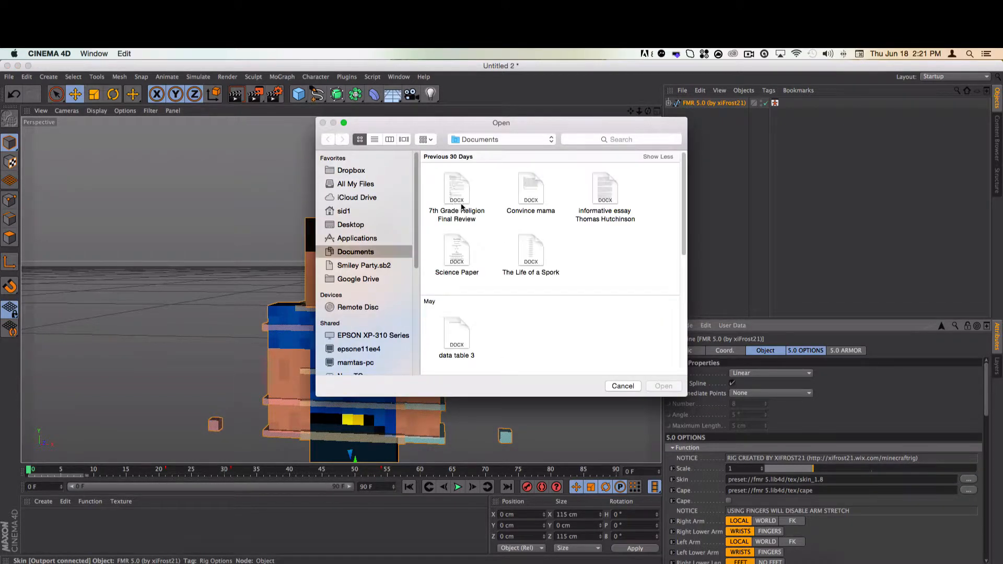
pyautogui.click(371, 226)
pyautogui.scroll(-5, 485, 264)
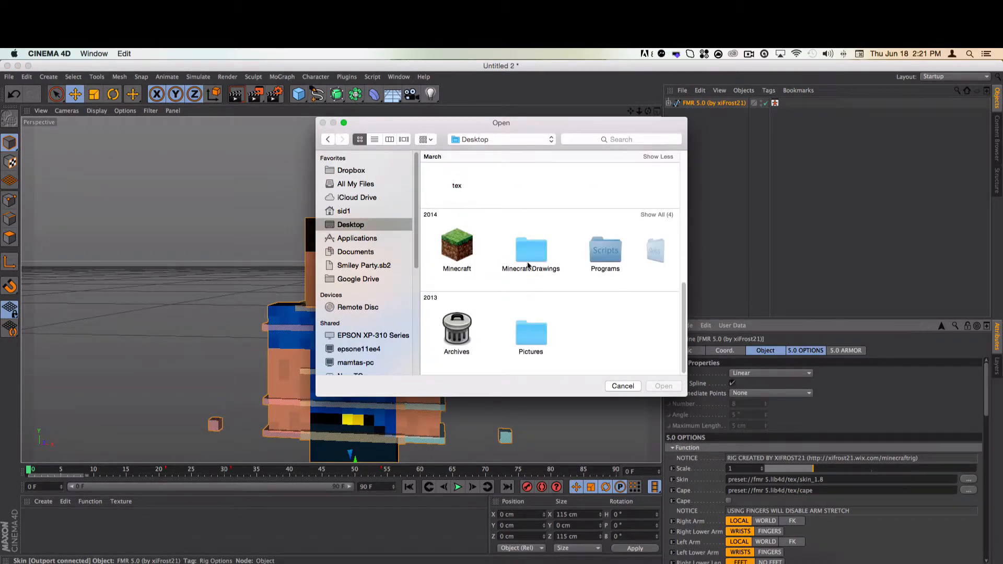
pyautogui.doubleClick(641, 249)
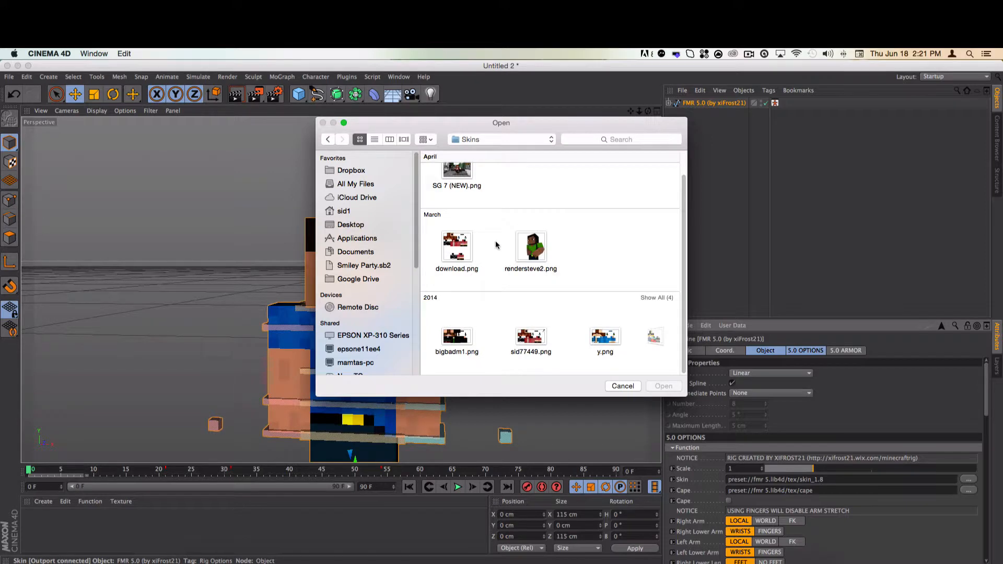
pyautogui.click(470, 241)
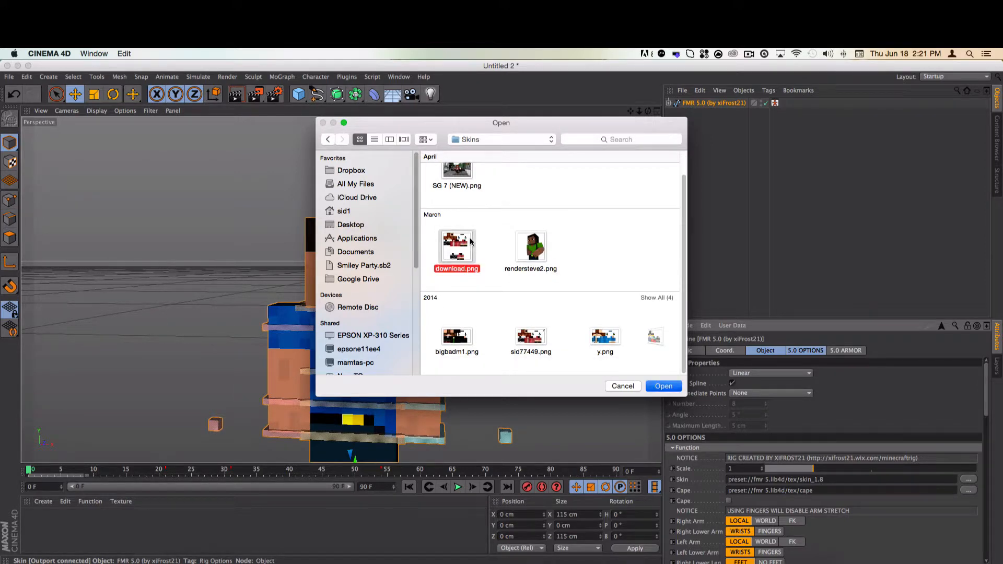
pyautogui.doubleClick(470, 241)
# - Show the face settings in the rig's 5.0 Options with the head framed close up
pyautogui.scroll(3, 319, 291)
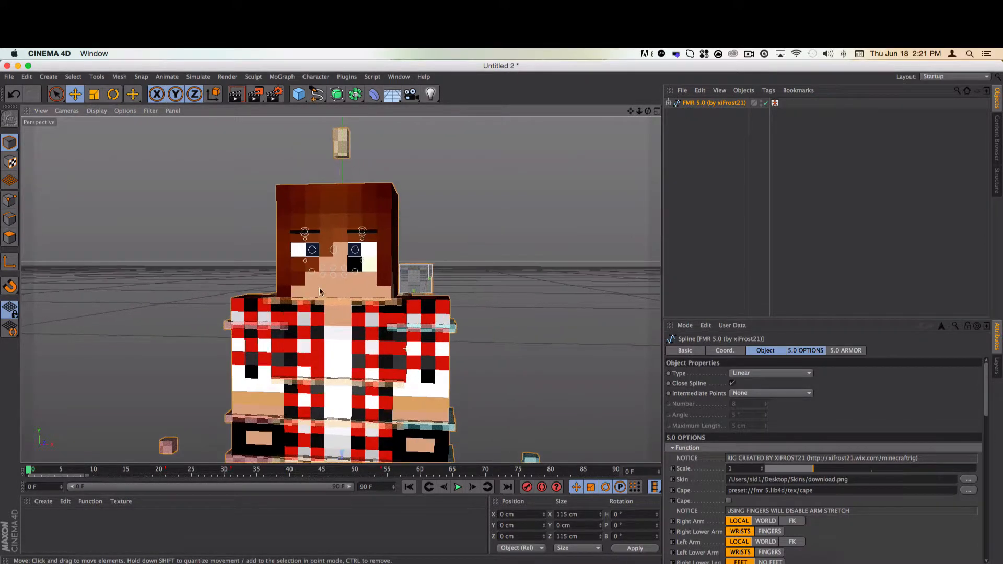
pyautogui.scroll(5, 319, 291)
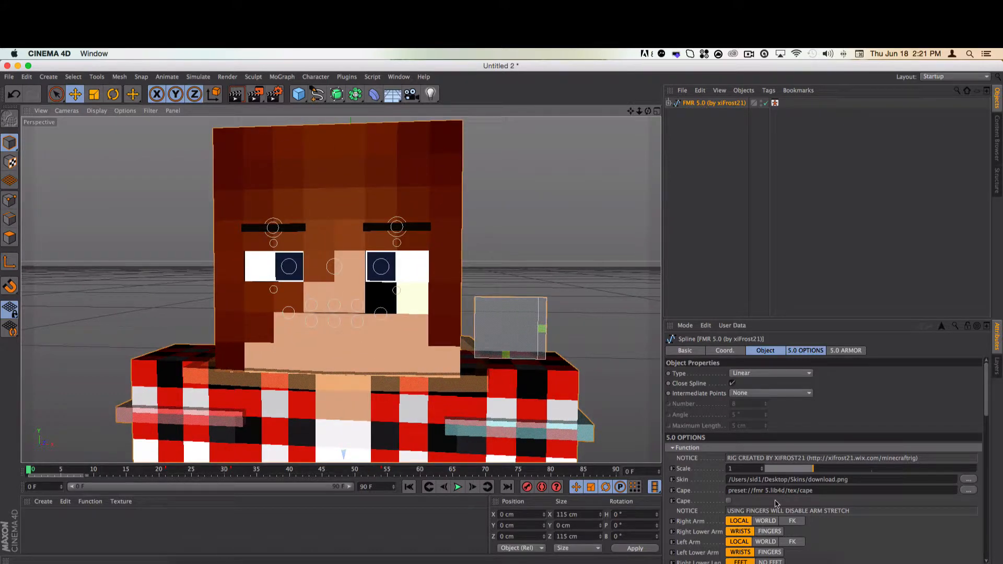
pyautogui.click(795, 351)
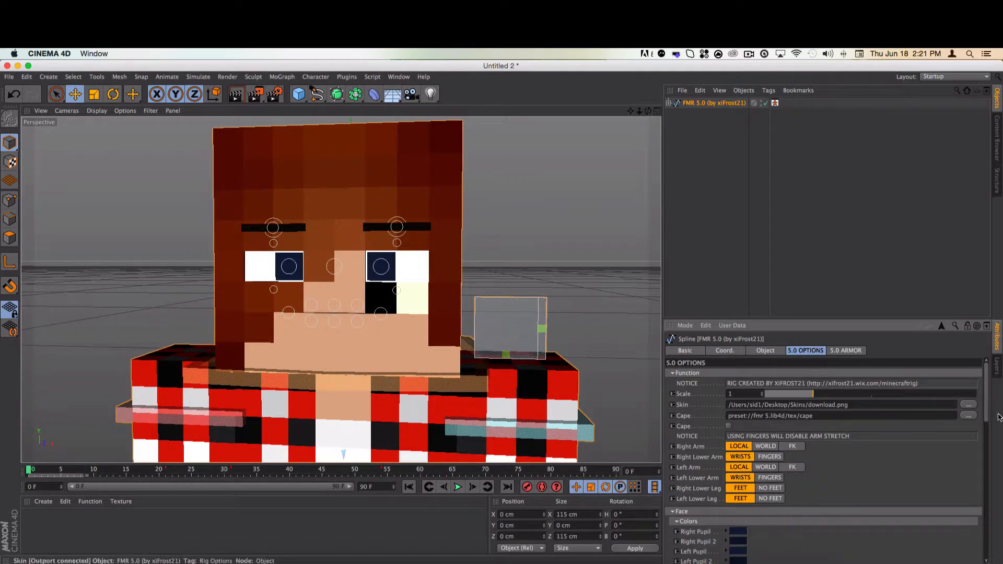
pyautogui.moveTo(993, 423); pyautogui.dragTo(993, 486)
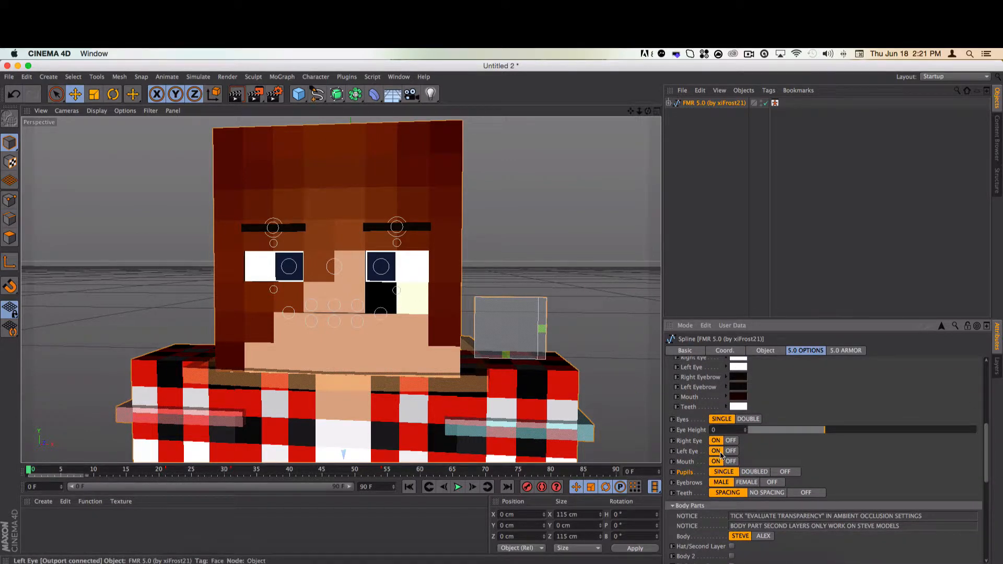
# - Toggle the rig's right and left eyes off and back on
pyautogui.click(732, 440)
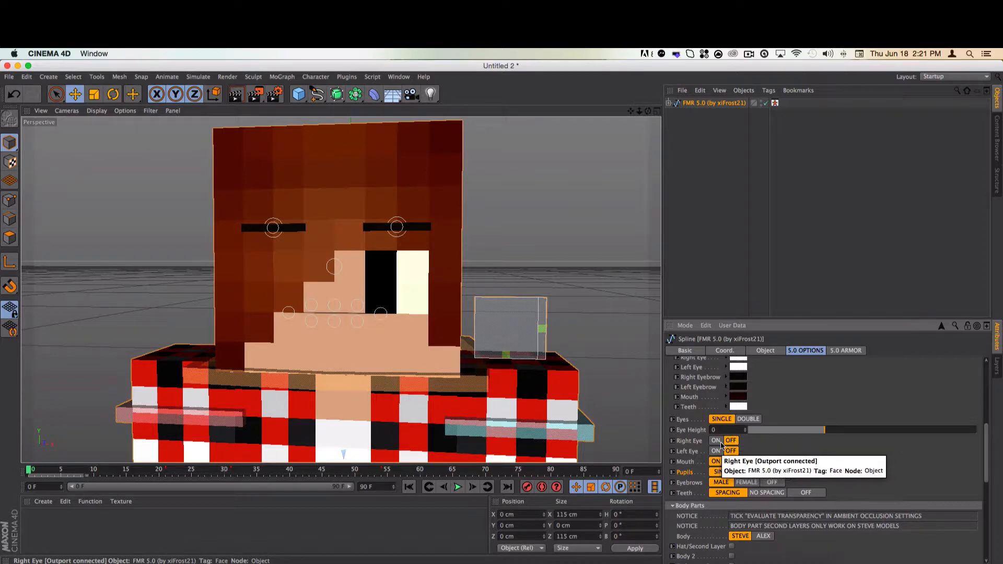
pyautogui.click(715, 440)
pyautogui.click(718, 452)
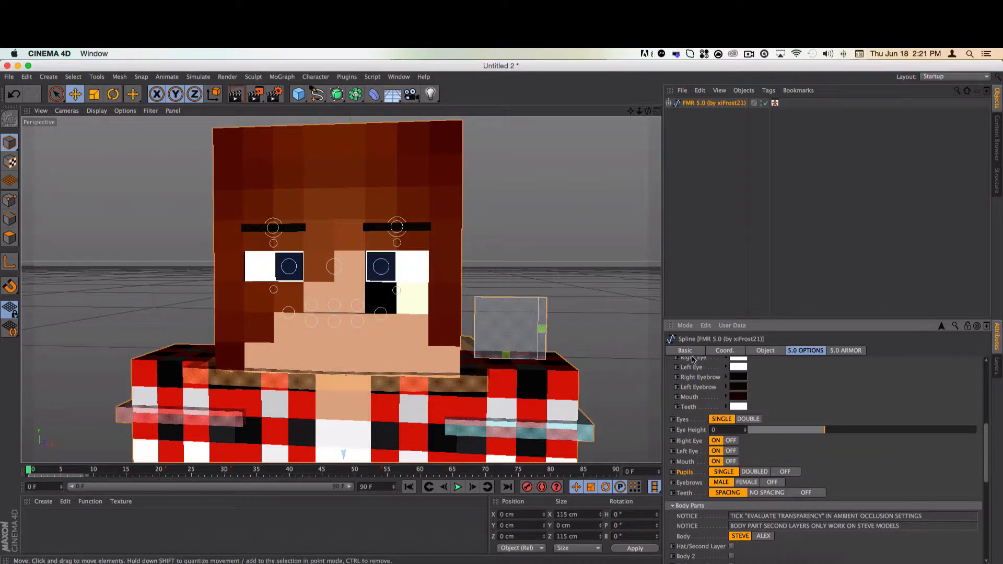
# - Set the eyes to Double, the pupils to Doubled and the eye height to -1, and switch the right eye off
pyautogui.click(748, 419)
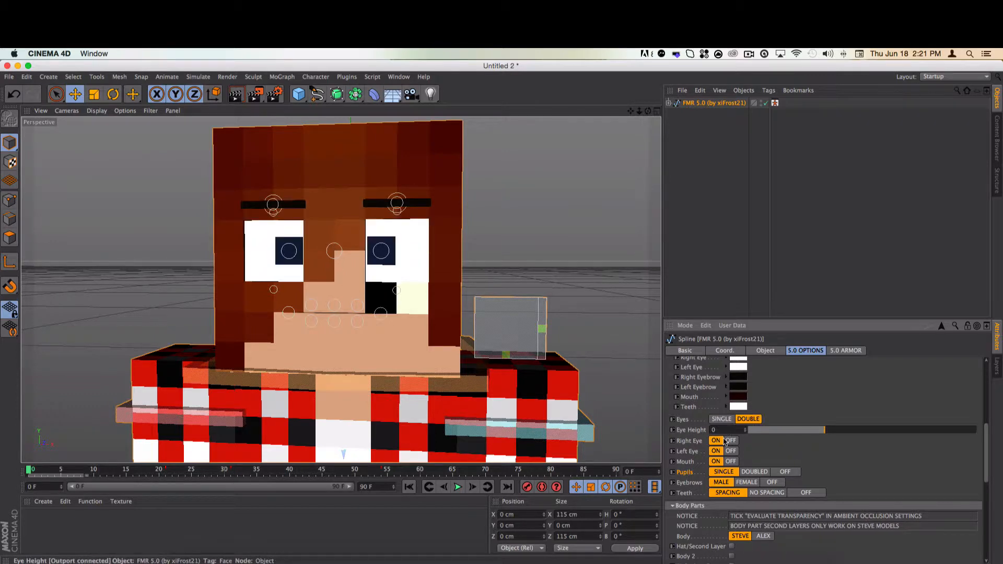
pyautogui.click(748, 472)
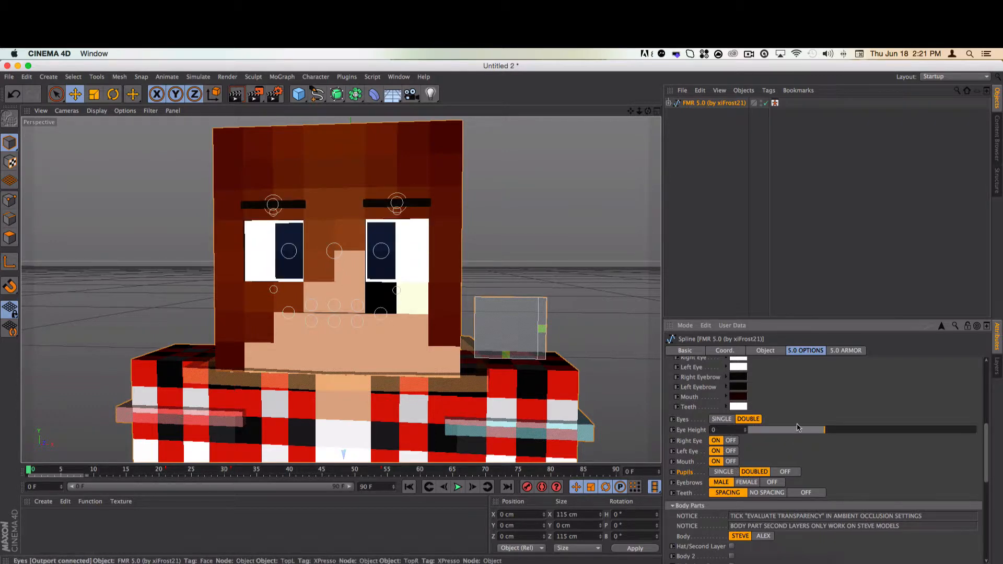
pyautogui.moveTo(776, 435); pyautogui.dragTo(762, 468)
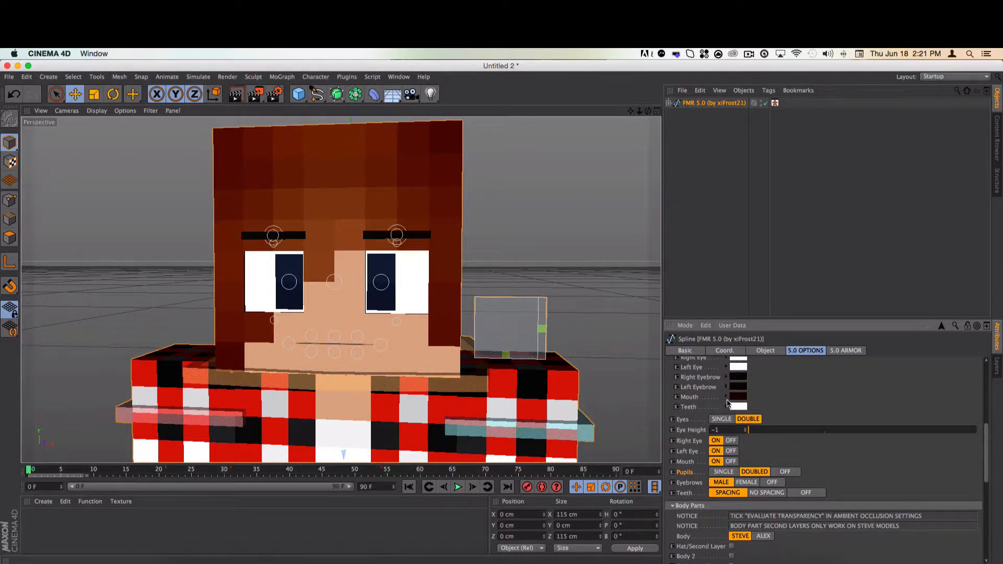
pyautogui.click(731, 442)
pyautogui.click(716, 451)
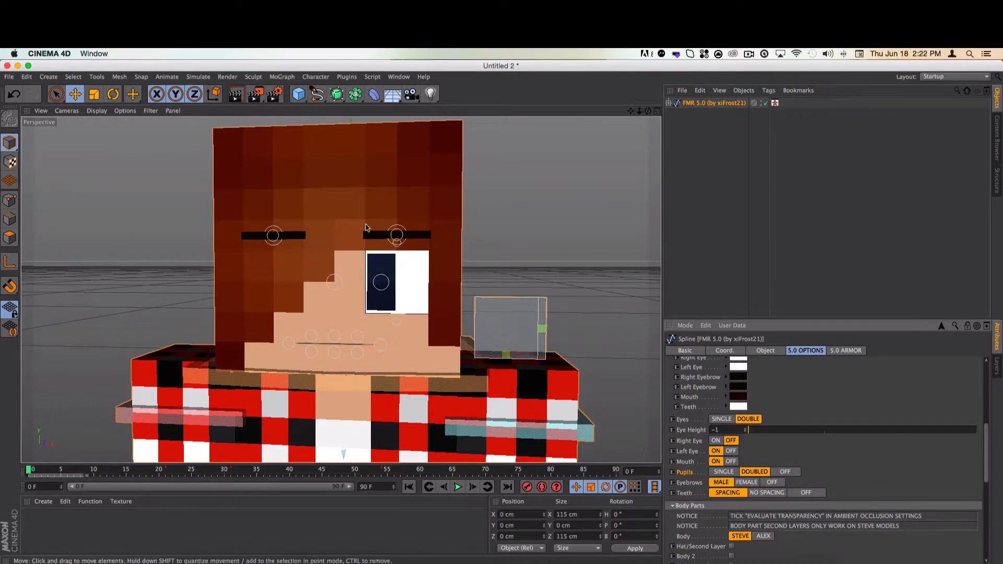
# - Open the mouth slightly and raise the mouth expression control to give the character a smile
pyautogui.moveTo(506, 355); pyautogui.dragTo(505, 349)
pyautogui.click(542, 328)
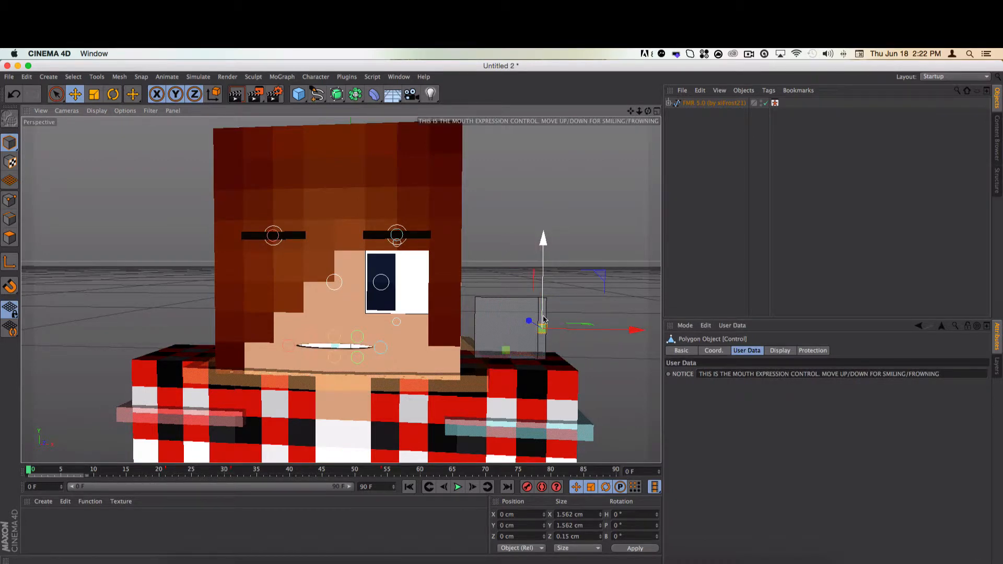
pyautogui.moveTo(543, 317); pyautogui.dragTo(545, 304)
pyautogui.click(588, 295)
pyautogui.scroll(-3, 370, 277)
pyautogui.scroll(-3, 392, 329)
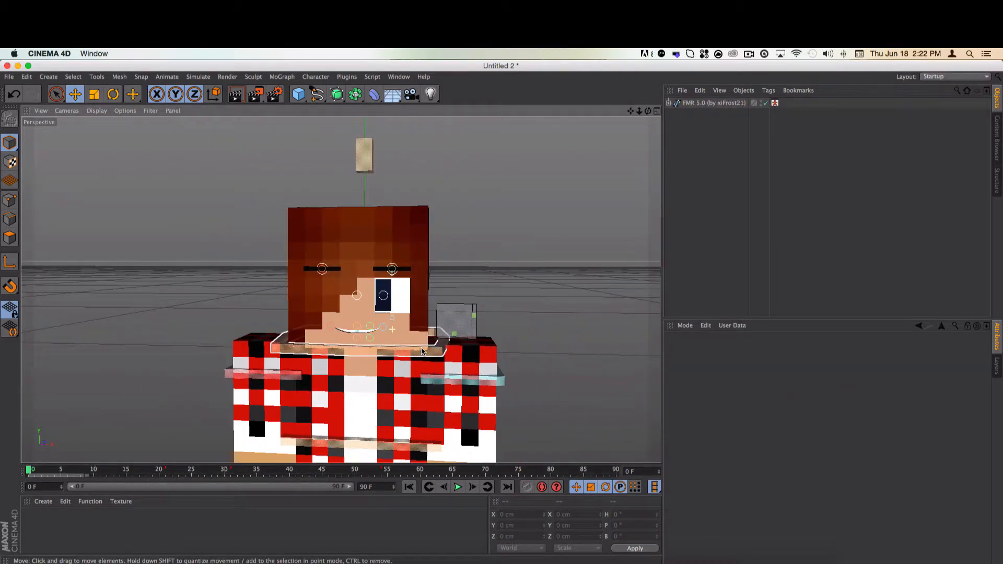
# - Open the mouth wider by raising its open/close control to about 2.8 cm in Y
pyautogui.scroll(3, 437, 327)
pyautogui.click(458, 336)
pyautogui.moveTo(459, 321); pyautogui.dragTo(459, 314)
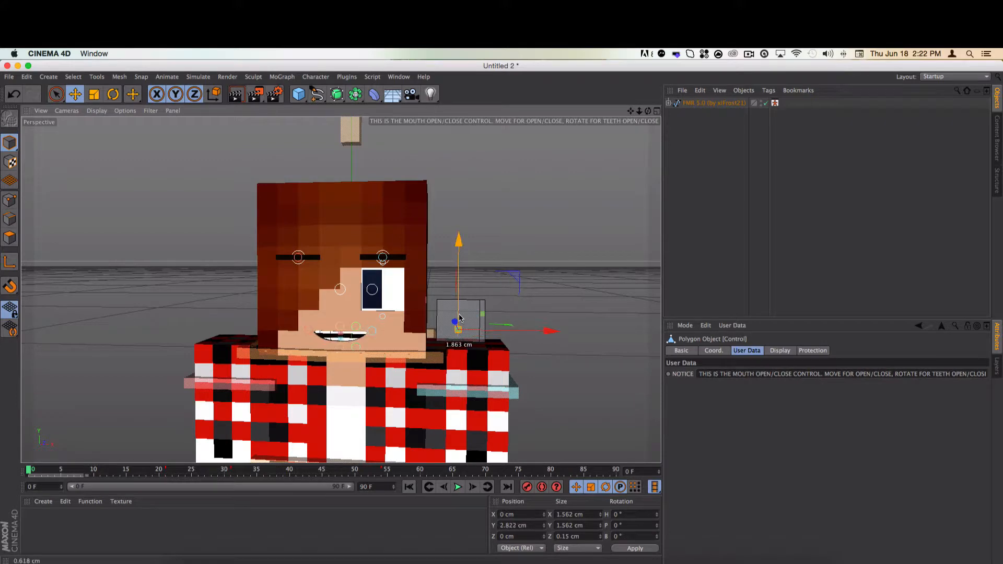
pyautogui.click(533, 280)
pyautogui.scroll(-5, 549, 260)
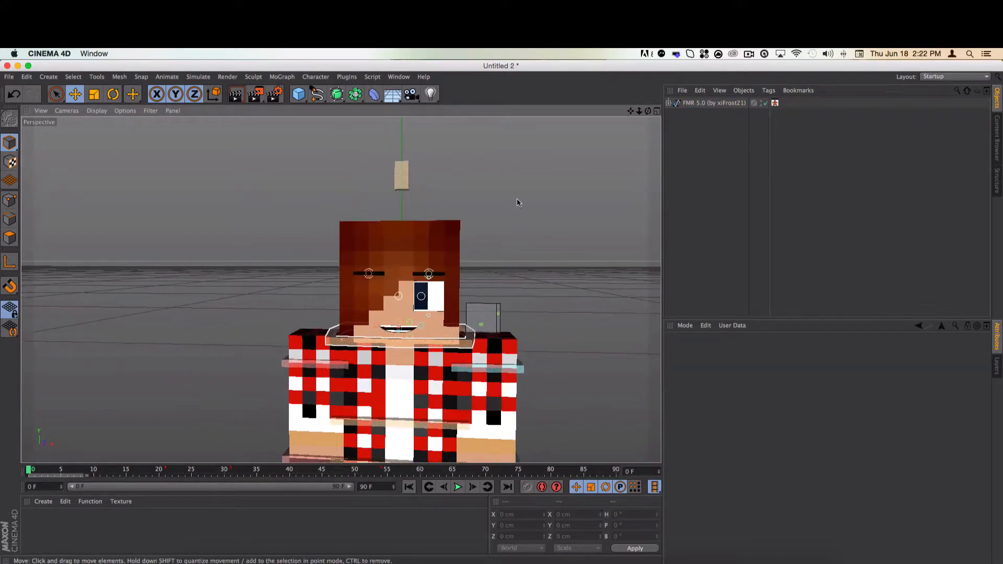
# - Pose the right arm on the hip by raising its hand control about 6.7 cm, rotating its heading about 94° and shifting it inward
pyautogui.moveTo(631, 110); pyautogui.dragTo(643, 0)
pyautogui.click(312, 393)
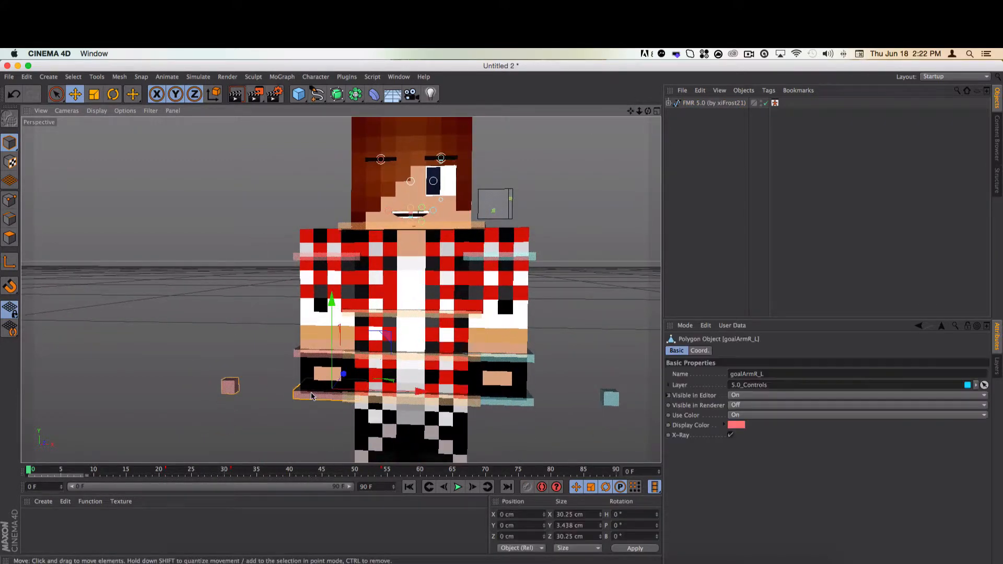
pyautogui.moveTo(331, 345); pyautogui.dragTo(330, 330)
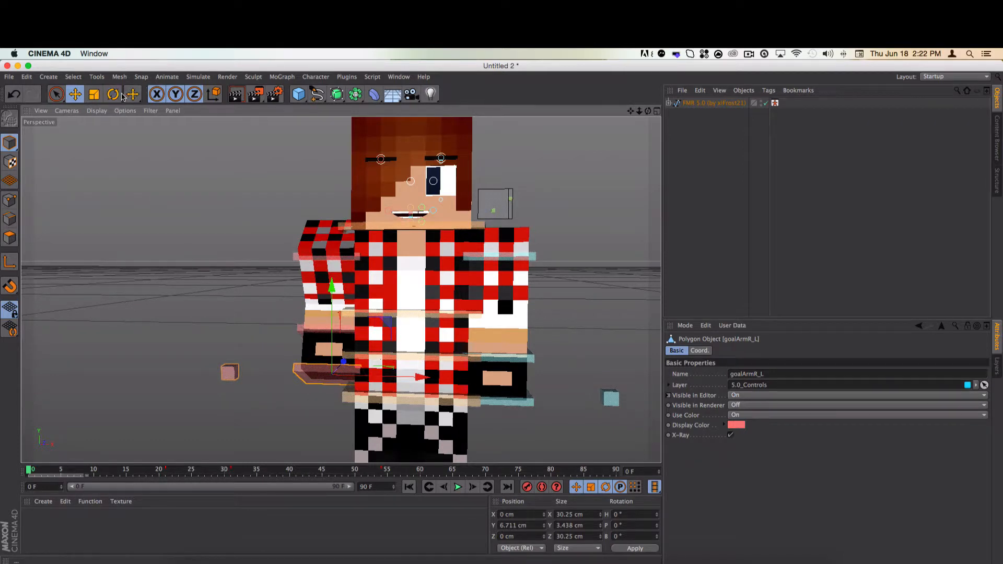
pyautogui.press('r')
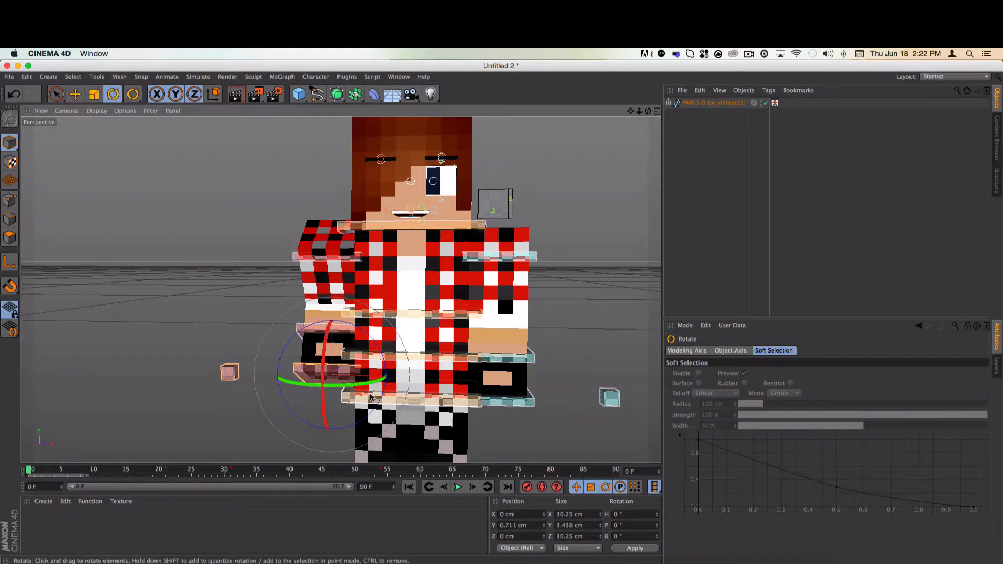
pyautogui.moveTo(370, 397); pyautogui.dragTo(234, 230)
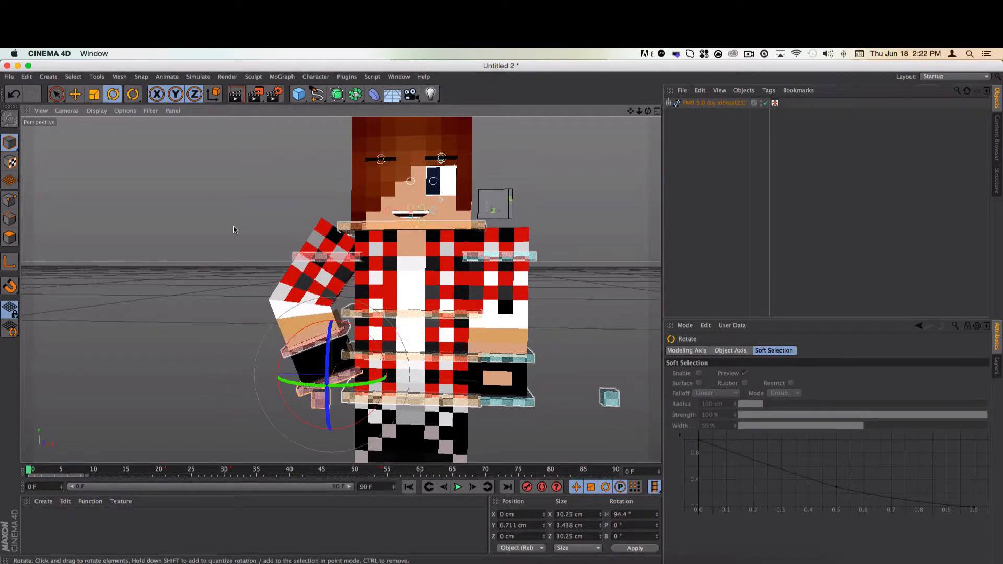
pyautogui.press('e')
pyautogui.moveTo(342, 374)
pyautogui.mouseDown()
pyautogui.moveTo(327, 375)
pyautogui.moveTo(336, 375)
pyautogui.mouseUp()
# - Pose the left arm on the hip by rotating its hand control about -88.5° in heading and raising it about 6.2 cm
pyautogui.click(609, 399)
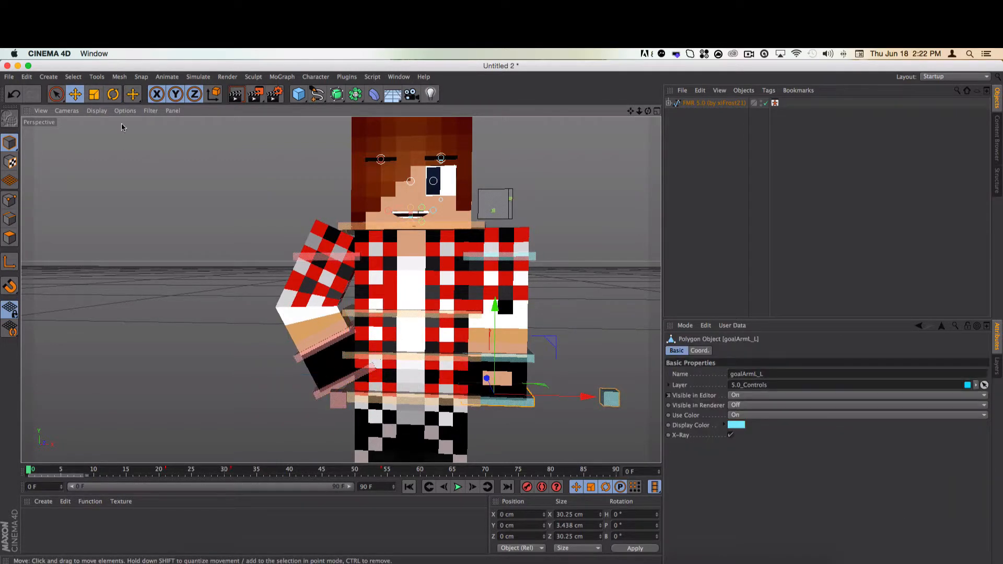
pyautogui.click(113, 94)
pyautogui.moveTo(528, 418); pyautogui.dragTo(450, 401)
pyautogui.press('e')
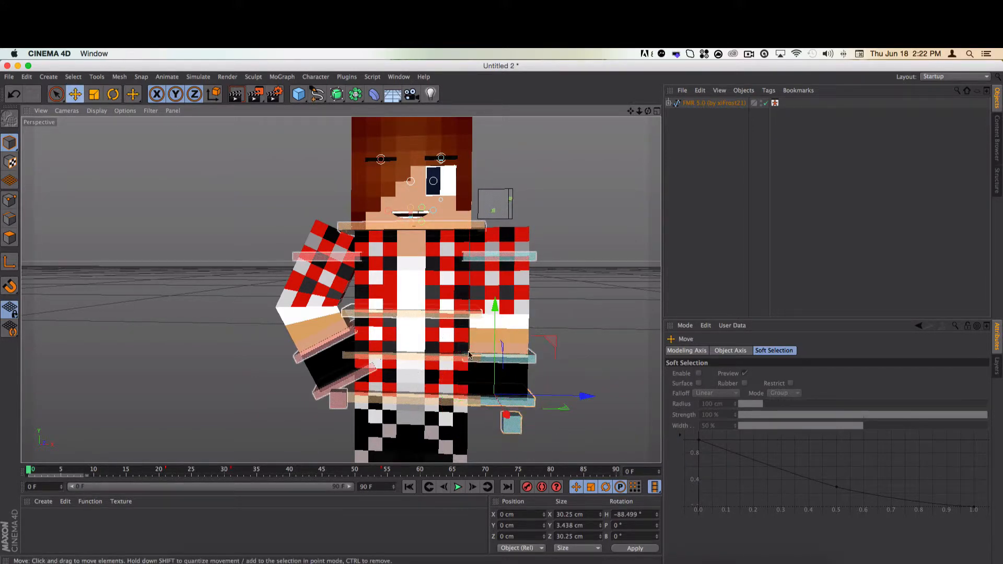
pyautogui.moveTo(469, 354); pyautogui.dragTo(527, 369)
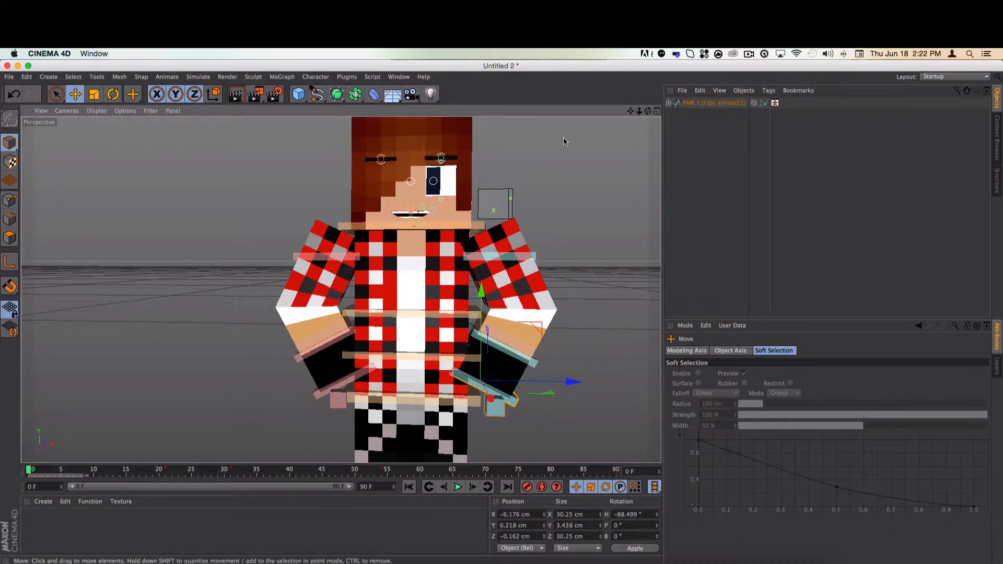
# - Move the right foot control up about 7.5 cm and back about 145 cm, and raise the left foot control about 42 cm
pyautogui.moveTo(631, 110); pyautogui.dragTo(633, 2)
pyautogui.click(391, 393)
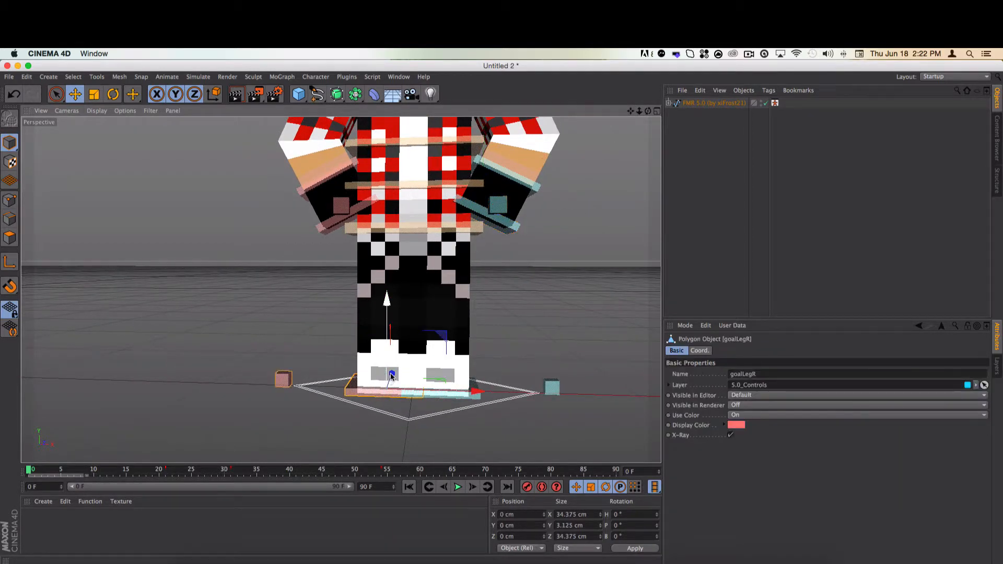
pyautogui.moveTo(386, 368); pyautogui.dragTo(387, 352)
pyautogui.moveTo(391, 357); pyautogui.dragTo(392, 334)
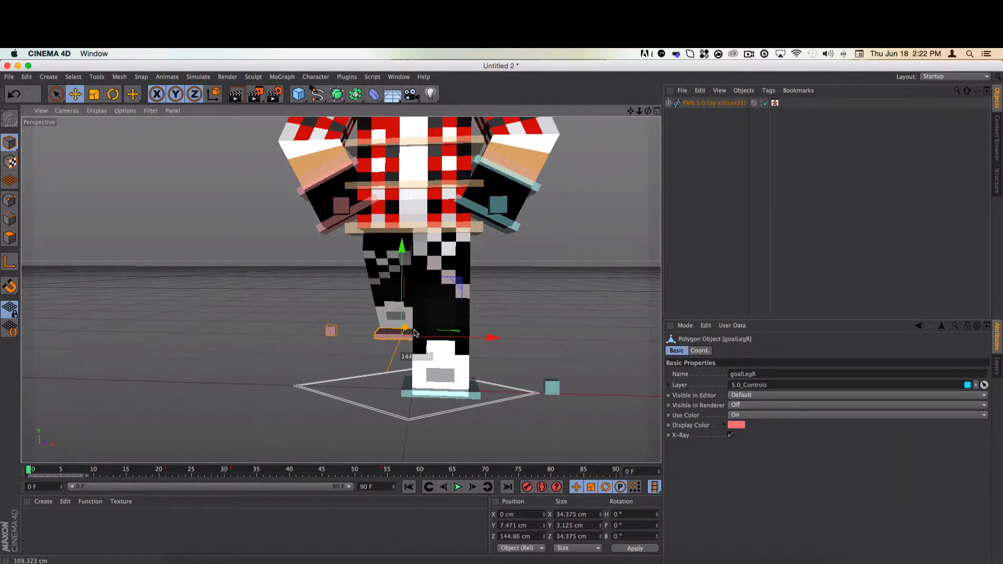
pyautogui.click(441, 387)
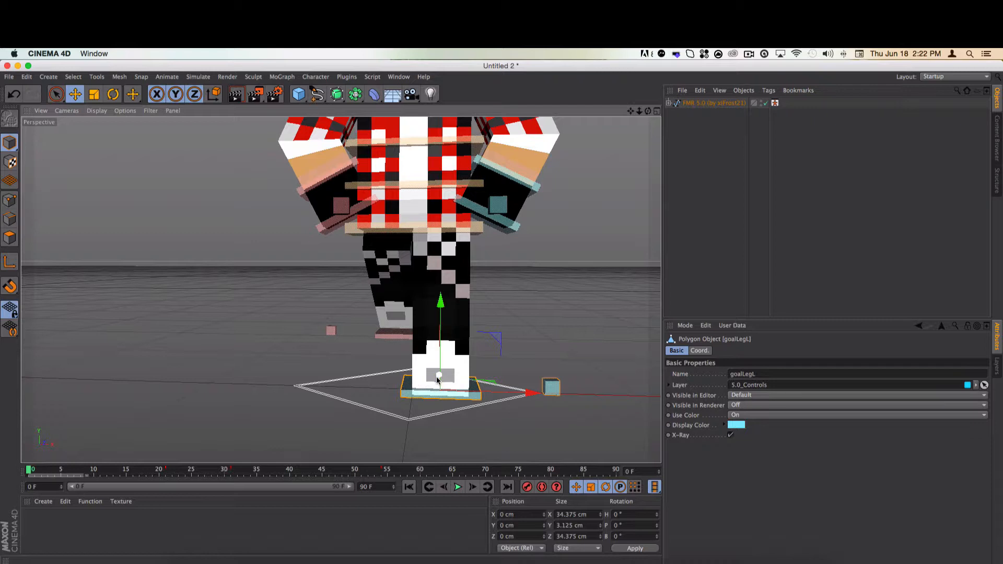
pyautogui.moveTo(438, 380); pyautogui.dragTo(439, 287)
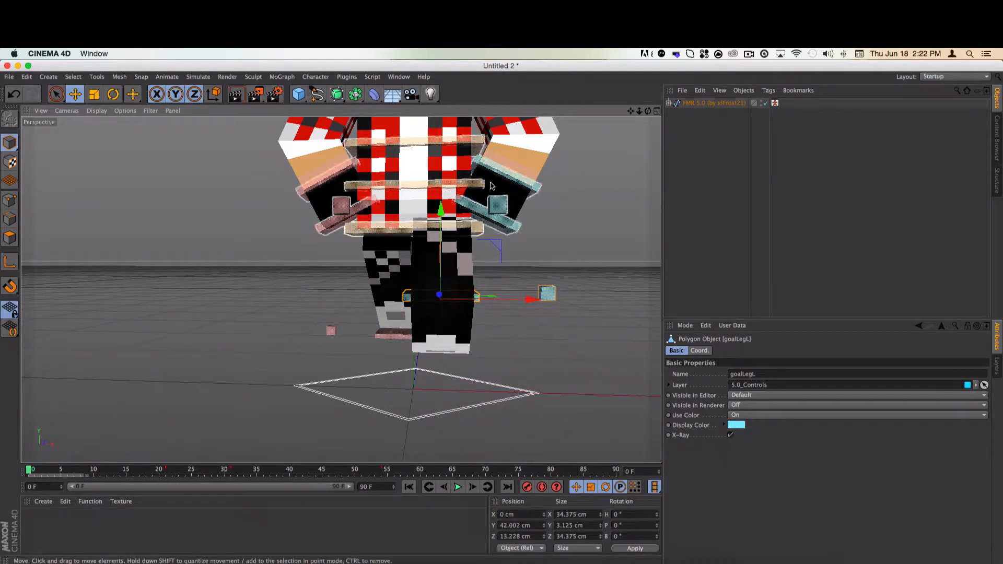
# - Rotate the neck control to turn the head sideways and tilt it, and deselect it
pyautogui.moveTo(631, 111); pyautogui.dragTo(631, 304)
pyautogui.click(365, 266)
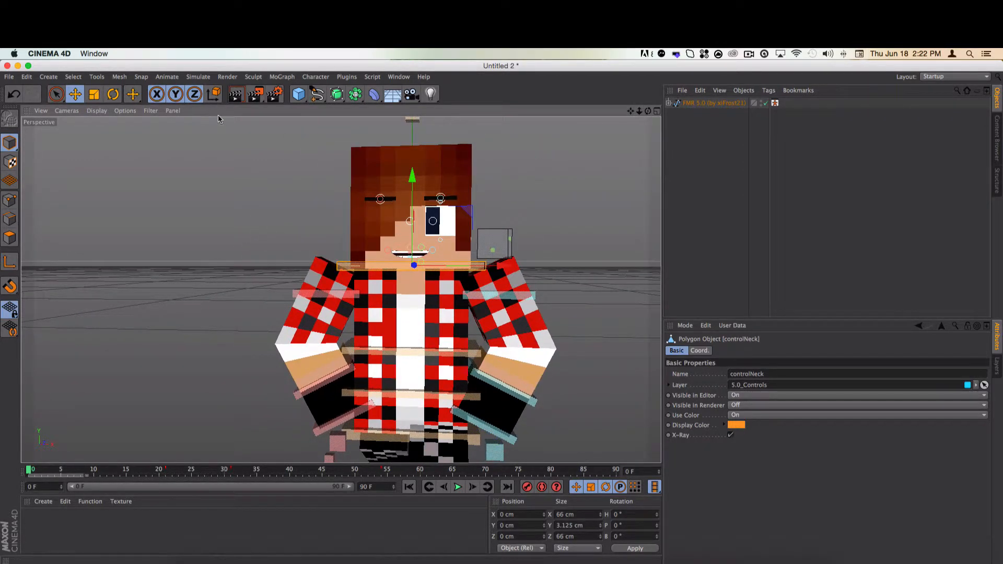
pyautogui.click(113, 94)
pyautogui.moveTo(411, 218); pyautogui.dragTo(454, 244)
pyautogui.moveTo(430, 282); pyautogui.dragTo(403, 423)
pyautogui.click(519, 255)
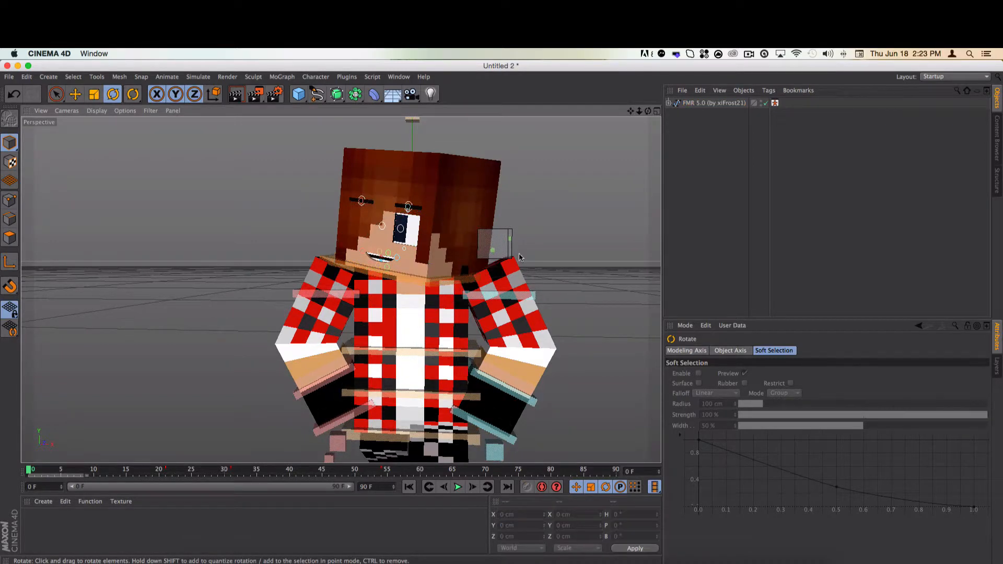
# - Switch to the Move tool and run a quick preview render of the posed character in the viewport
pyautogui.click(75, 94)
pyautogui.scroll(1, 361, 206)
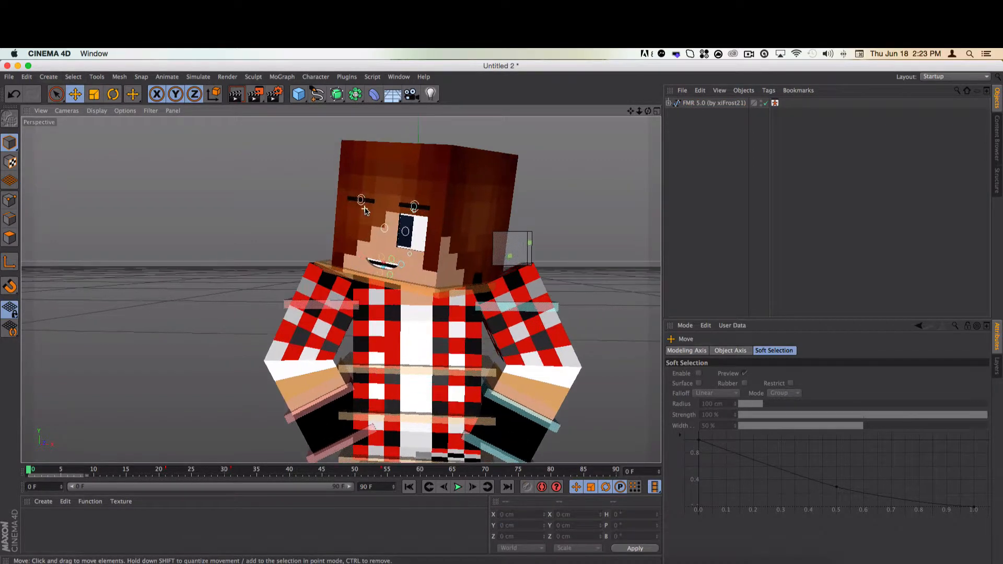
pyautogui.scroll(-5, 361, 208)
pyautogui.hotkey('ctrl', 'r')
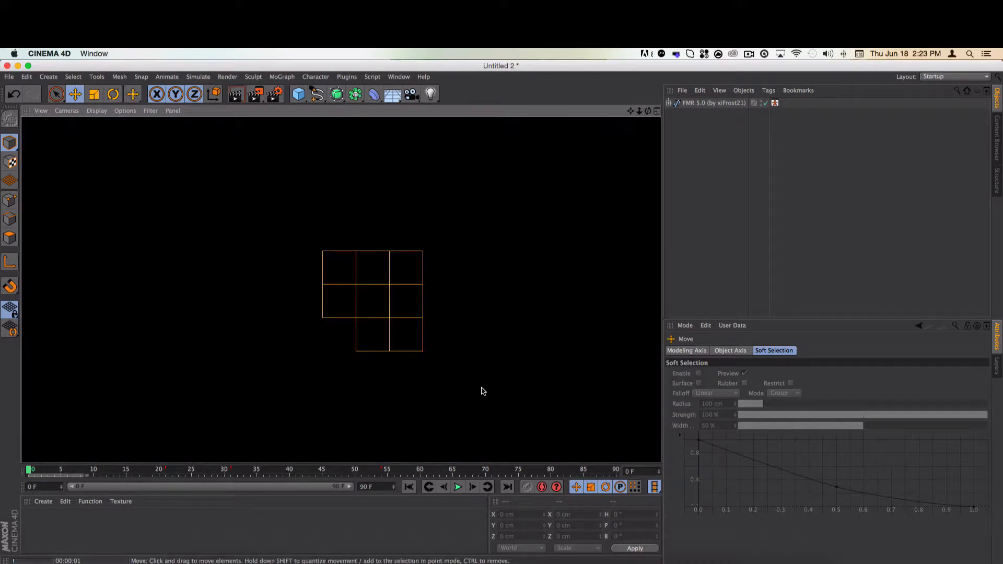
pyautogui.click(482, 391)
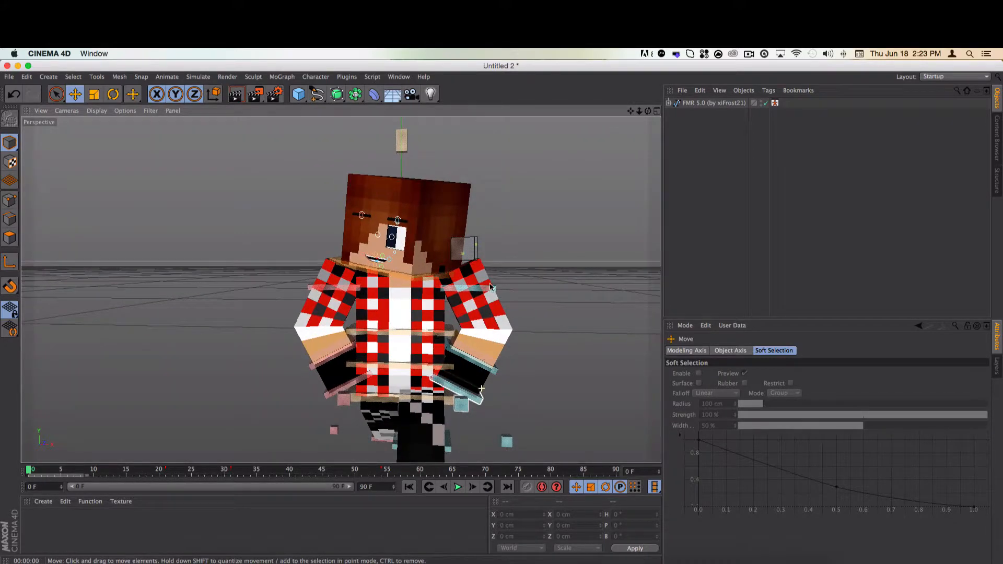
# - Try adding a Physical Sky to the scene and undo it
pyautogui.moveTo(631, 111); pyautogui.dragTo(629, 91)
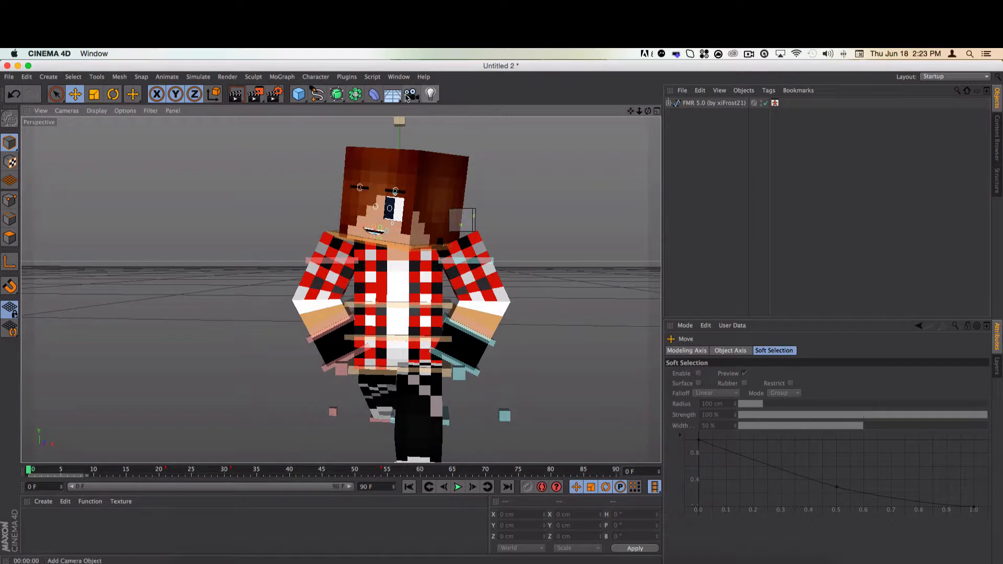
pyautogui.click(412, 94)
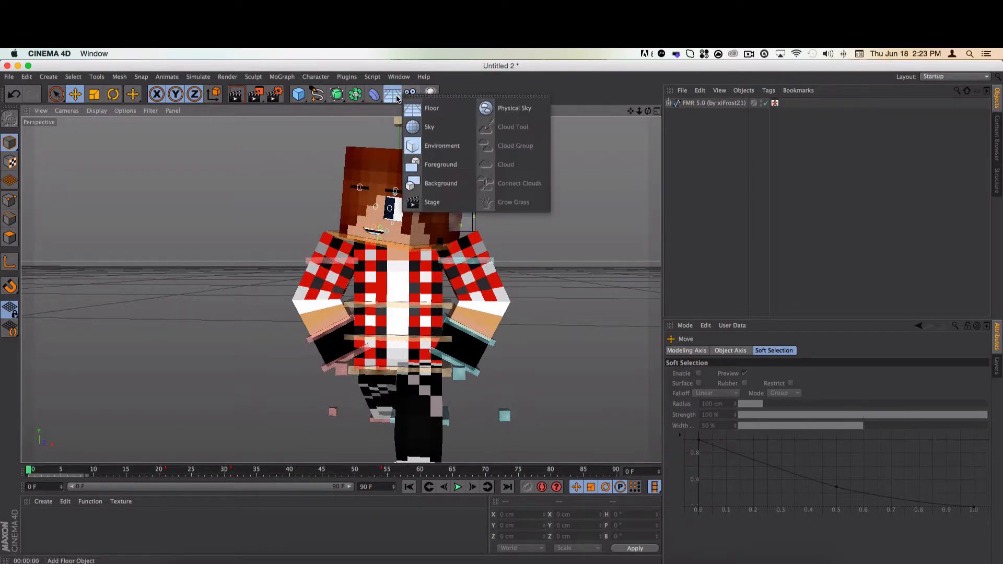
pyautogui.click(536, 111)
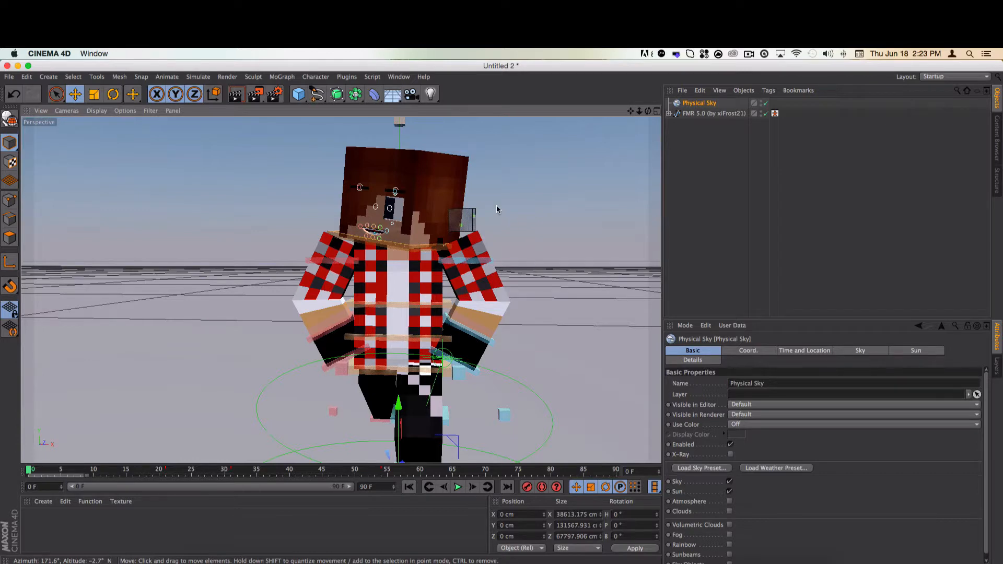
pyautogui.press('super+z')
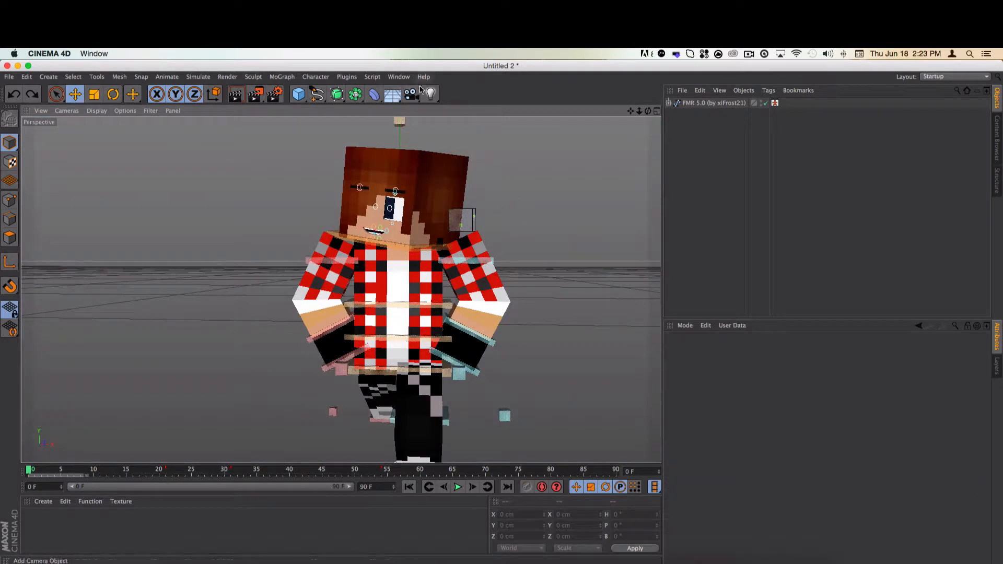
# - Try an omni light raised about 62 cm and moved to about -99 cm in Z, and delete it
pyautogui.click(397, 95)
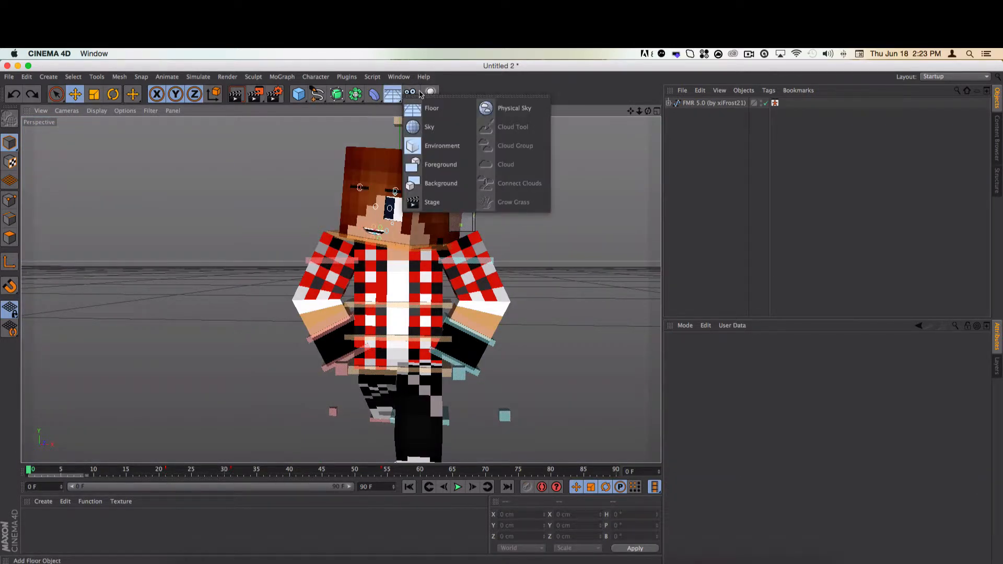
pyautogui.click(431, 94)
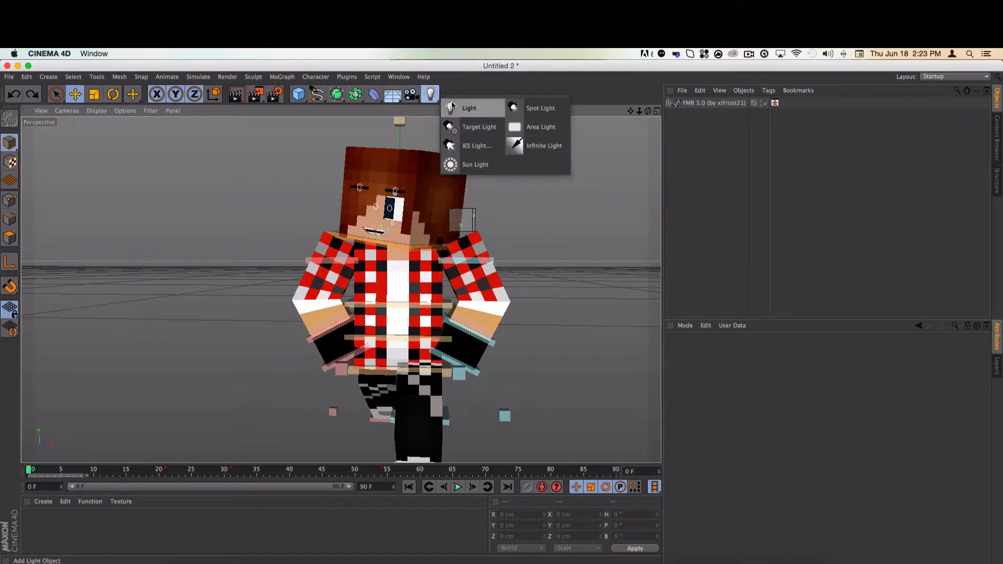
pyautogui.click(458, 107)
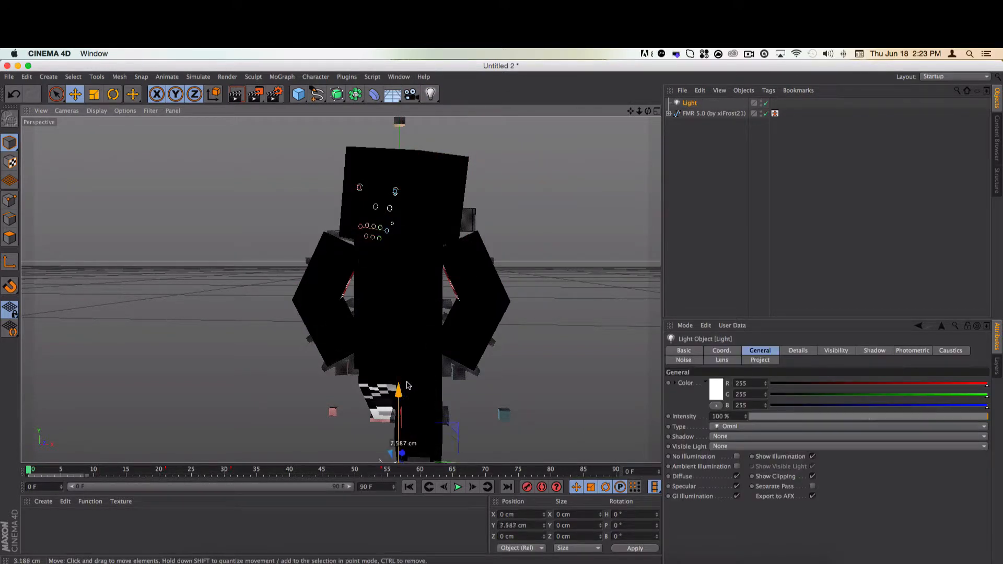
pyautogui.moveTo(399, 406); pyautogui.dragTo(417, 302)
pyautogui.moveTo(402, 372); pyautogui.dragTo(391, 415)
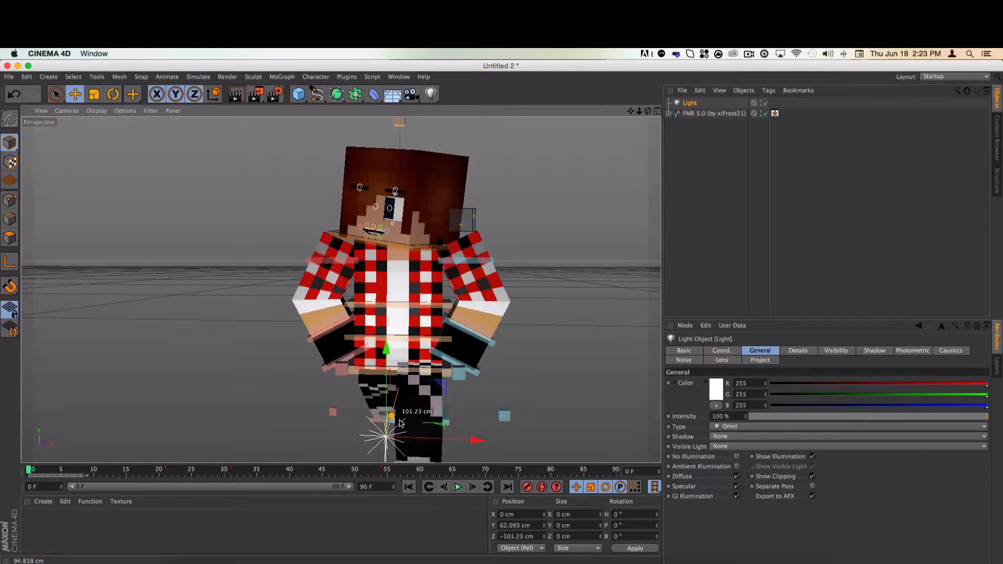
pyautogui.click(692, 102)
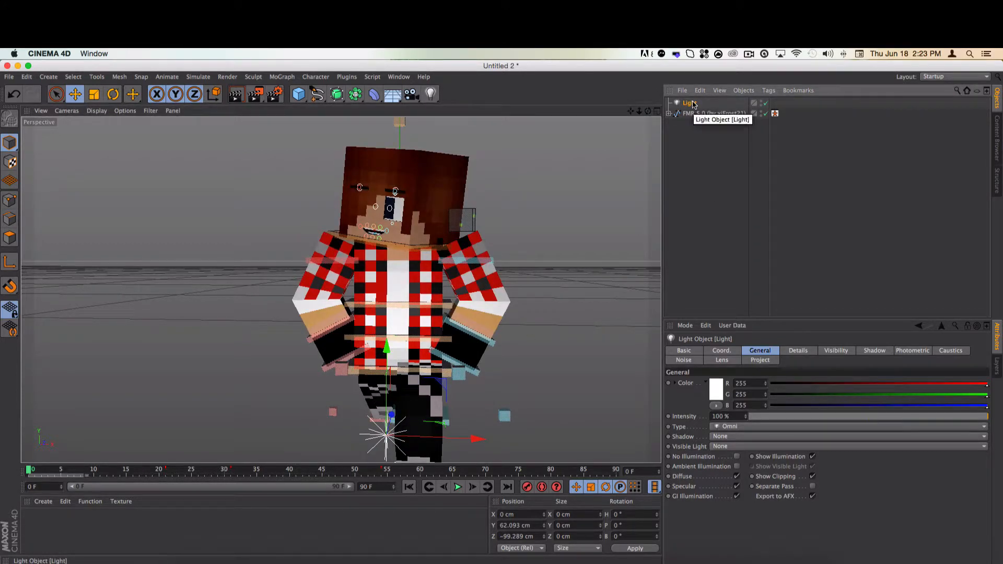
pyautogui.press('Delete')
# - Add an infinite light to the scene and move it to about -118 cm in X, beside the character
pyautogui.click(431, 94)
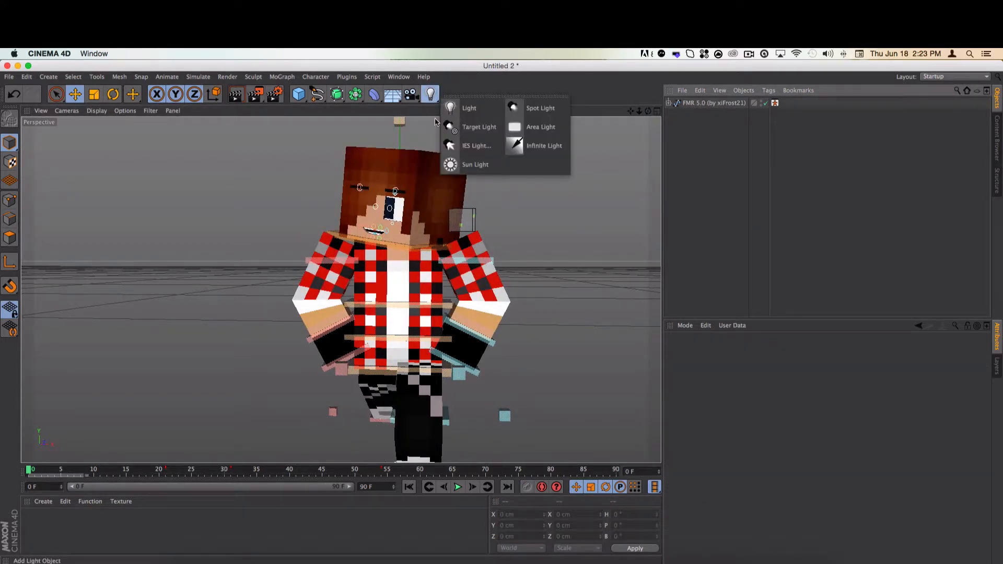
pyautogui.click(556, 140)
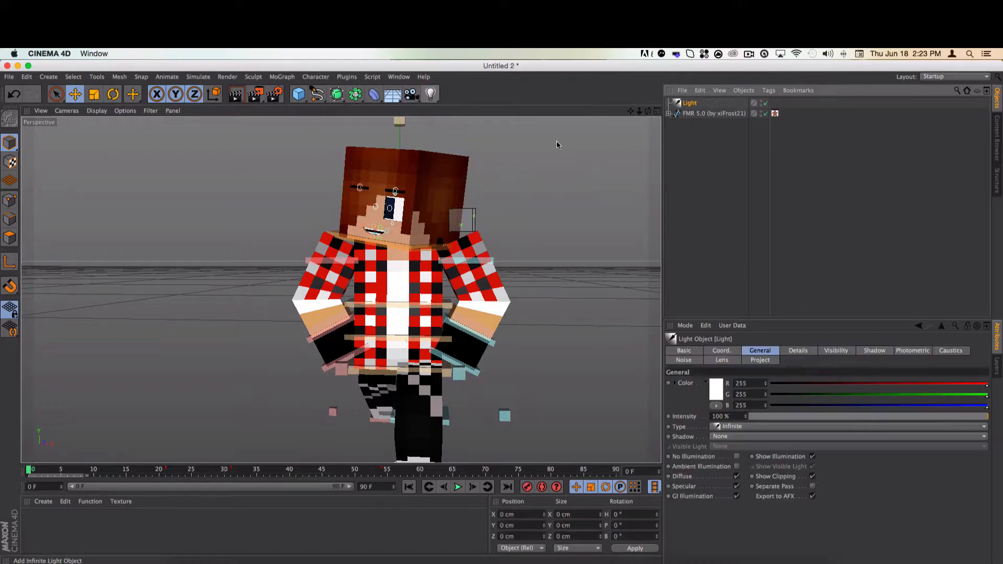
pyautogui.scroll(-3, 460, 390)
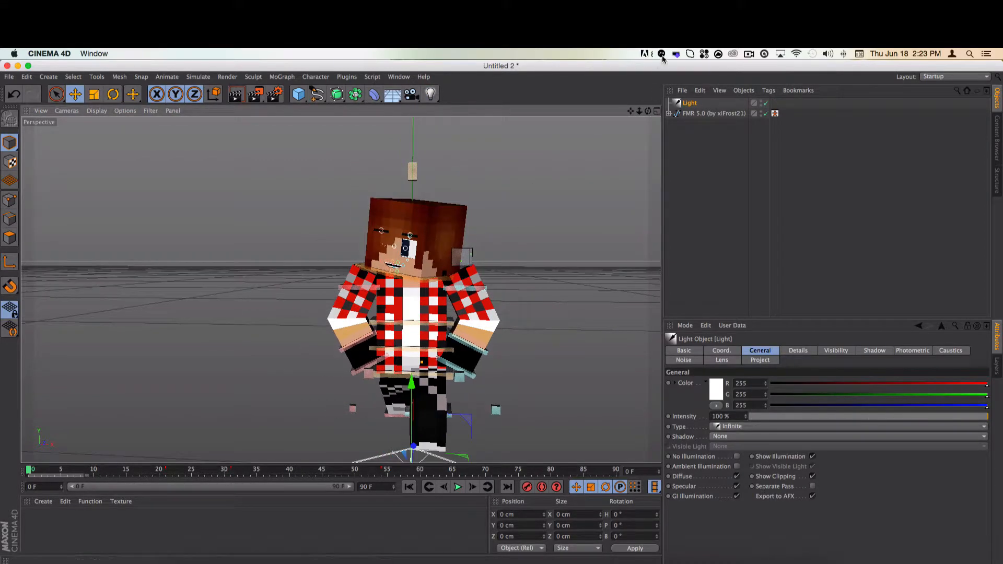
pyautogui.moveTo(631, 110); pyautogui.dragTo(627, 42)
pyautogui.moveTo(498, 410); pyautogui.dragTo(342, 413)
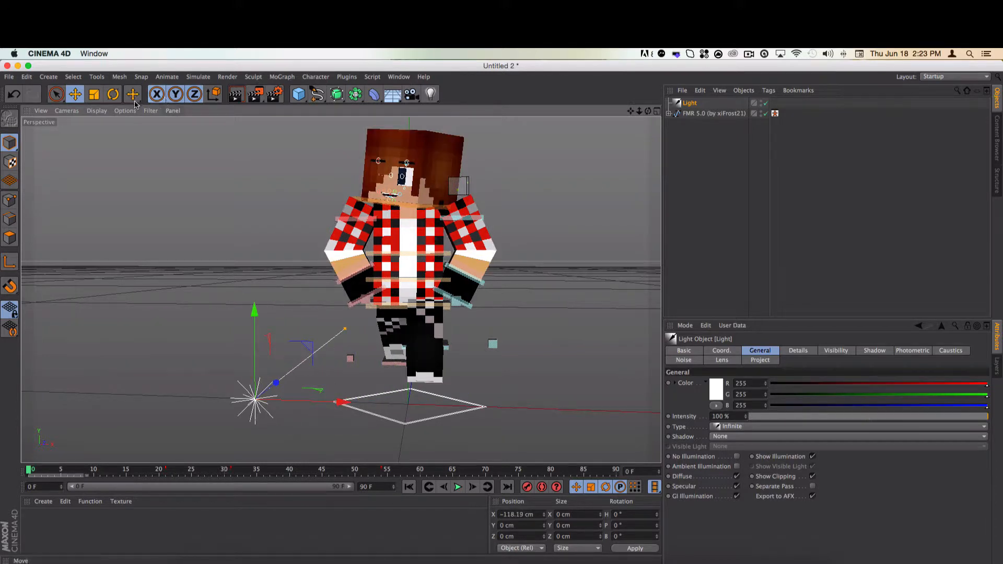
# - Rotate the infinite light's heading to about -10° and set its shadow type to Raytraced (Hard)
pyautogui.press('r')
pyautogui.moveTo(210, 405); pyautogui.dragTo(282, 410)
pyautogui.click(690, 103)
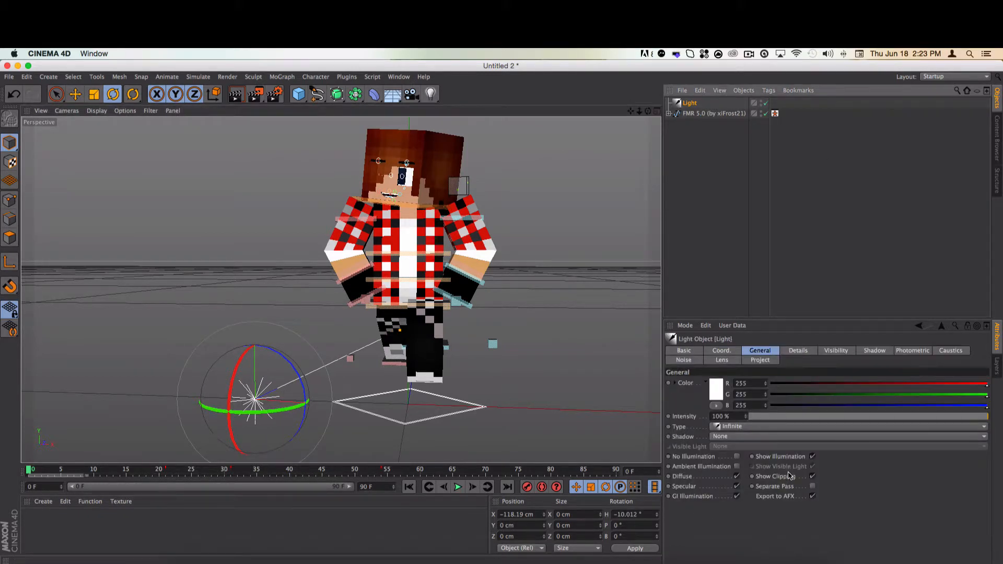
pyautogui.click(750, 438)
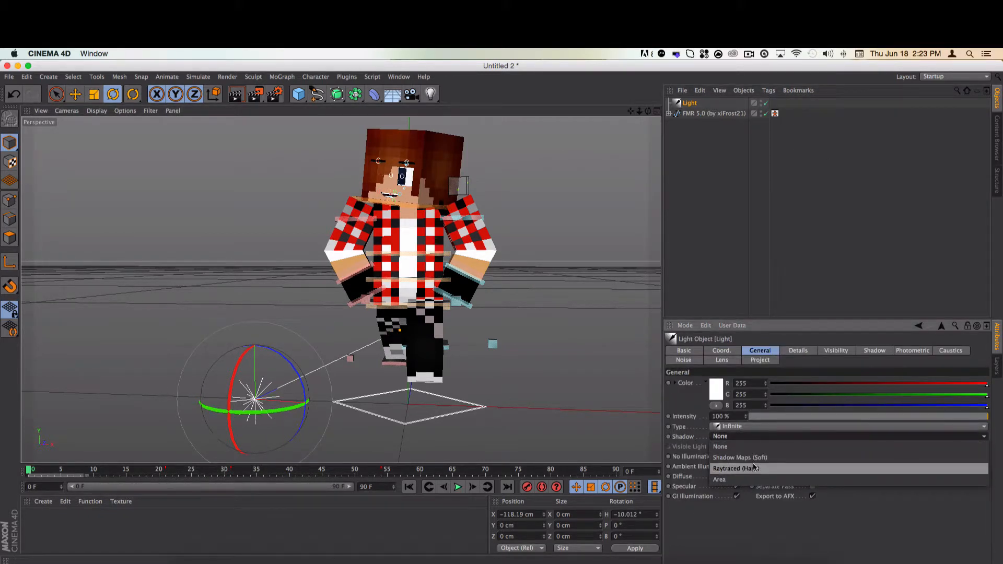
pyautogui.click(756, 468)
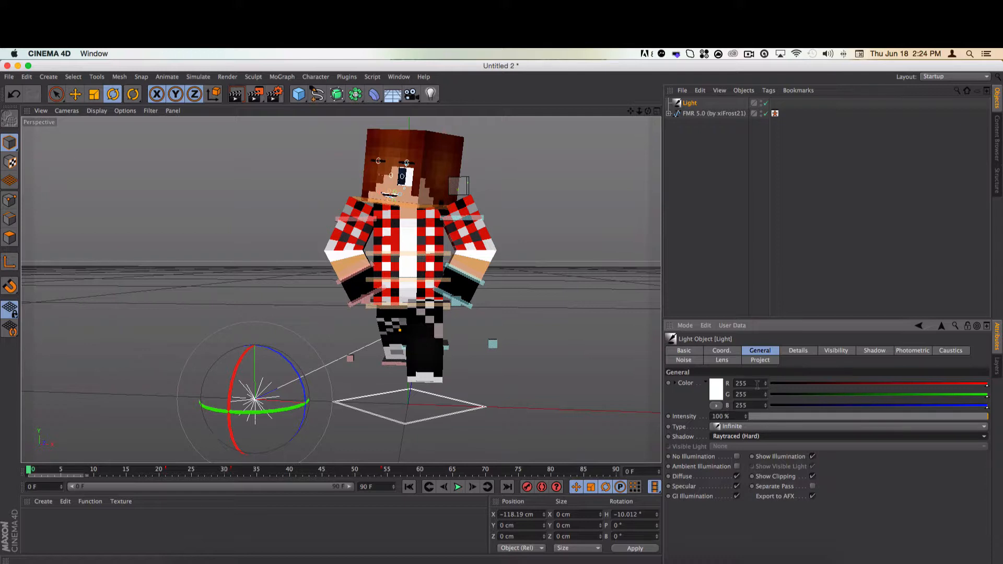
# - Set the infinite light's colour to a pale warm orange, about RGB 250, 202, 163
pyautogui.click(722, 399)
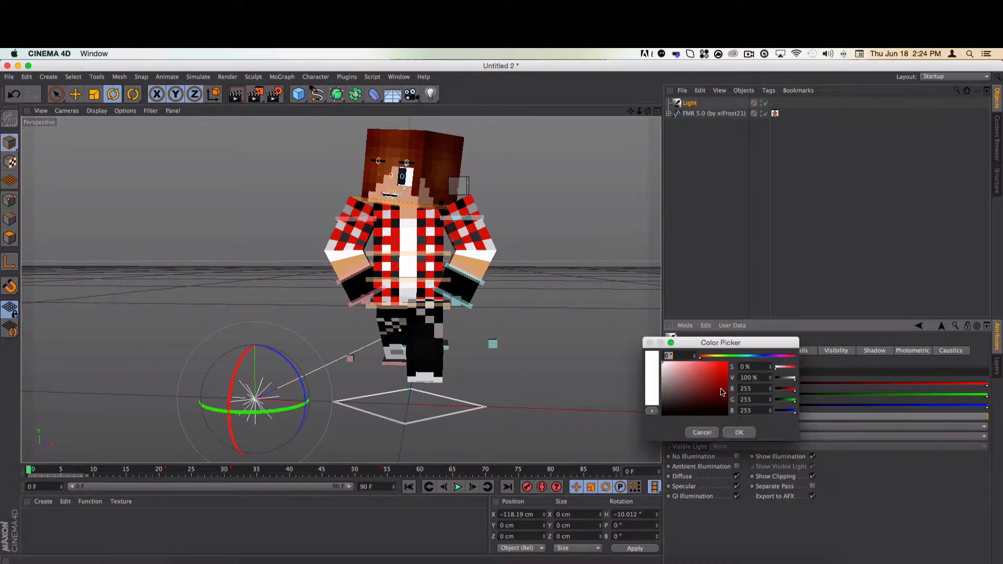
pyautogui.click(707, 359)
pyautogui.moveTo(714, 370)
pyautogui.mouseDown()
pyautogui.moveTo(728, 385)
pyautogui.moveTo(720, 362)
pyautogui.moveTo(700, 373)
pyautogui.mouseUp()
pyautogui.click(729, 432)
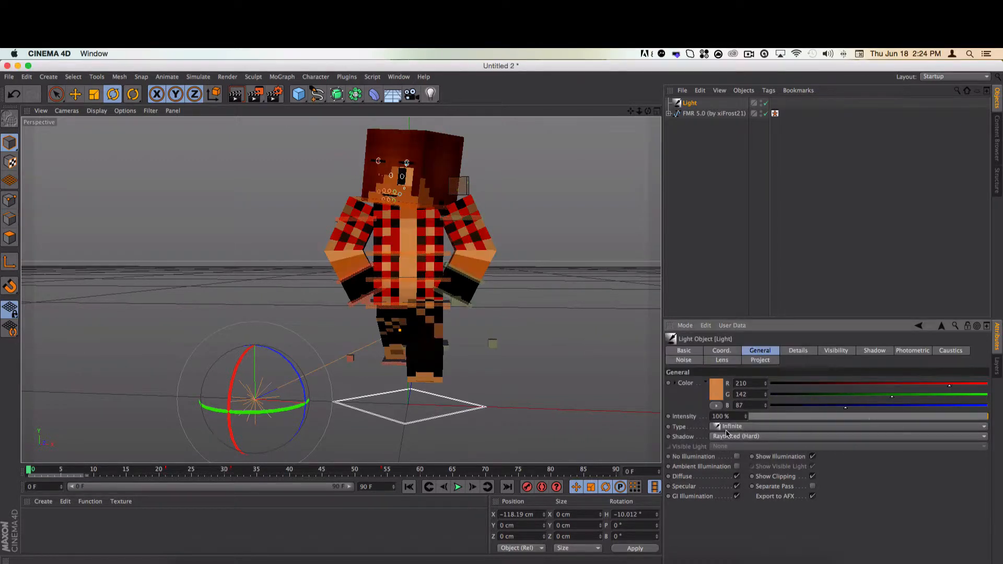
pyautogui.click(712, 391)
pyautogui.moveTo(689, 374); pyautogui.dragTo(679, 364)
pyautogui.click(736, 431)
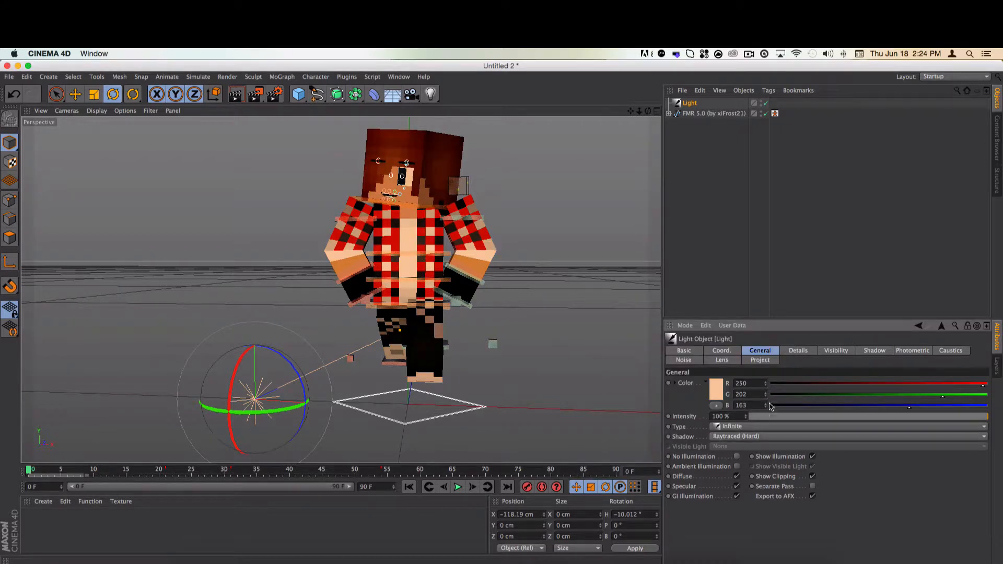
# - Look through the infinite light's Project, Lens, Basic, Details, Visibility, Shadow, Photometric and Caustics settings
pyautogui.click(770, 360)
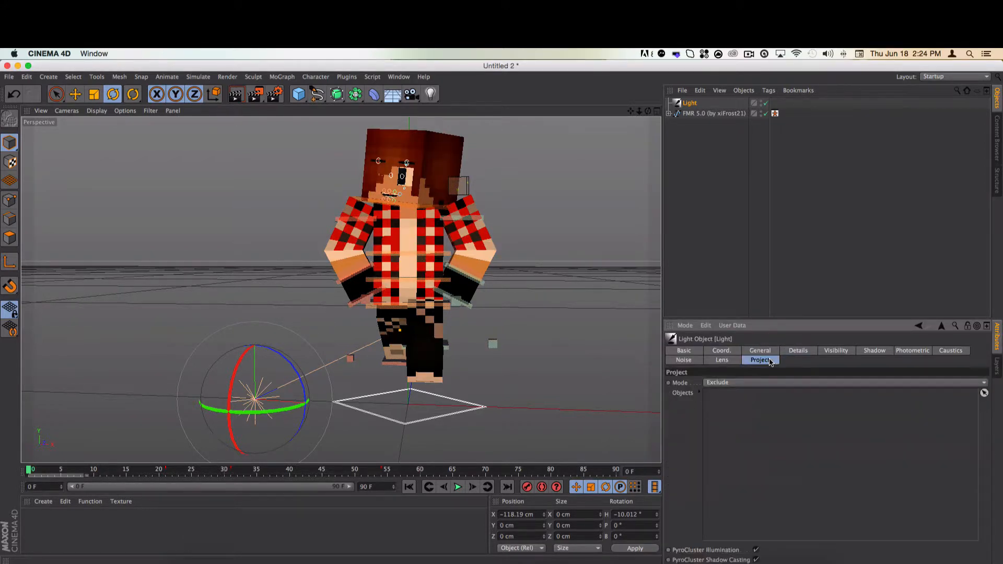
pyautogui.click(726, 362)
pyautogui.click(700, 361)
pyautogui.click(698, 350)
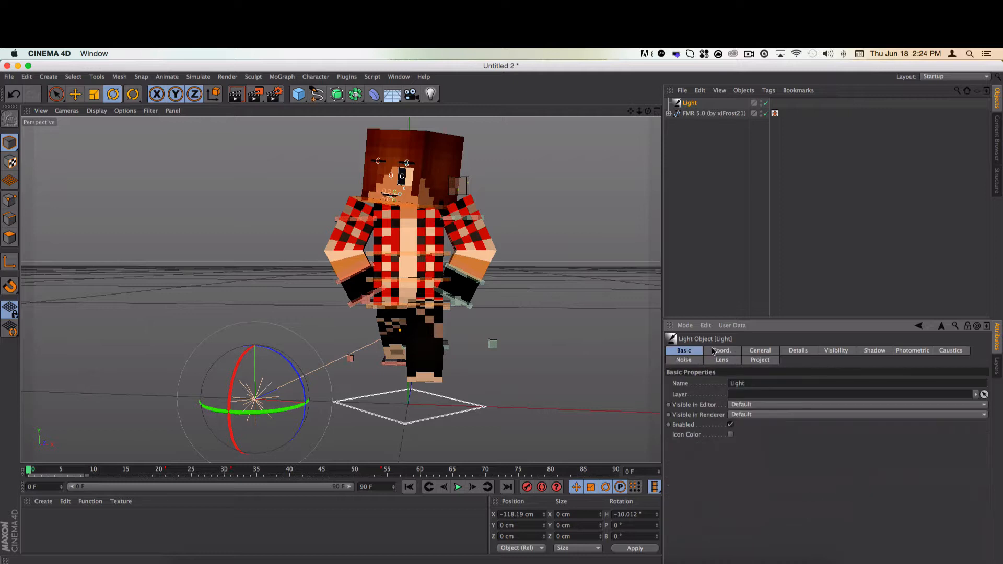
pyautogui.click(734, 354)
pyautogui.click(758, 353)
pyautogui.click(810, 351)
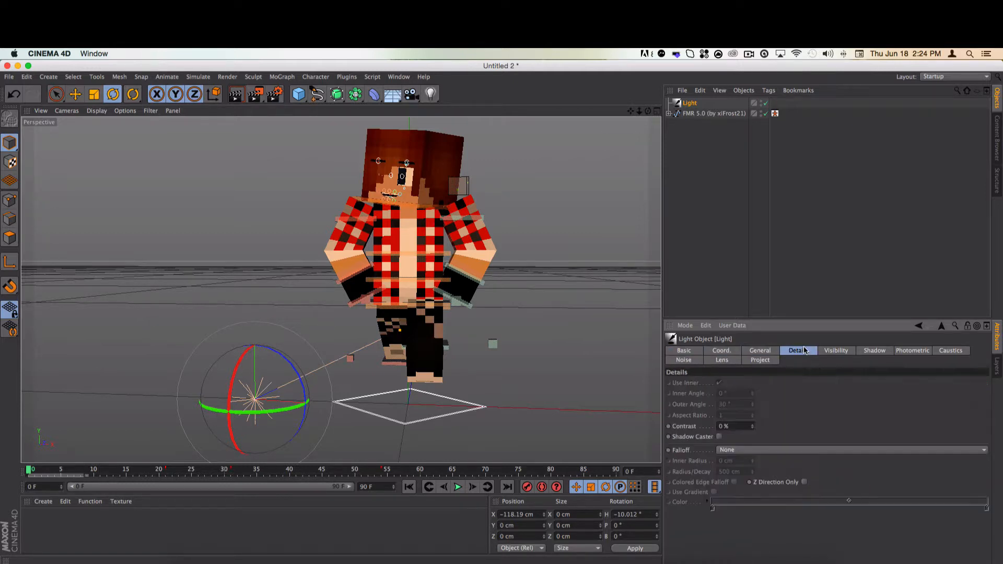
pyautogui.click(839, 350)
pyautogui.click(876, 351)
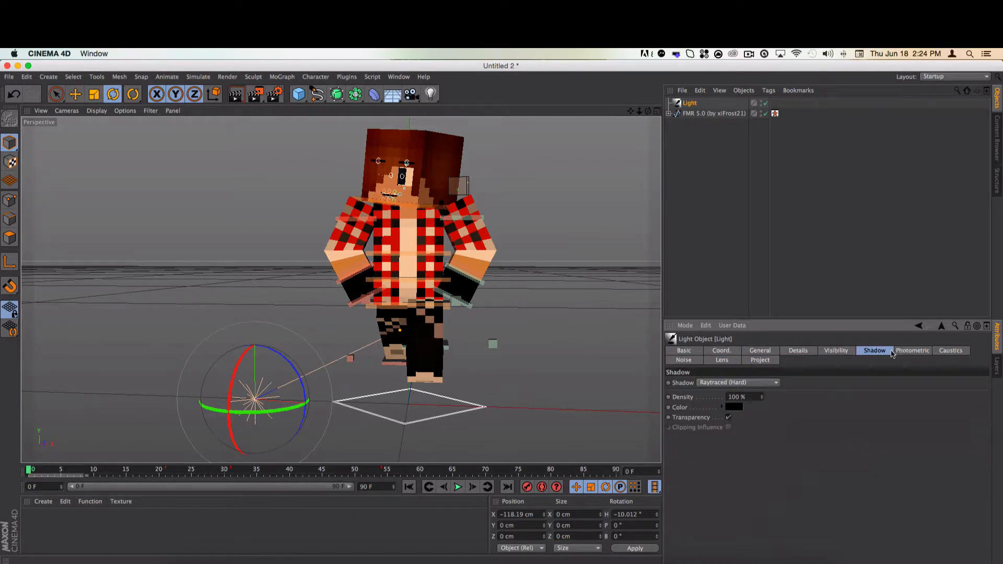
pyautogui.click(916, 352)
pyautogui.click(943, 351)
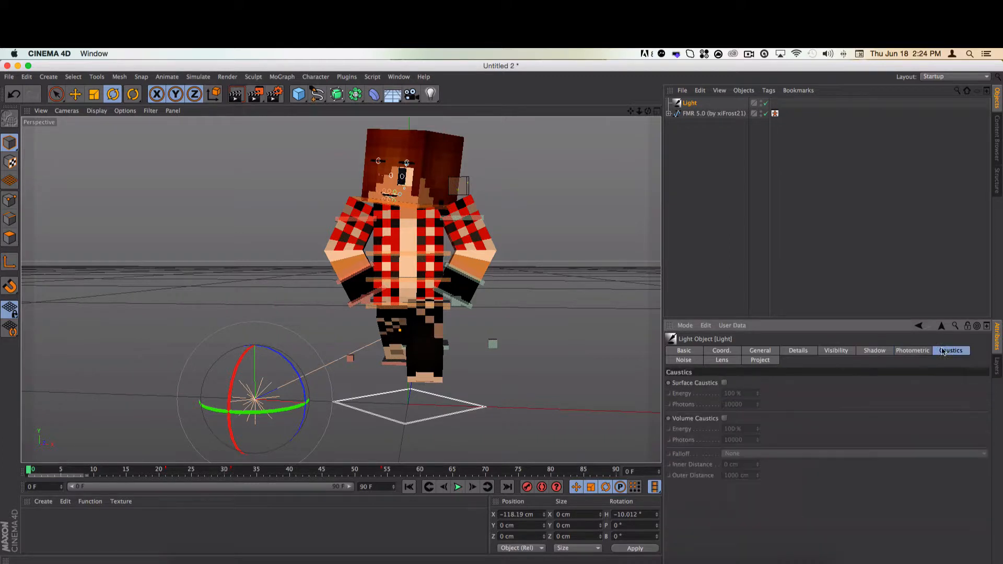
# - Preview-render the lit character in the viewport, start a 1920x1080 render in the Picture Viewer, and close the viewer
pyautogui.scroll(3, 417, 167)
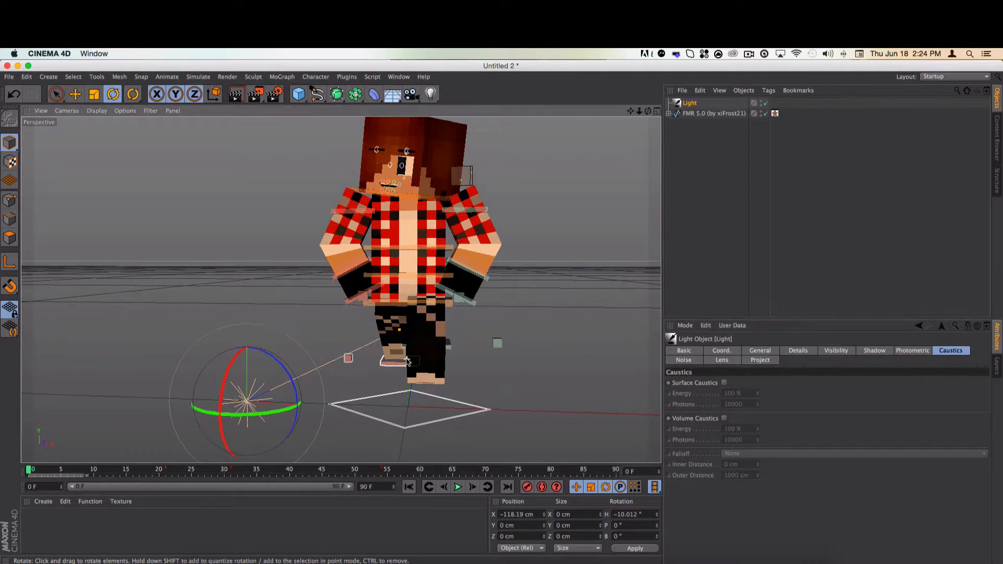
pyautogui.scroll(3, 606, 156)
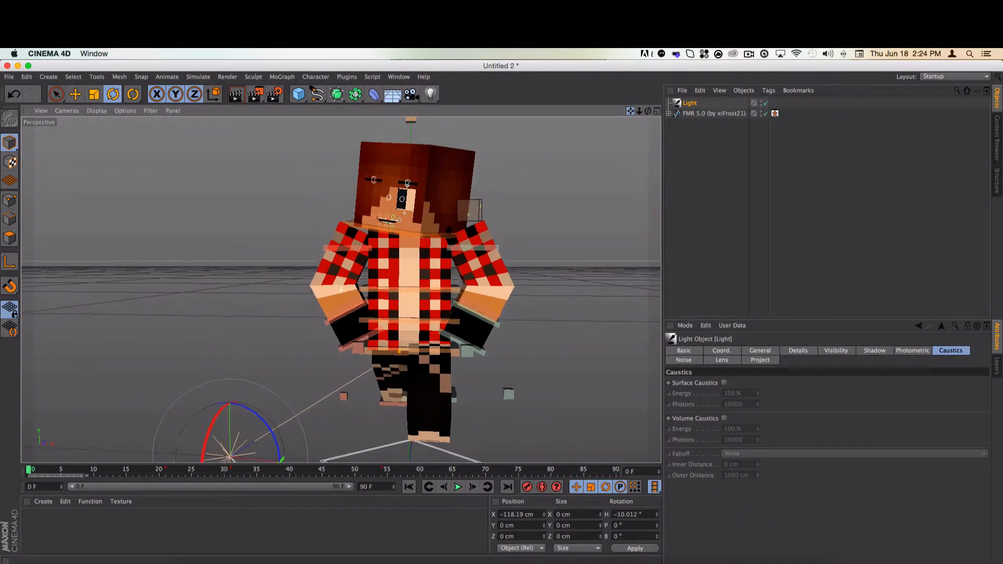
pyautogui.press('super+r')
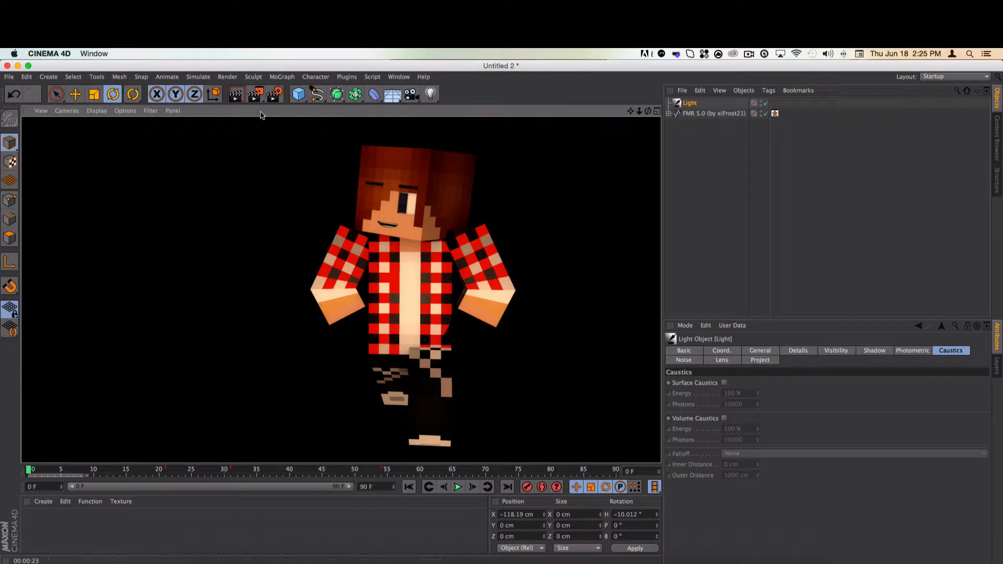
pyautogui.click(255, 95)
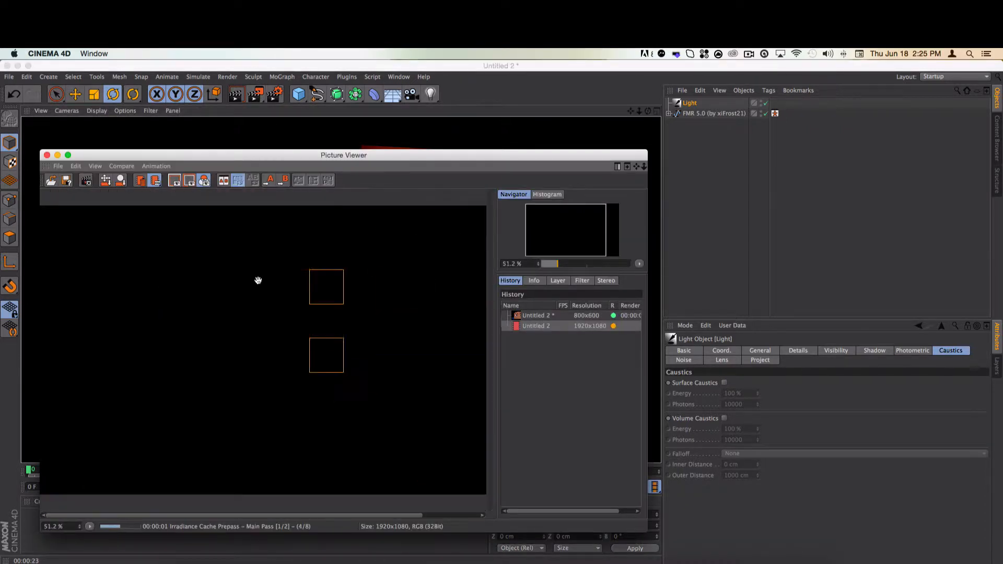
pyautogui.click(309, 124)
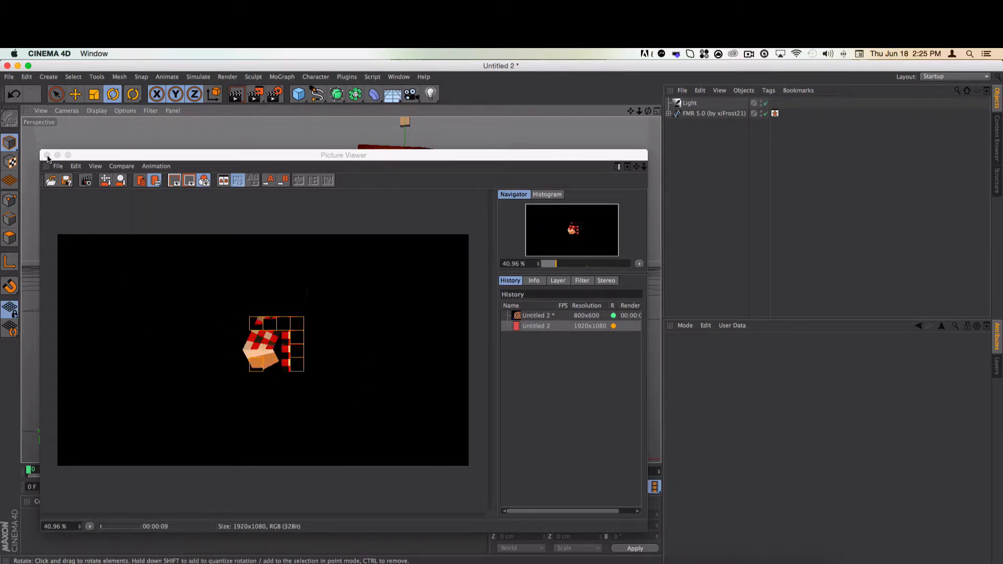
pyautogui.hotkey('shift', 'r')
pyautogui.click(530, 231)
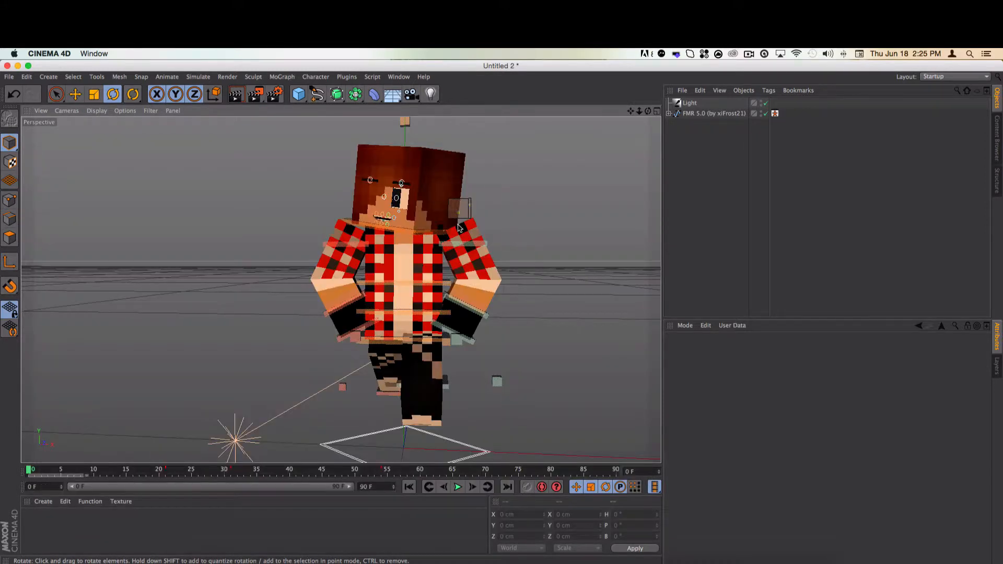
# - Render the scaled-back view of the character in the viewport and again in the Picture Viewer, and stop the render
pyautogui.hotkey('ctrl', 'r')
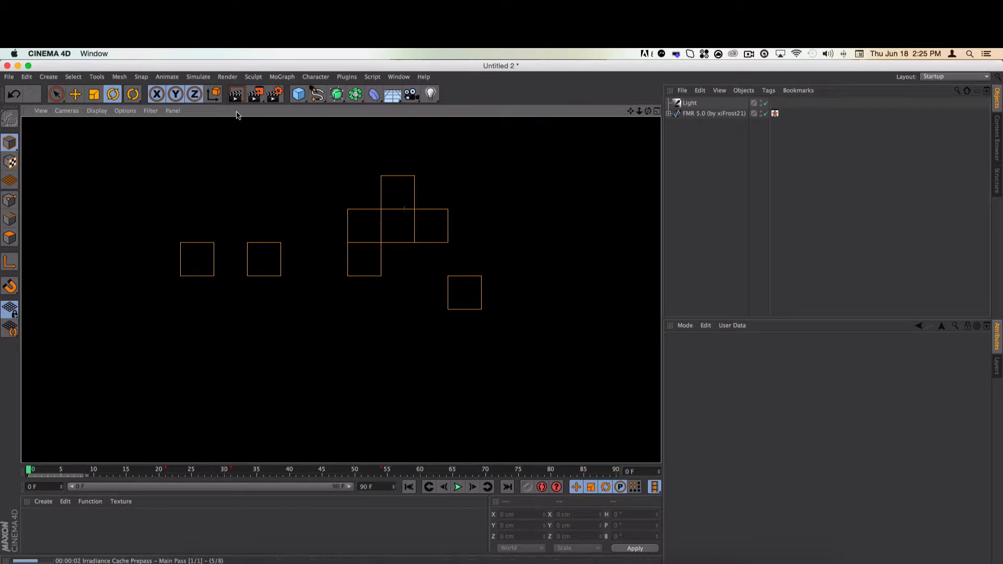
pyautogui.click(255, 131)
pyautogui.click(256, 94)
pyautogui.click(580, 230)
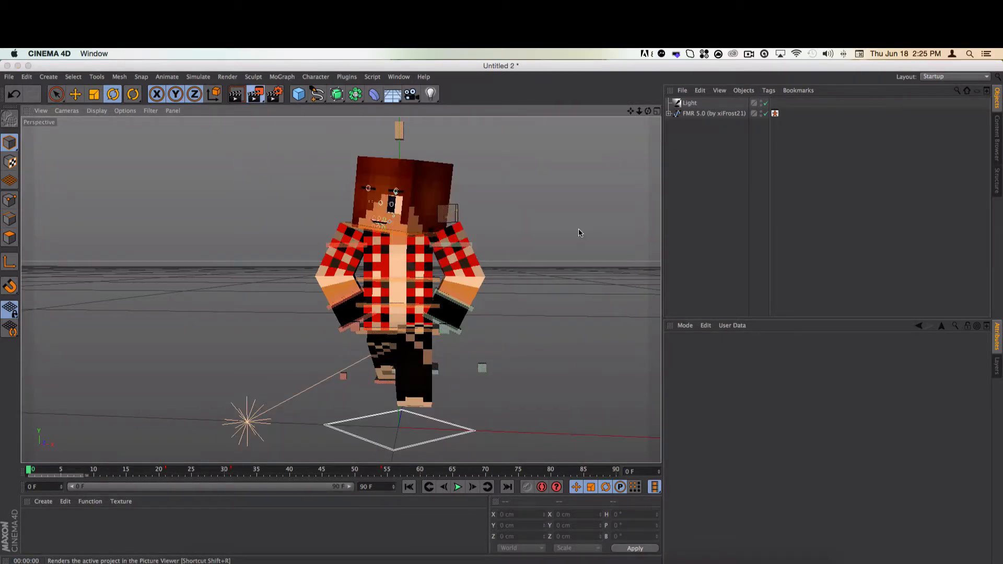
pyautogui.click(47, 155)
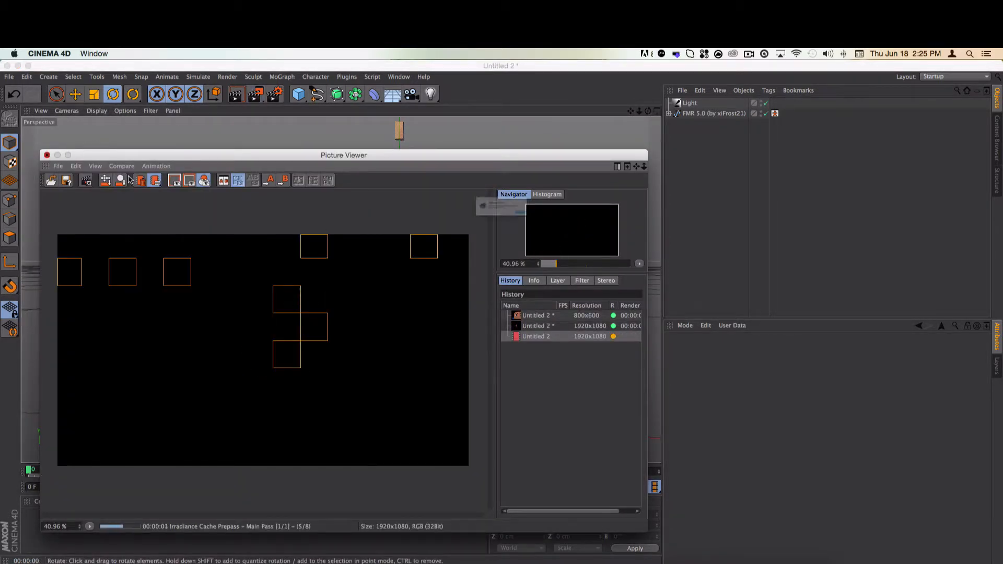
pyautogui.click(571, 233)
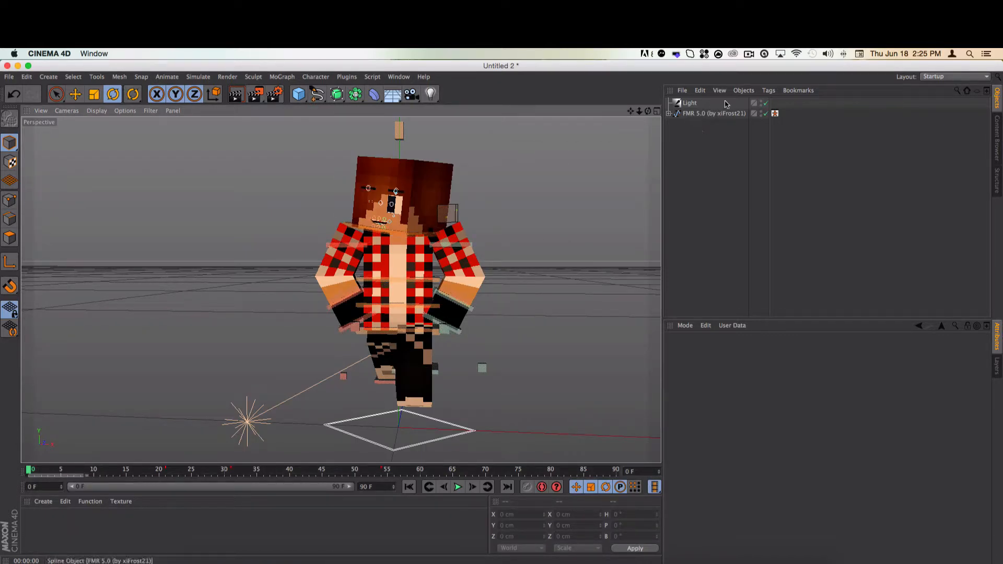
# - Delete the infinite light and the FMR 5.0 character rig from the scene
pyautogui.click(697, 106)
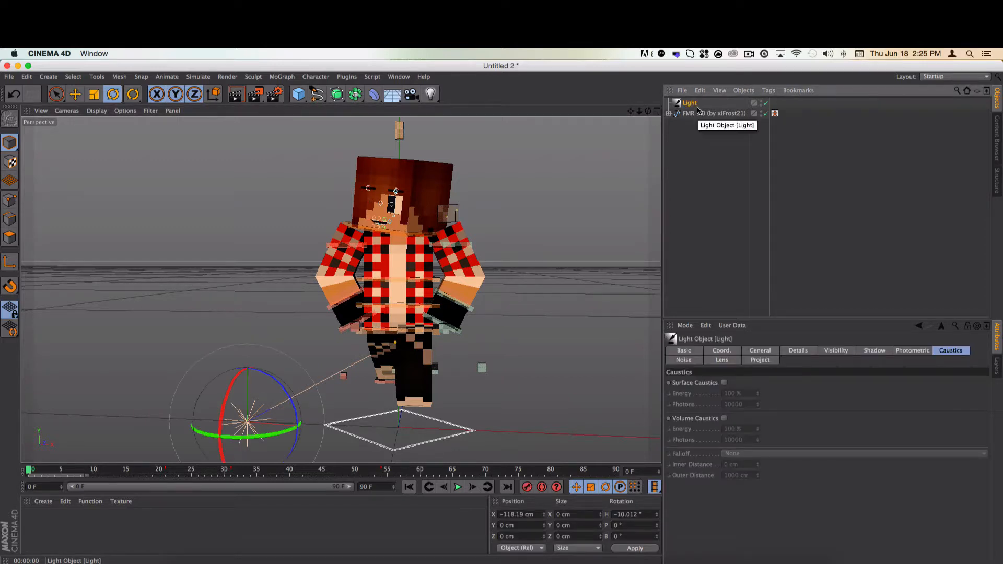
pyautogui.press('Delete')
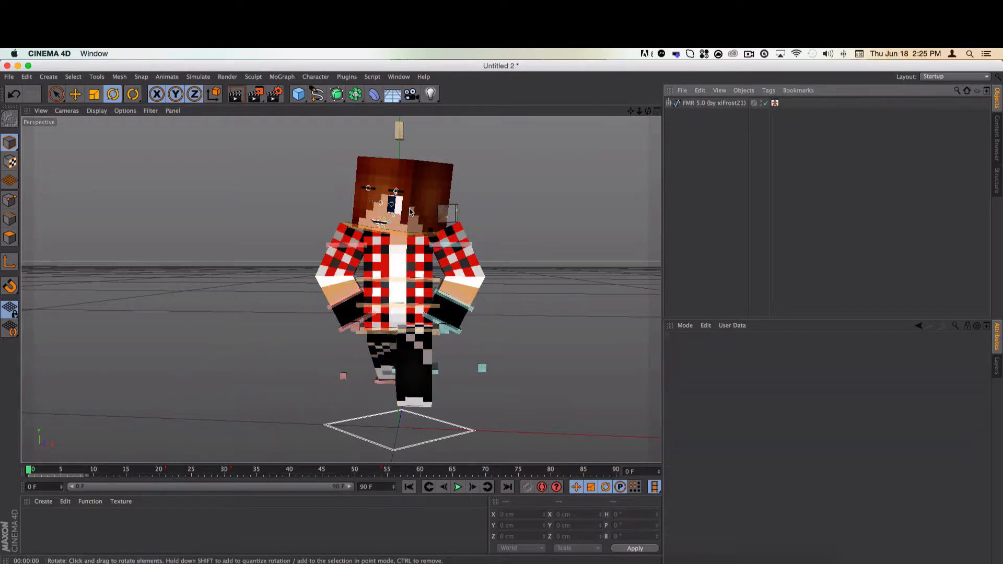
pyautogui.scroll(5, 409, 209)
pyautogui.click(678, 103)
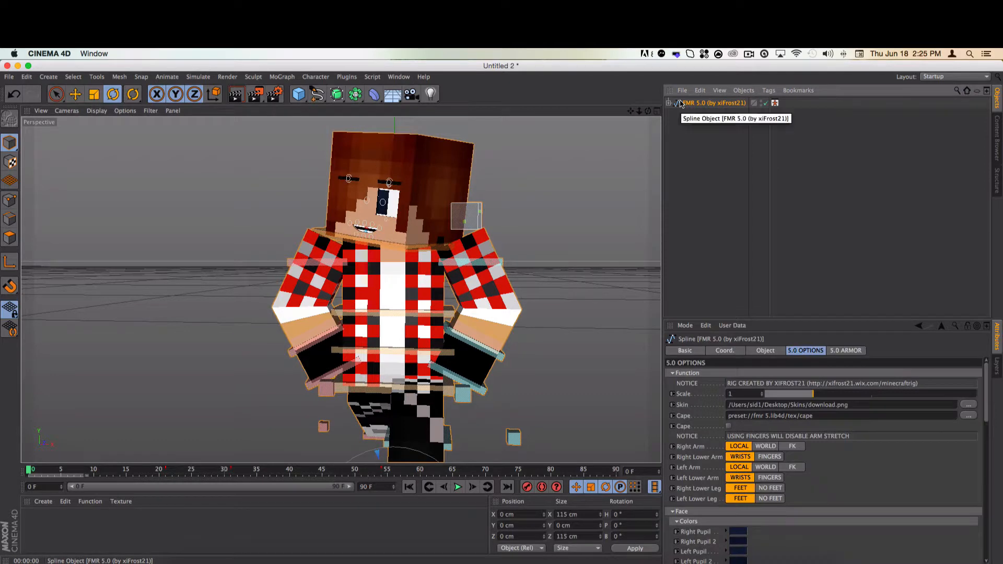
pyautogui.press('Delete')
# - Find the FMR 5.0 folder through a system search and open its fmr 5.lib4d library in the Content Browser
pyautogui.click(970, 53)
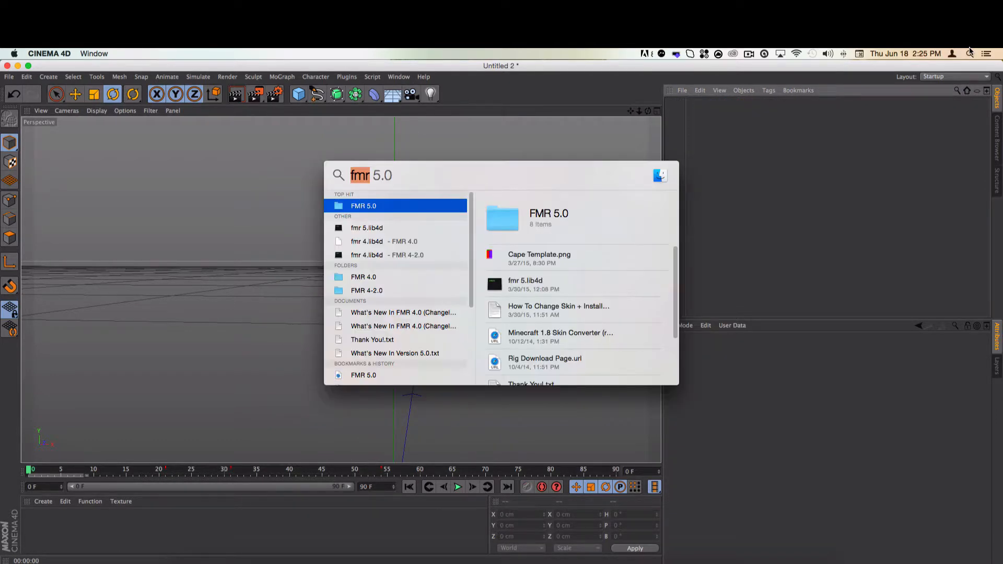
pyautogui.press('Return')
pyautogui.doubleClick(779, 317)
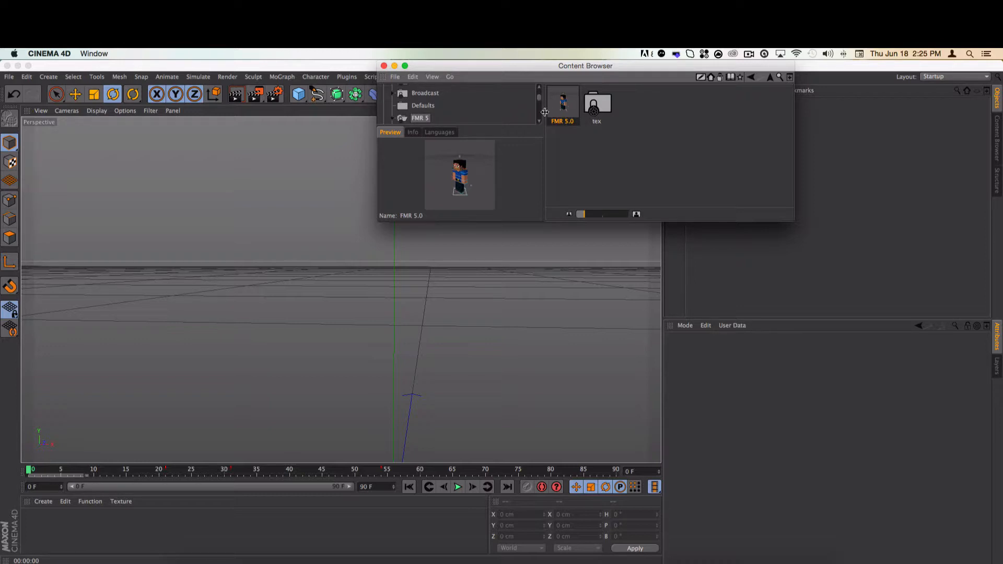
# - Load the FMR 5.0 character rig from the library into the scene and close the Content Browser
pyautogui.doubleClick(559, 107)
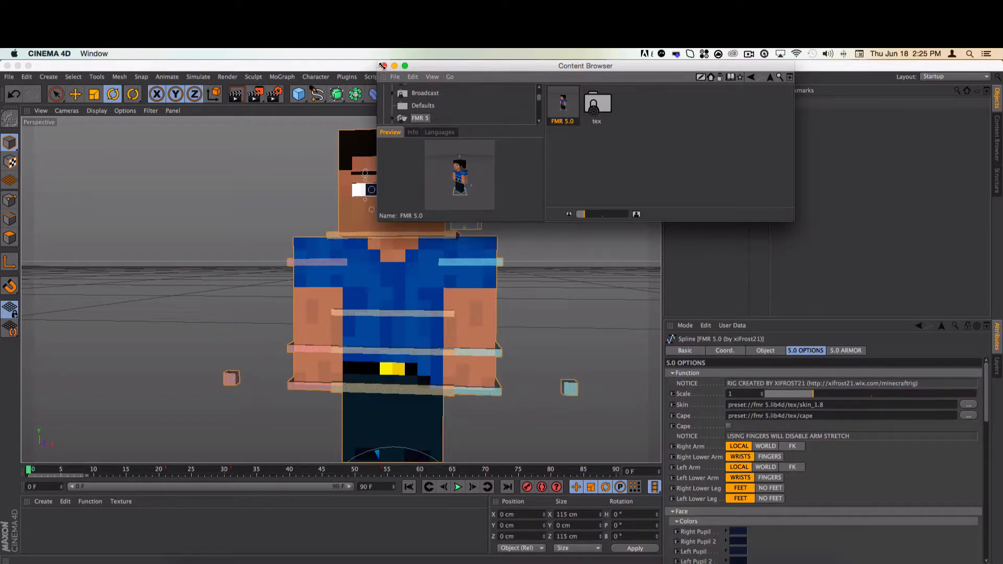
pyautogui.click(383, 66)
pyautogui.scroll(3, 328, 361)
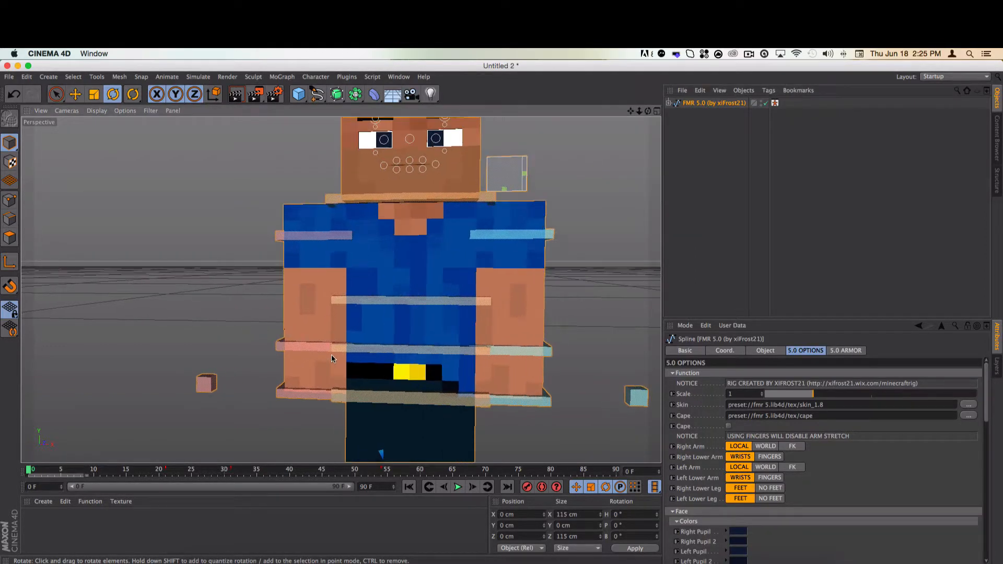
pyautogui.scroll(-1, 333, 357)
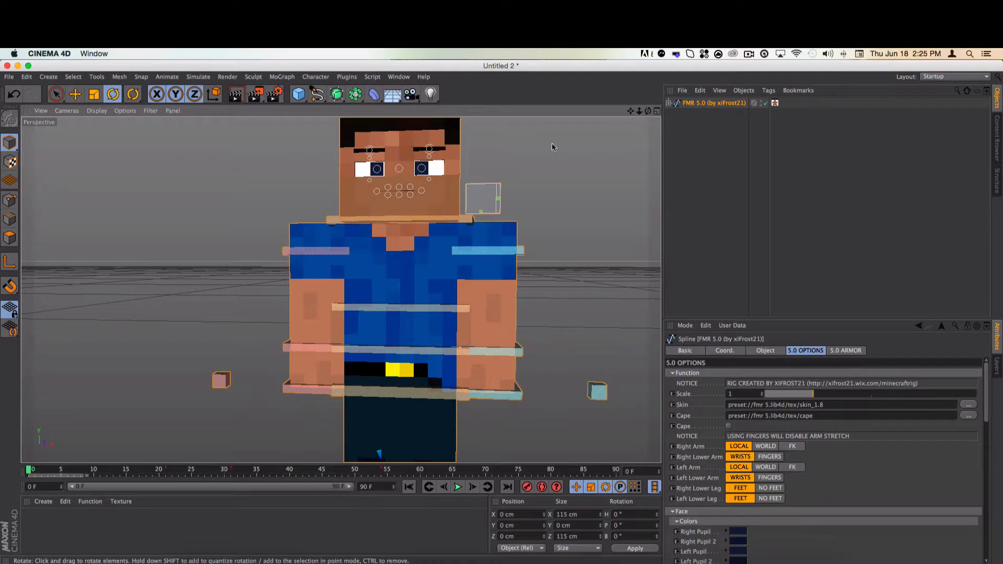
pyautogui.moveTo(630, 111); pyautogui.dragTo(627, 191)
pyautogui.scroll(1, 425, 232)
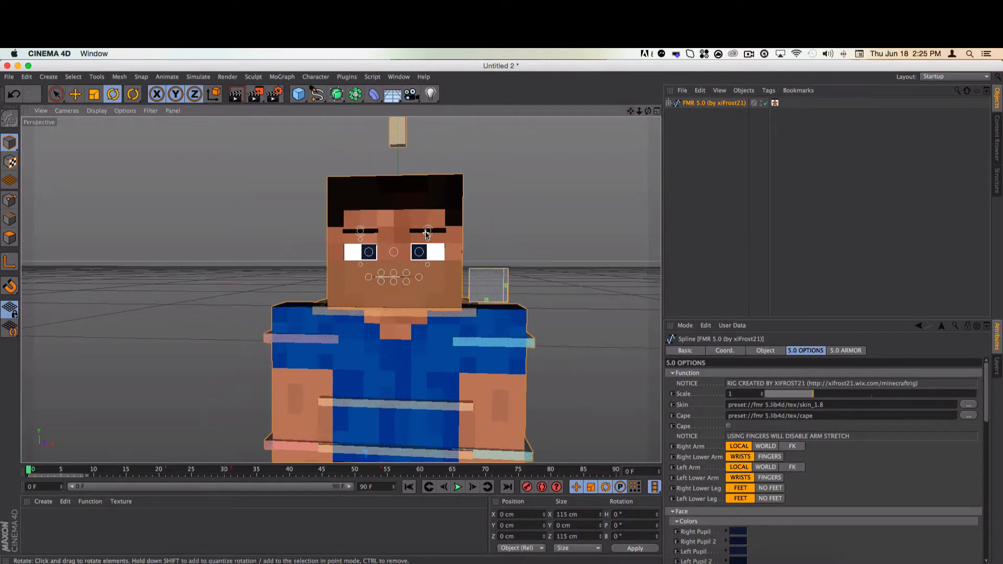
# - Bring up the layer list and unlock the 5.0_Body layers so the character's body meshes can be selected
pyautogui.click(998, 367)
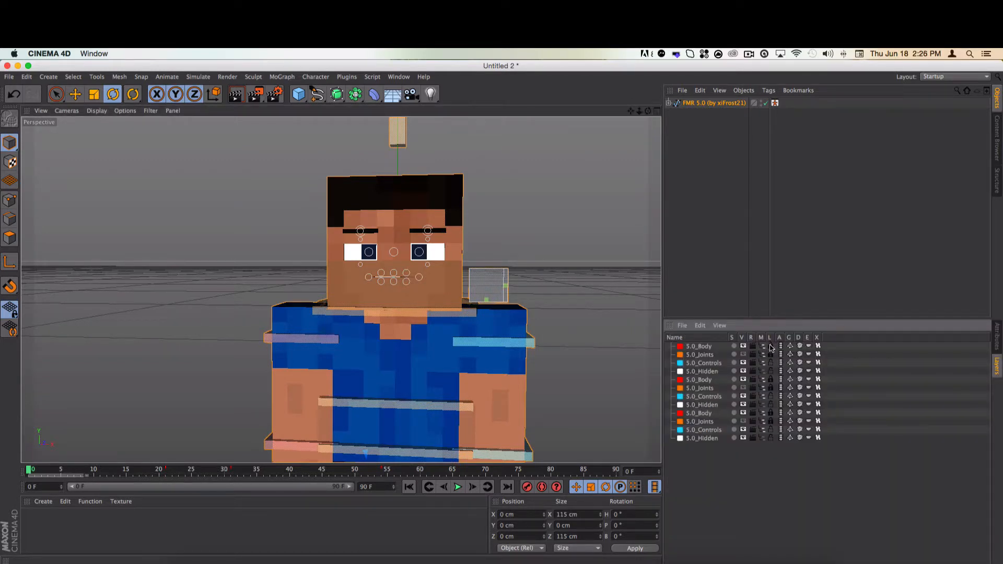
pyautogui.click(9, 238)
pyautogui.click(9, 142)
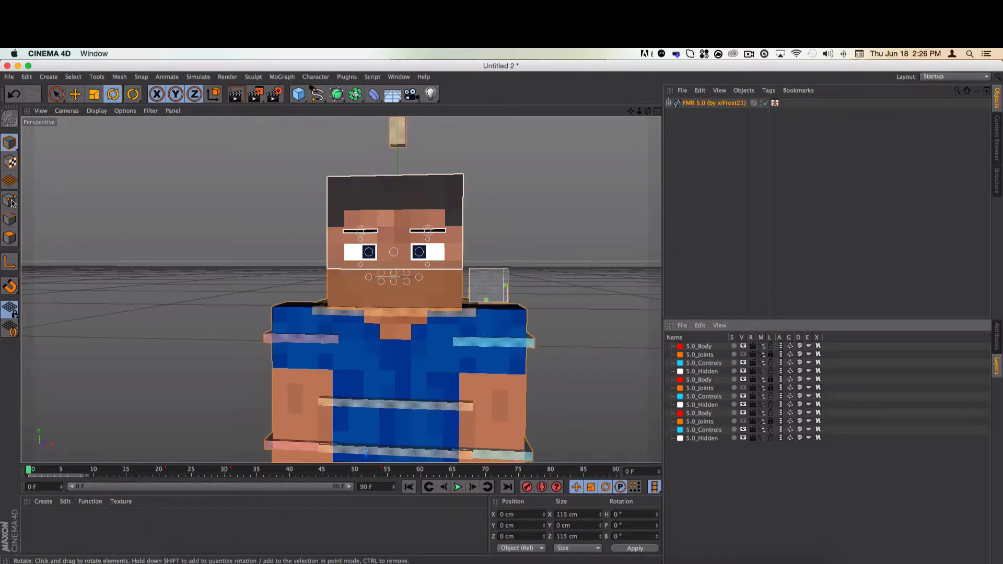
pyautogui.click(9, 237)
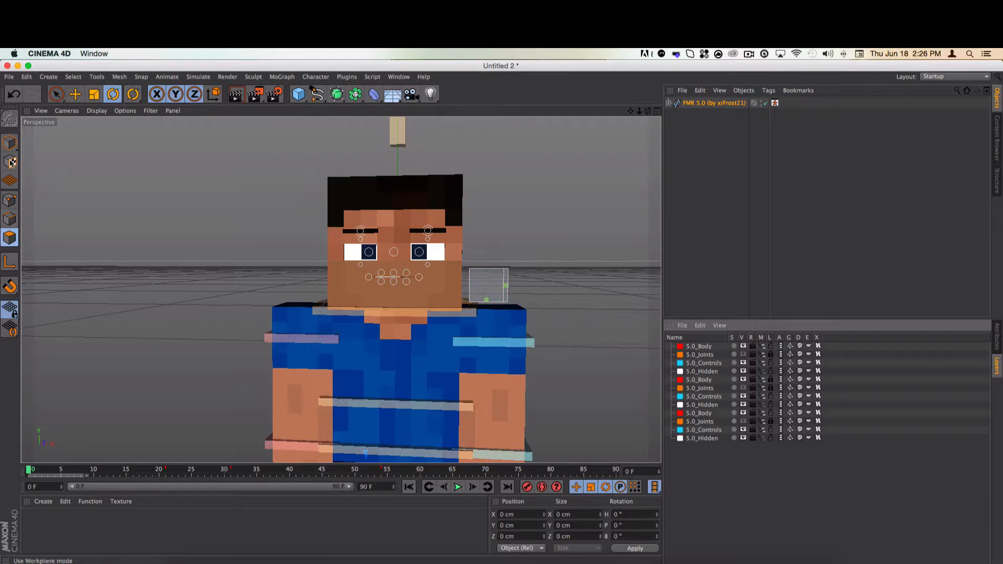
pyautogui.click(9, 143)
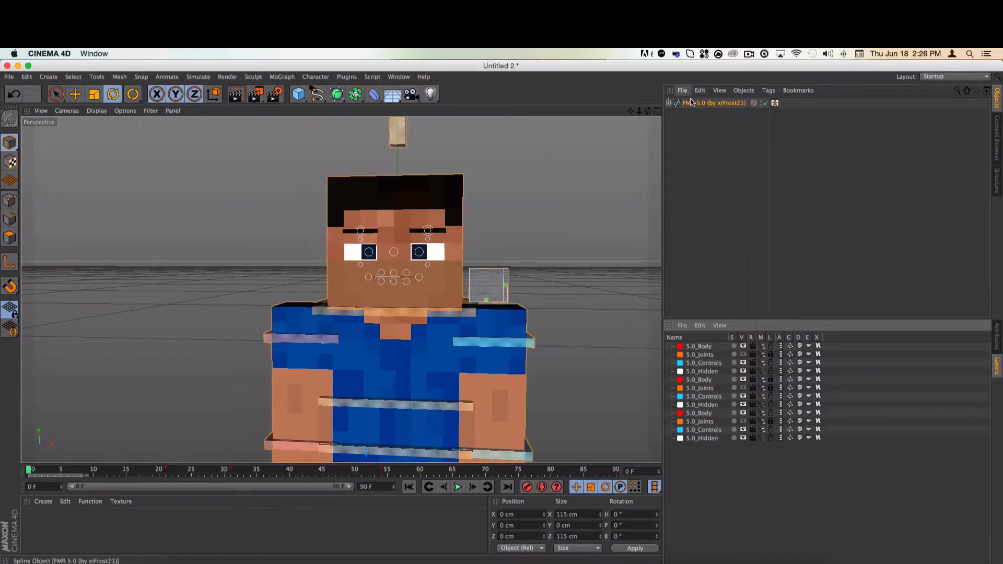
pyautogui.click(10, 236)
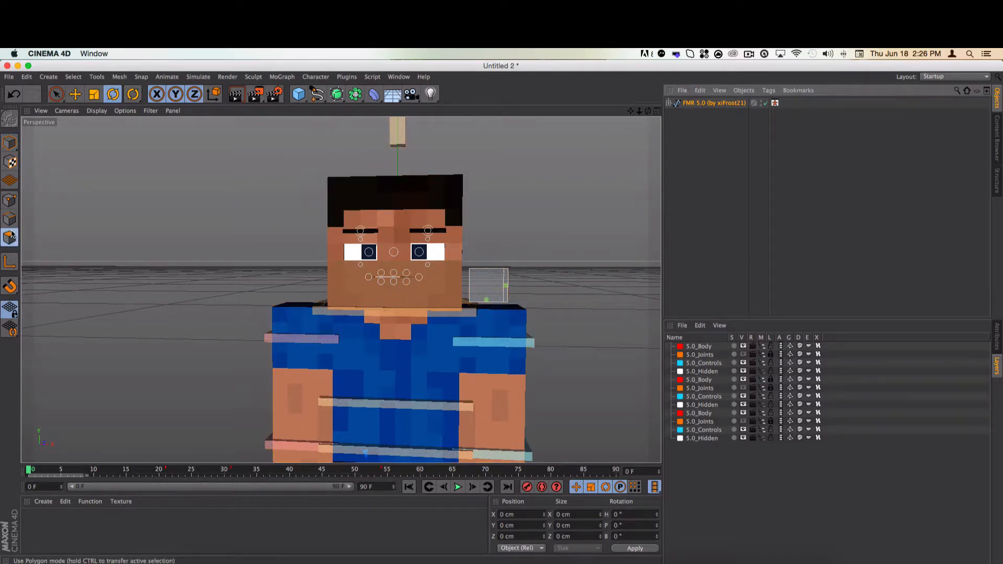
pyautogui.click(10, 143)
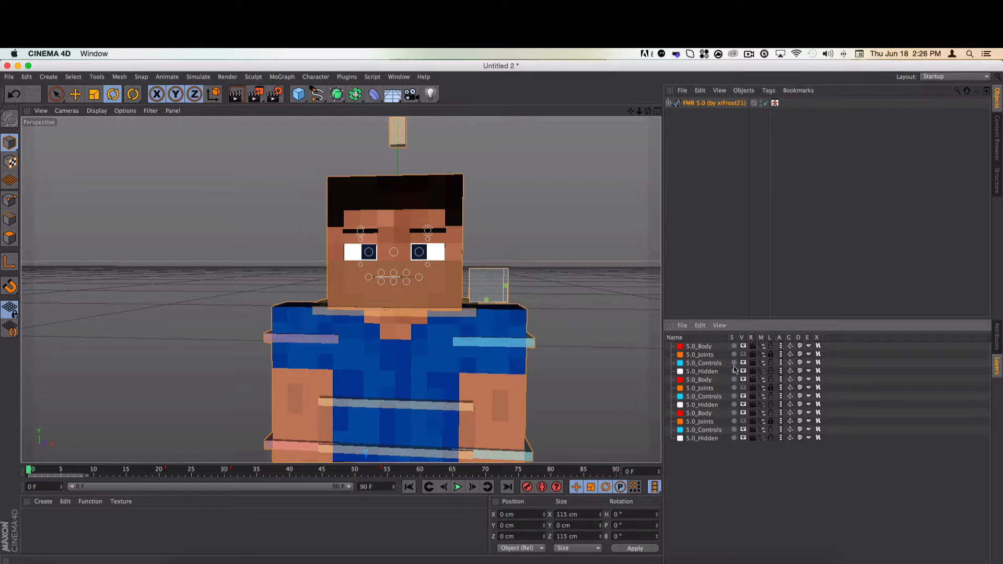
pyautogui.click(10, 238)
pyautogui.click(9, 142)
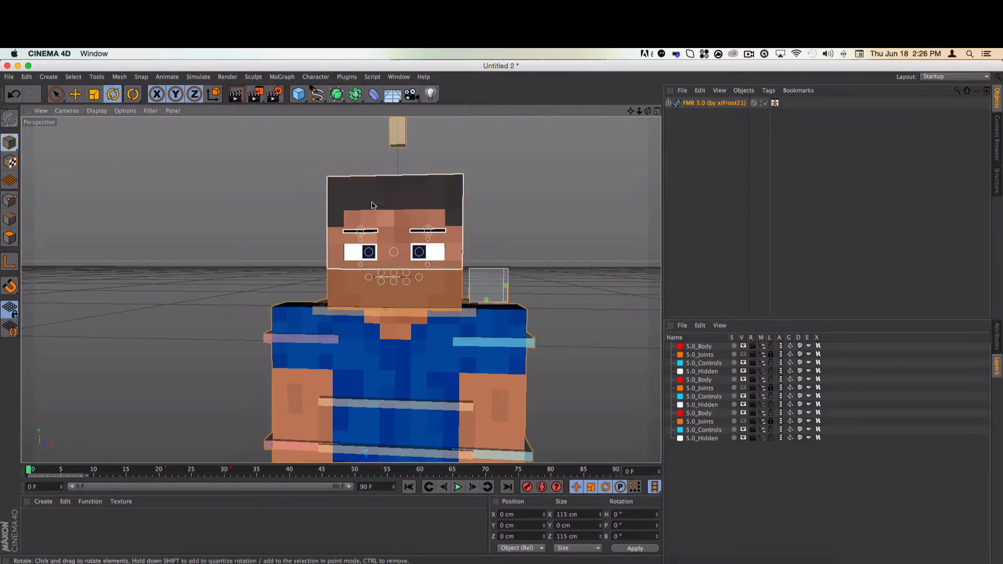
pyautogui.click(390, 199)
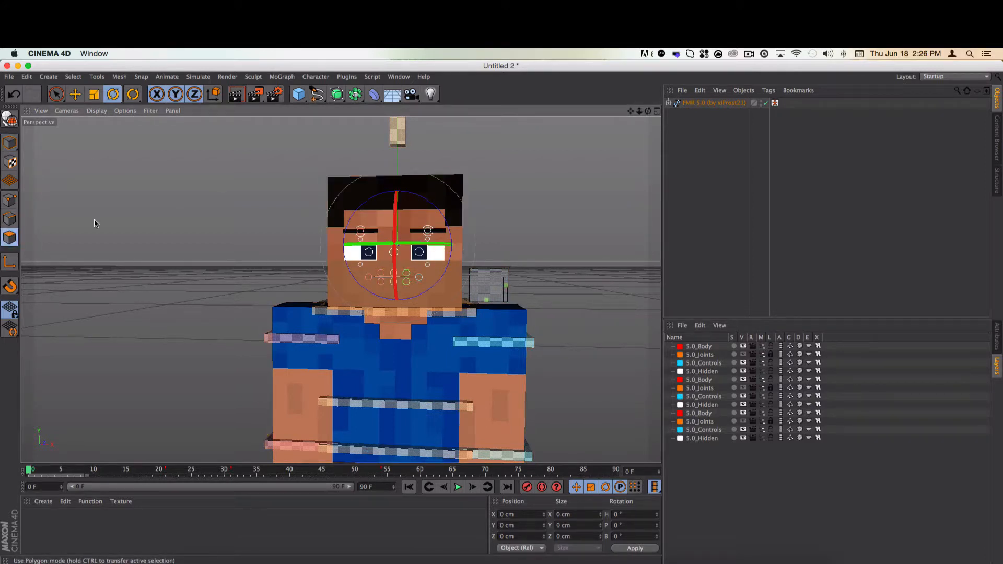
pyautogui.click(691, 104)
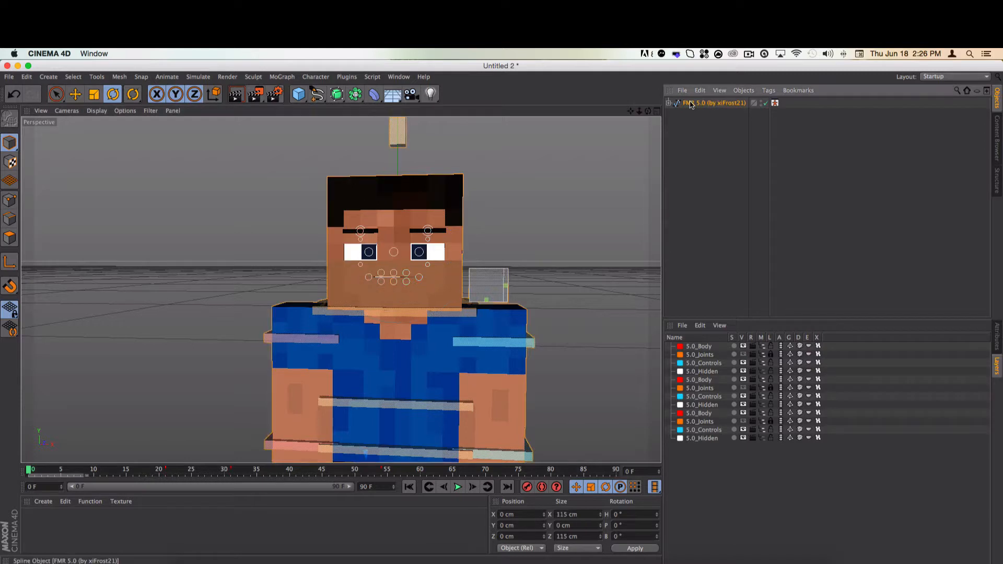
# - Expand the rig's Head group, select the EXTRUDE_meshHead object and switch to polygon mode
pyautogui.click(670, 103)
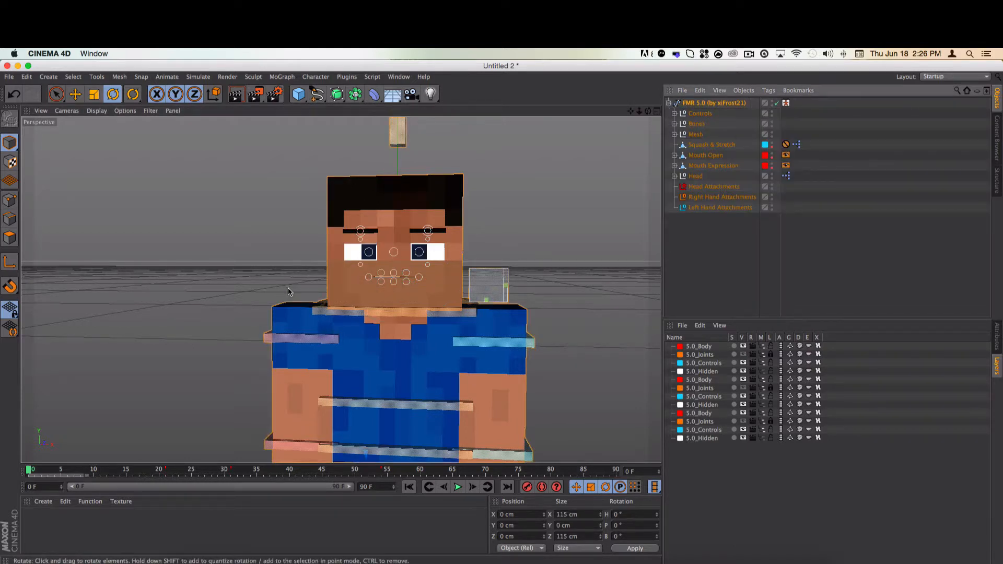
pyautogui.click(669, 104)
pyautogui.click(668, 103)
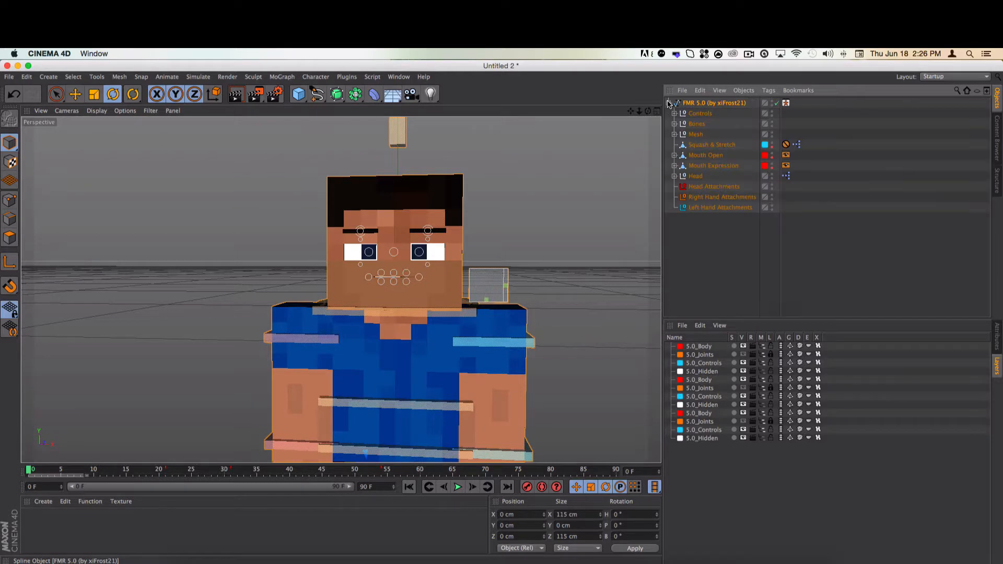
pyautogui.click(674, 176)
pyautogui.click(709, 188)
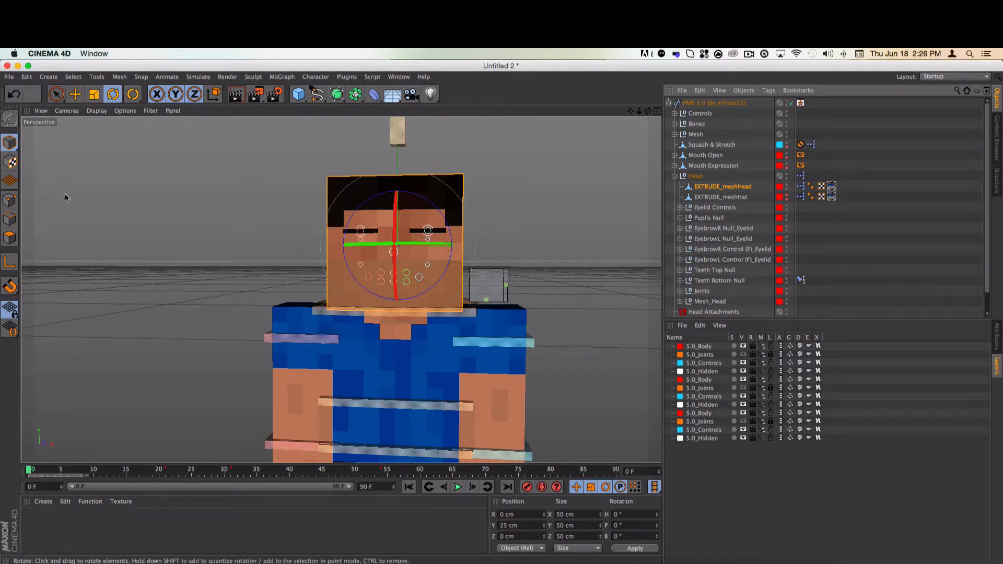
pyautogui.click(10, 238)
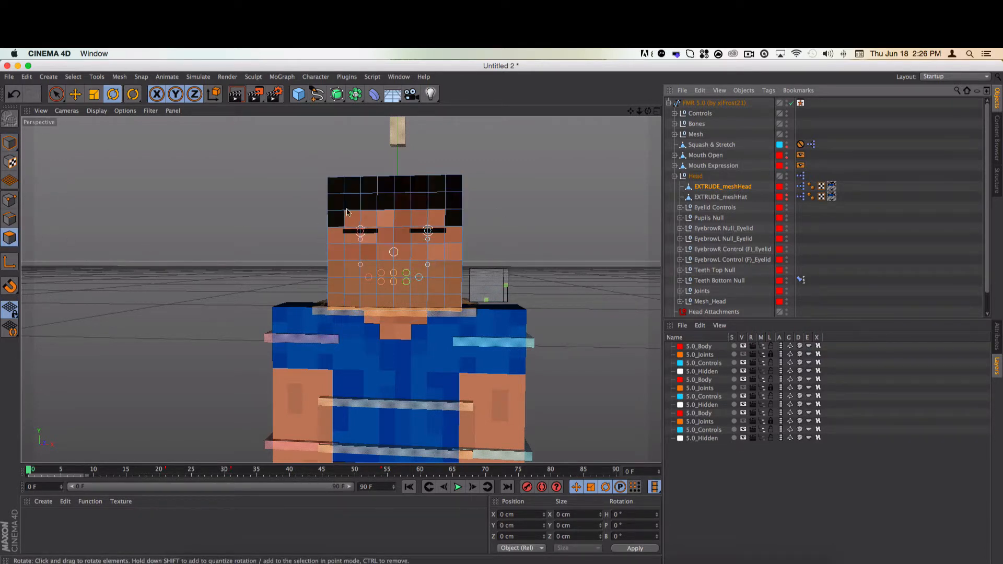
# - Select the black hair polygons on the front and one side of the head mesh with Live Selection
pyautogui.scroll(-2, 479, 282)
pyautogui.scroll(5, 480, 282)
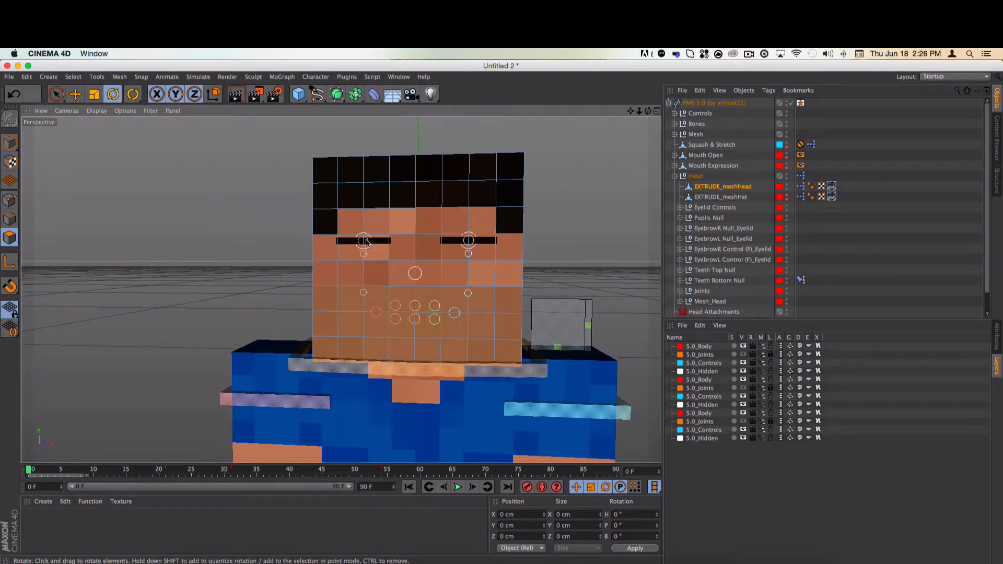
pyautogui.click(56, 95)
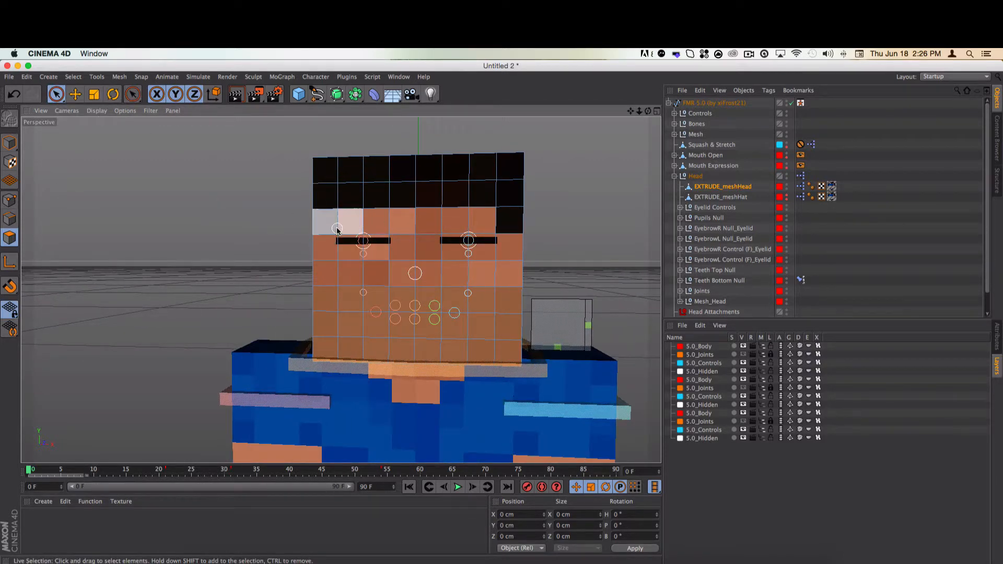
pyautogui.moveTo(326, 230)
pyautogui.mouseDown()
pyautogui.moveTo(330, 183)
pyautogui.moveTo(371, 173)
pyautogui.moveTo(477, 172)
pyautogui.moveTo(506, 193)
pyautogui.moveTo(344, 193)
pyautogui.mouseUp()
pyautogui.moveTo(647, 111); pyautogui.dragTo(565, 144)
pyautogui.click(532, 210)
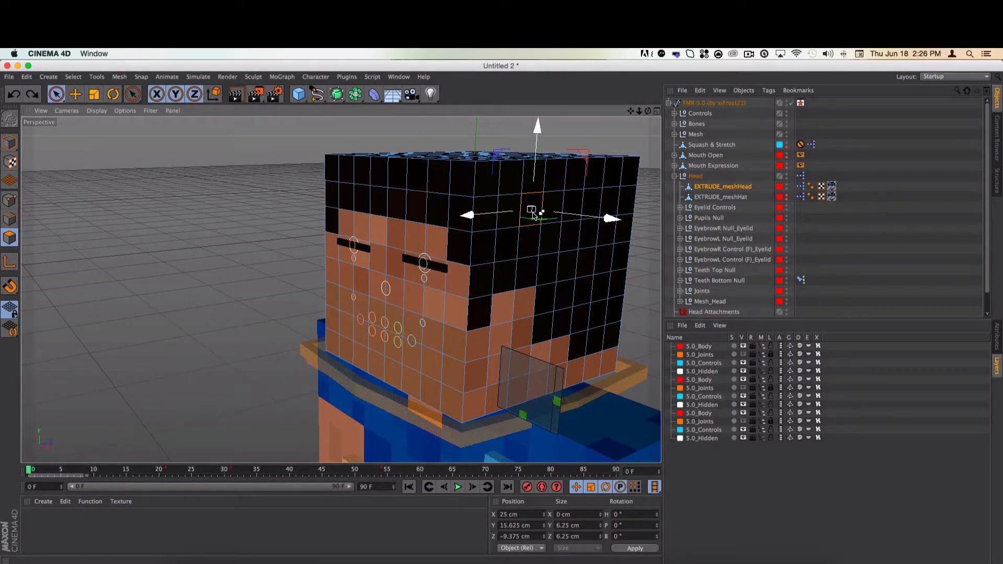
pyautogui.press('super+z')
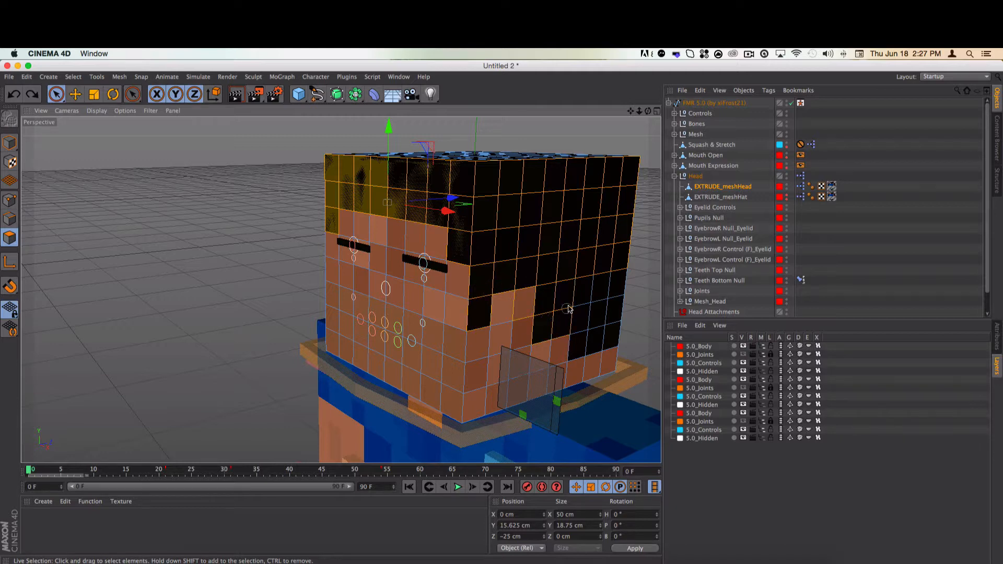
pyautogui.keyDown('shift'); pyautogui.moveTo(577, 338); pyautogui.dragTo(578, 335); pyautogui.keyUp('shift')
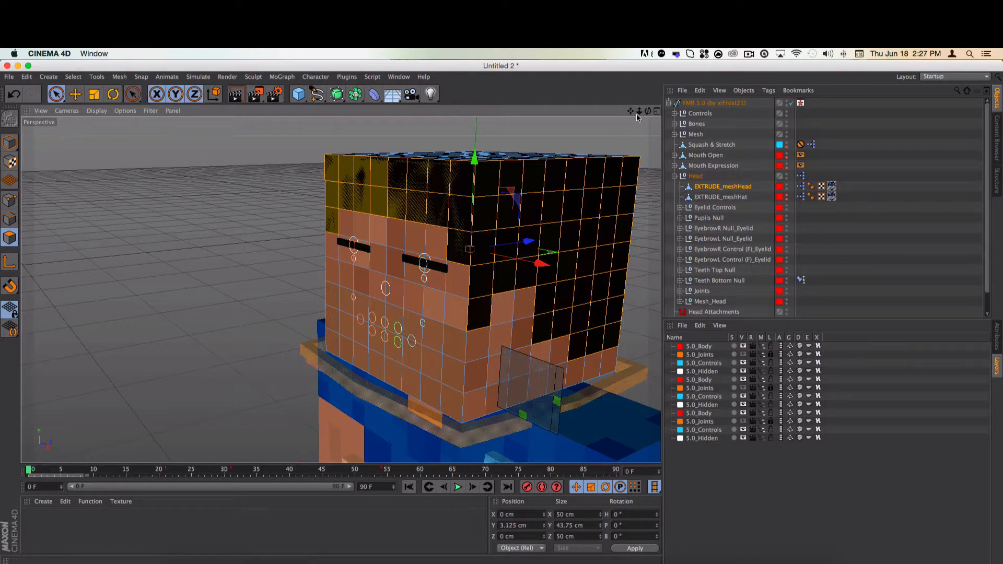
# - Add the hair polygons on the back and the opposite side of the head to the selection
pyautogui.moveTo(646, 113); pyautogui.dragTo(454, 226)
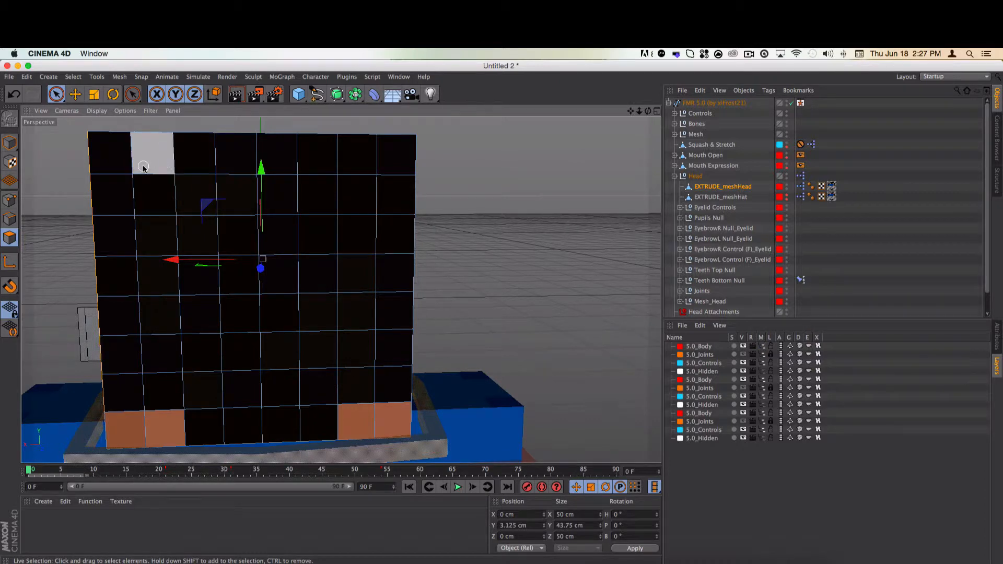
pyautogui.moveTo(119, 163)
pyautogui.mouseDown()
pyautogui.moveTo(324, 167)
pyautogui.moveTo(392, 185)
pyautogui.moveTo(224, 197)
pyautogui.moveTo(166, 214)
pyautogui.moveTo(141, 246)
pyautogui.moveTo(358, 241)
pyautogui.moveTo(396, 301)
pyautogui.moveTo(387, 339)
pyautogui.moveTo(347, 375)
pyautogui.moveTo(239, 317)
pyautogui.moveTo(132, 284)
pyautogui.moveTo(163, 391)
pyautogui.moveTo(273, 365)
pyautogui.moveTo(214, 414)
pyautogui.moveTo(293, 428)
pyautogui.mouseUp()
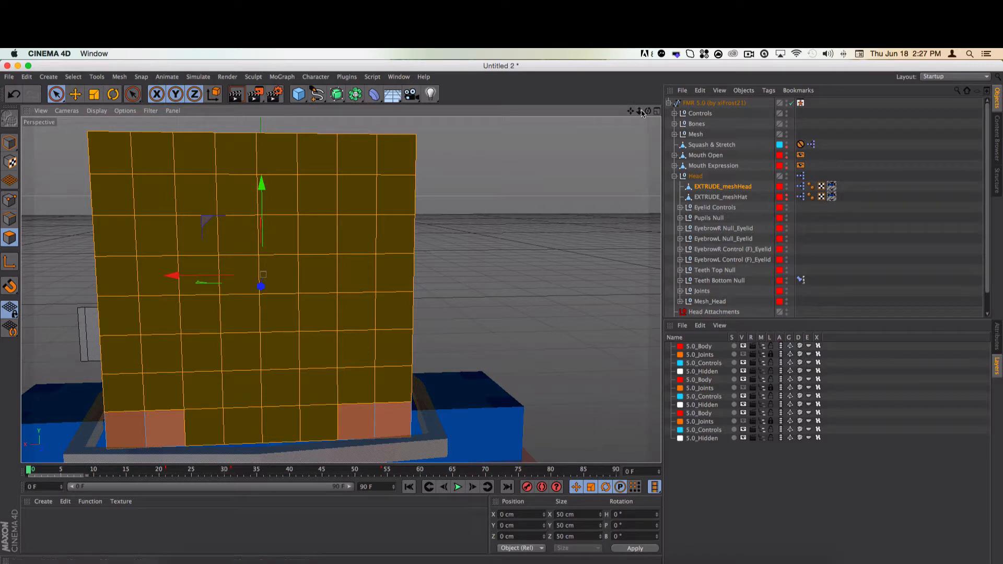
pyautogui.moveTo(647, 112); pyautogui.dragTo(514, 114)
pyautogui.moveTo(630, 111); pyautogui.dragTo(528, 131)
pyautogui.moveTo(523, 356)
pyautogui.mouseDown()
pyautogui.moveTo(533, 300)
pyautogui.moveTo(453, 189)
pyautogui.moveTo(254, 203)
pyautogui.moveTo(502, 259)
pyautogui.moveTo(337, 267)
pyautogui.moveTo(260, 308)
pyautogui.moveTo(386, 366)
pyautogui.moveTo(360, 382)
pyautogui.moveTo(250, 360)
pyautogui.moveTo(291, 436)
pyautogui.moveTo(313, 435)
pyautogui.mouseUp()
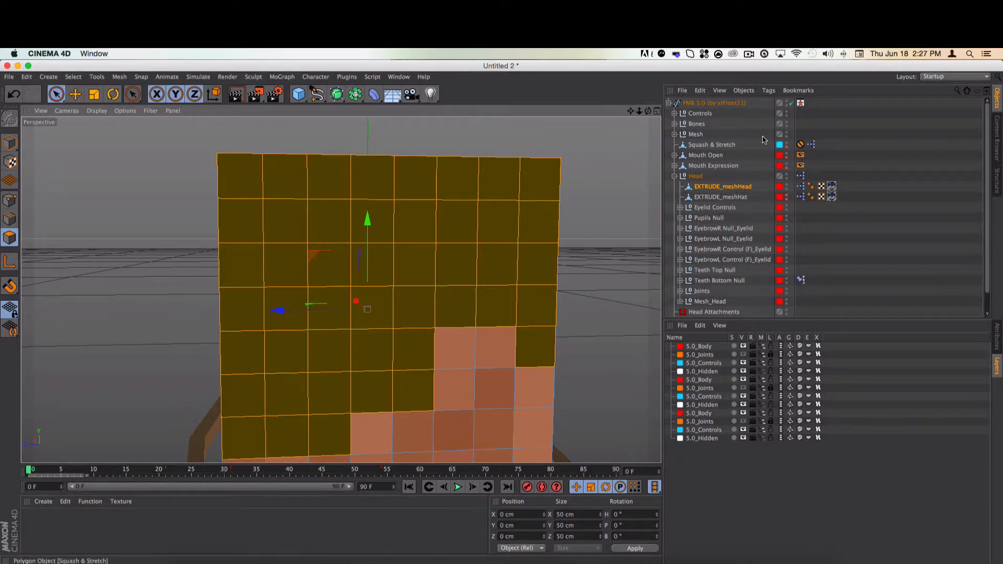
# - Add all the hair polygons on top of the head to the selection
pyautogui.keyDown('alt'); pyautogui.moveTo(340, 290); pyautogui.dragTo(341, 290); pyautogui.keyUp('alt')
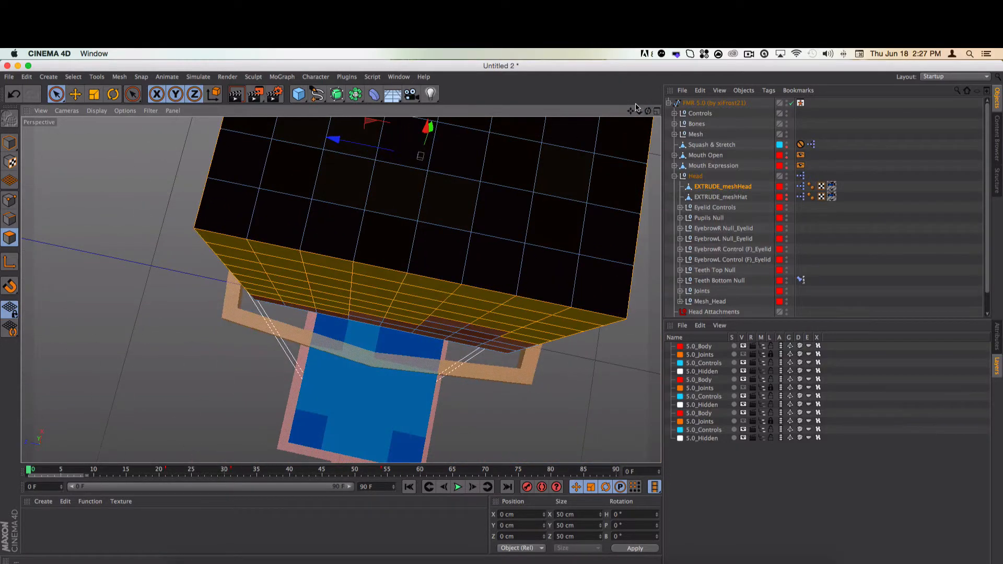
pyautogui.keyDown('alt'); pyautogui.moveTo(341, 290); pyautogui.dragTo(341, 290, button='right'); pyautogui.keyUp('alt')
pyautogui.moveTo(431, 190)
pyautogui.keyDown('shift'); pyautogui.mouseDown()
pyautogui.moveTo(340, 180)
pyautogui.moveTo(324, 204)
pyautogui.moveTo(320, 272)
pyautogui.moveTo(355, 235)
pyautogui.moveTo(400, 240)
pyautogui.moveTo(349, 261)
pyautogui.moveTo(410, 222)
pyautogui.moveTo(420, 232)
pyautogui.moveTo(404, 282)
pyautogui.moveTo(416, 266)
pyautogui.mouseUp(); pyautogui.keyUp('shift')
# - Invert the selection to remove the skin polygons from the extrude head mesh, and invert again to reselect the hair polygons
pyautogui.moveTo(649, 111); pyautogui.dragTo(598, 51)
pyautogui.scroll(2, 433, 303)
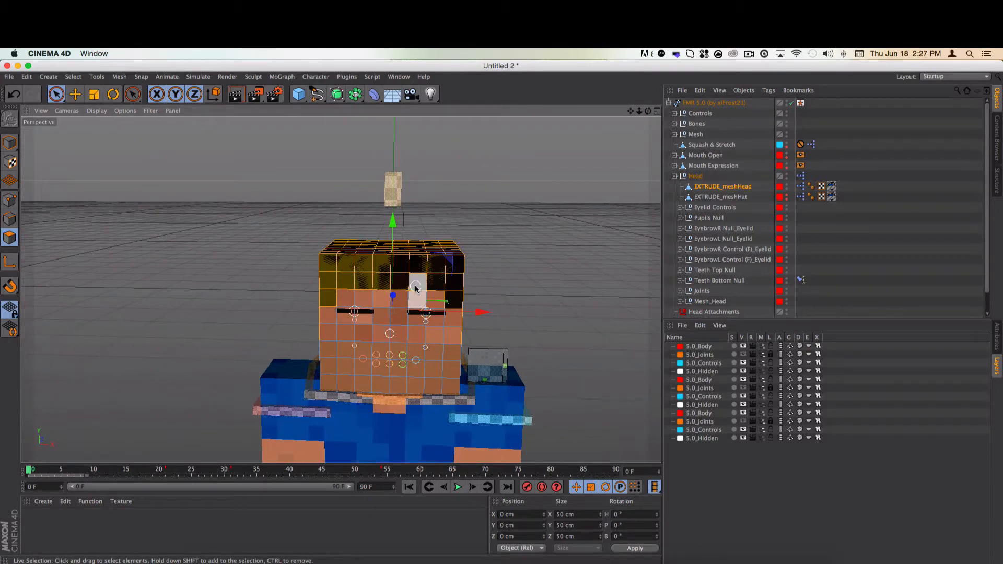
pyautogui.press('u')
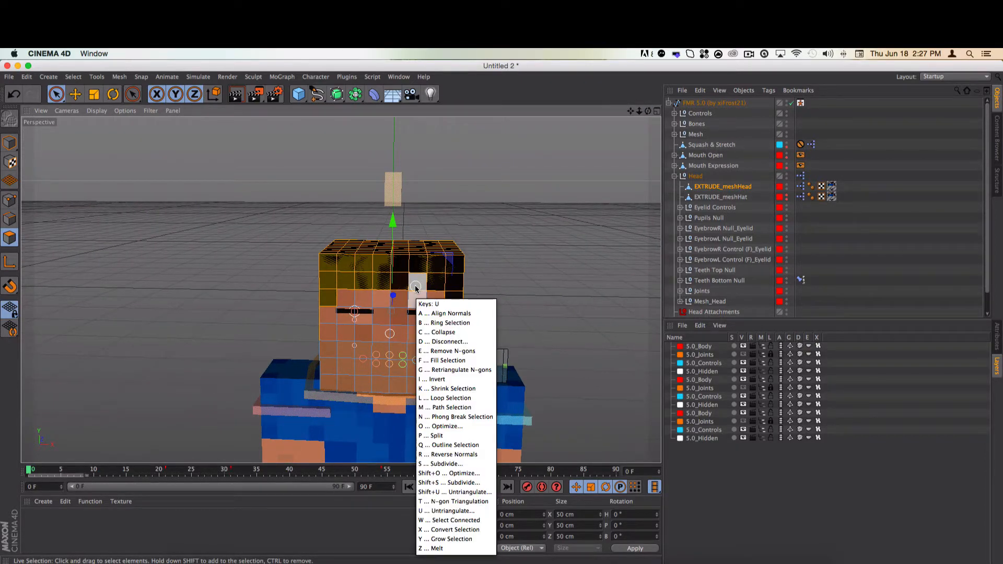
pyautogui.press('i')
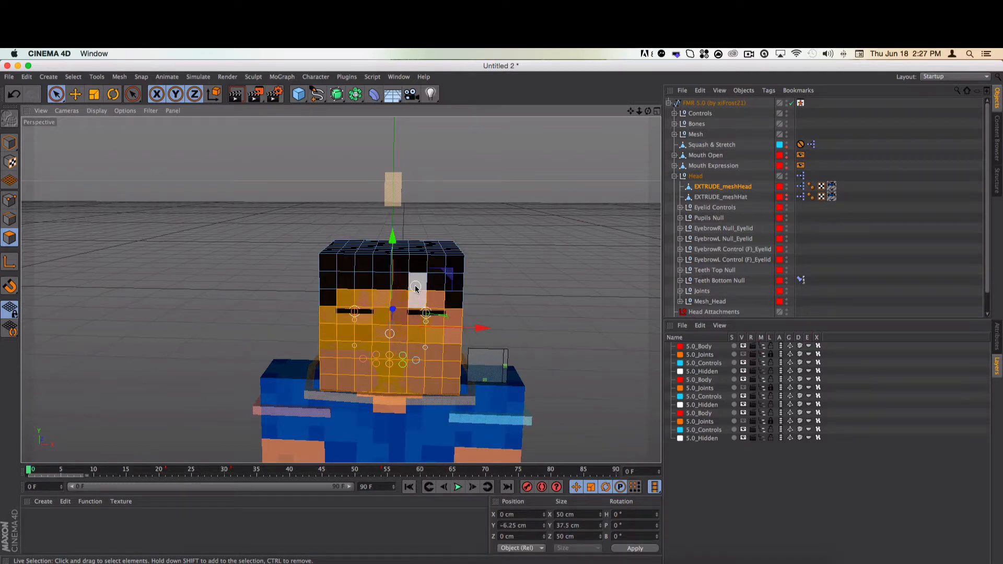
pyautogui.hotkey('ctrl', 'shift', 'a')
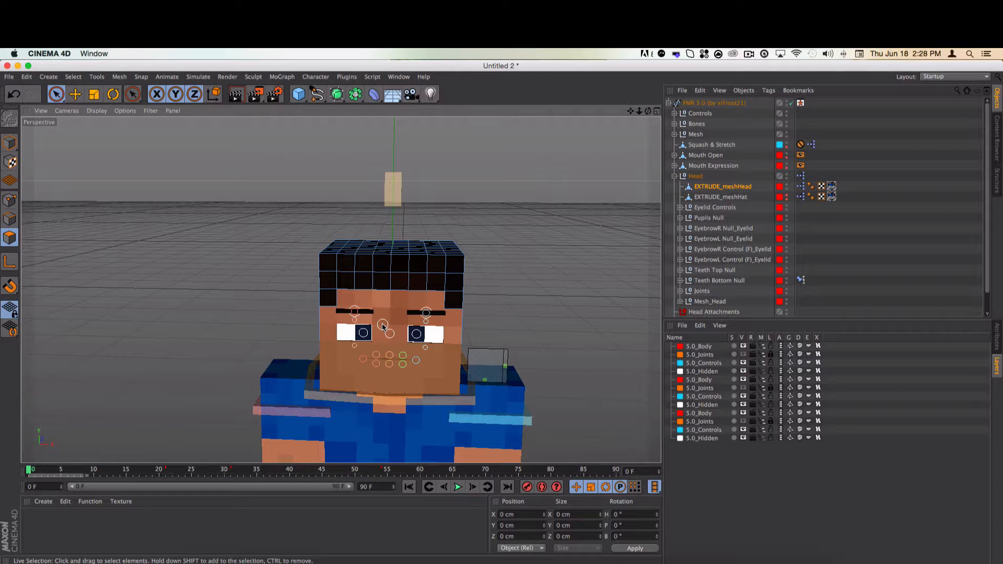
pyautogui.press('u')
pyautogui.press('i')
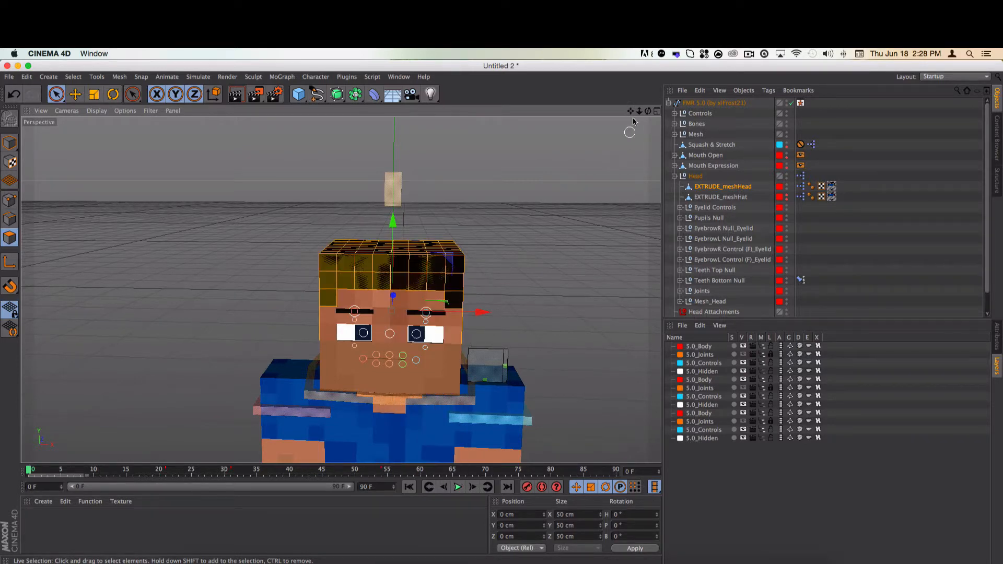
# - Extrude the selected hair polygons with a 91° maximum angle, a 1 cm offset and 99% offset variation
pyautogui.click(996, 336)
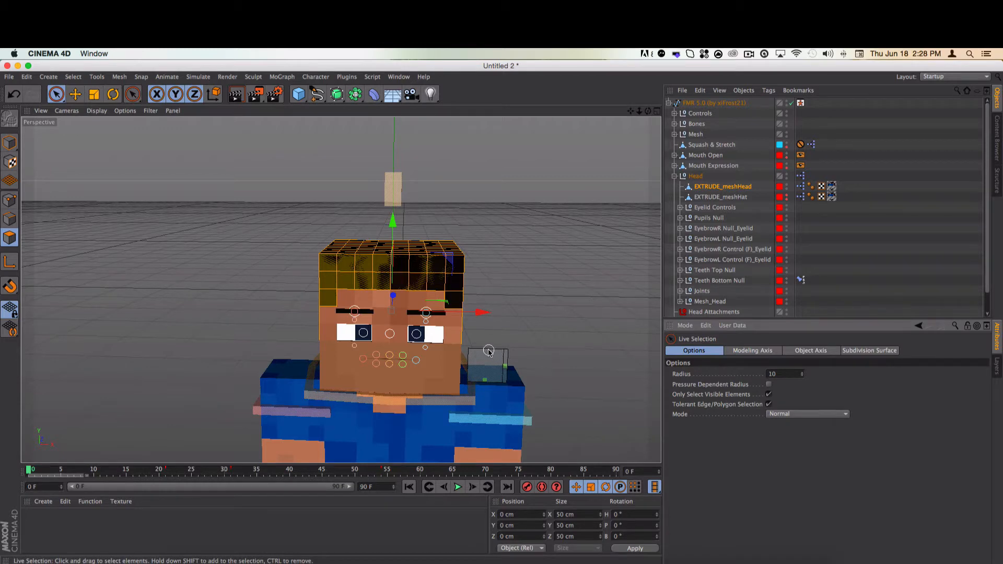
pyautogui.press('d')
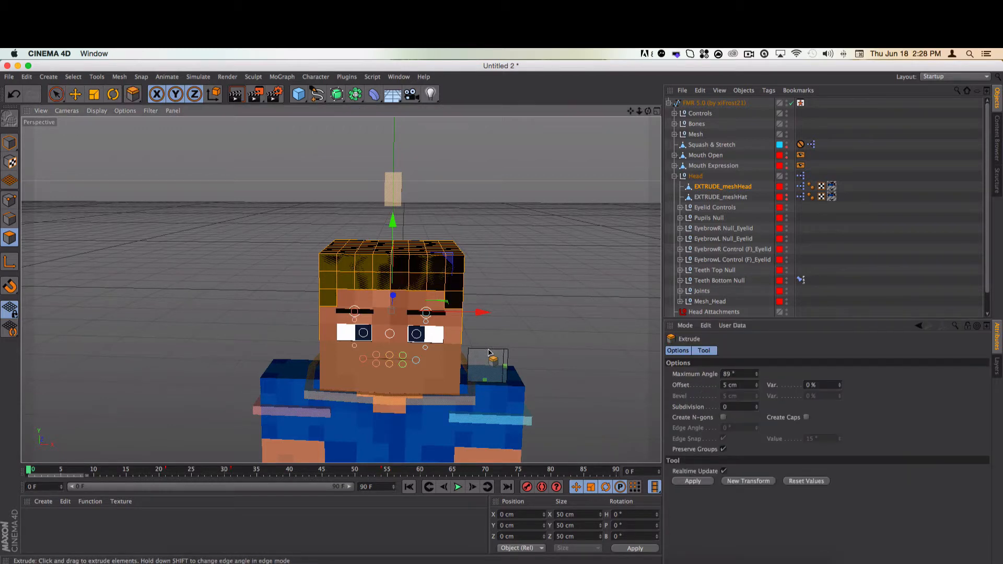
pyautogui.click(743, 374)
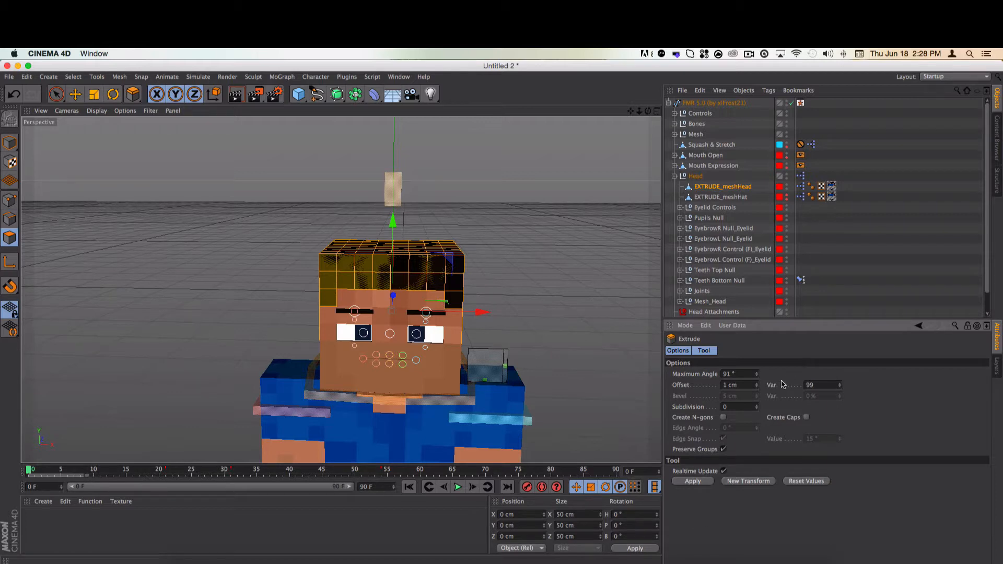
pyautogui.click(688, 481)
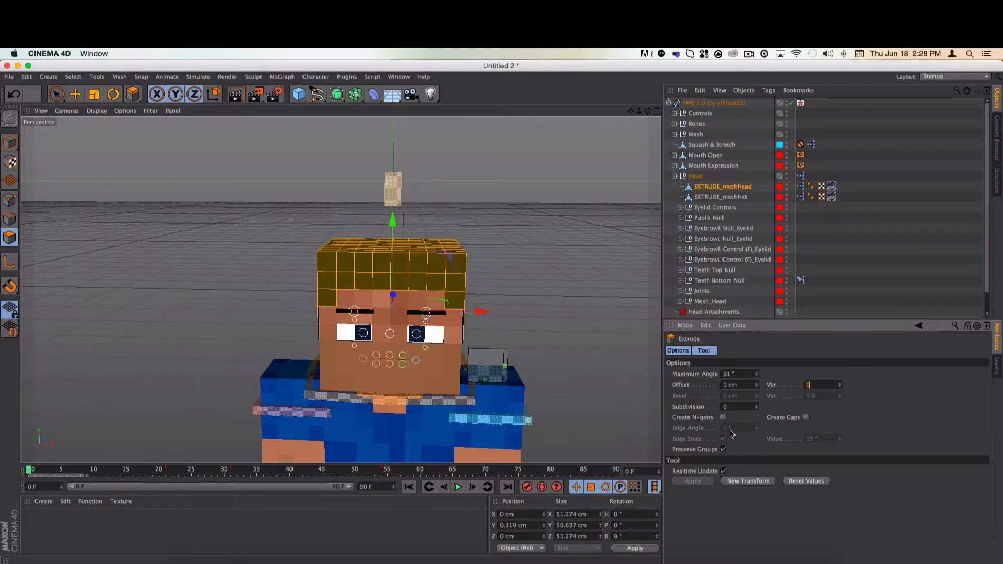
# - Set the hair extrusion's offset variation to 0% and its offset to 2 cm
pyautogui.click(724, 471)
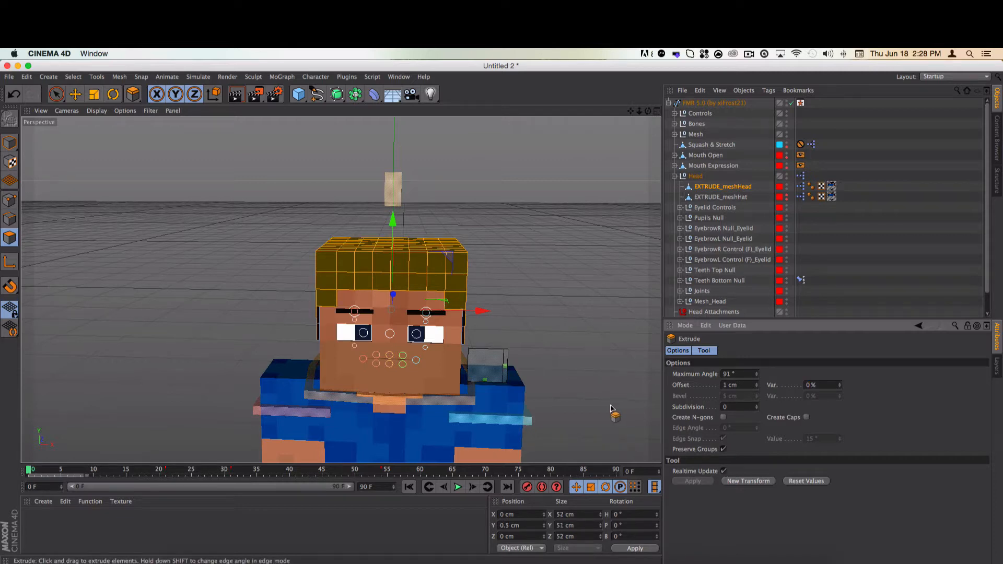
pyautogui.press('super+z')
pyautogui.click(697, 480)
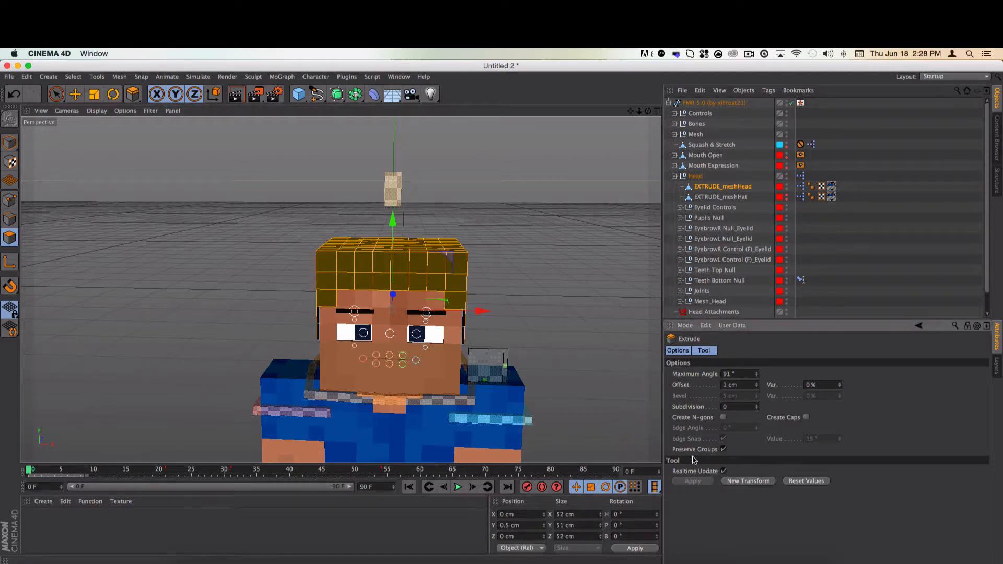
pyautogui.moveTo(646, 115); pyautogui.dragTo(376, 297)
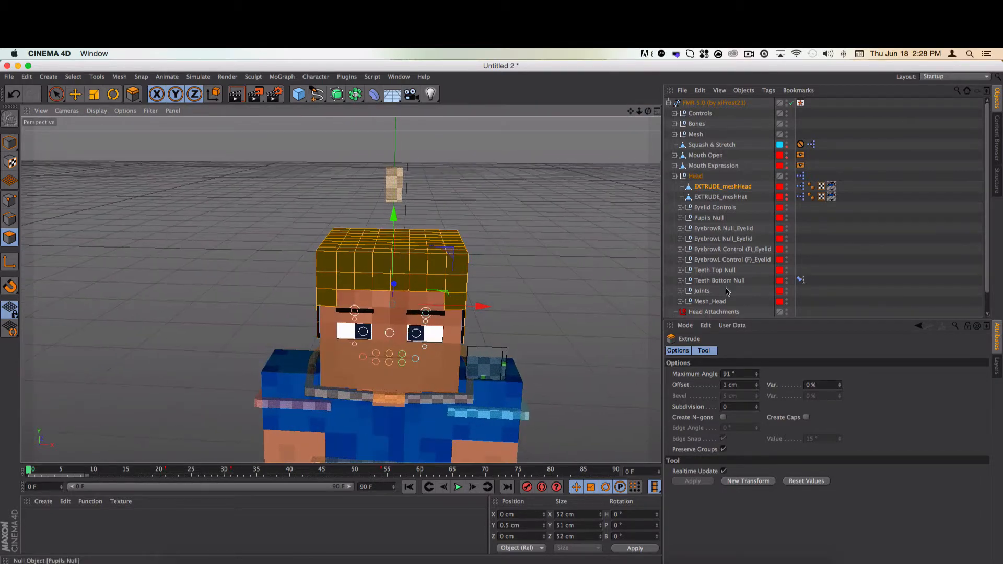
pyautogui.doubleClick(724, 385)
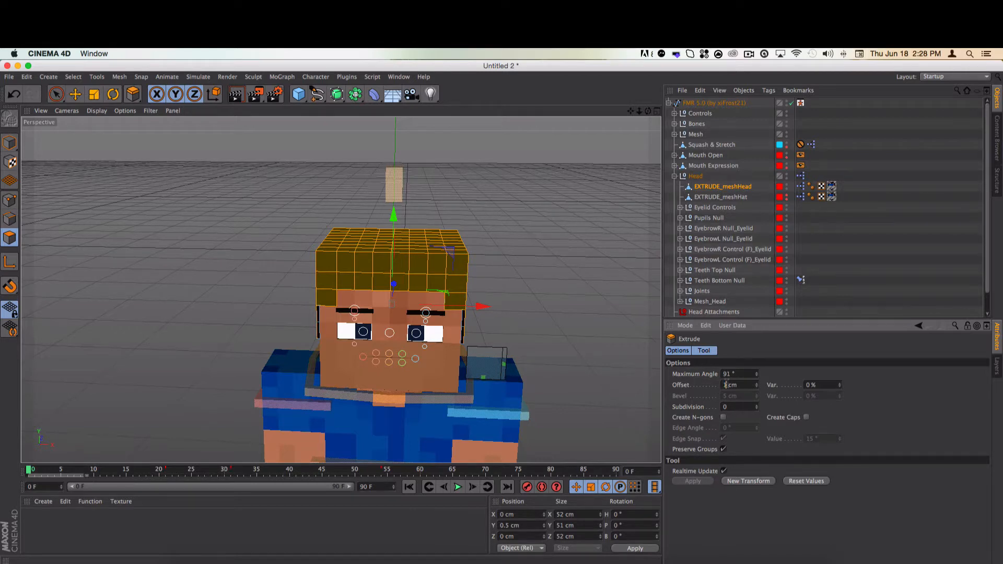
pyautogui.press('Return')
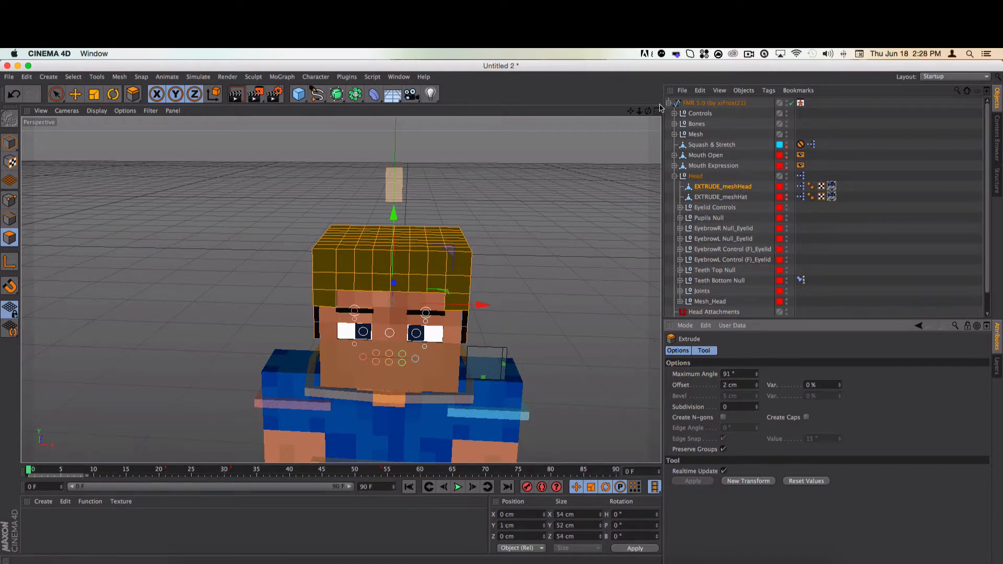
pyautogui.moveTo(647, 113); pyautogui.dragTo(653, 166)
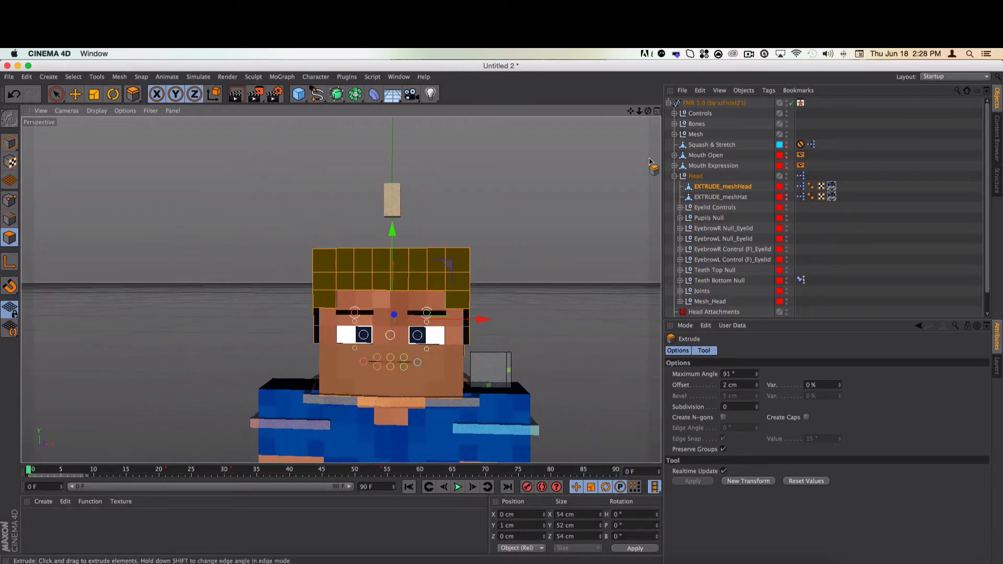
# - Select the FMR 5.0 rig root and examine the extruded hair from the front and the side
pyautogui.click(708, 102)
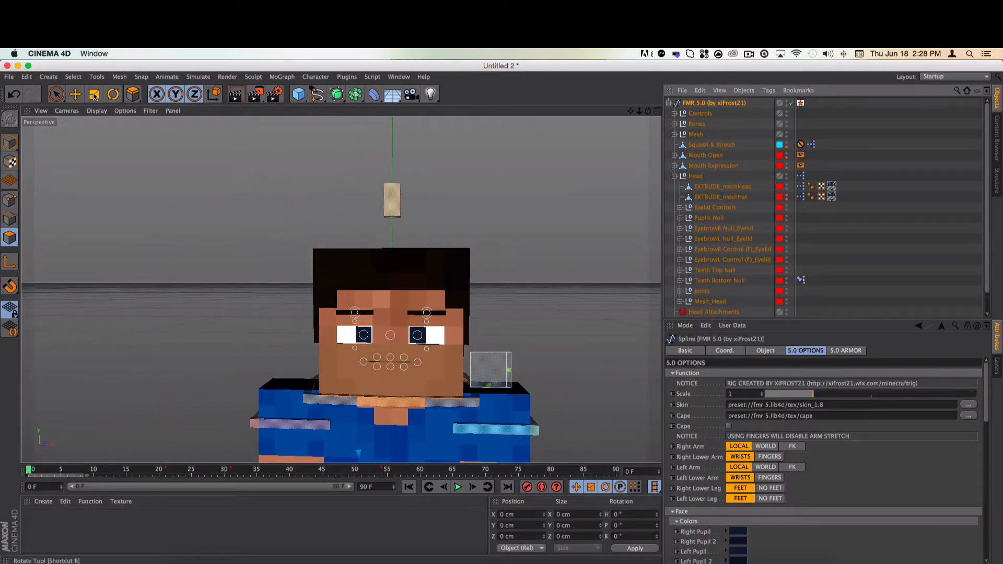
pyautogui.click(73, 96)
pyautogui.scroll(3, 314, 342)
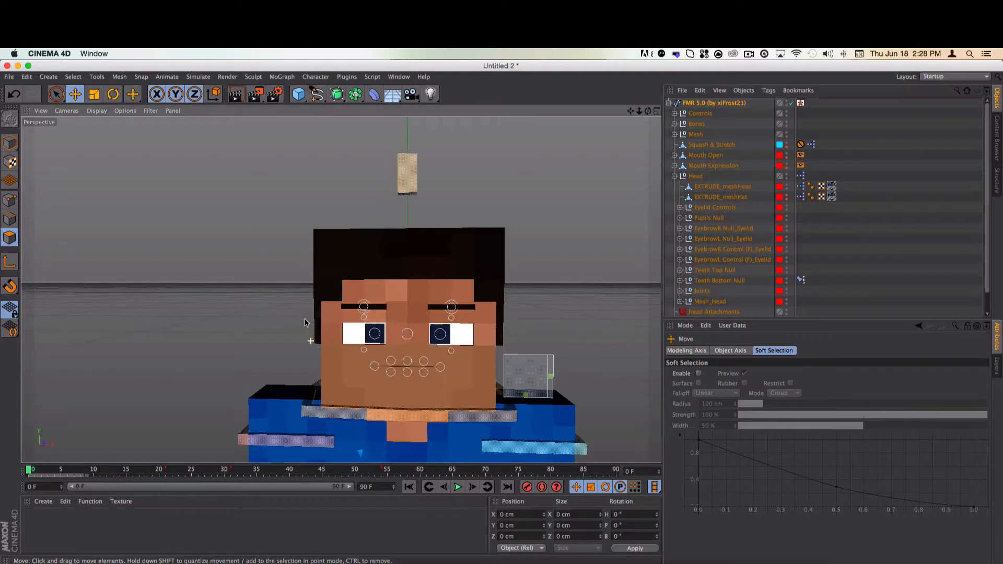
pyautogui.moveTo(648, 112); pyautogui.dragTo(337, 246)
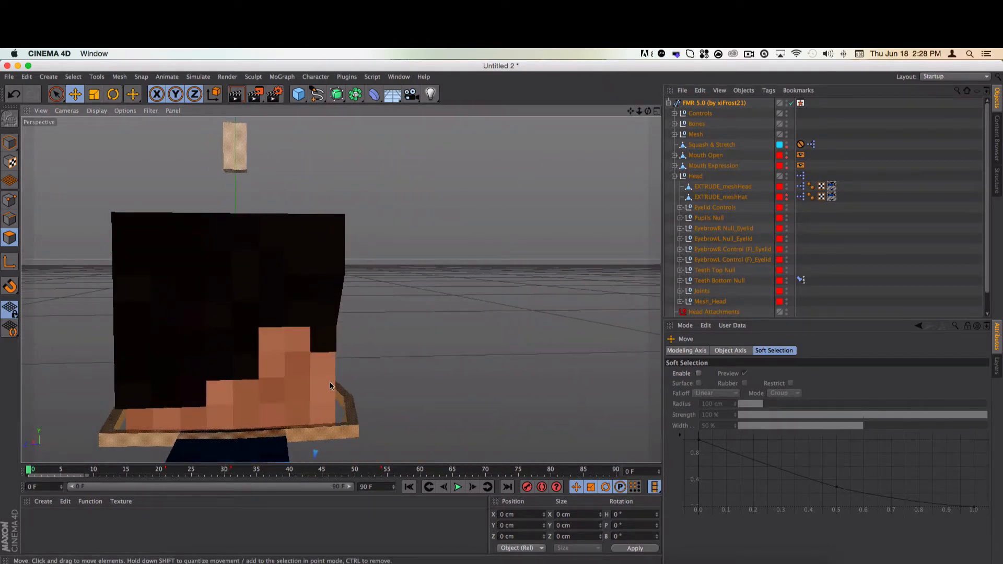
pyautogui.click(716, 103)
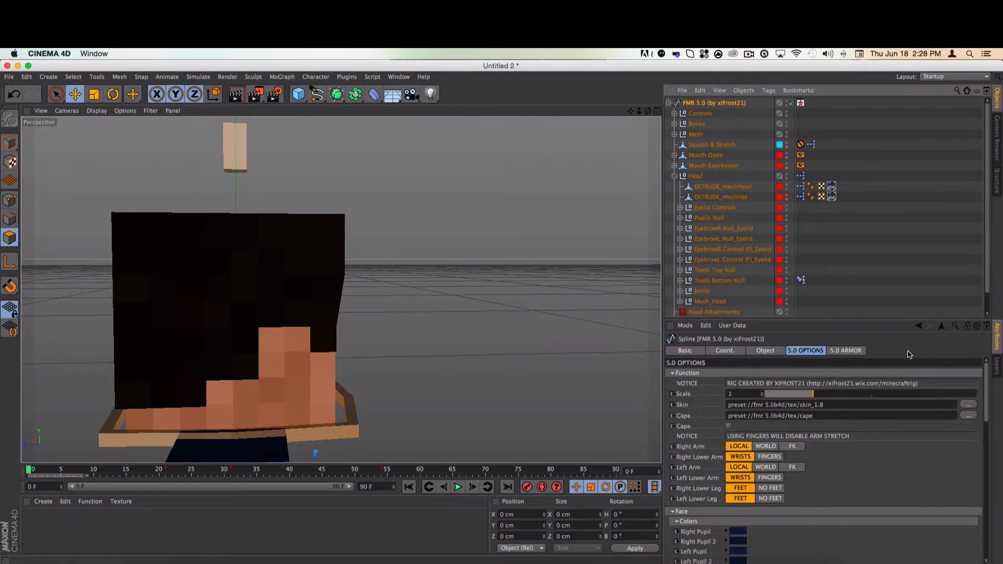
pyautogui.moveTo(648, 111); pyautogui.dragTo(335, 290)
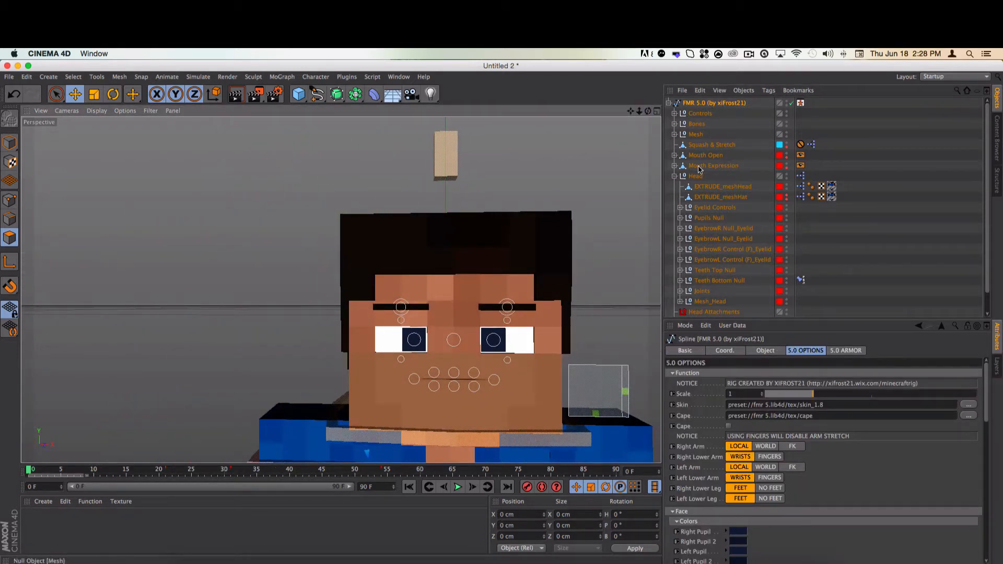
# - In point mode on EXTRUDE_meshHead, select the three outer front edge points of one sideburn and adjust them along Z
pyautogui.click(716, 188)
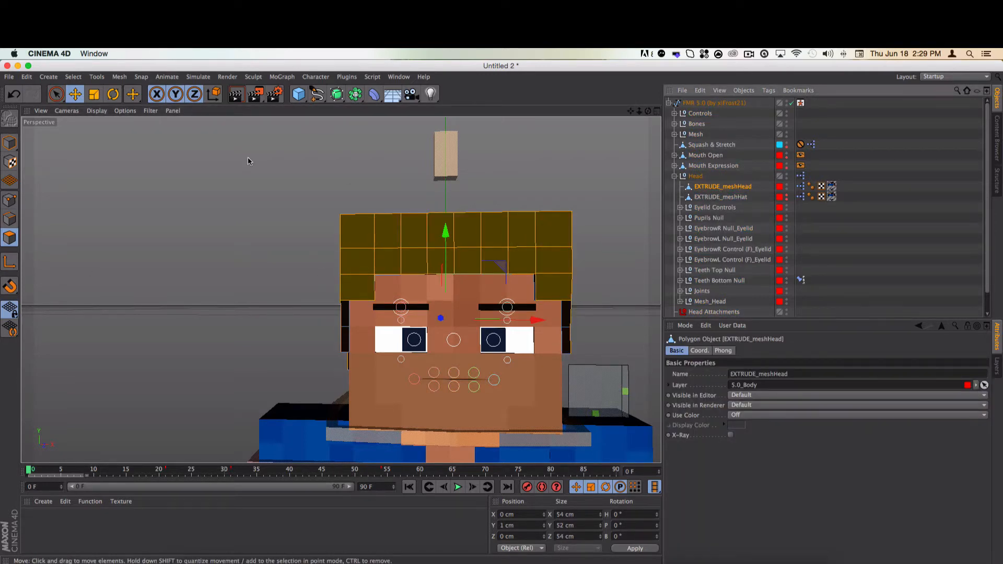
pyautogui.click(12, 205)
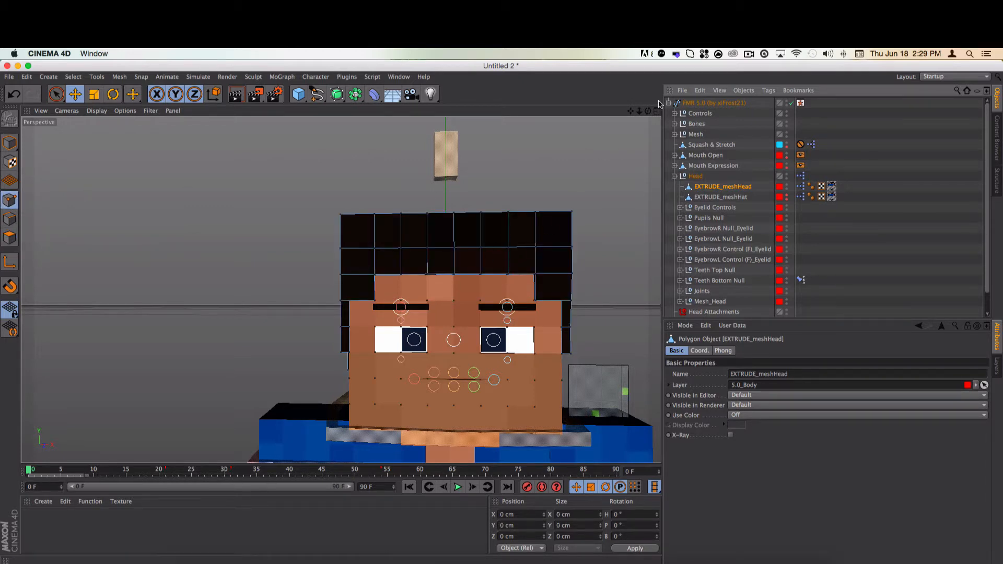
pyautogui.keyDown('alt'); pyautogui.moveTo(530, 278); pyautogui.dragTo(345, 286); pyautogui.keyUp('alt')
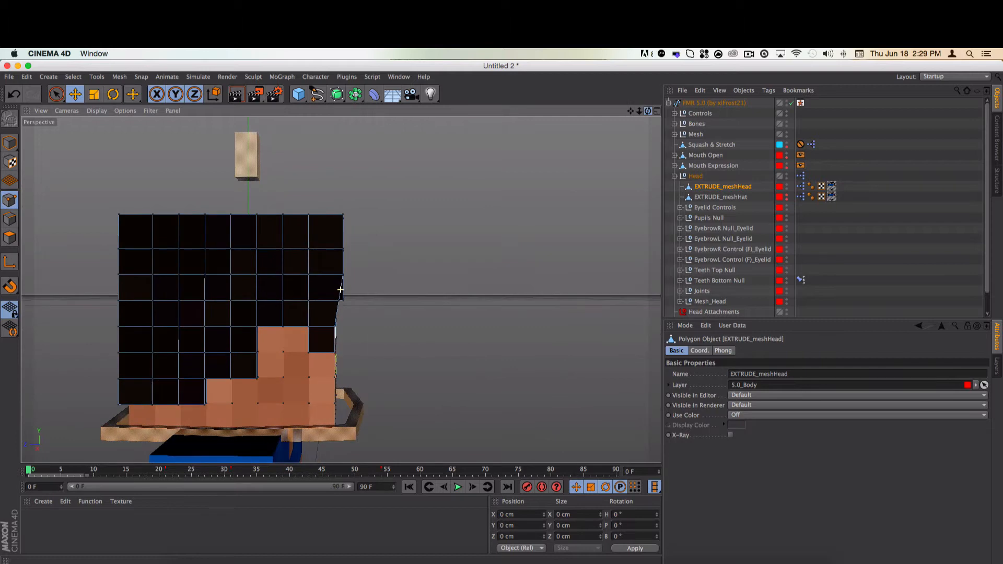
pyautogui.click(73, 96)
pyautogui.moveTo(648, 111); pyautogui.dragTo(341, 289)
pyautogui.click(312, 295)
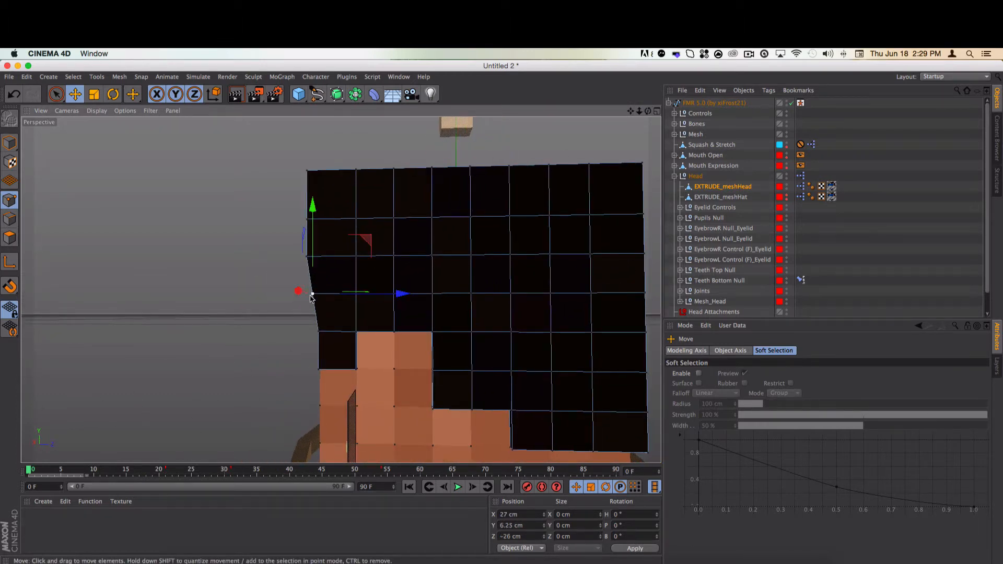
pyautogui.keyDown('shift'); pyautogui.click(318, 331); pyautogui.keyUp('shift')
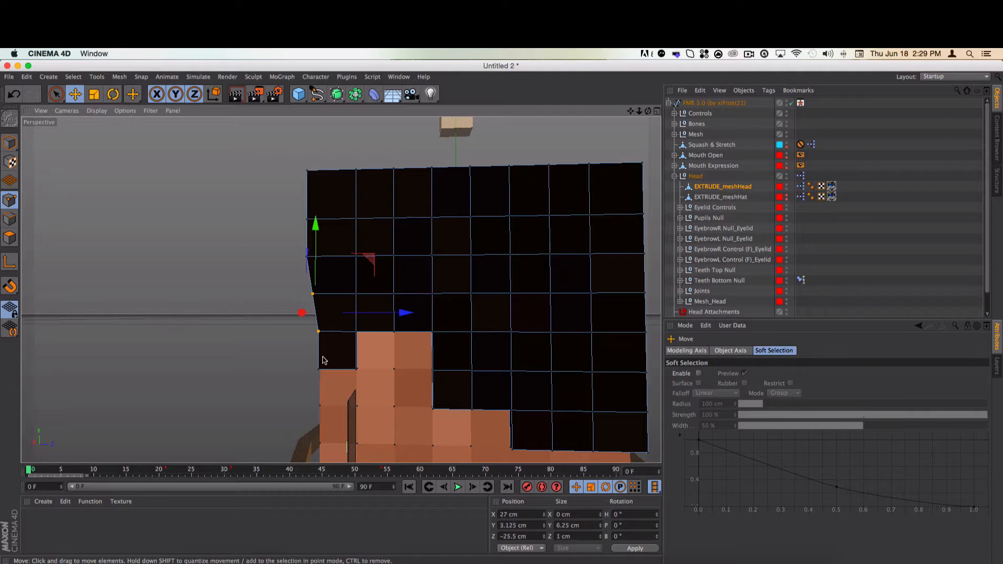
pyautogui.moveTo(391, 337); pyautogui.dragTo(371, 338)
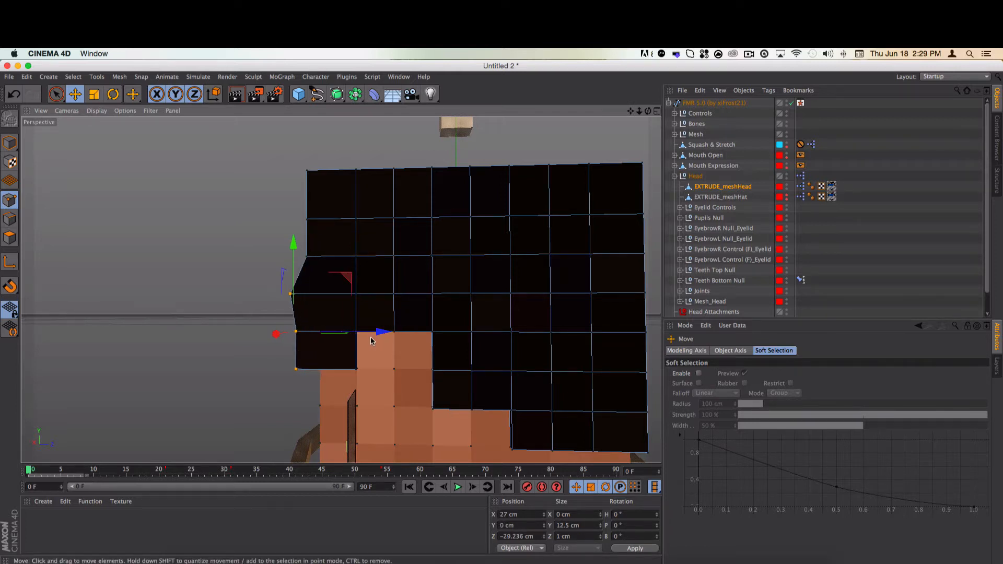
pyautogui.press('super+z')
# - Move the sideburn's two lower outer front points forward to Z about -26.7 cm, flush with the hair above
pyautogui.click(283, 316)
pyautogui.click(314, 332)
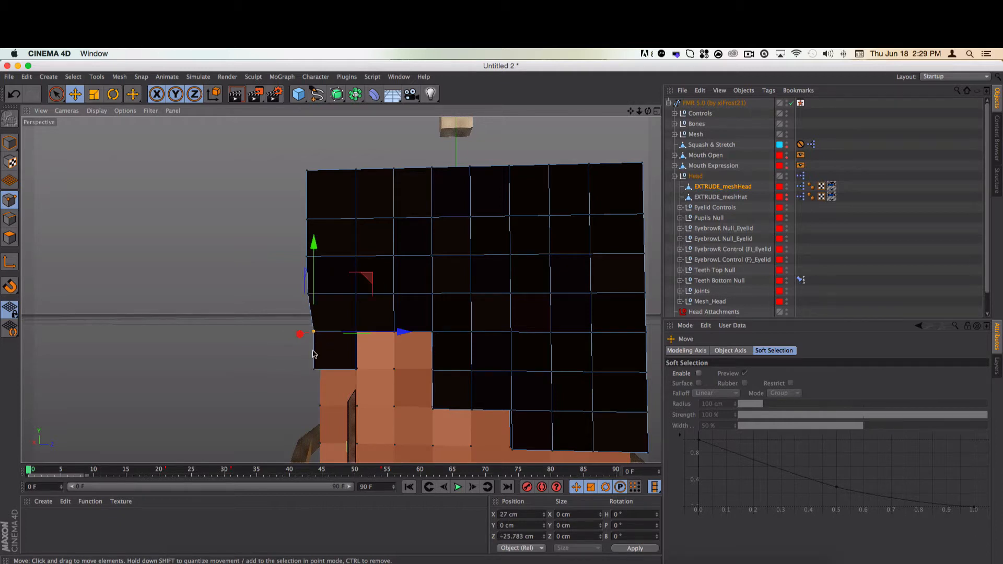
pyautogui.keyDown('shift'); pyautogui.click(314, 369); pyautogui.keyUp('shift')
pyautogui.moveTo(403, 351); pyautogui.dragTo(358, 354)
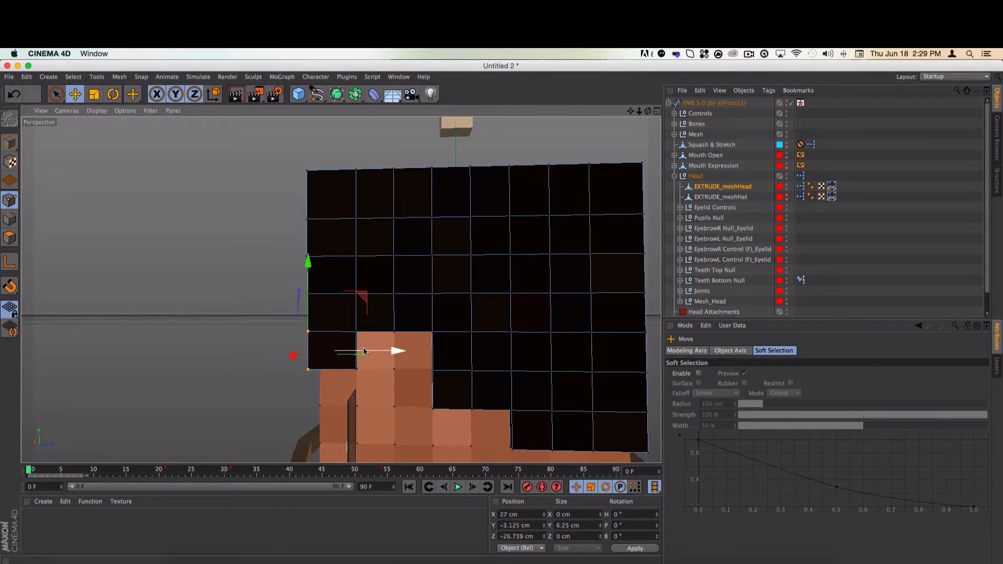
# - Select the three inner front edge points of the same sideburn, move them forward to Z about -26.3 cm, and deselect them
pyautogui.moveTo(648, 110); pyautogui.dragTo(384, 295)
pyautogui.click(330, 293)
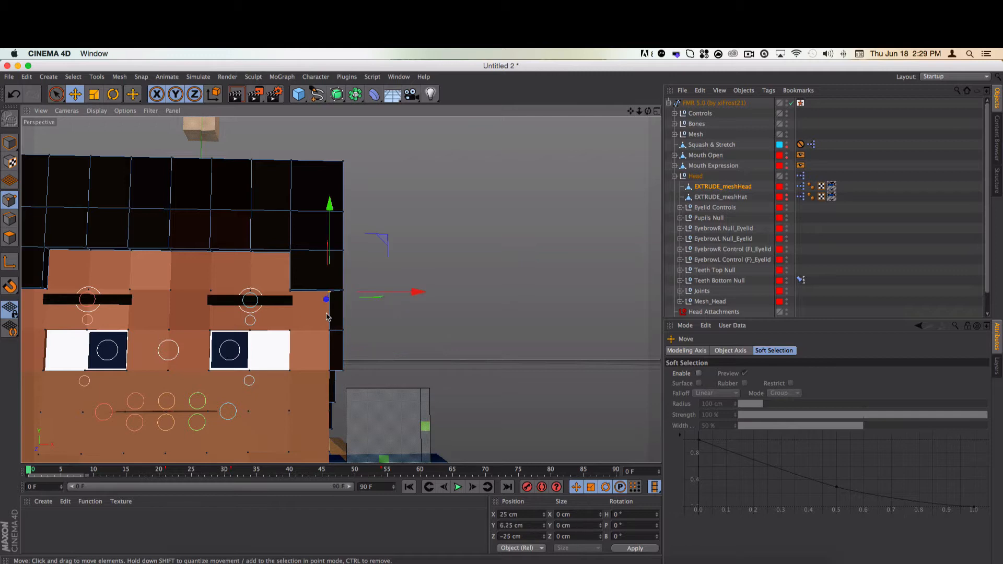
pyautogui.keyDown('shift'); pyautogui.click(329, 331); pyautogui.keyUp('shift')
pyautogui.keyDown('shift'); pyautogui.click(329, 372); pyautogui.keyUp('shift')
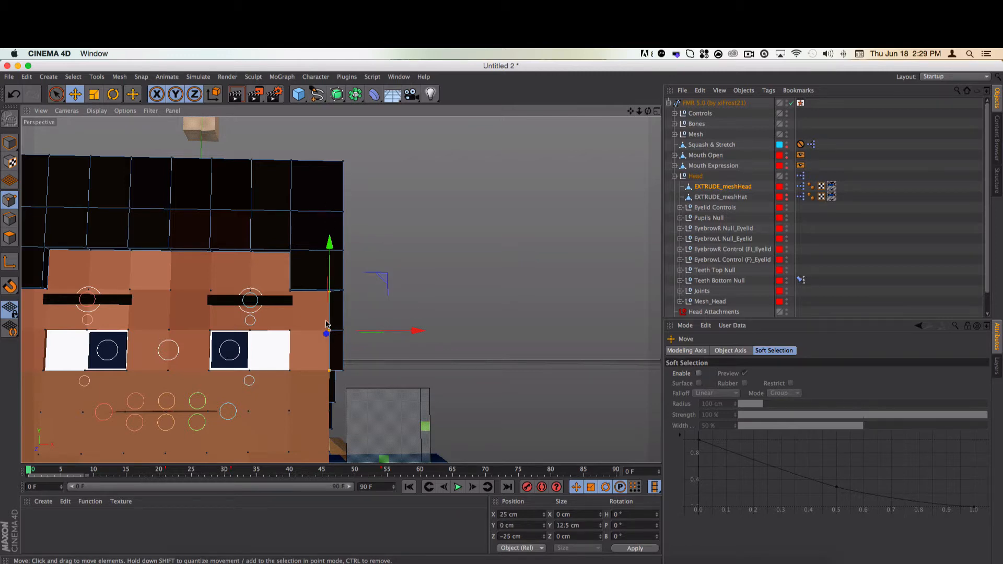
pyautogui.keyDown('alt'); pyautogui.moveTo(508, 253); pyautogui.dragTo(408, 269); pyautogui.keyUp('alt')
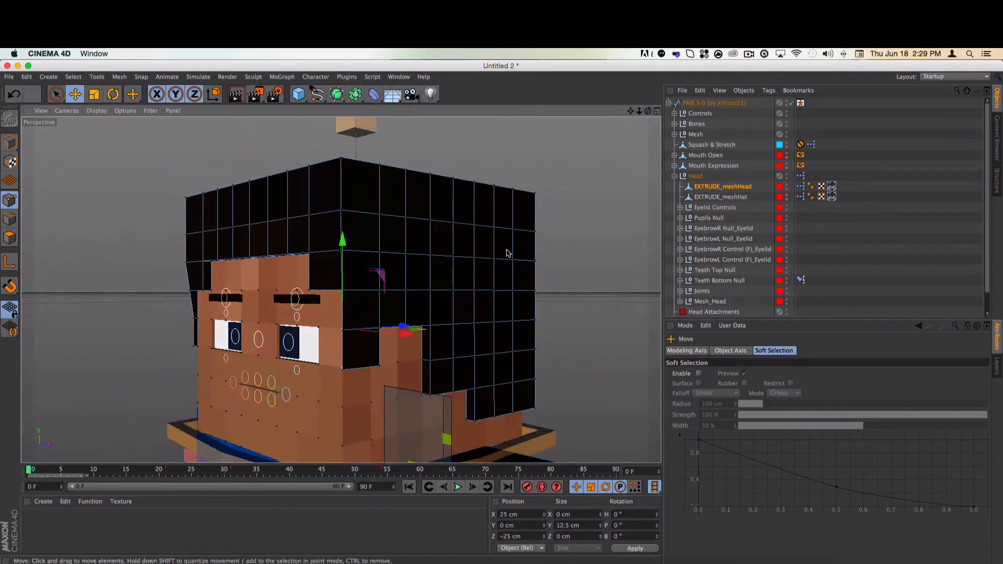
pyautogui.moveTo(404, 325); pyautogui.dragTo(396, 328)
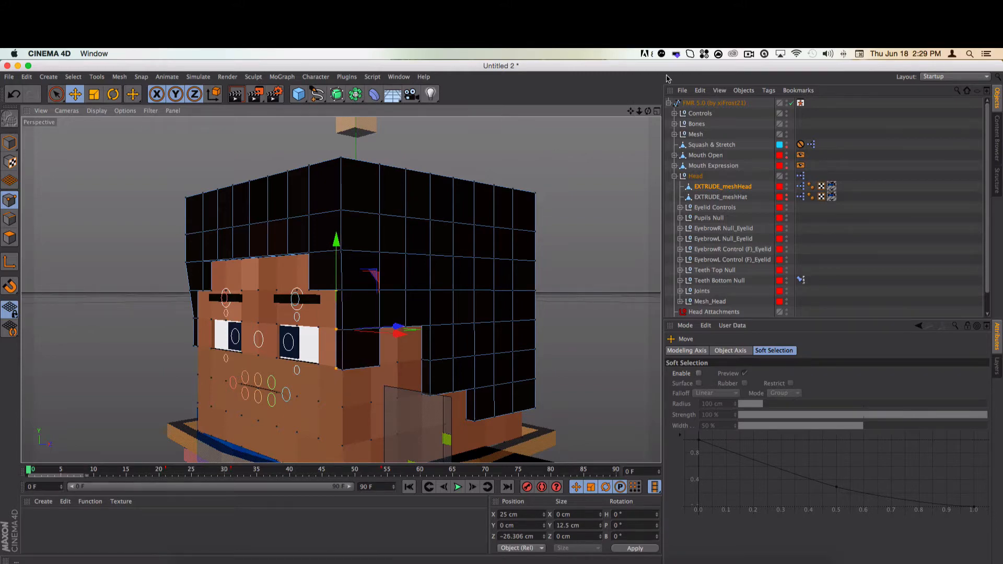
pyautogui.moveTo(649, 112); pyautogui.dragTo(731, 89)
pyautogui.keyDown('alt'); pyautogui.moveTo(340, 290); pyautogui.dragTo(340, 289); pyautogui.keyUp('alt')
pyautogui.moveTo(647, 111); pyautogui.dragTo(857, 113)
pyautogui.click(135, 172)
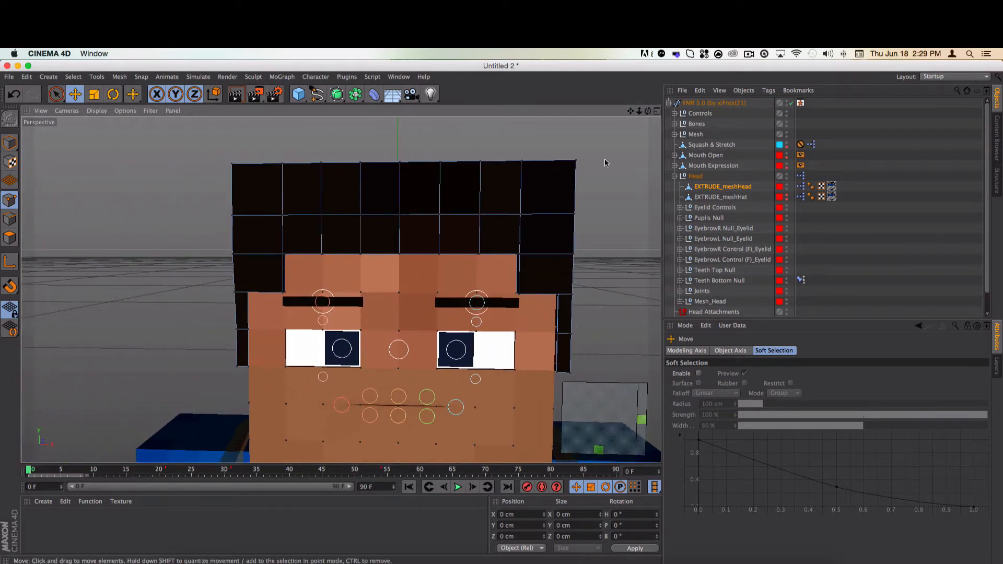
pyautogui.moveTo(647, 110); pyautogui.dragTo(532, 243)
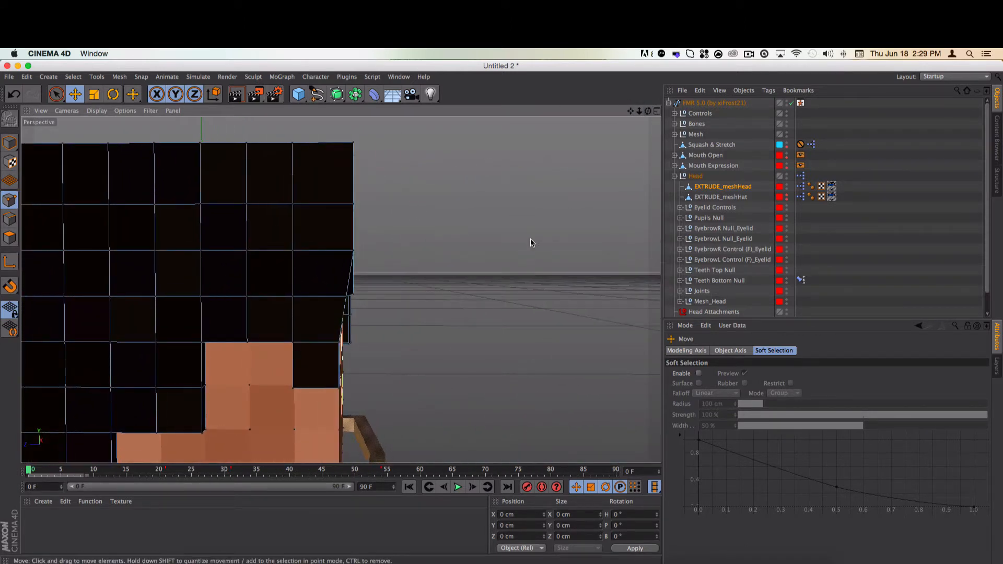
pyautogui.keyDown('shift'); pyautogui.click(340, 389); pyautogui.keyUp('shift')
pyautogui.moveTo(287, 365); pyautogui.dragTo(317, 335)
pyautogui.keyDown('shift'); pyautogui.click(346, 296); pyautogui.keyUp('shift')
pyautogui.hotkey('ctrl', 'z')
pyautogui.click(332, 350)
pyautogui.click(337, 355)
pyautogui.keyDown('shift'); pyautogui.click(338, 386); pyautogui.keyUp('shift')
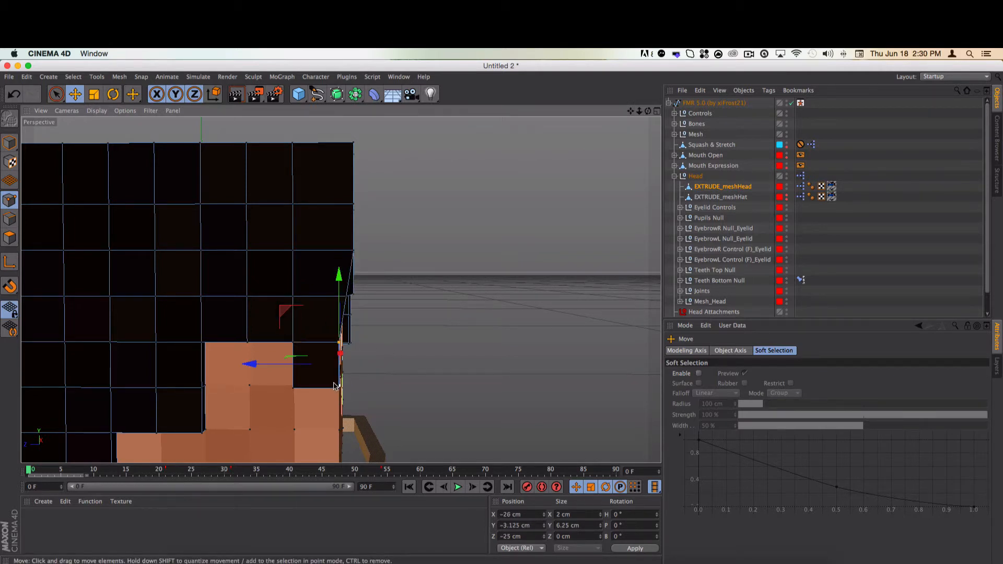
pyautogui.moveTo(646, 111); pyautogui.dragTo(340, 289)
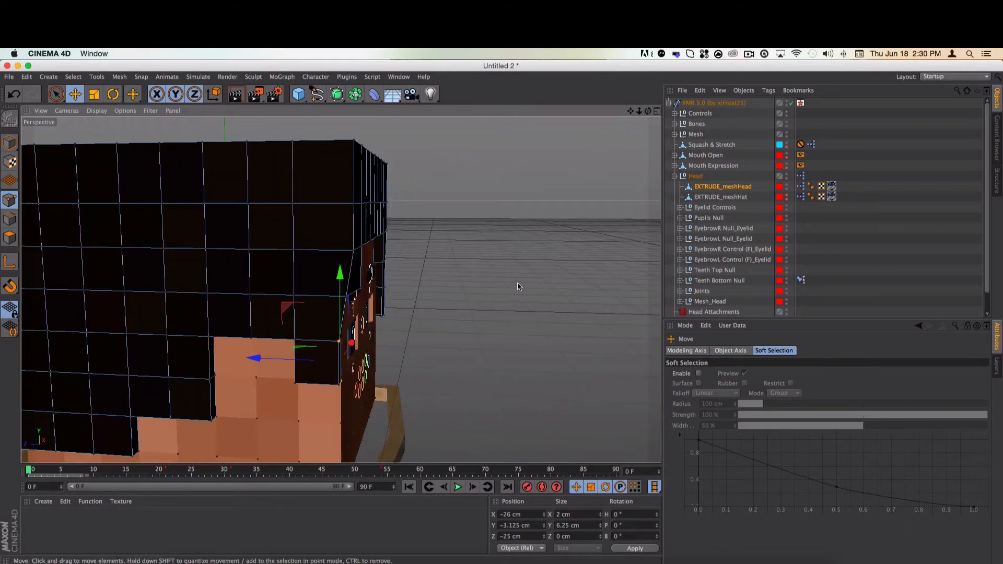
pyautogui.click(480, 302)
pyautogui.press('super+z')
# - Select the outer front edge points of the opposite sideburn together with its lower inner front points
pyautogui.click(345, 296)
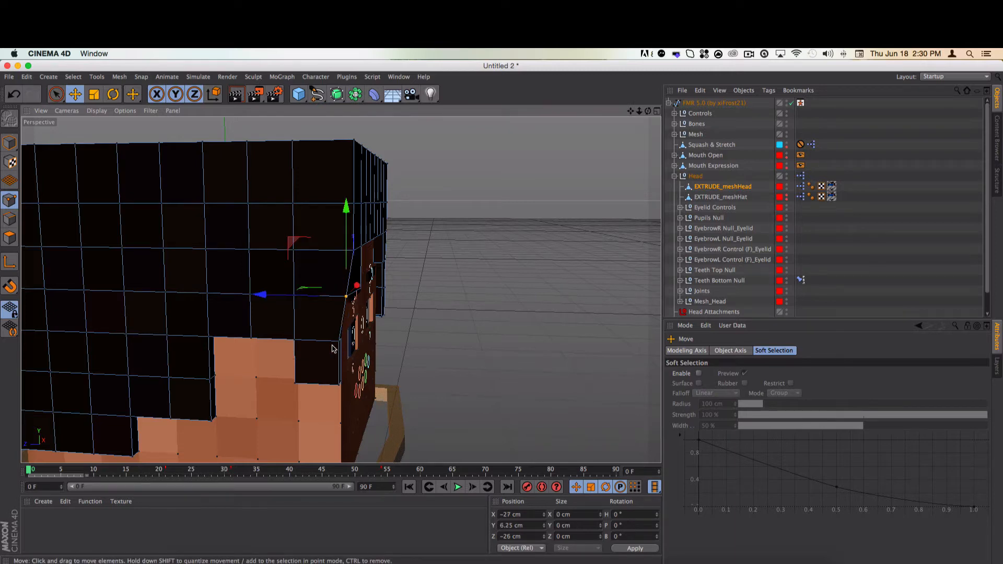
pyautogui.keyDown('shift'); pyautogui.click(338, 342); pyautogui.keyUp('shift')
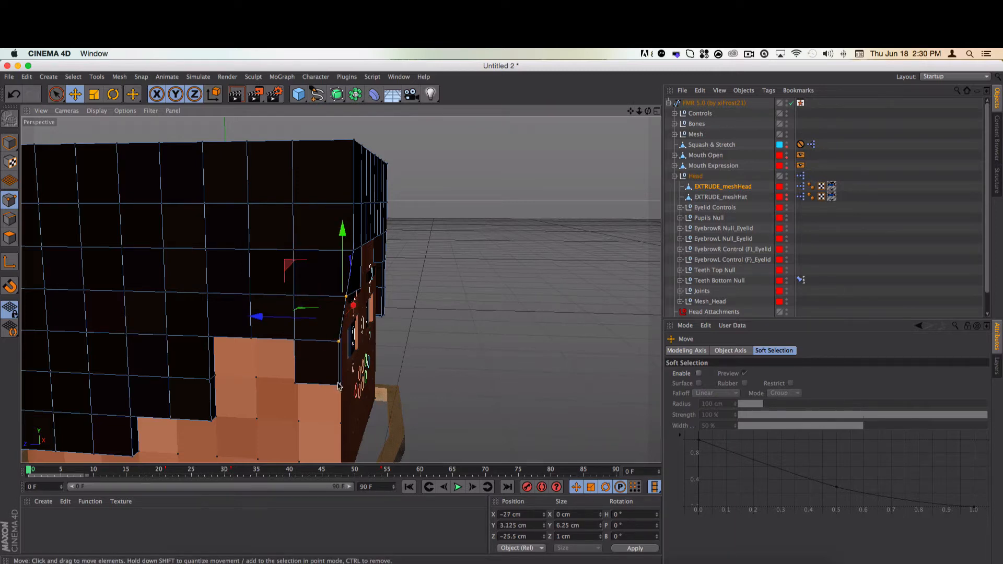
pyautogui.keyDown('shift'); pyautogui.click(339, 385); pyautogui.keyUp('shift')
pyautogui.keyDown('alt'); pyautogui.moveTo(635, 128); pyautogui.dragTo(322, 317); pyautogui.keyUp('alt')
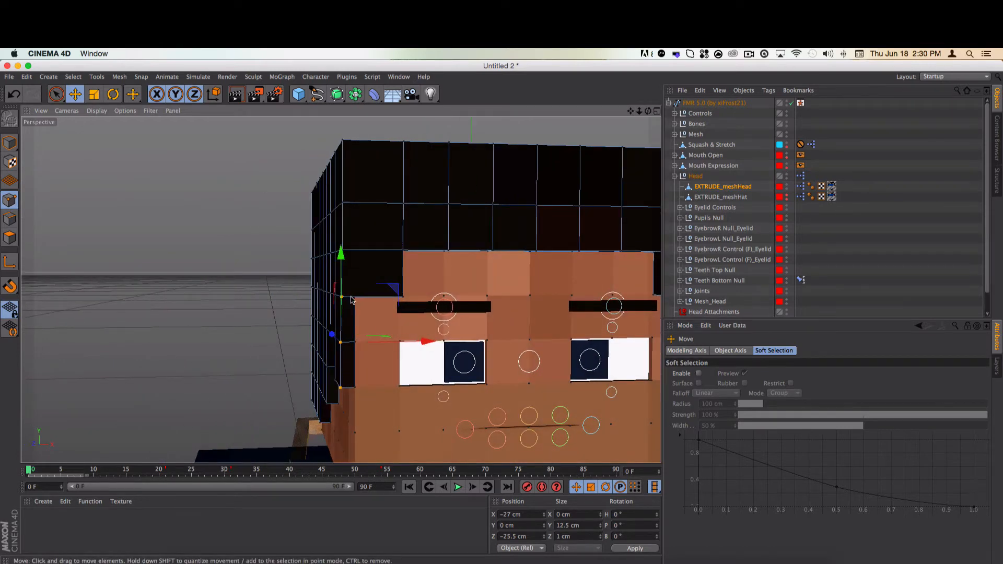
pyautogui.keyDown('shift'); pyautogui.click(355, 343); pyautogui.keyUp('shift')
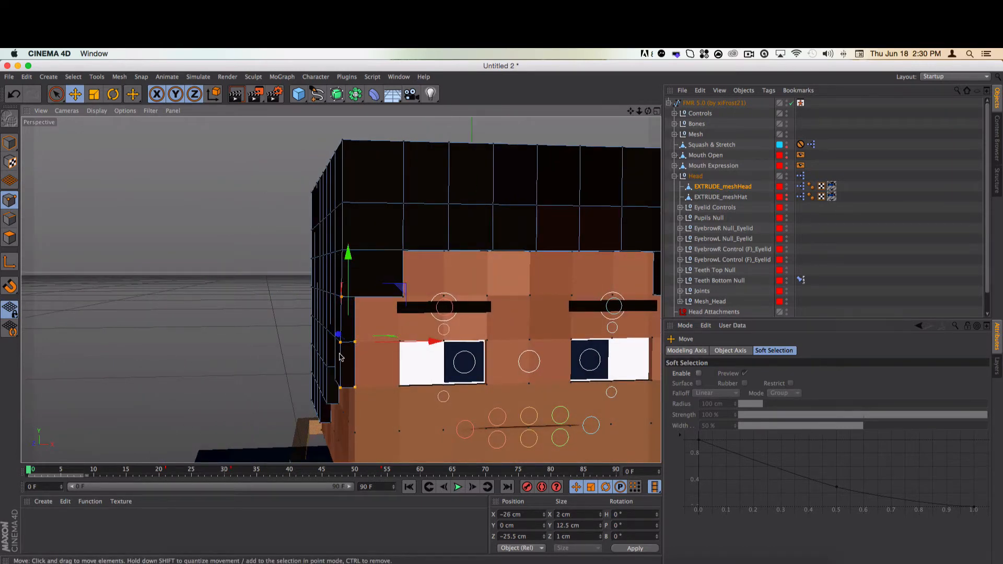
pyautogui.scroll(5, 339, 357)
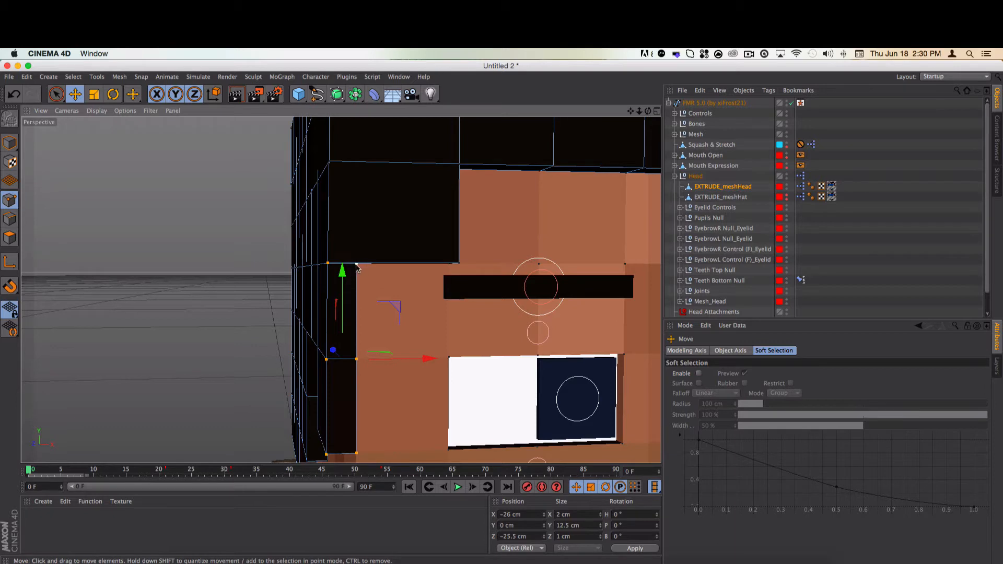
pyautogui.click(356, 265)
pyautogui.press('super+z')
# - Move the opposite sideburn's selected front points forward to Z about -26.3 cm
pyautogui.moveTo(341, 346); pyautogui.dragTo(337, 359)
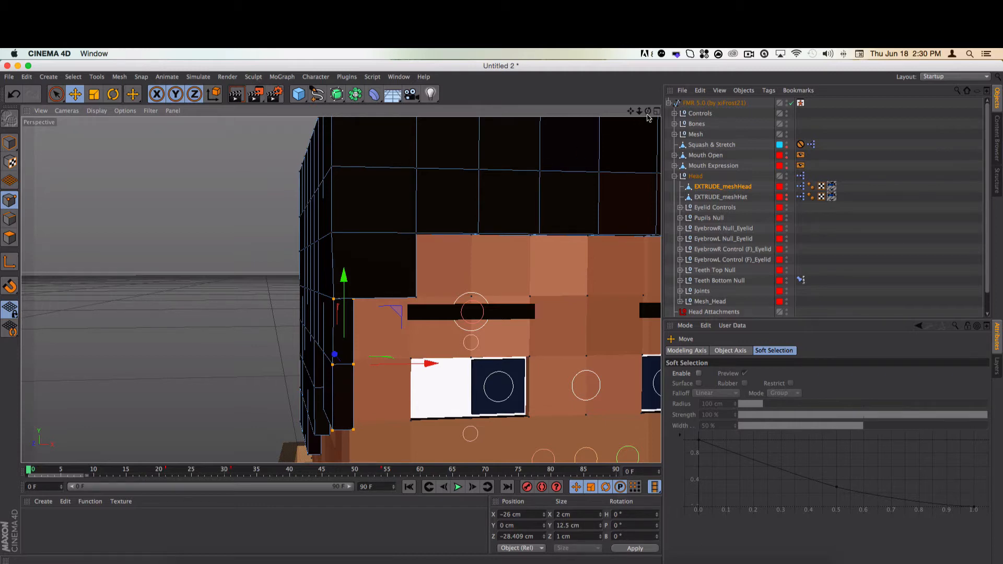
pyautogui.moveTo(647, 113); pyautogui.dragTo(731, 116)
pyautogui.press('super+z')
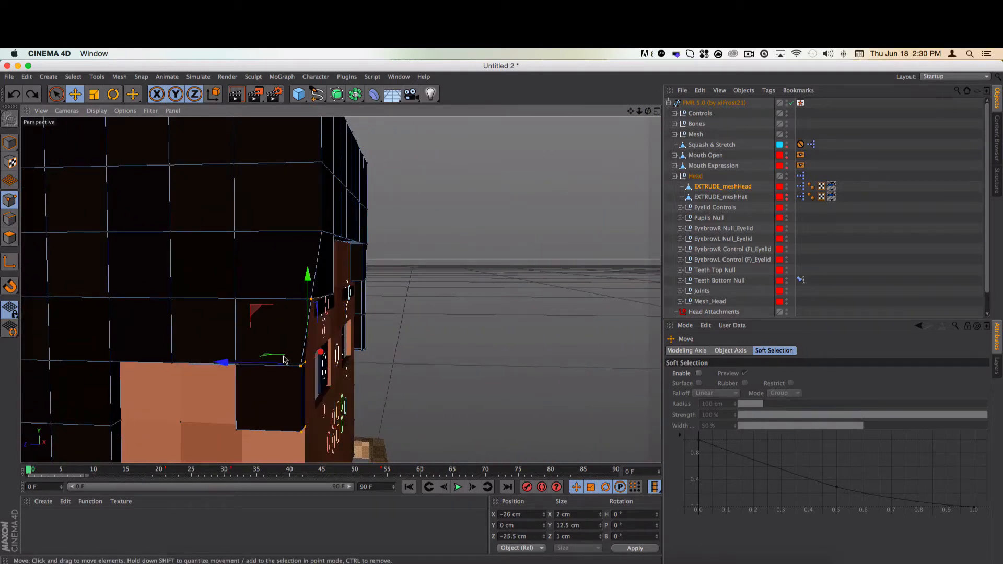
pyautogui.moveTo(284, 360); pyautogui.dragTo(286, 366)
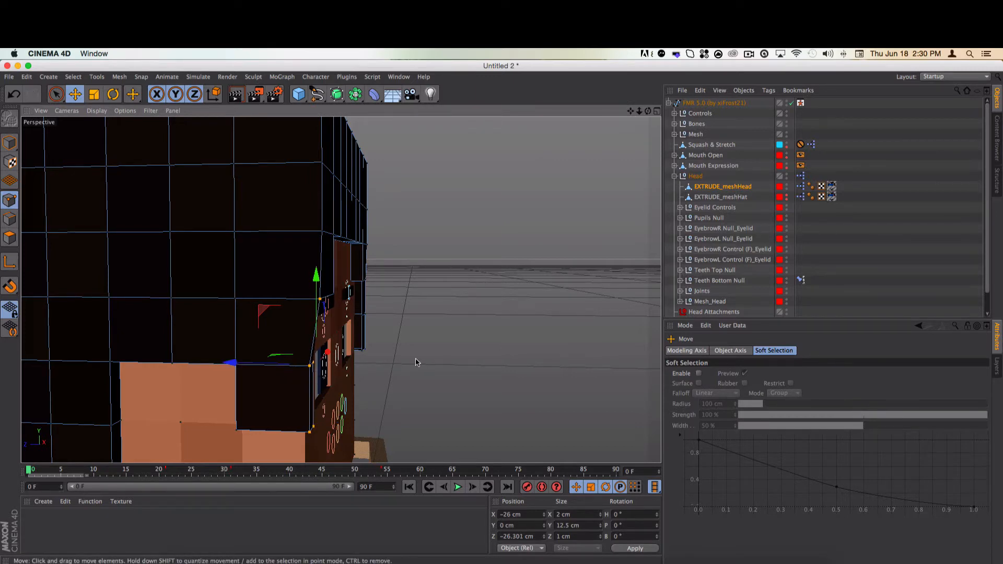
# - Deselect the moved points and select the four front points of the same sideburn's lower block
pyautogui.click(480, 302)
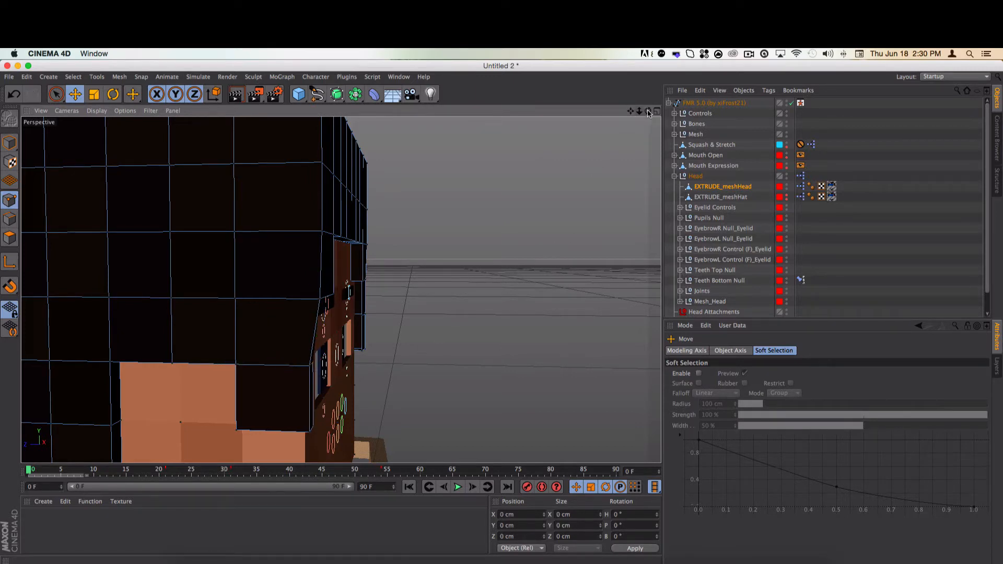
pyautogui.moveTo(647, 111); pyautogui.dragTo(107, 341)
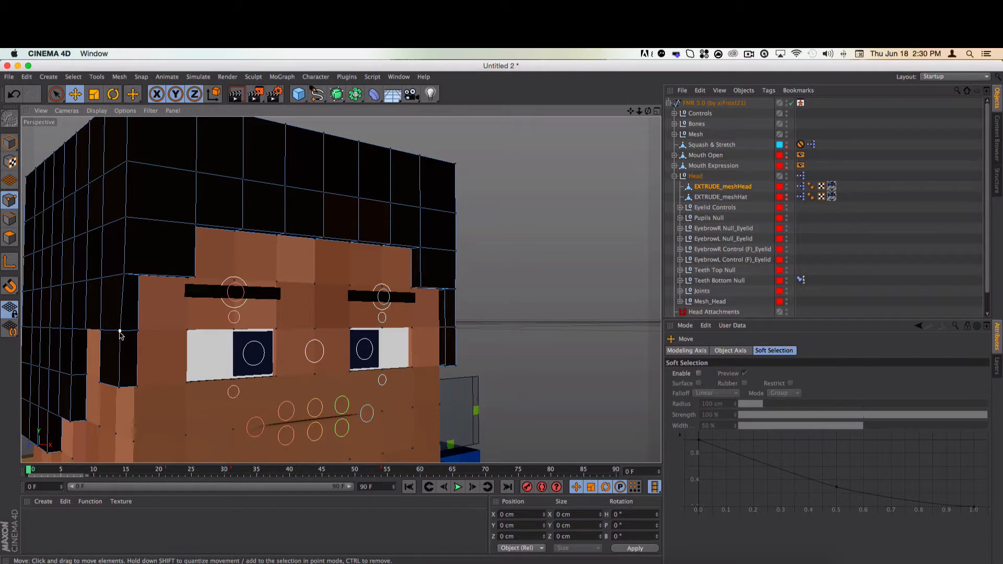
pyautogui.click(121, 332)
pyautogui.click(137, 331)
pyautogui.keyDown('shift'); pyautogui.click(119, 332); pyautogui.keyUp('shift')
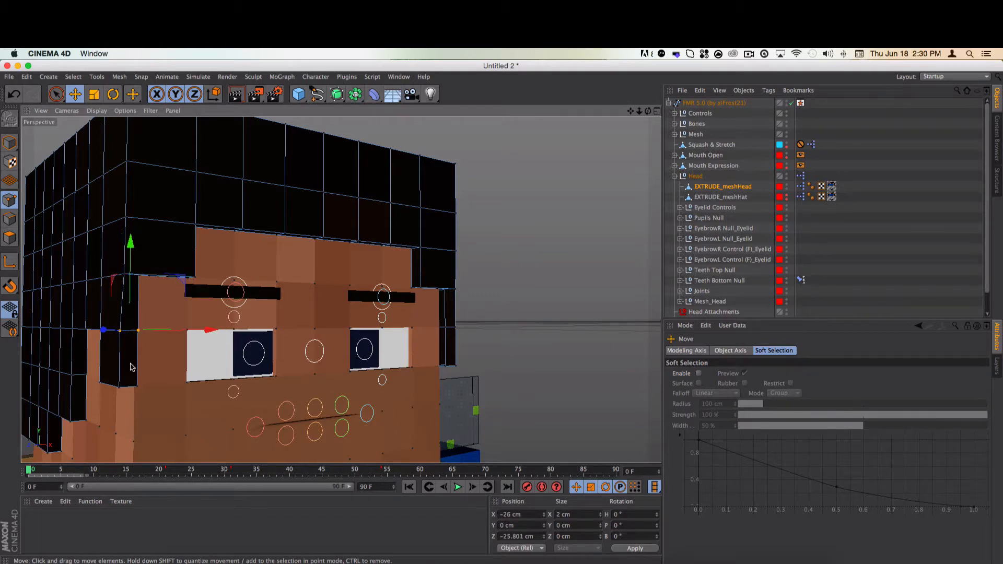
pyautogui.keyDown('shift'); pyautogui.click(120, 388); pyautogui.keyUp('shift')
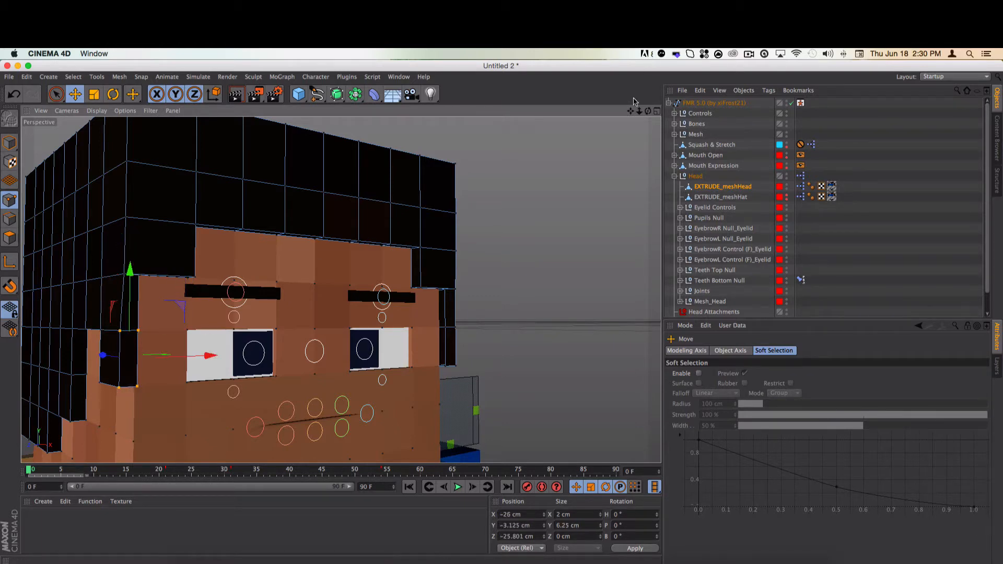
# - Move the four selected sideburn points forward, flush with the hair edge above, and deselect them
pyautogui.keyDown('alt'); pyautogui.moveTo(226, 319); pyautogui.dragTo(296, 300); pyautogui.keyUp('alt')
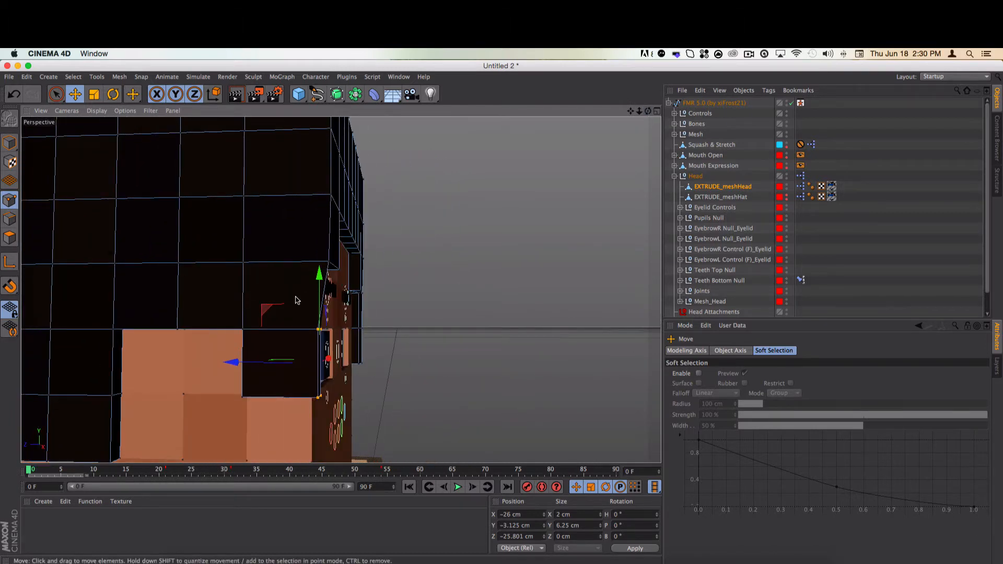
pyautogui.moveTo(258, 361); pyautogui.dragTo(265, 361)
pyautogui.click(495, 299)
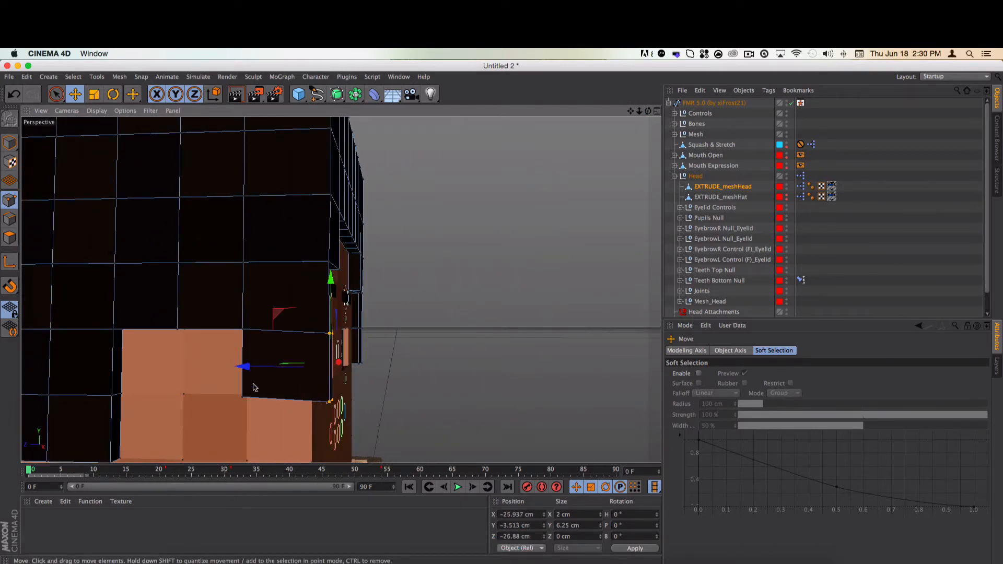
pyautogui.press('super+z')
pyautogui.click(469, 300)
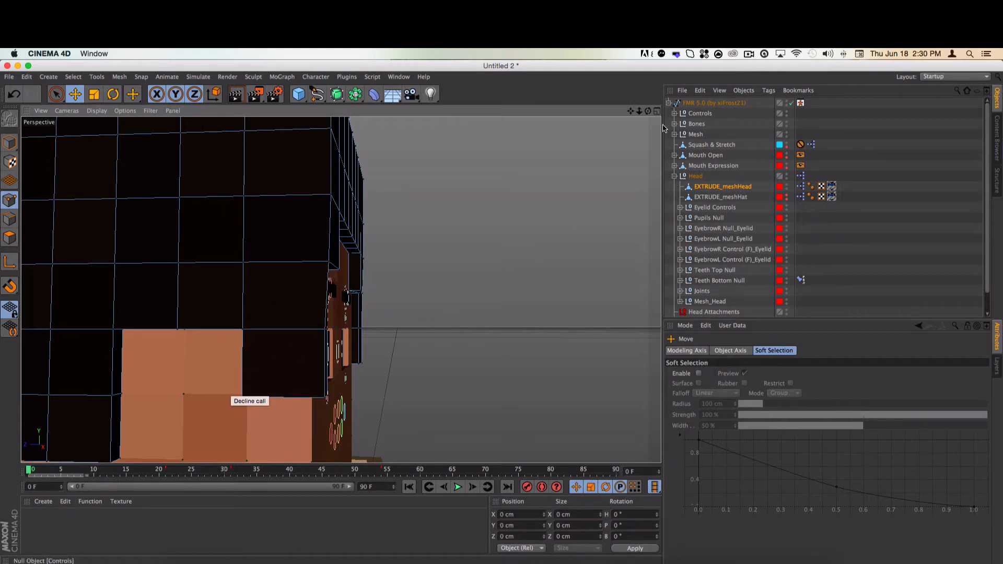
# - Reply "recording lol" to the incoming Skype message and dismiss the follow-up notification
pyautogui.moveTo(647, 110); pyautogui.dragTo(648, 111)
pyautogui.click(959, 82)
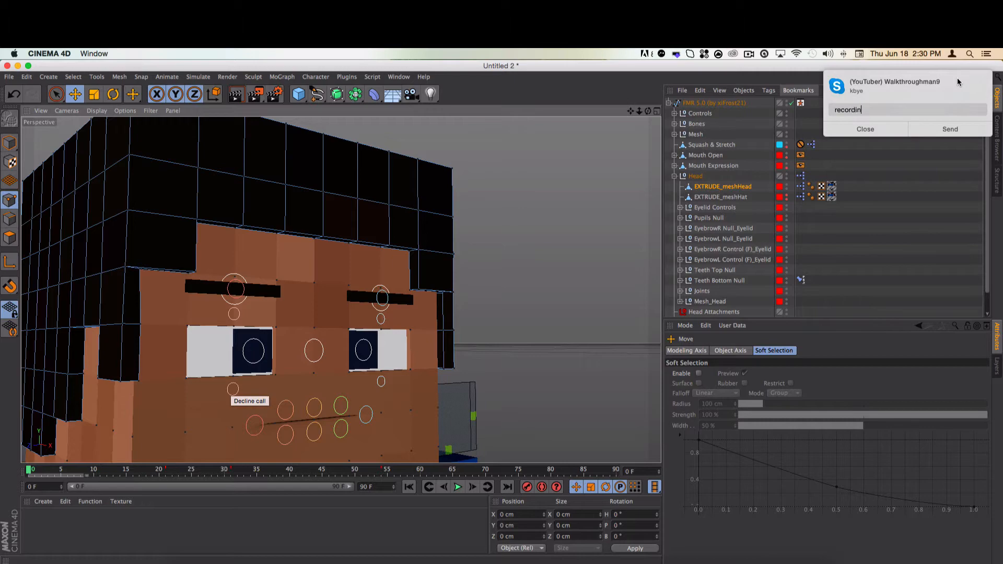
pyautogui.write('recording lol')
pyautogui.press('Return')
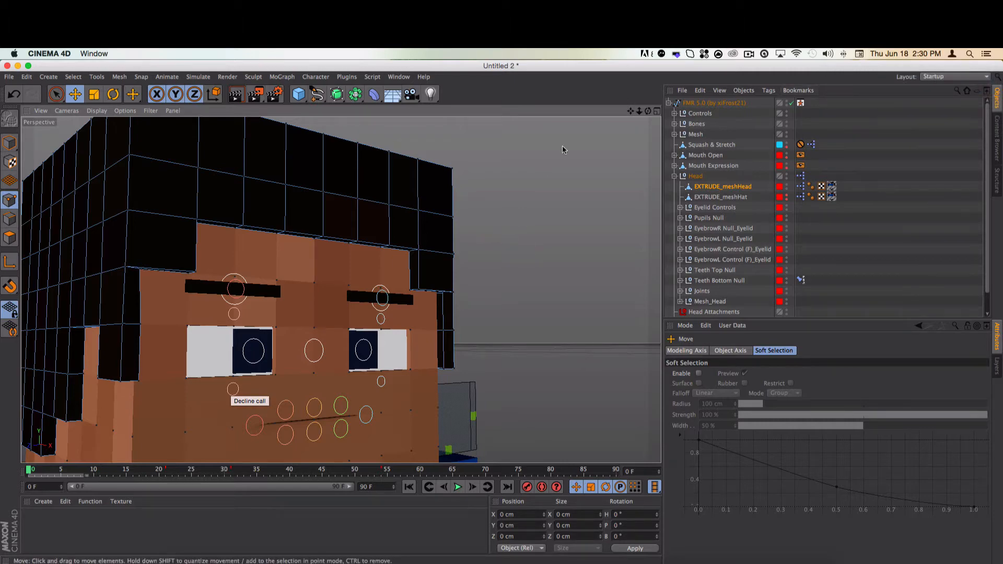
pyautogui.moveTo(647, 111); pyautogui.dragTo(647, 111)
pyautogui.moveTo(854, 90); pyautogui.dragTo(894, 91)
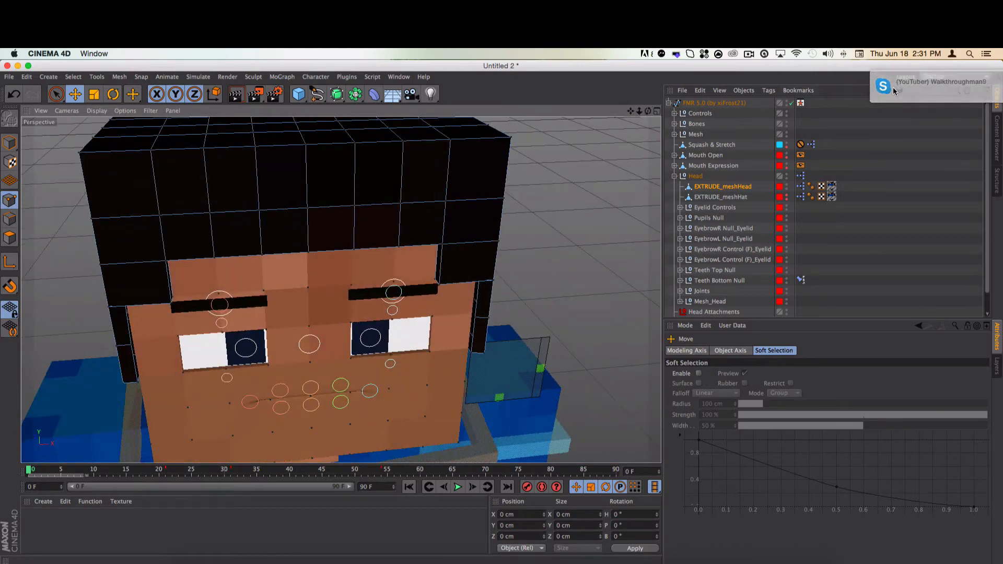
# - Switch the head mesh from point editing to Model mode and test-render the character's head in the viewport
pyautogui.scroll(-8, 267, 241)
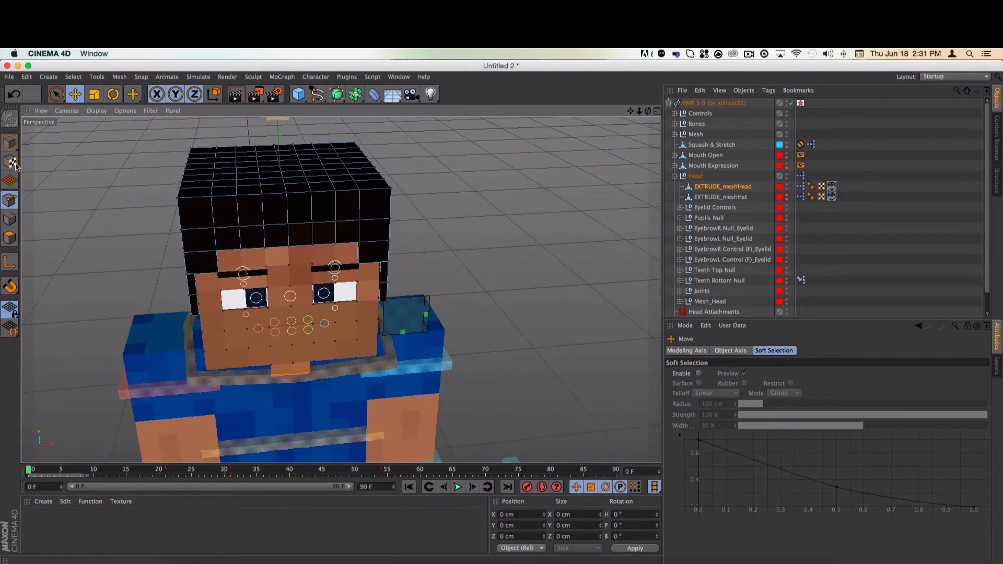
pyautogui.click(10, 142)
pyautogui.moveTo(644, 115); pyautogui.dragTo(565, 119)
pyautogui.press('super+r')
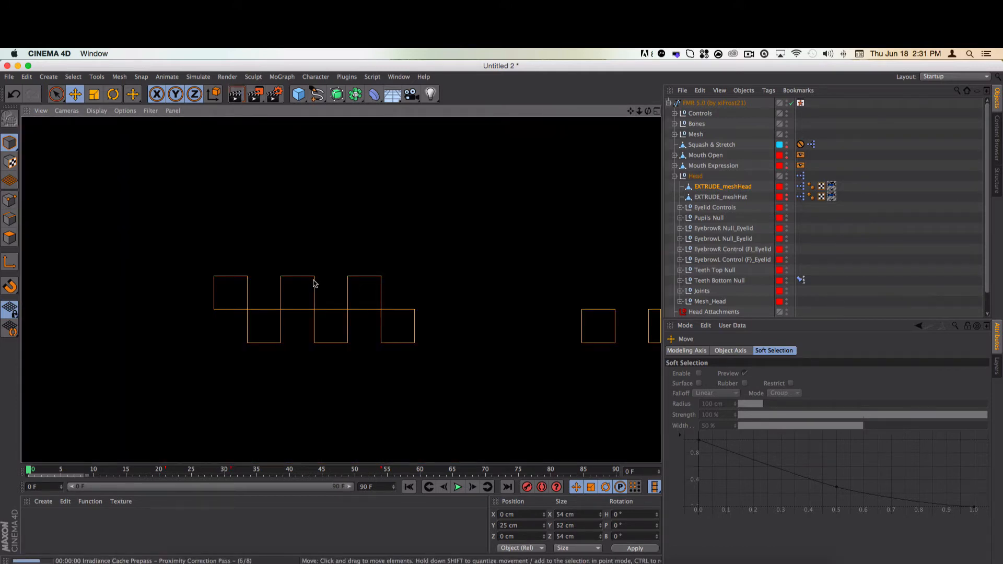
pyautogui.scroll(-1, 327, 273)
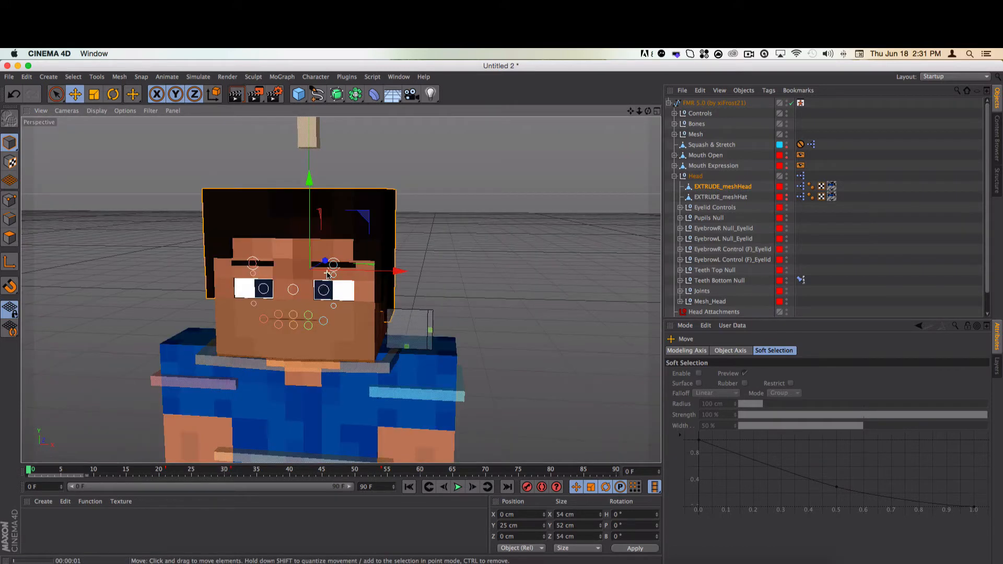
# - Find and open GreyScaleGorillaLightKitPro1.lib4d through Spotlight, add its Softbox light to the scene, and close the Content Browser
pyautogui.click(952, 53)
pyautogui.click(970, 53)
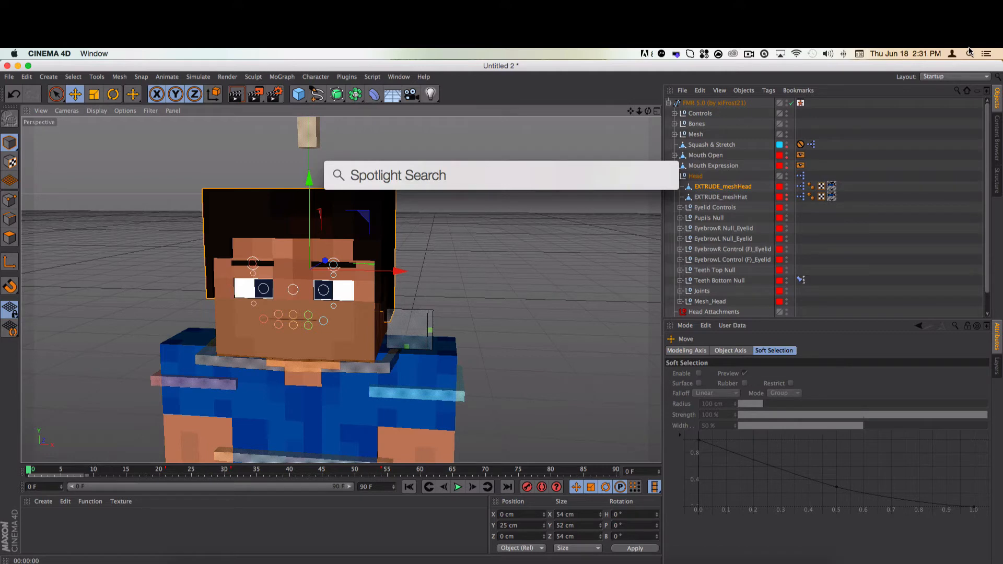
pyautogui.write('greyScaleGorillaLightKitPro1.lib4d')
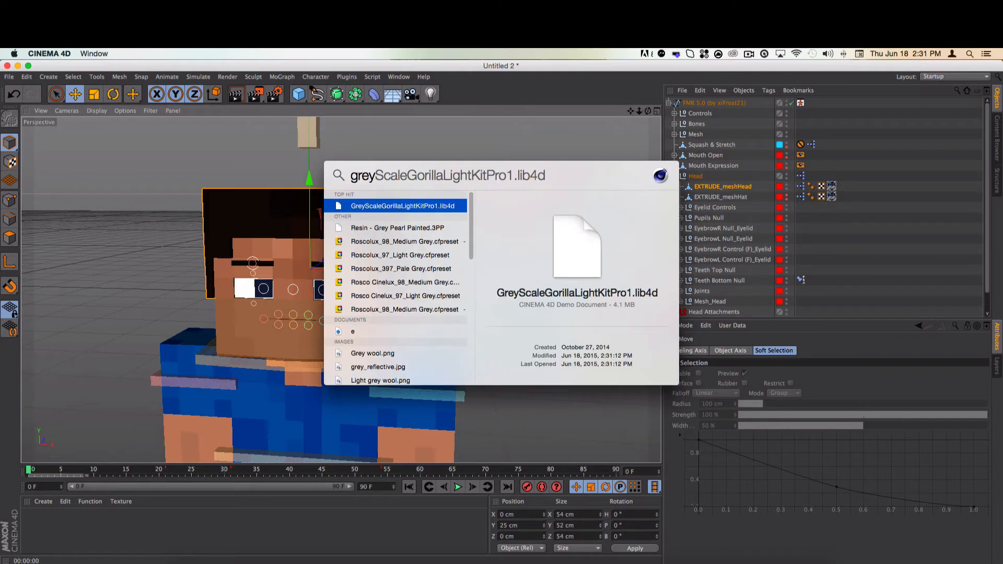
pyautogui.press('Return')
pyautogui.doubleClick(770, 102)
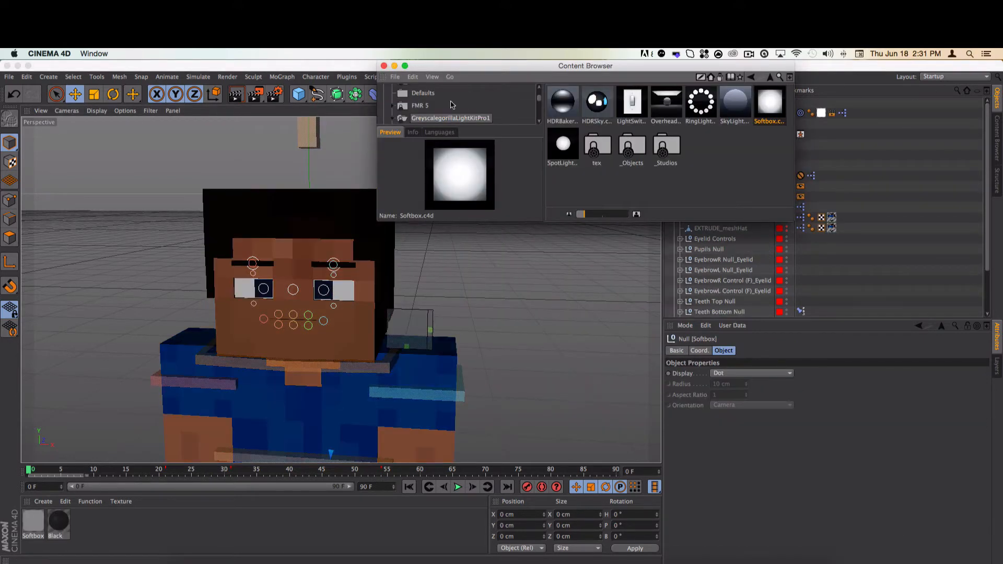
pyautogui.click(396, 92)
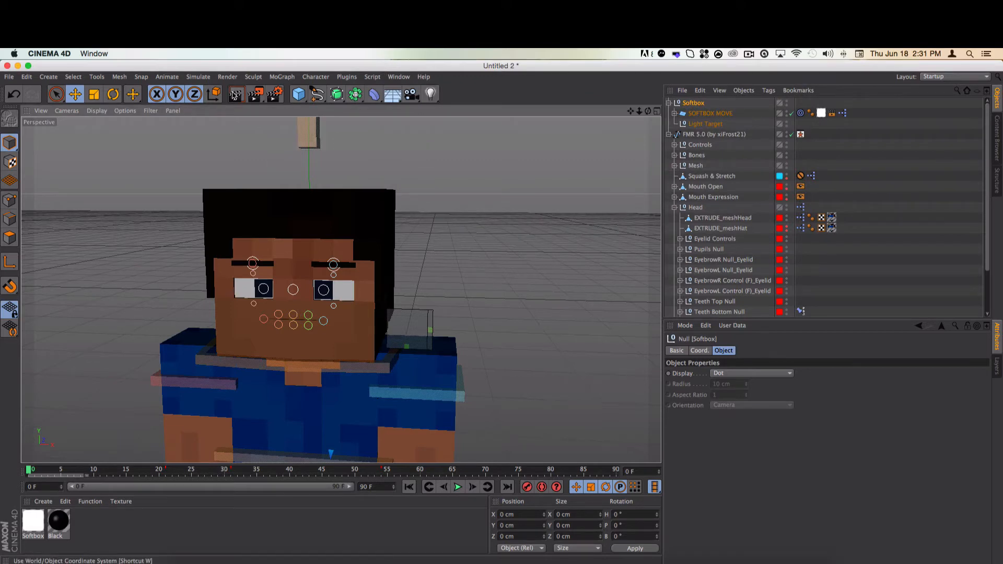
# - Test-render the head lit by the Softbox, stop the render, and delete the Softbox light from the scene
pyautogui.press('super+r')
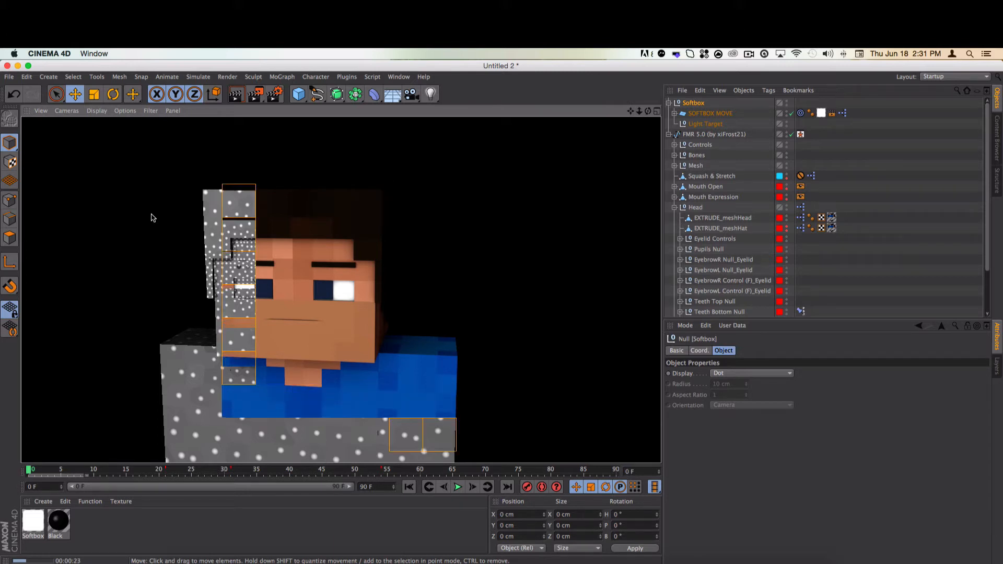
pyautogui.press('Escape')
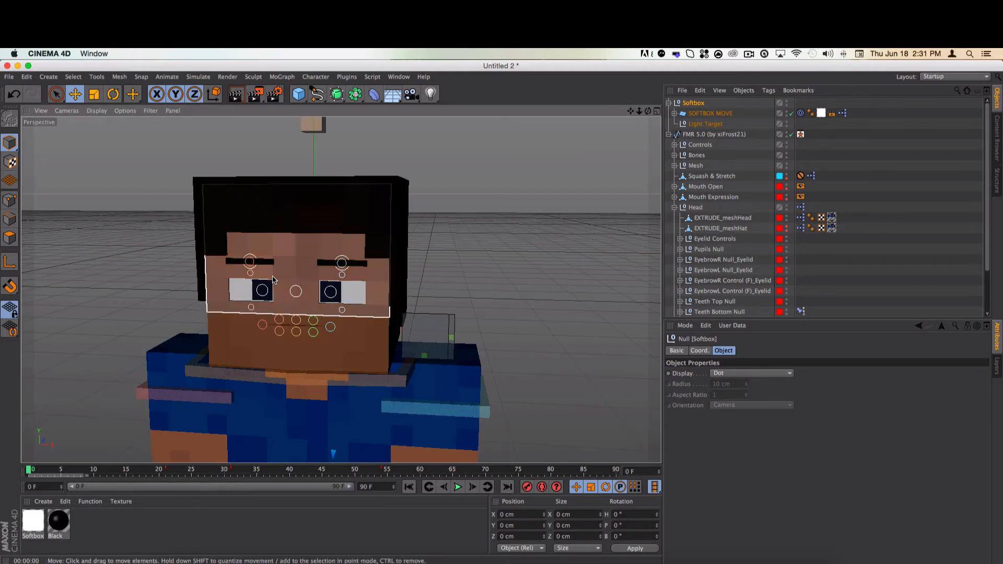
pyautogui.scroll(-5, 303, 282)
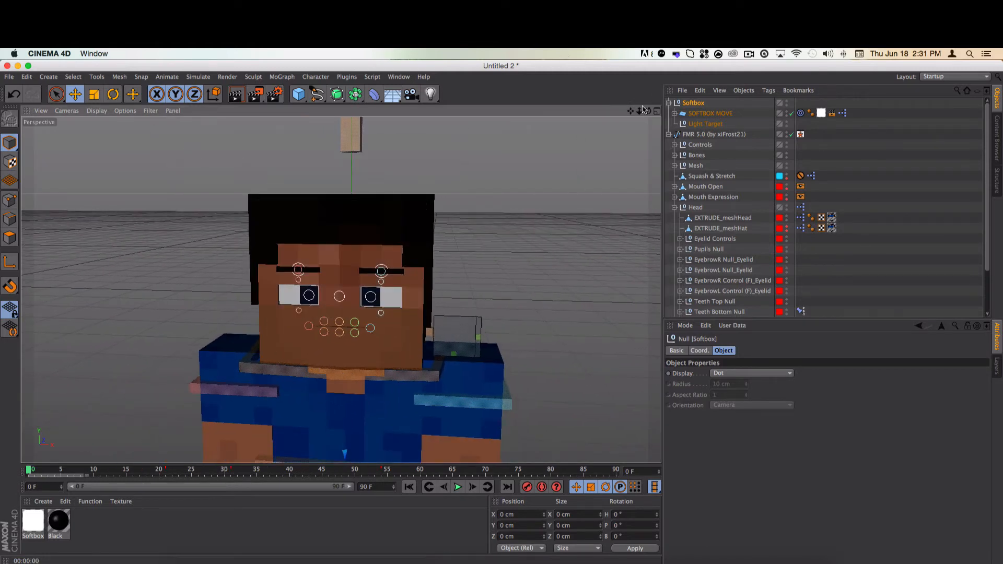
pyautogui.moveTo(648, 111); pyautogui.dragTo(656, 114)
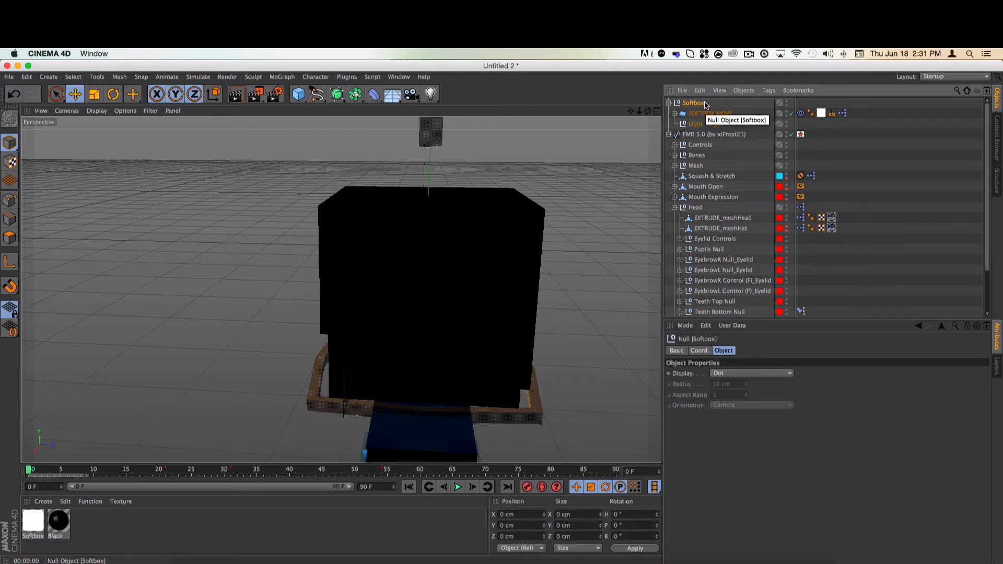
pyautogui.press('Delete')
pyautogui.scroll(3, 502, 316)
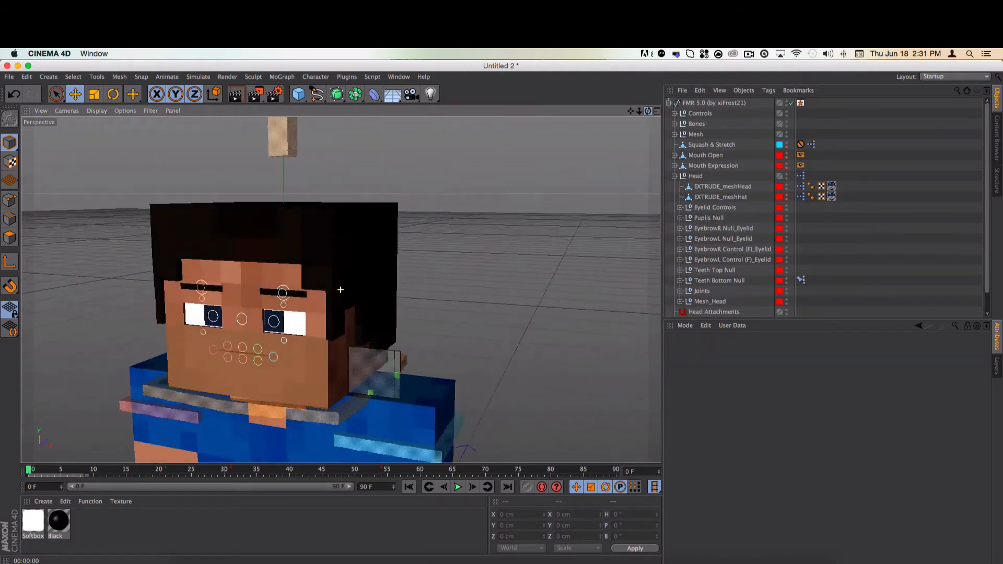
# - Frame the character's head from a three-quarter angle and add a camera at that view
pyautogui.moveTo(648, 111); pyautogui.dragTo(601, 91)
pyautogui.scroll(-3, 217, 329)
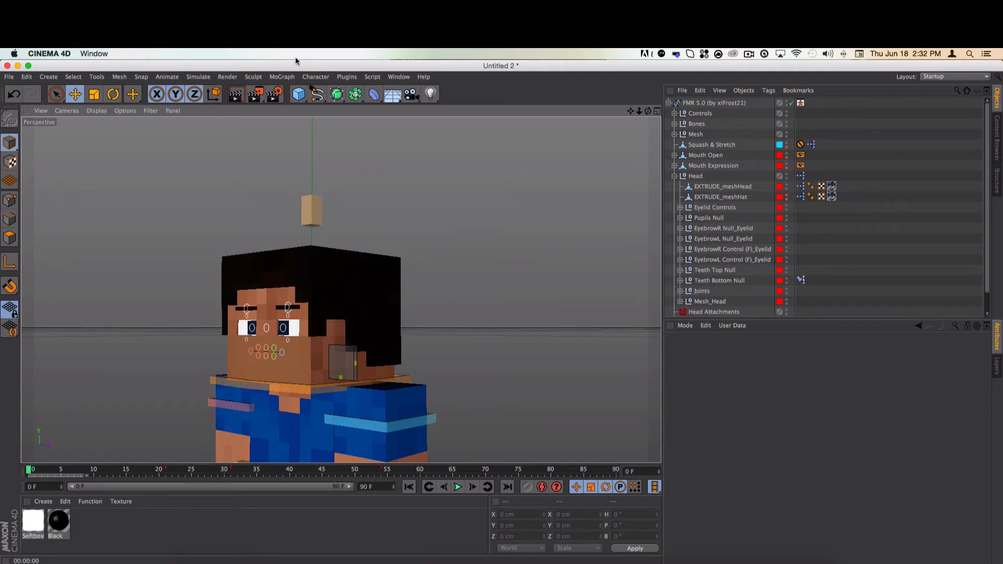
pyautogui.click(413, 94)
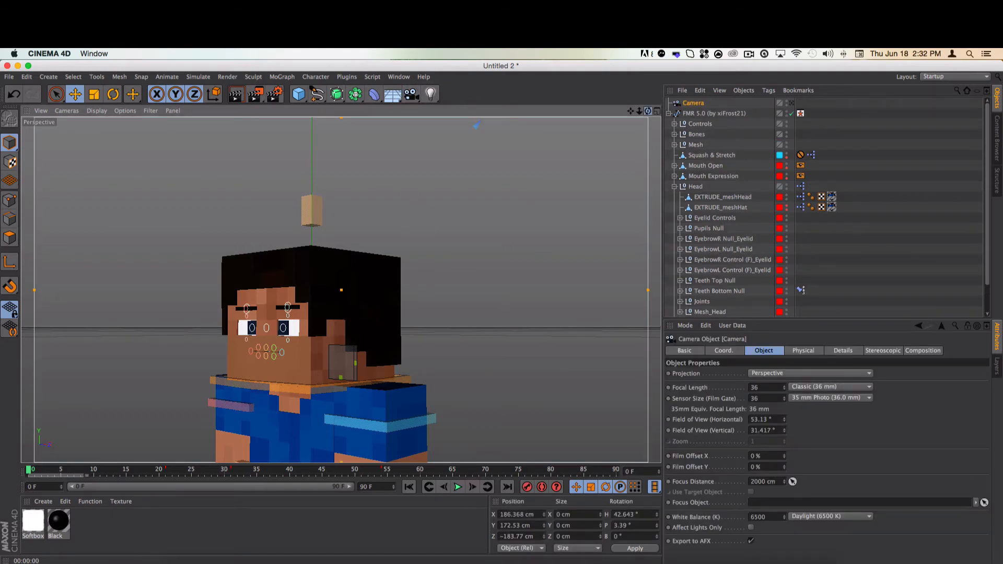
# - Select the right pupil control and pull it sideways out of the face to X about -115.4 cm
pyautogui.moveTo(648, 110); pyautogui.dragTo(310, 273)
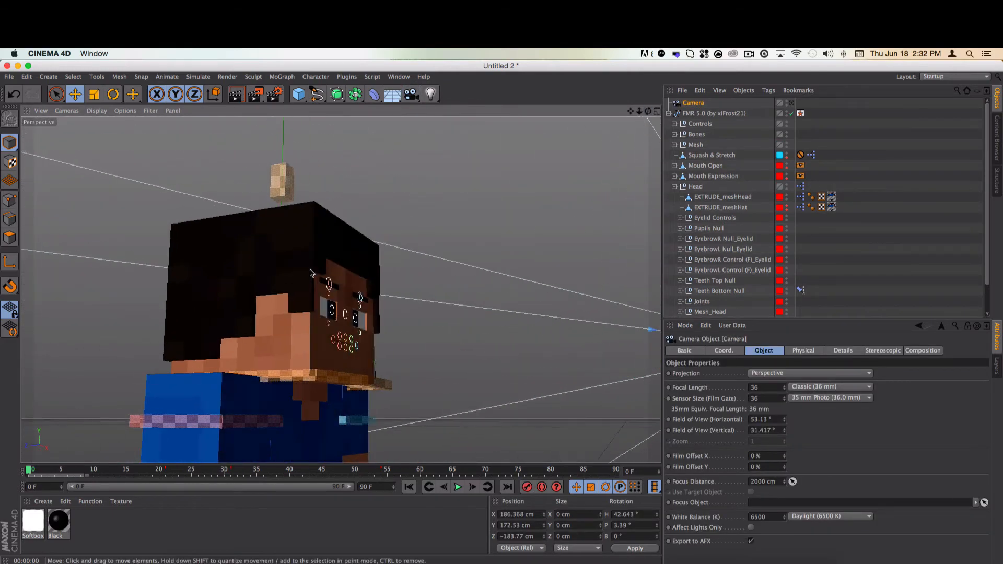
pyautogui.click(330, 309)
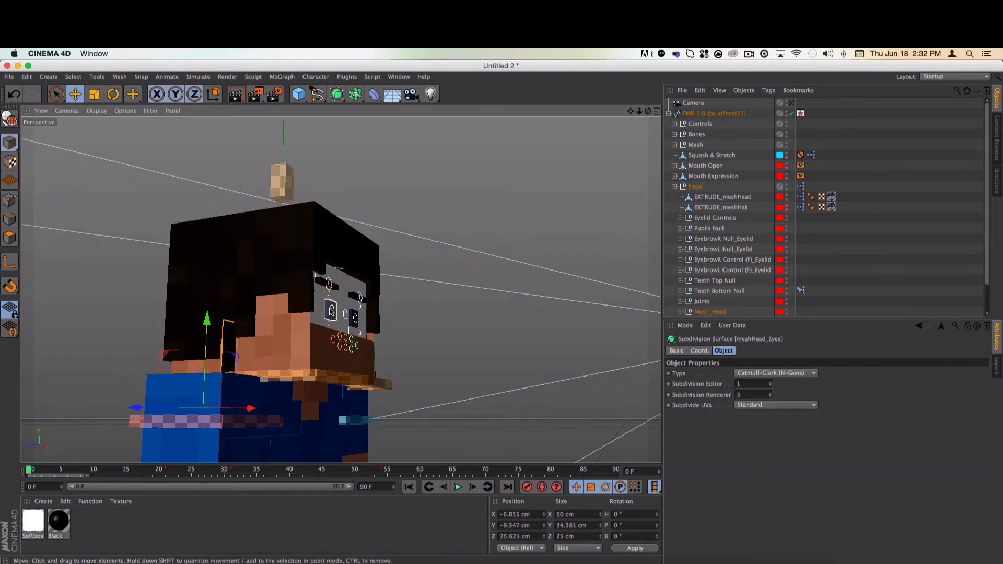
pyautogui.click(330, 310)
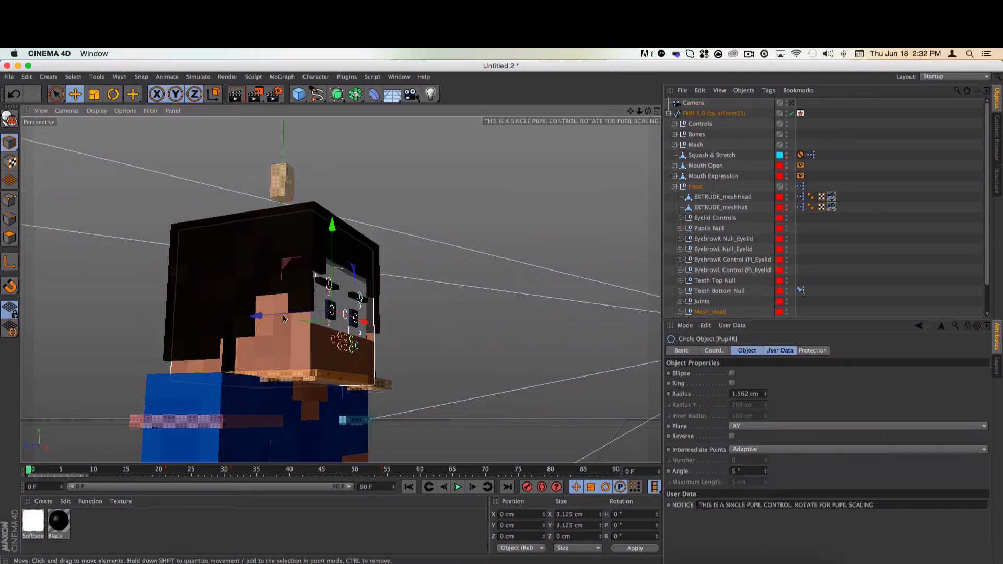
pyautogui.moveTo(283, 318); pyautogui.dragTo(342, 314)
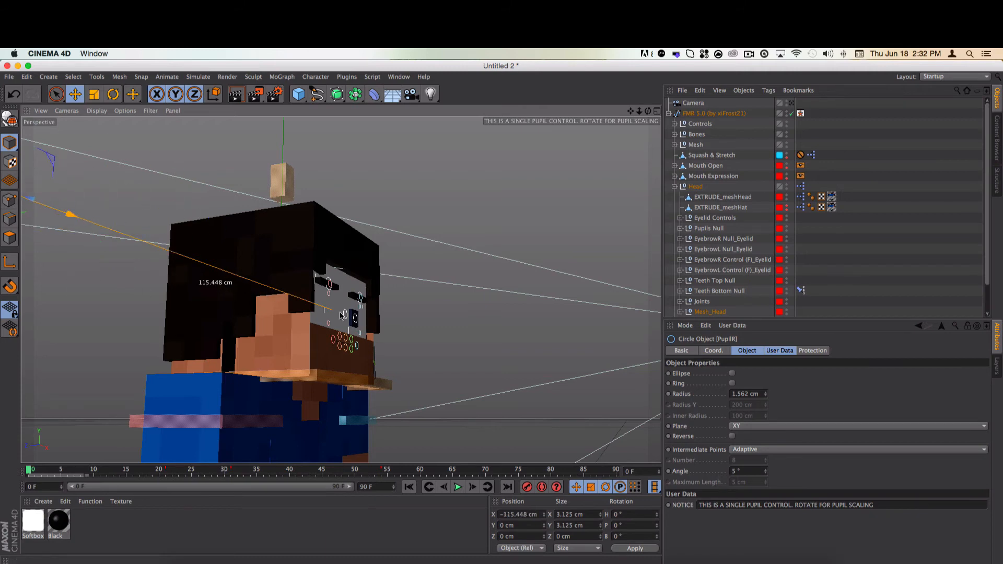
# - Try moving the neck control away from the body to Z about 160 cm, and undo the move
pyautogui.moveTo(648, 111); pyautogui.dragTo(553, 137)
pyautogui.click(330, 377)
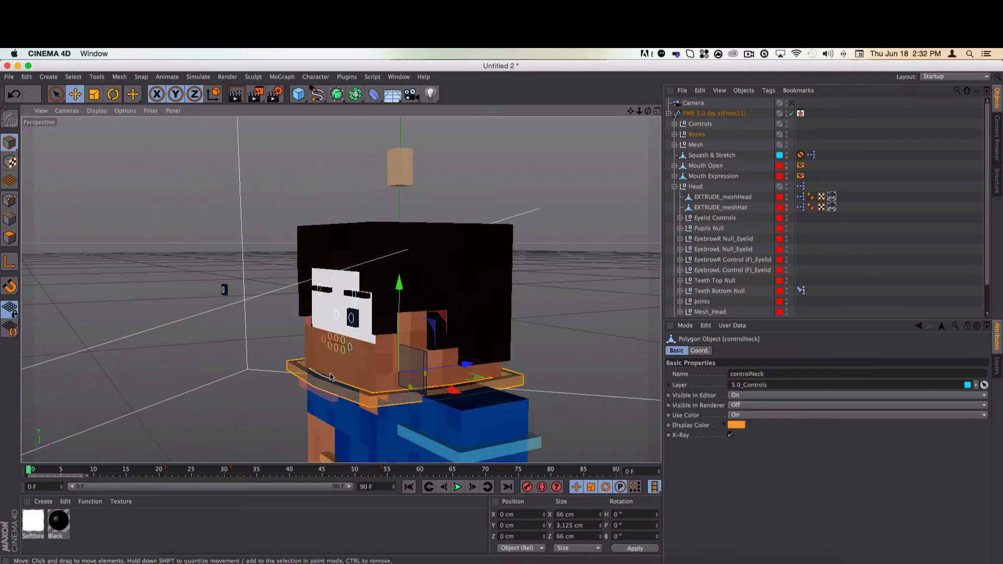
pyautogui.moveTo(330, 377); pyautogui.dragTo(605, 427)
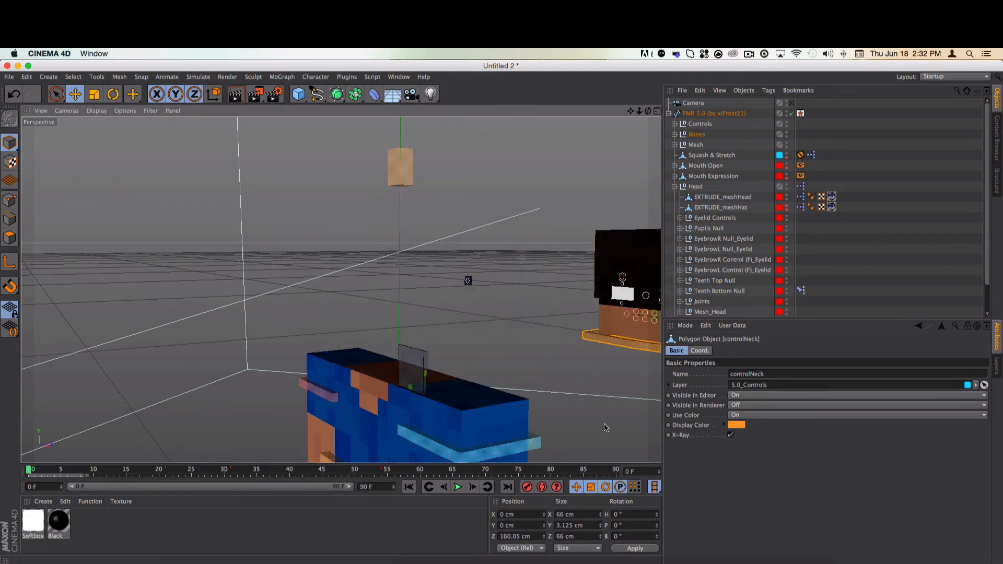
pyautogui.press('super+z')
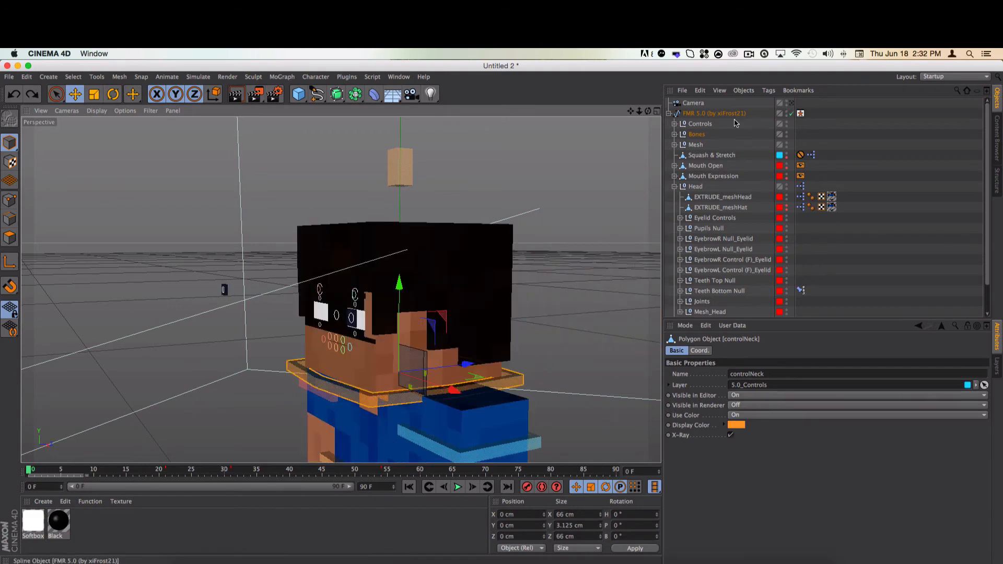
# - Delete the whole FMR 5.0 rig from the scene and add a cube primitive
pyautogui.click(705, 114)
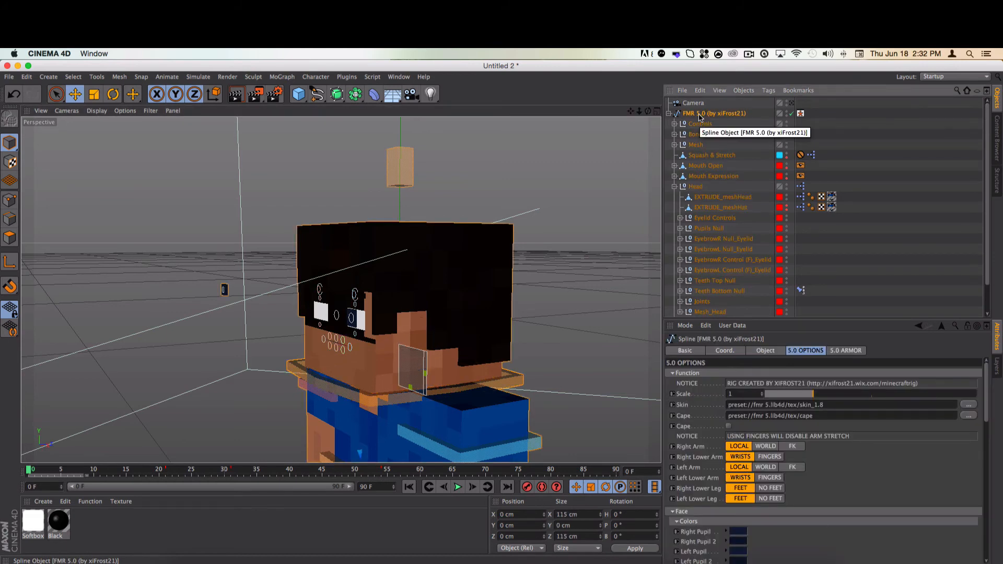
pyautogui.press('Delete')
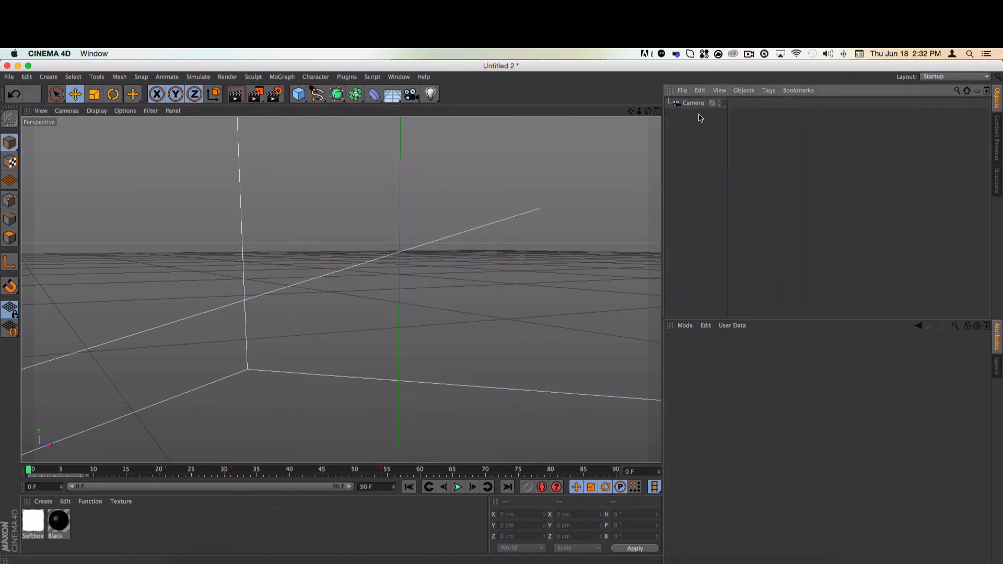
pyautogui.click(300, 94)
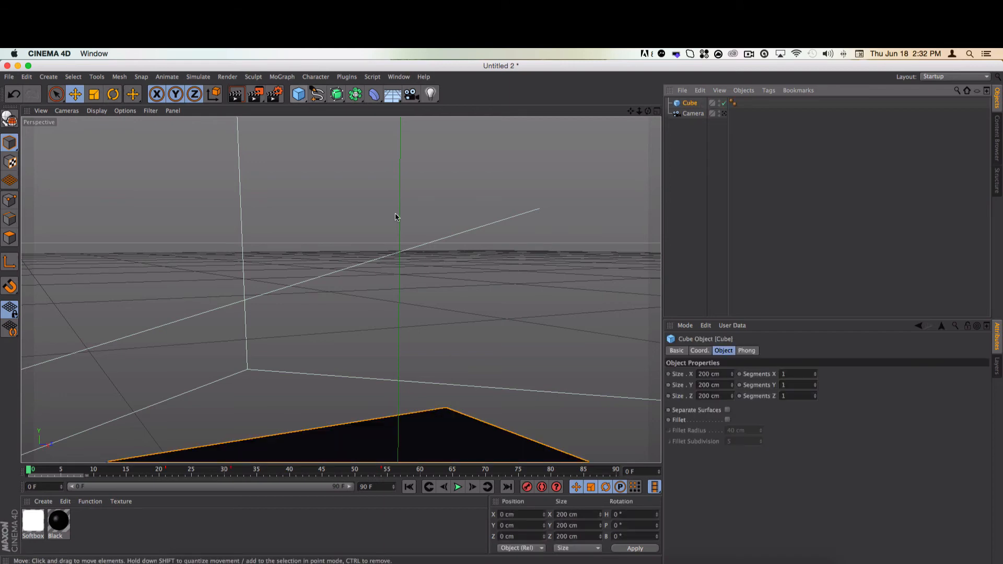
pyautogui.scroll(-3, 412, 389)
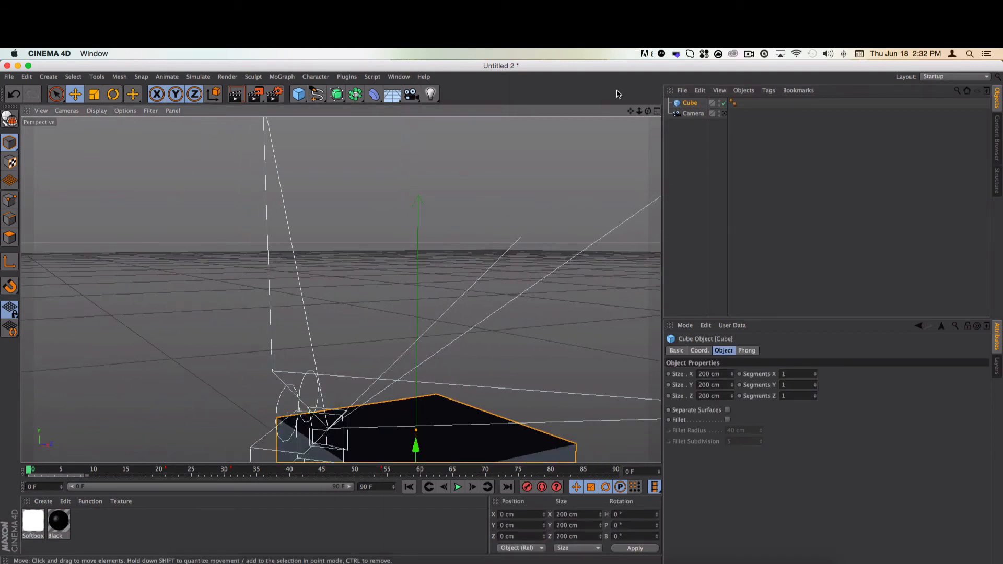
# - Move the cube along its X and Z axes to about X -275.6 cm and Z 173.5 cm
pyautogui.moveTo(630, 111); pyautogui.dragTo(595, 3)
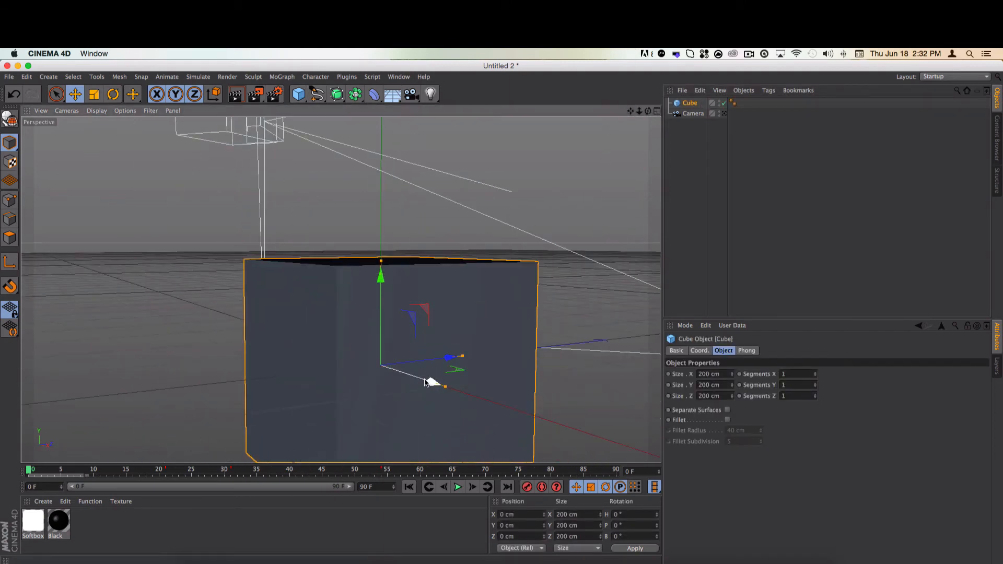
pyautogui.moveTo(432, 381); pyautogui.dragTo(450, 318)
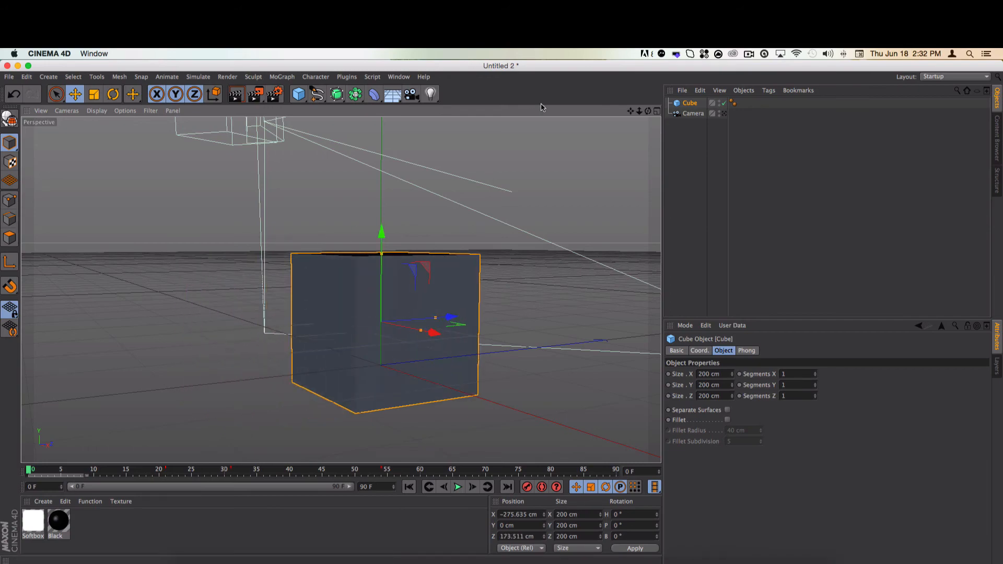
pyautogui.moveTo(648, 113); pyautogui.dragTo(650, 141)
pyautogui.moveTo(411, 284)
pyautogui.keyDown('alt'); pyautogui.mouseDown(button='right')
pyautogui.moveTo(356, 280)
pyautogui.moveTo(430, 342)
pyautogui.moveTo(438, 321)
pyautogui.moveTo(496, 271)
pyautogui.mouseUp(button='right'); pyautogui.keyUp('alt')
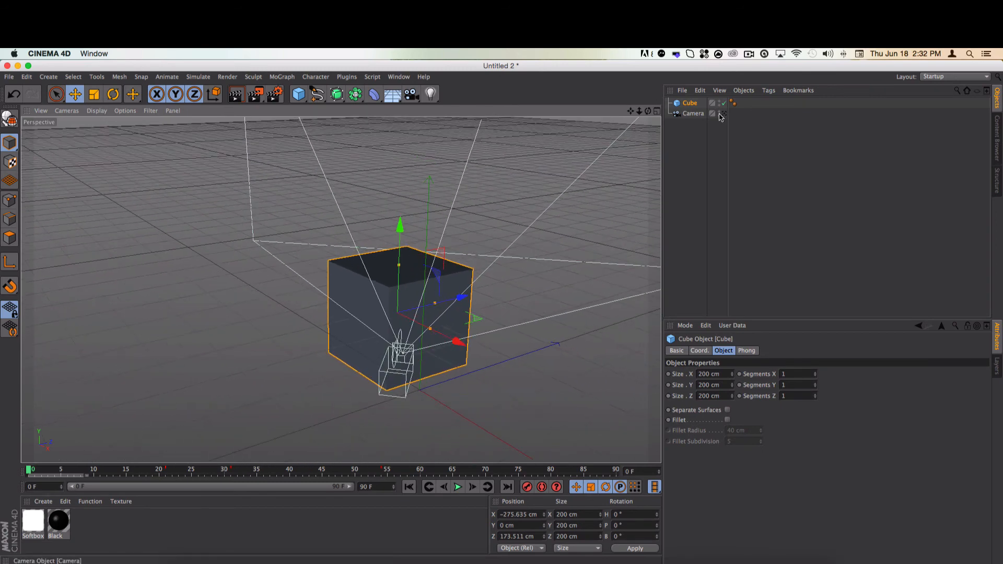
# - Look through the camera, aim it at the cube with heading about 55.2° and pitch about -17.6°, and return to the free view
pyautogui.click(694, 114)
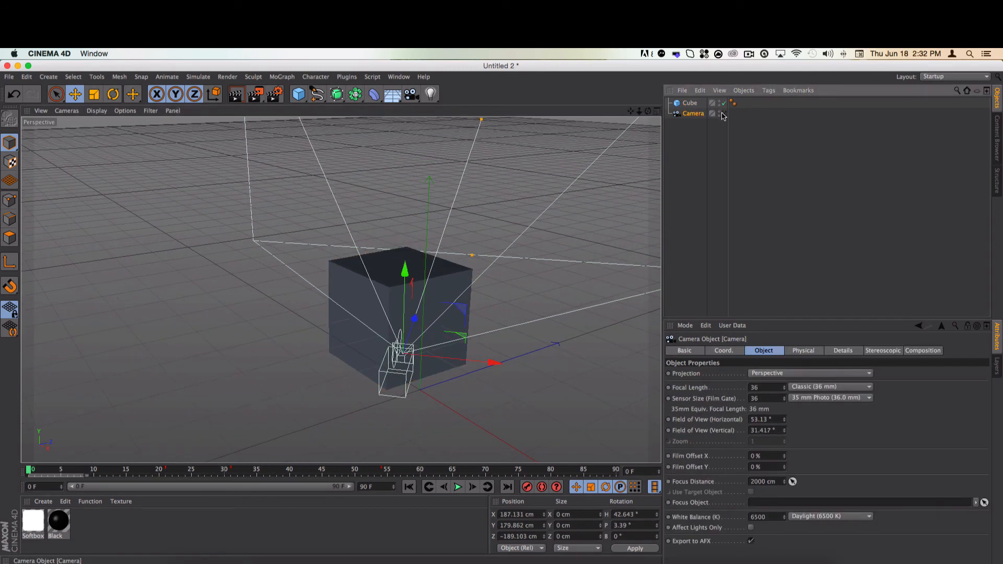
pyautogui.click(725, 114)
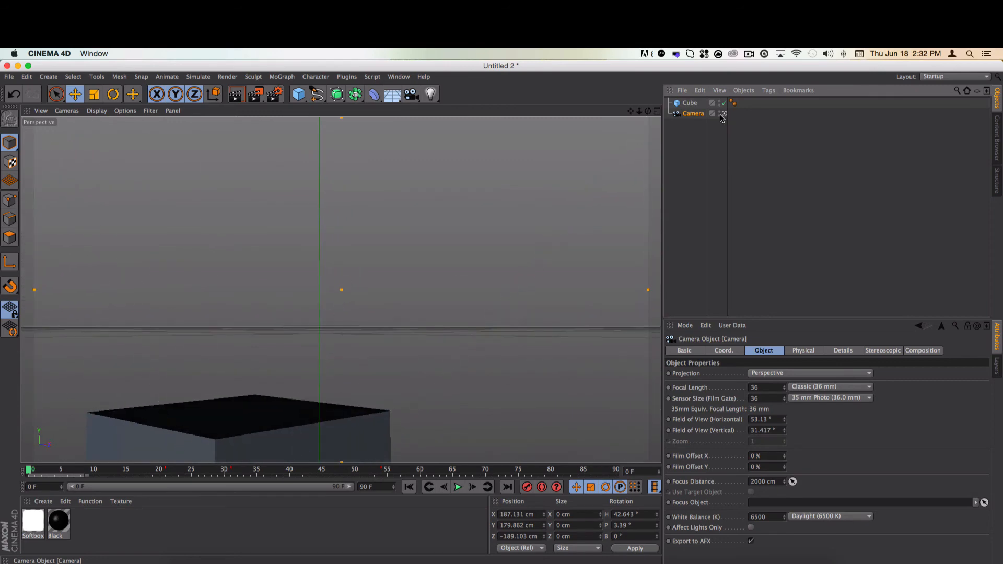
pyautogui.click(724, 113)
pyautogui.click(723, 114)
pyautogui.moveTo(652, 114); pyautogui.dragTo(651, 114)
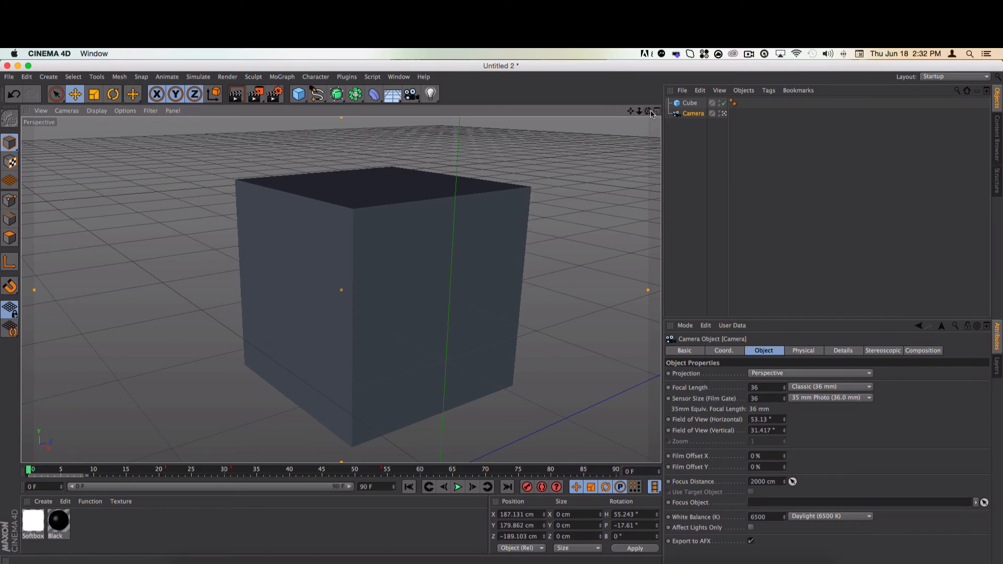
pyautogui.click(725, 114)
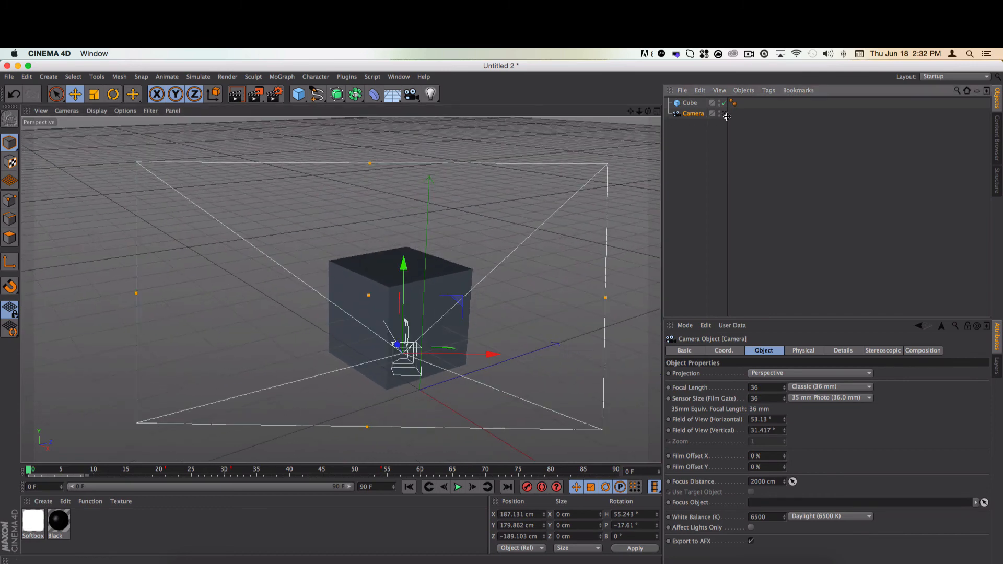
# - Compare the free editor view of the cube and camera with the view through the camera
pyautogui.moveTo(638, 111); pyautogui.dragTo(648, 112)
pyautogui.click(393, 344)
pyautogui.click(741, 142)
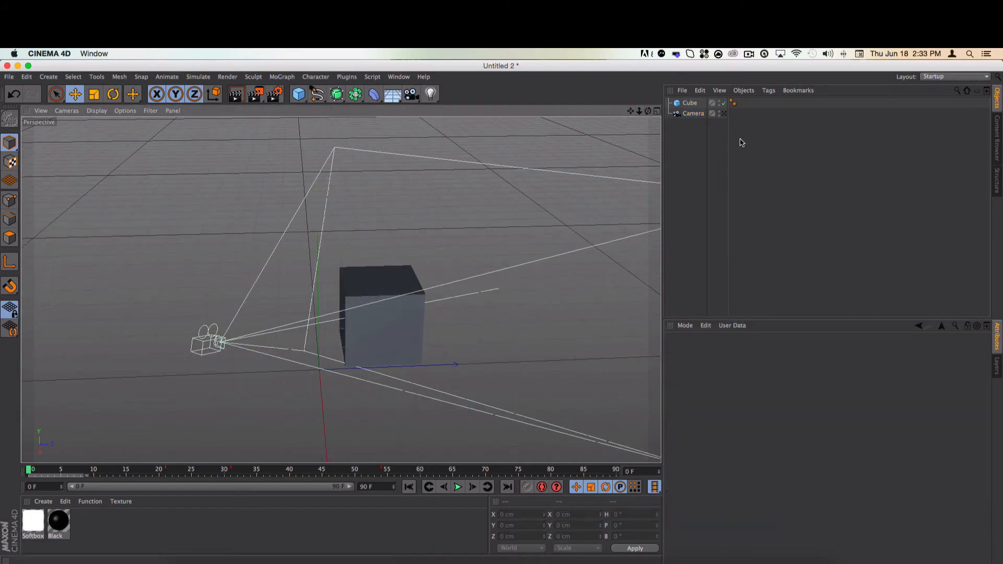
pyautogui.click(724, 114)
pyautogui.click(723, 115)
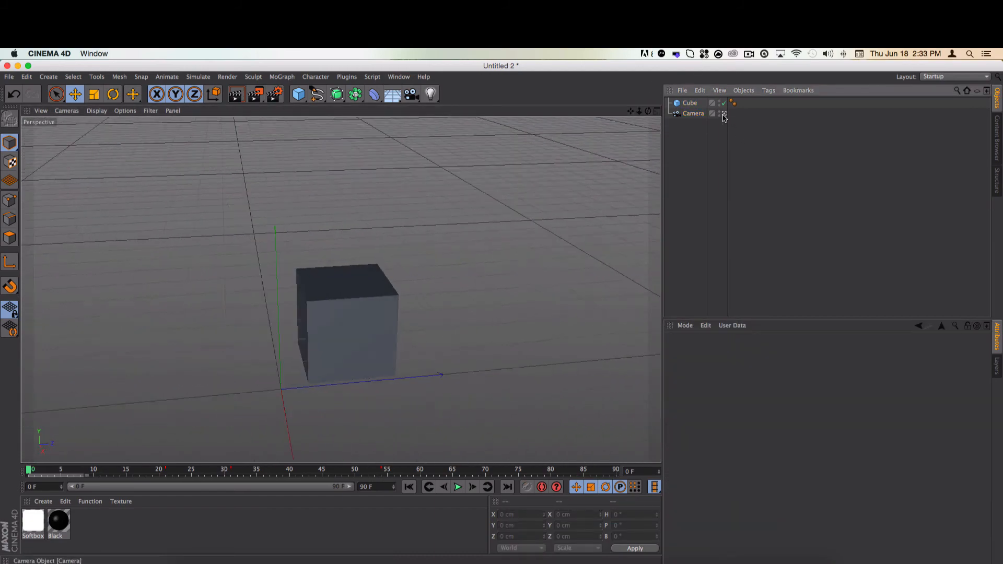
pyautogui.click(723, 115)
pyautogui.click(724, 113)
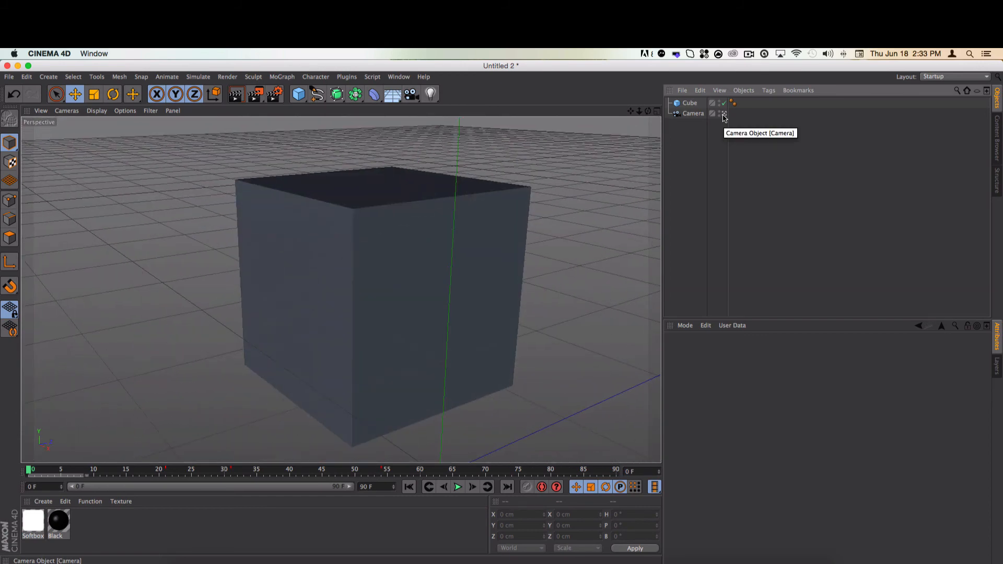
pyautogui.click(724, 115)
pyautogui.keyDown('alt'); pyautogui.moveTo(396, 291); pyautogui.dragTo(374, 300); pyautogui.keyUp('alt')
pyautogui.scroll(2, 374, 300)
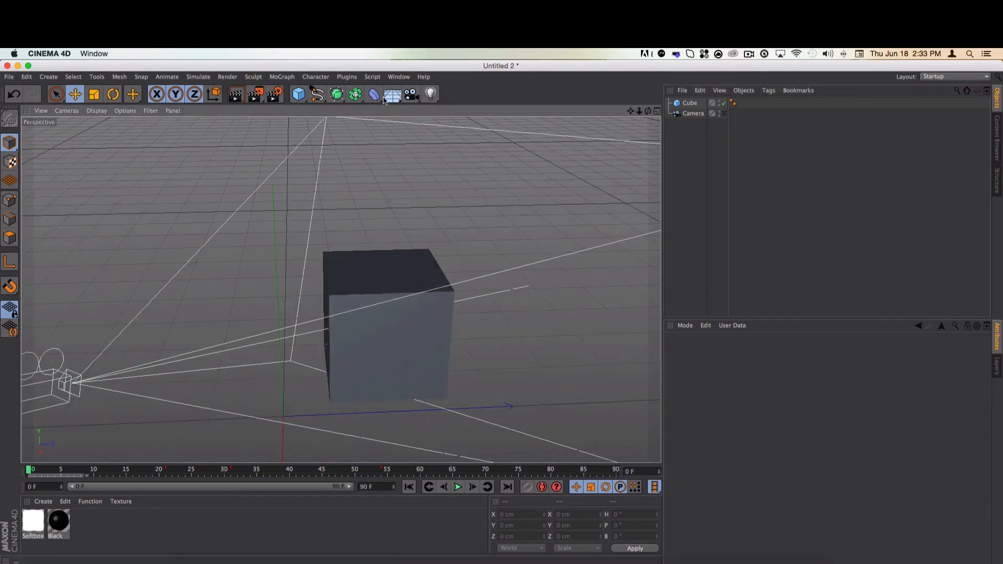
pyautogui.click(723, 113)
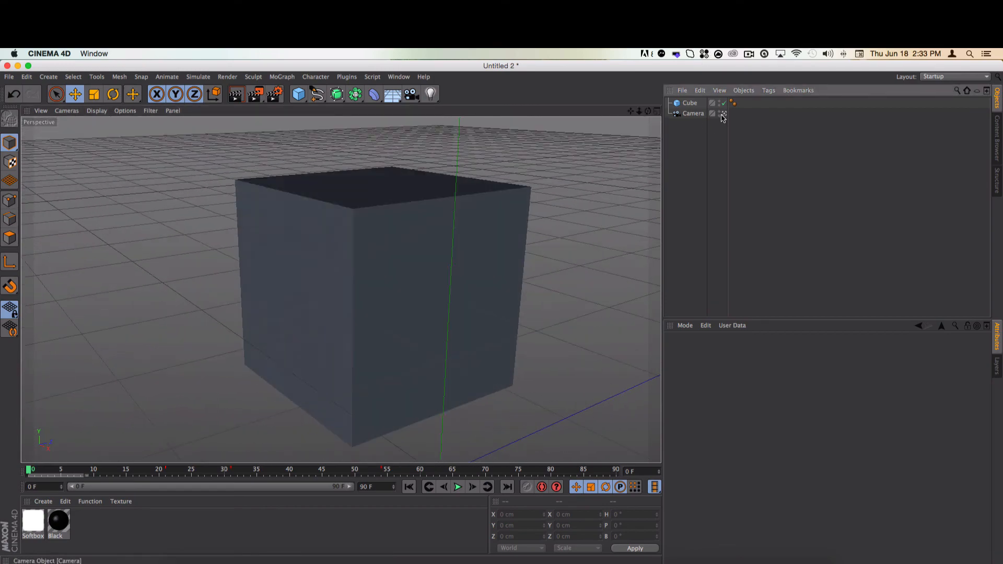
pyautogui.click(724, 113)
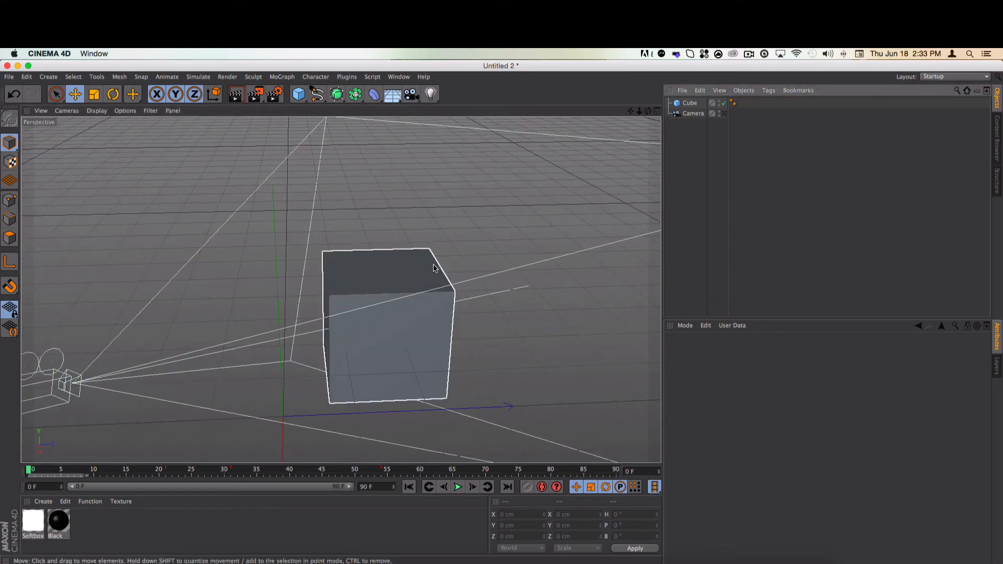
# - Try reframing the cube from other angles while looking through the camera, and undo the camera moves
pyautogui.click(723, 113)
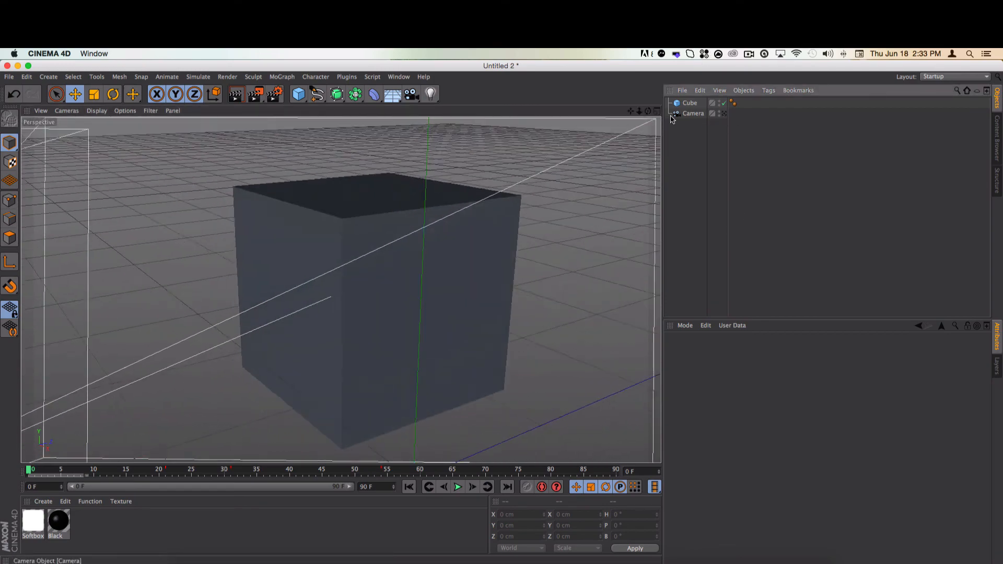
pyautogui.click(724, 114)
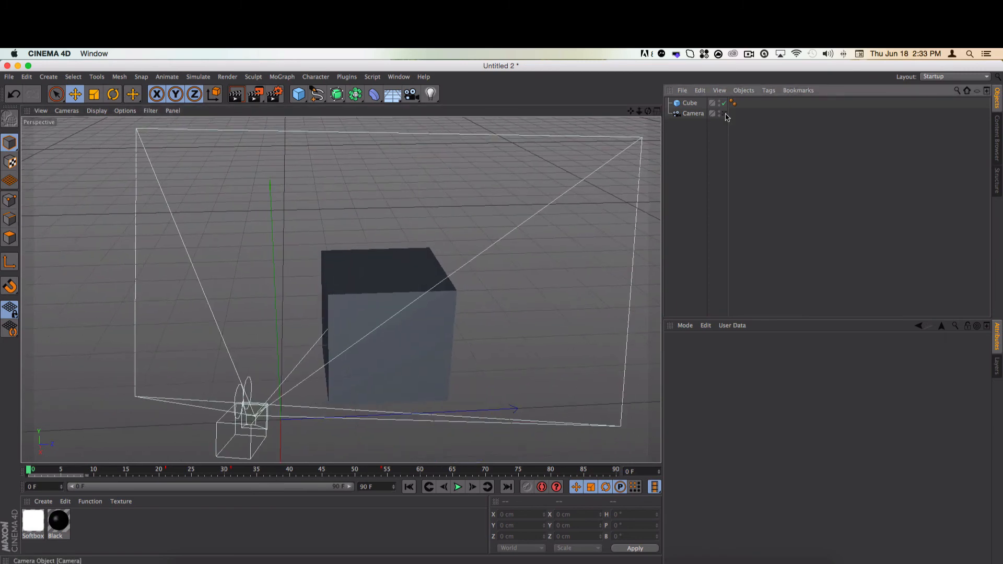
pyautogui.click(724, 114)
pyautogui.moveTo(648, 111); pyautogui.dragTo(341, 290)
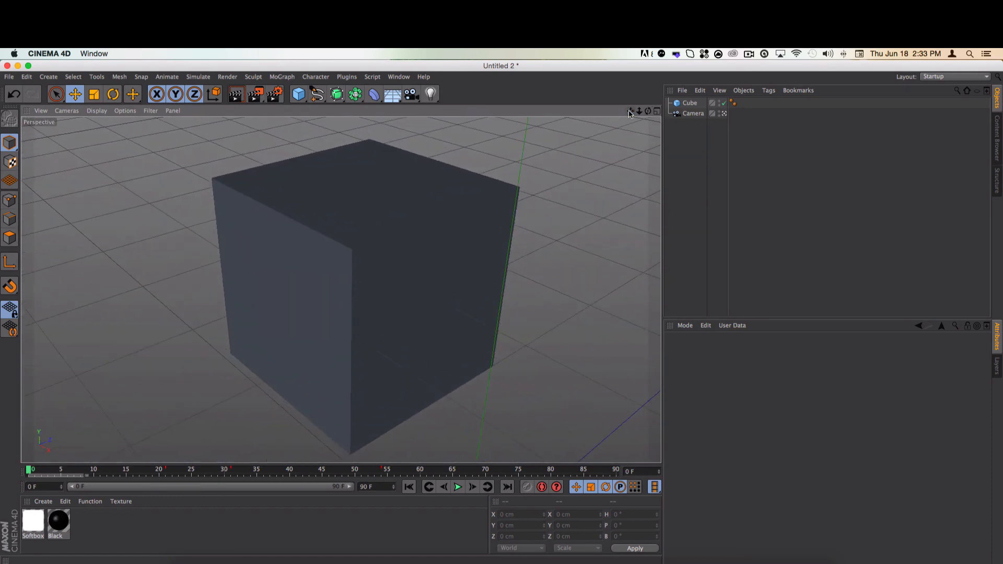
pyautogui.click(11, 94)
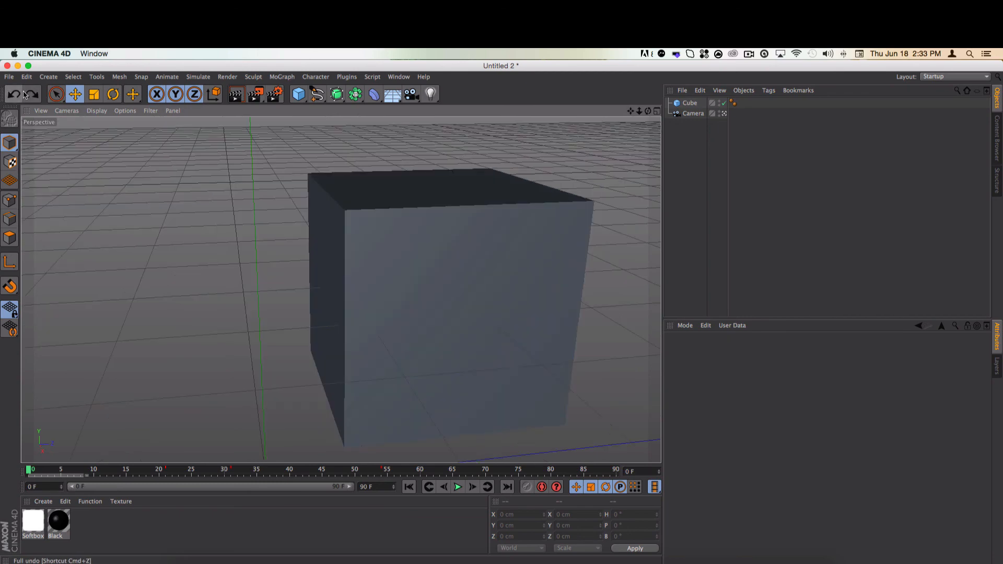
pyautogui.click(15, 95)
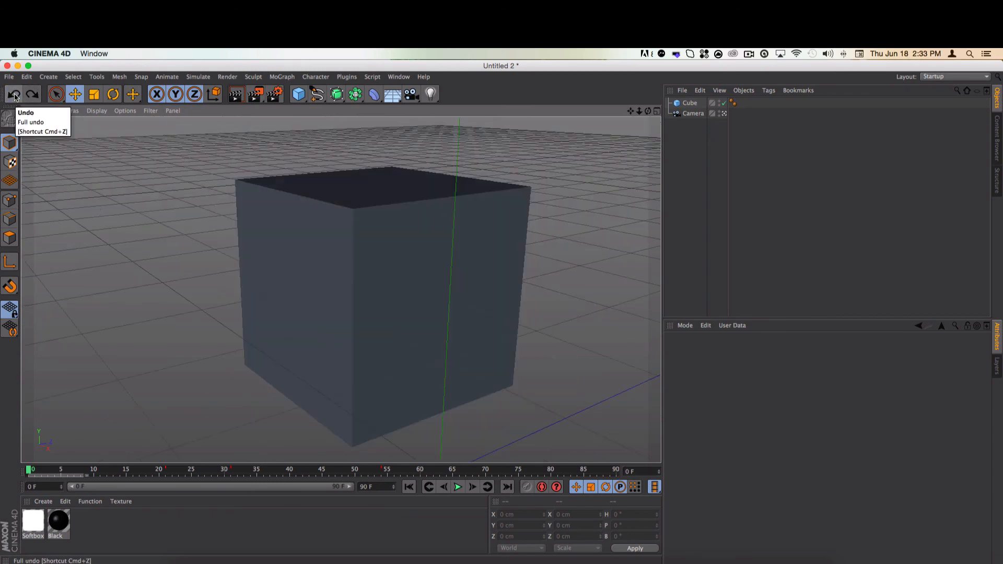